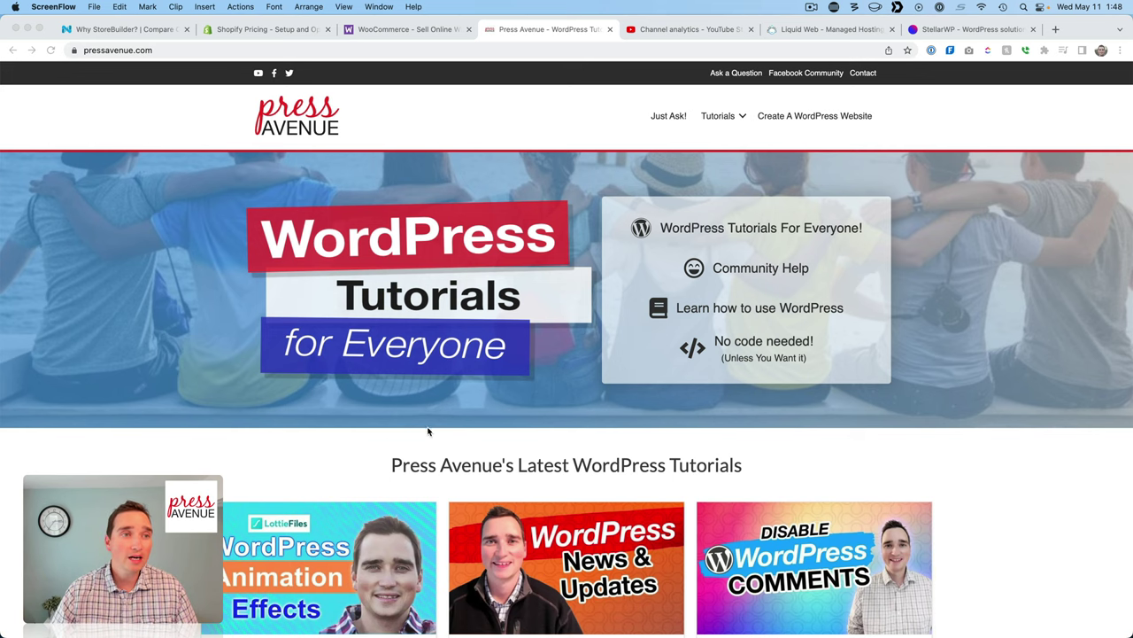
Bring up the Liquid Web homepage hero, then scroll to its Family of Brands footer.
{"action": "left_click", "coordinate": [110, 30]}
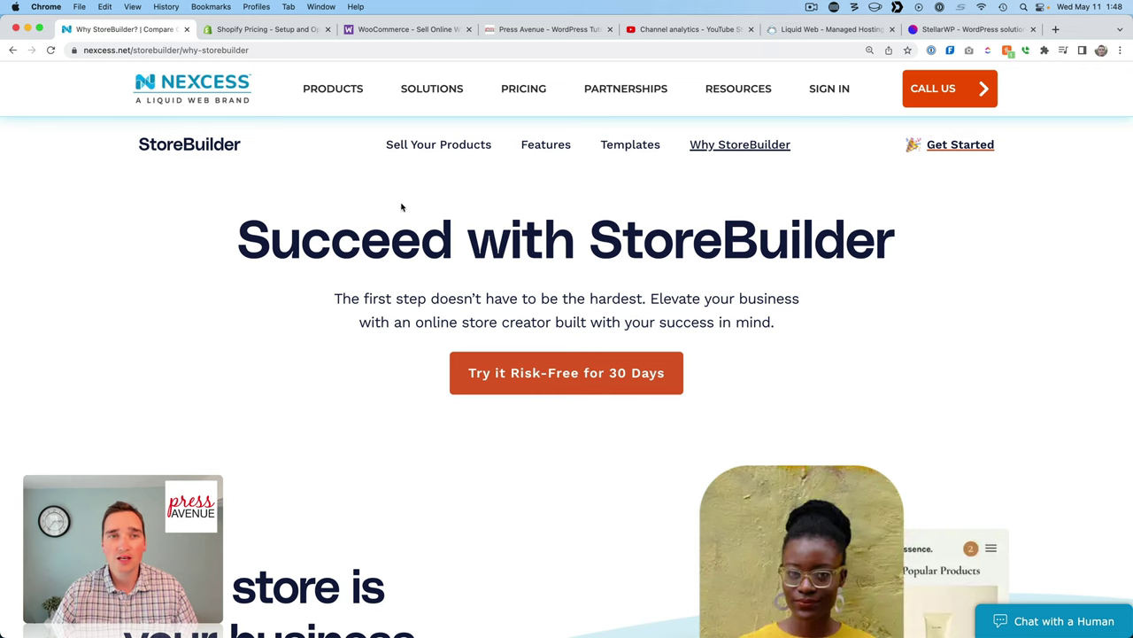
{"action": "left_click", "coordinate": [832, 29]}
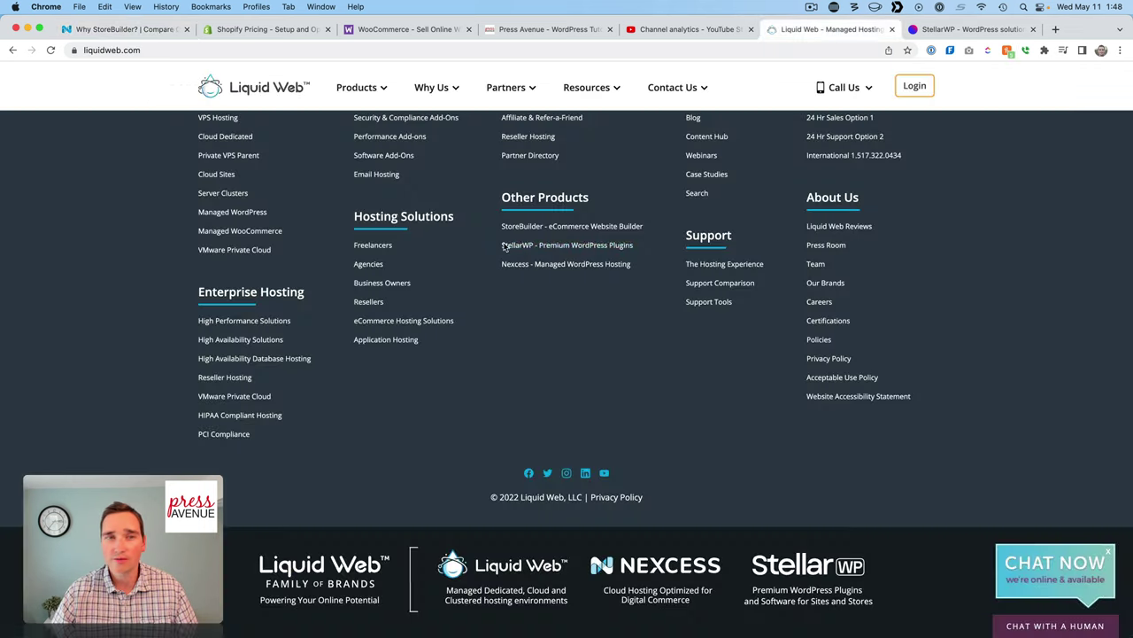
{"action": "scroll", "coordinate": [475, 251], "scroll_direction": "up", "scroll_amount": 20}
{"action": "scroll", "coordinate": [475, 250], "scroll_direction": "up", "scroll_amount": 2}
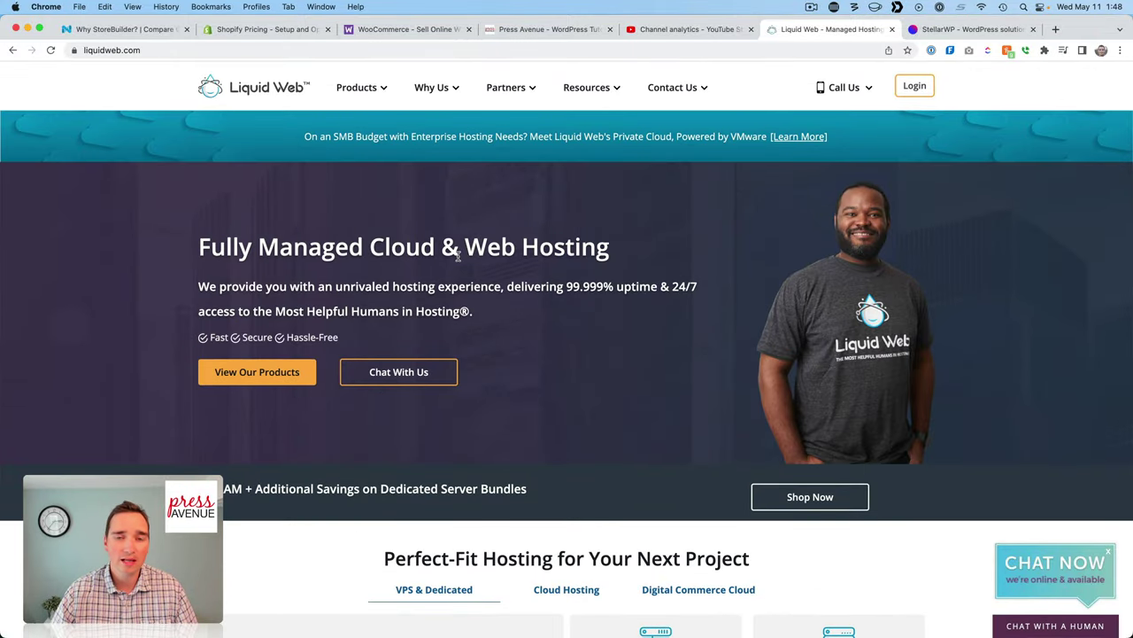
{"action": "scroll", "coordinate": [572, 292], "scroll_direction": "down", "scroll_amount": 20}
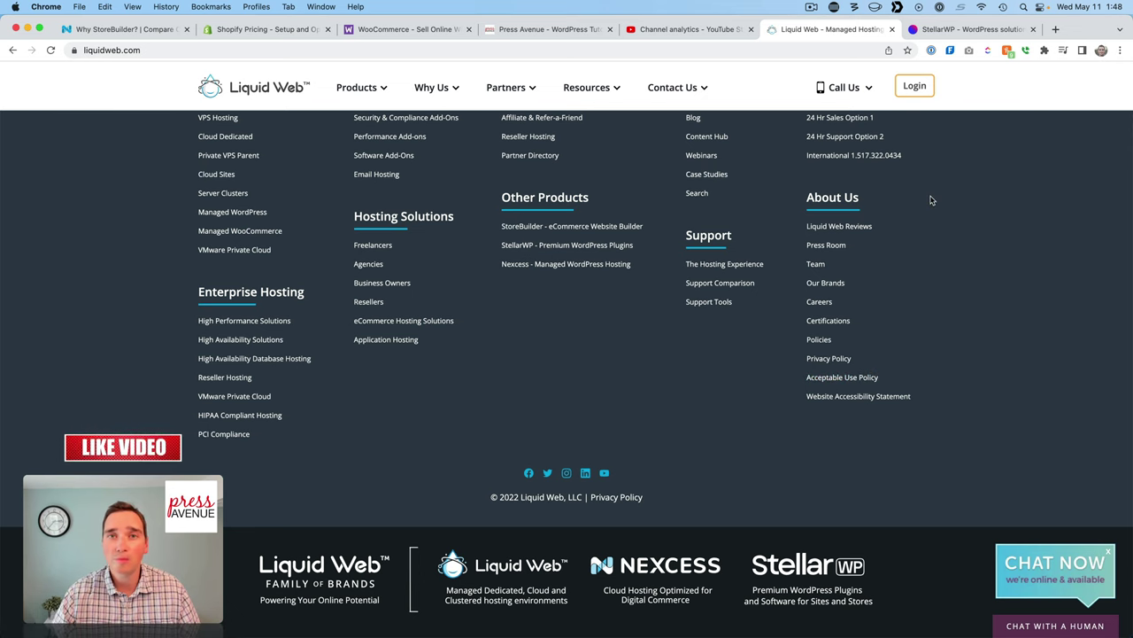
Zoom the StellarWP homepage to 125% on its brand logos and select the LearnDash card.
{"action": "left_click", "coordinate": [967, 29]}
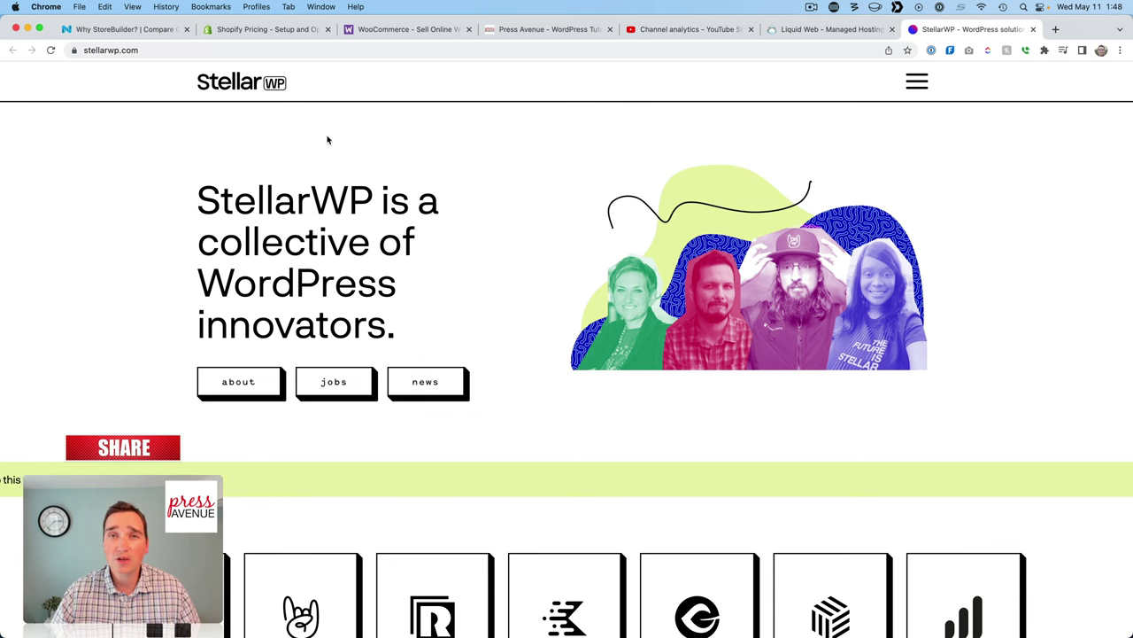
{"action": "scroll", "coordinate": [569, 282], "scroll_direction": "down", "scroll_amount": 3}
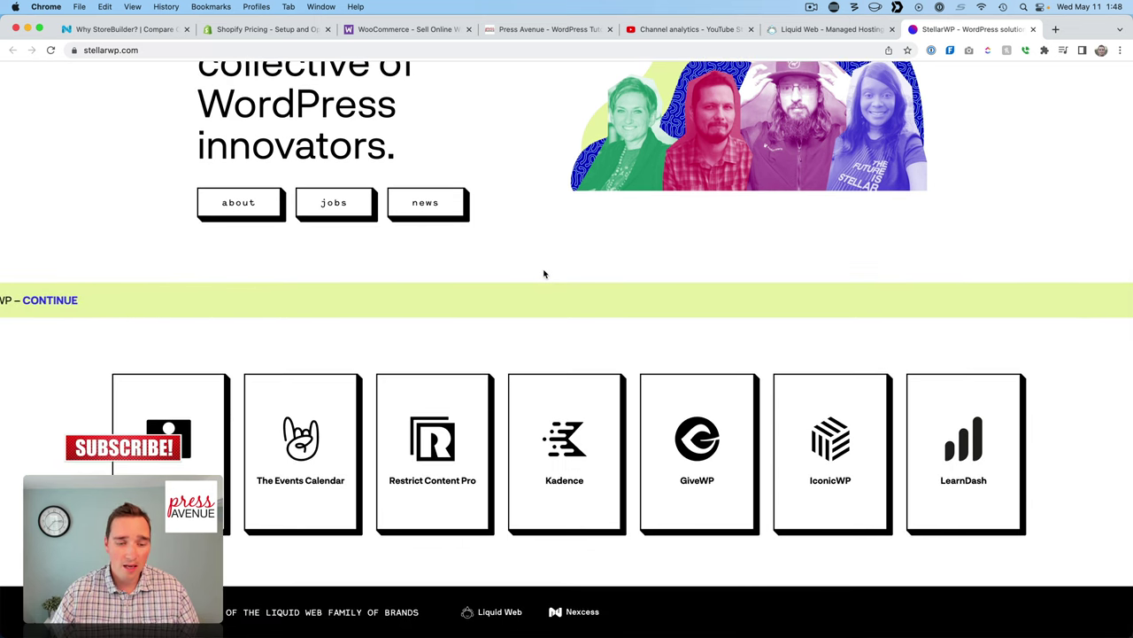
{"action": "key", "text": "super+equal"}
{"action": "key", "text": "super+equal"}
{"action": "key", "text": "super+equal"}
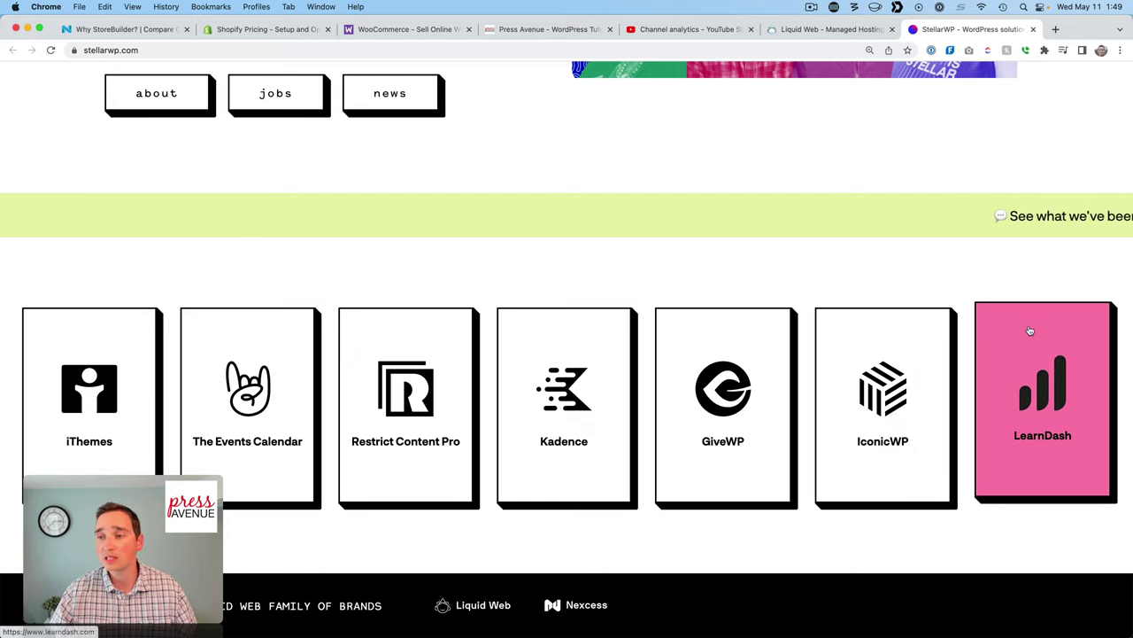
{"action": "left_click", "coordinate": [1052, 377]}
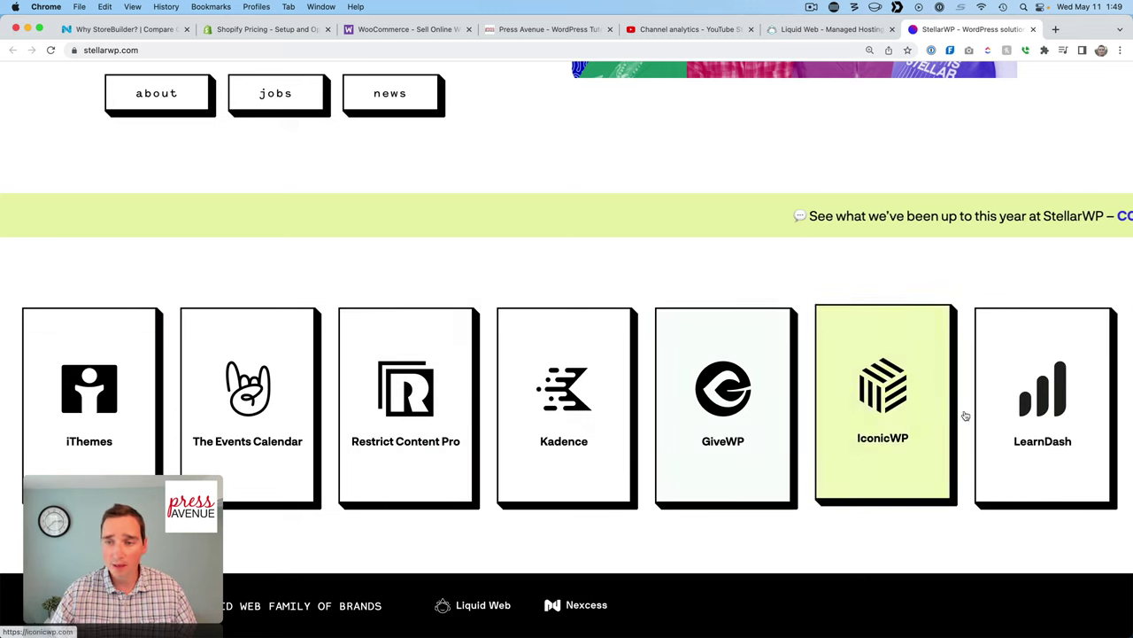
Go back to the 'Why StoreBuilder?' tab with the 'Succeed with StoreBuilder' headline.
{"action": "left_click", "coordinate": [156, 32]}
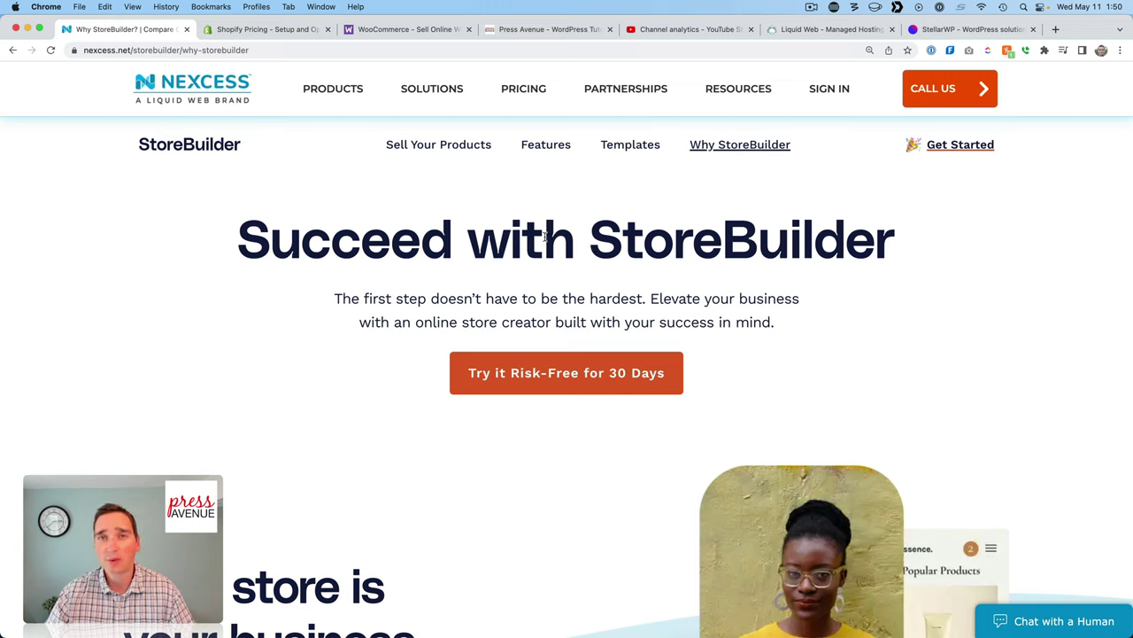
Scroll down through the StoreBuilder benefits on the Why StoreBuilder page.
{"action": "scroll", "coordinate": [386, 318], "scroll_direction": "down", "scroll_amount": 5}
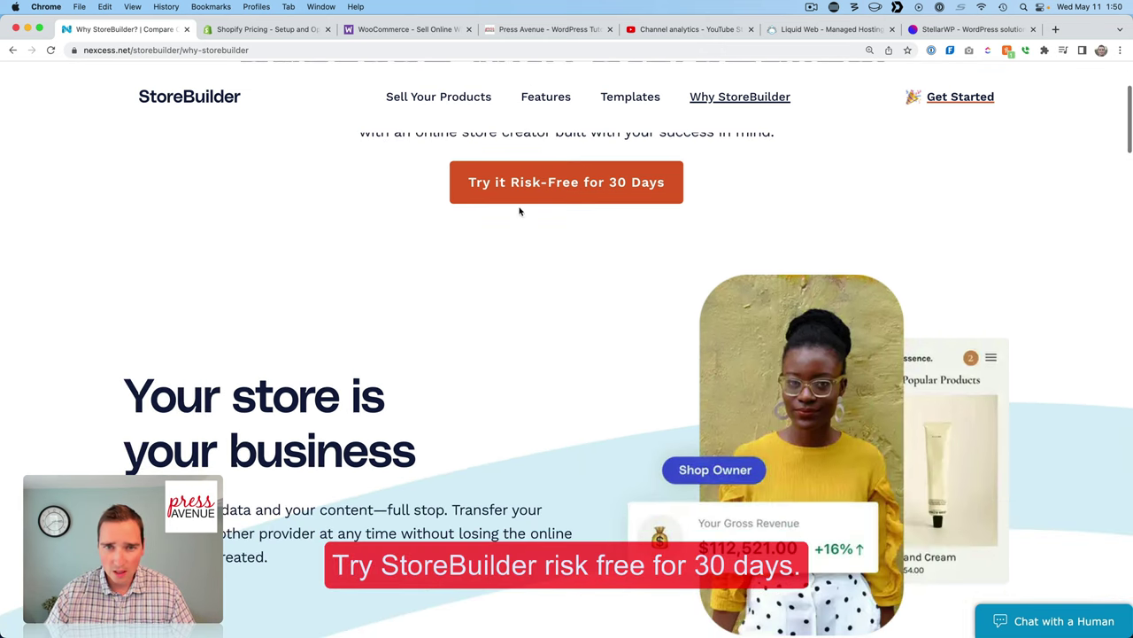
{"action": "scroll", "coordinate": [535, 287], "scroll_direction": "down", "scroll_amount": 7}
{"action": "scroll", "coordinate": [535, 286], "scroll_direction": "down", "scroll_amount": 4}
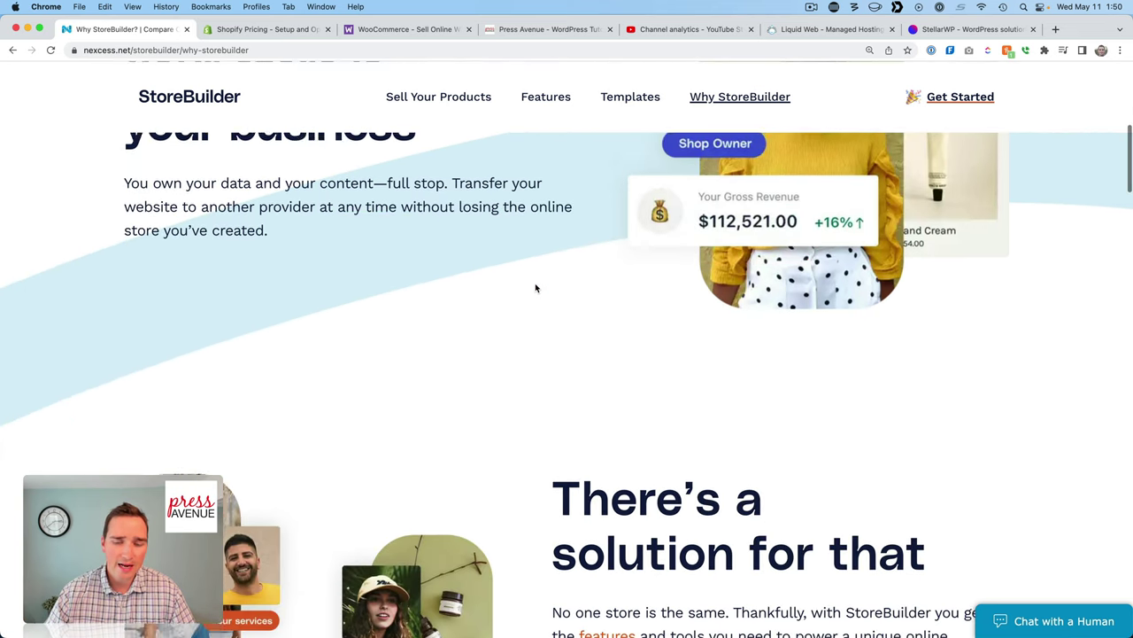
{"action": "scroll", "coordinate": [612, 357], "scroll_direction": "down", "scroll_amount": 3}
{"action": "scroll", "coordinate": [612, 357], "scroll_direction": "down", "scroll_amount": 4}
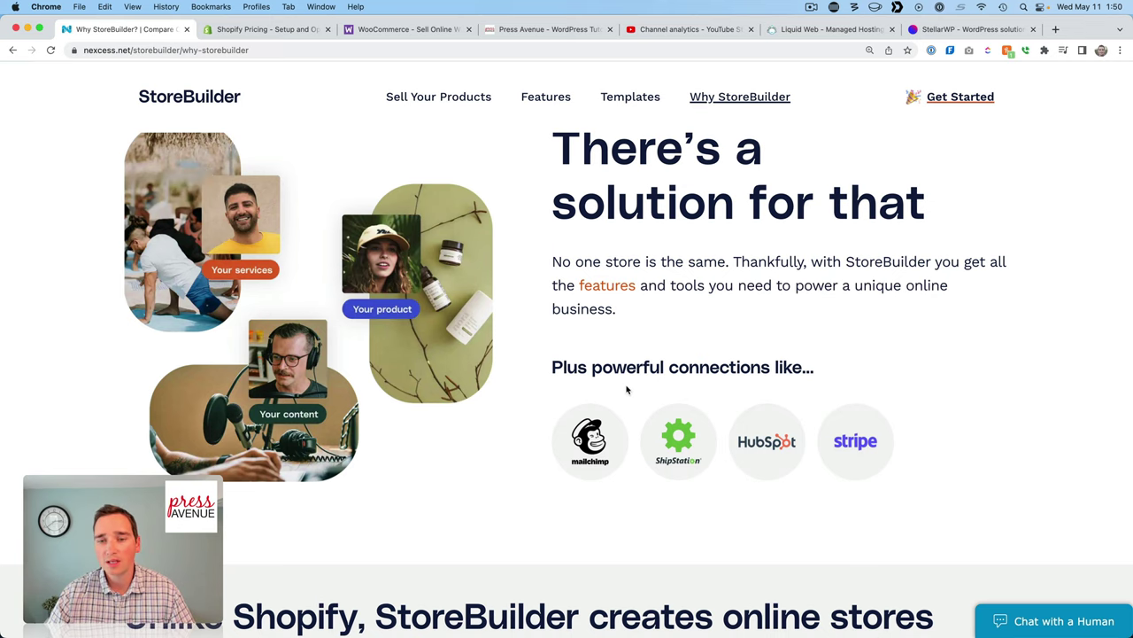
{"action": "scroll", "coordinate": [456, 406], "scroll_direction": "down", "scroll_amount": 5}
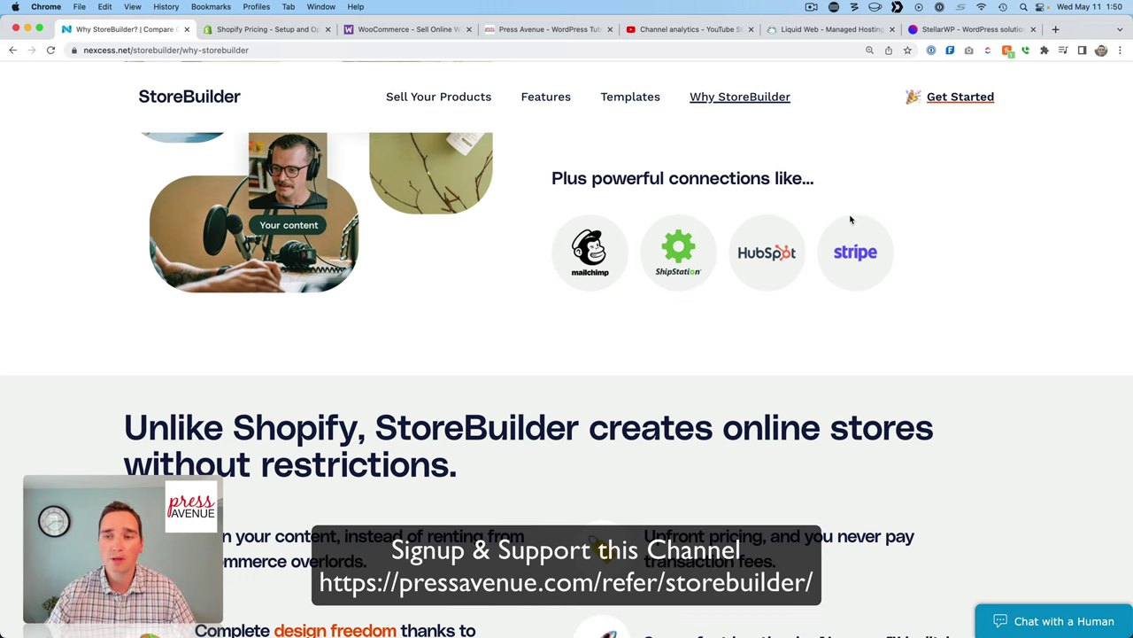
{"action": "scroll", "coordinate": [583, 342], "scroll_direction": "down", "scroll_amount": 5}
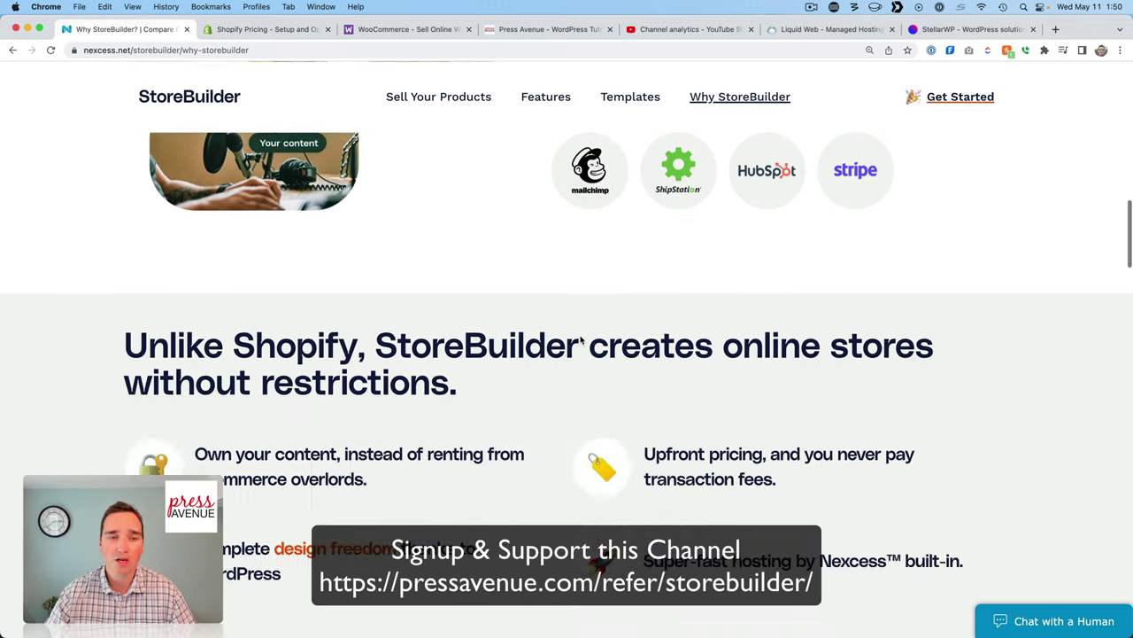
{"action": "scroll", "coordinate": [582, 342], "scroll_direction": "down", "scroll_amount": 2}
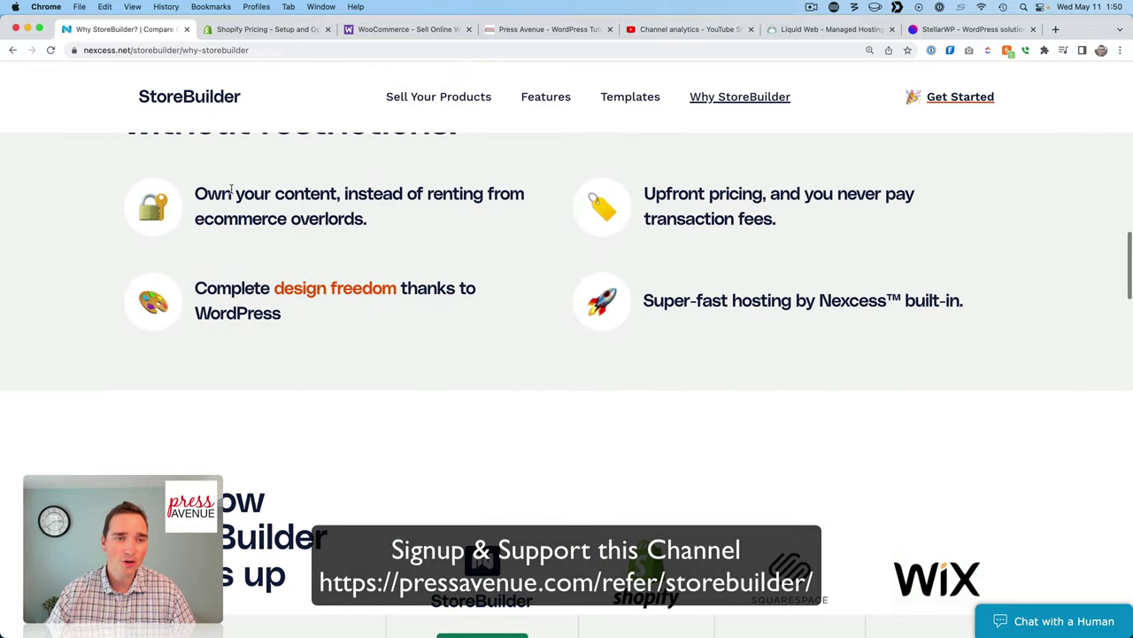
Highlight the own-your-content and hosting benefit lines, continuing to the comparison table.
{"action": "left_click_drag", "start_coordinate": [233, 194], "coordinate": [496, 199]}
{"action": "left_click_drag", "start_coordinate": [216, 224], "coordinate": [374, 223]}
{"action": "left_click", "coordinate": [443, 235]}
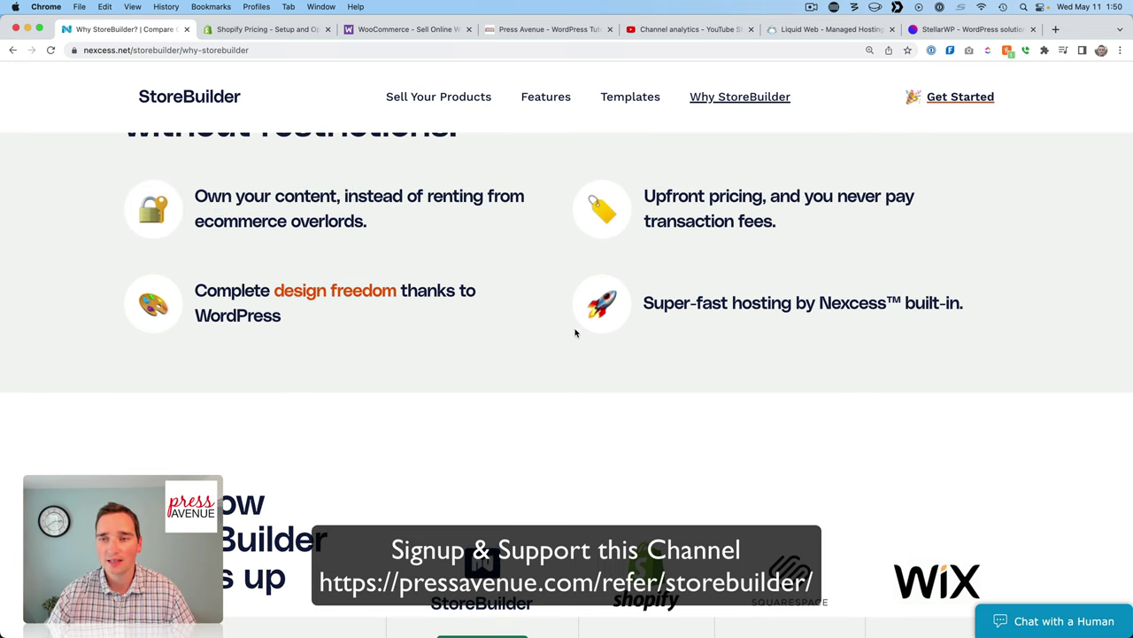
{"action": "scroll", "coordinate": [706, 361], "scroll_direction": "down", "scroll_amount": 3}
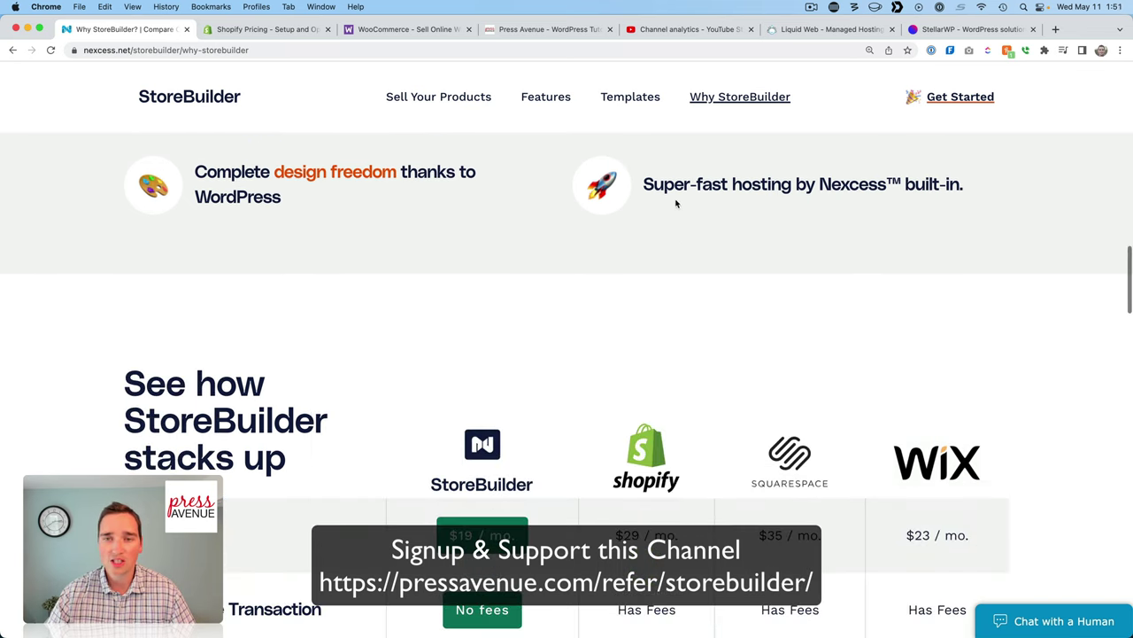
{"action": "left_click_drag", "start_coordinate": [653, 184], "coordinate": [839, 184]}
{"action": "left_click", "coordinate": [839, 184]}
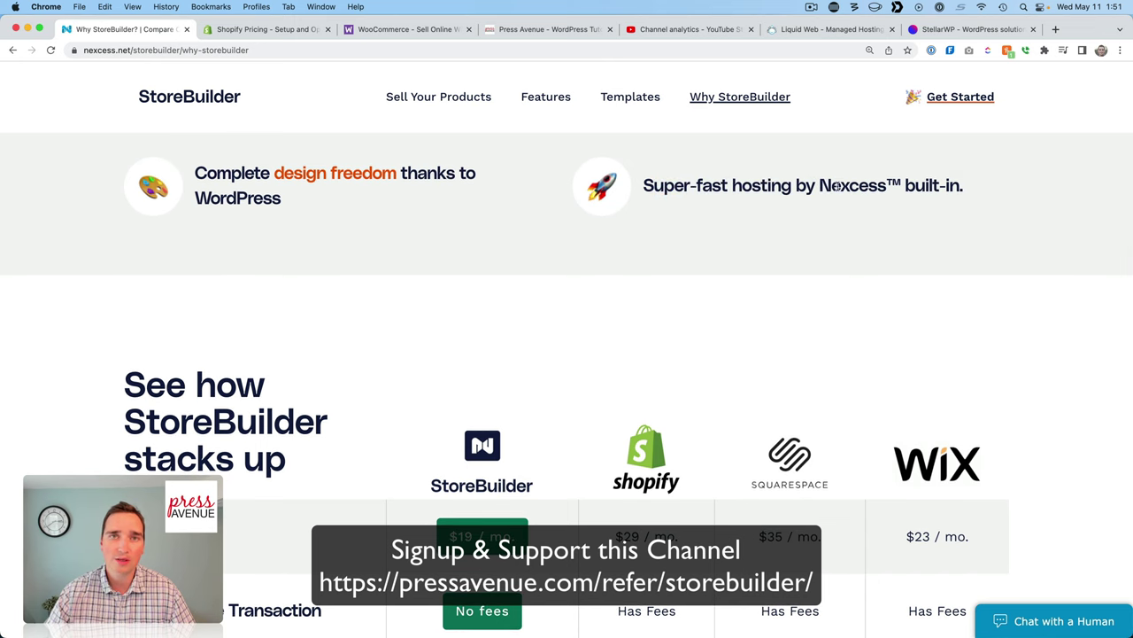
Review the Shopify, Squarespace and Wix comparison rows down to the 'Risk-free for 30 days' offer.
{"action": "scroll", "coordinate": [748, 273], "scroll_direction": "down", "scroll_amount": 1}
{"action": "scroll", "coordinate": [747, 274], "scroll_direction": "down", "scroll_amount": 5}
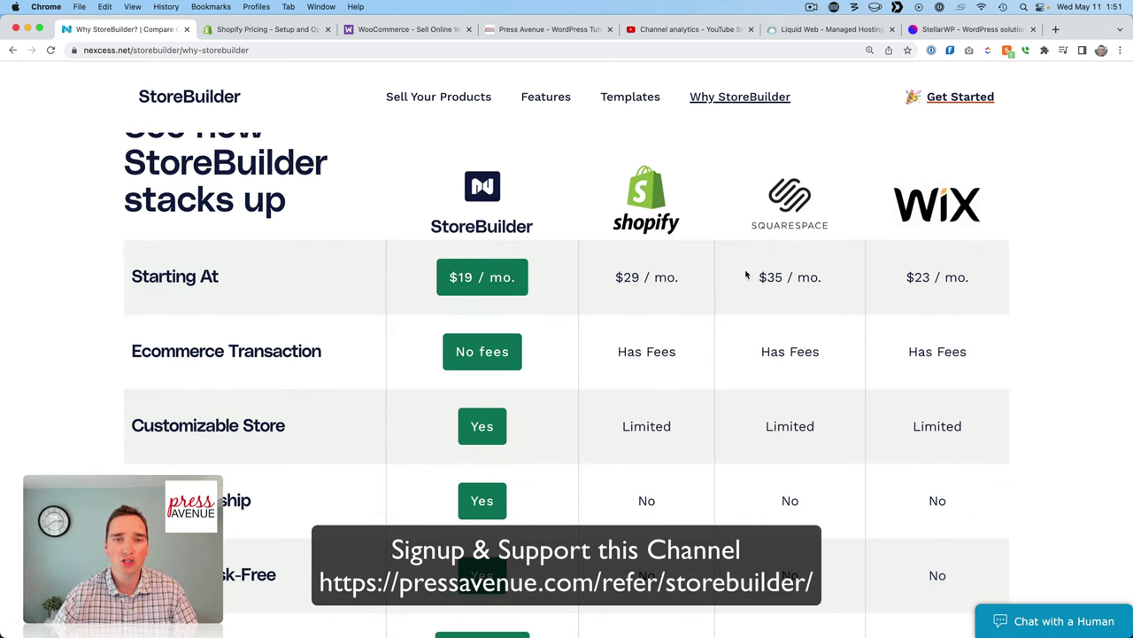
{"action": "scroll", "coordinate": [746, 275], "scroll_direction": "up", "scroll_amount": 2}
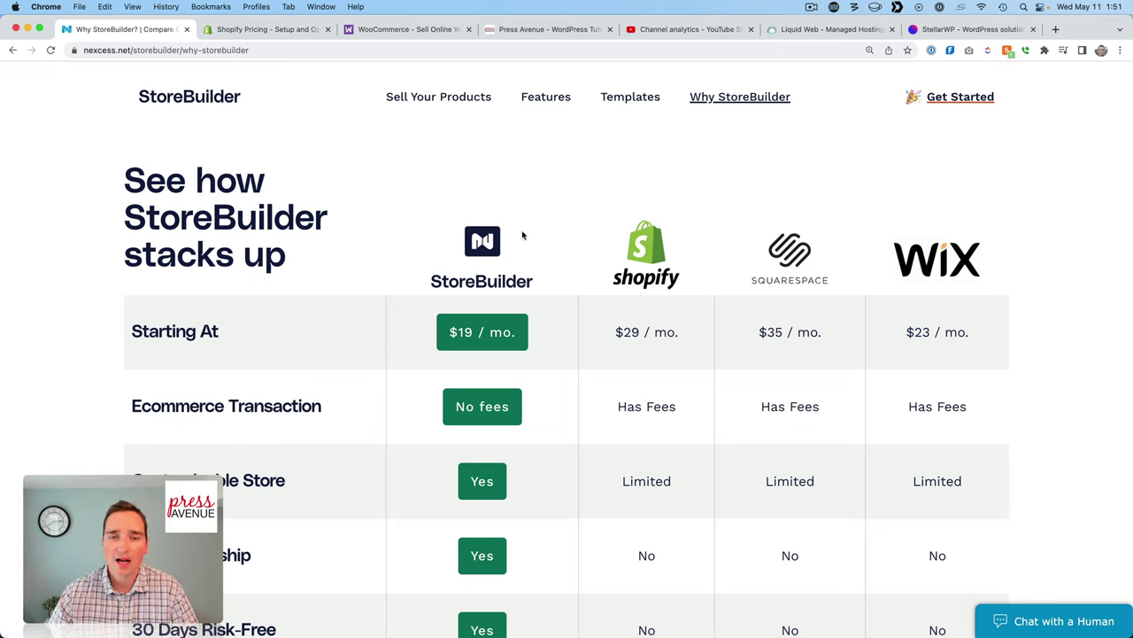
{"action": "scroll", "coordinate": [532, 246], "scroll_direction": "down", "scroll_amount": 2}
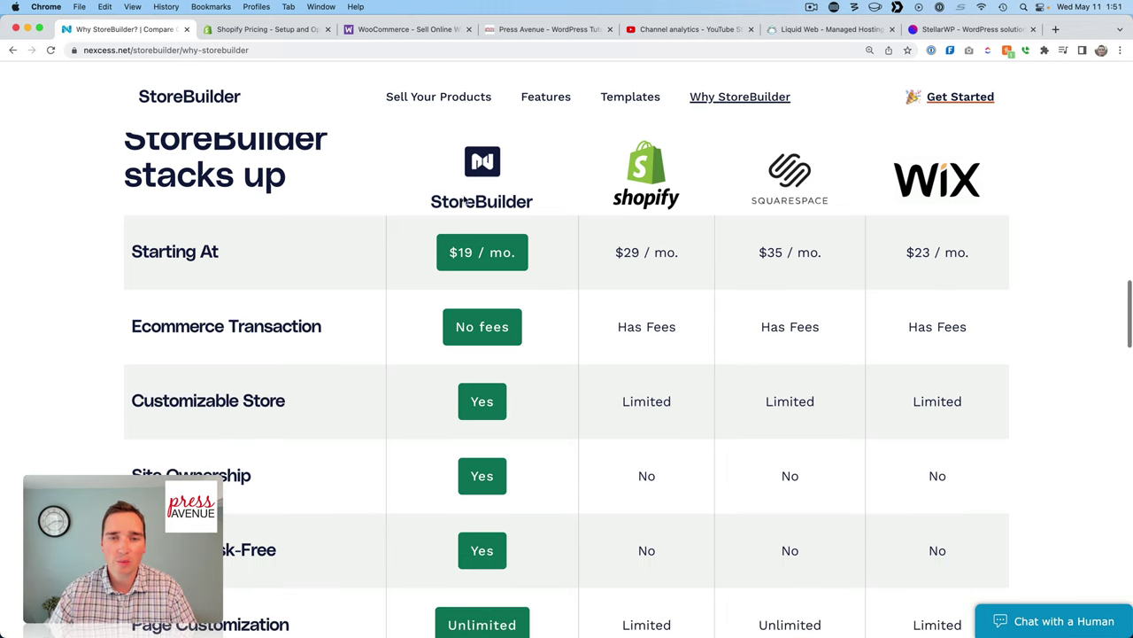
{"action": "scroll", "coordinate": [529, 195], "scroll_direction": "up", "scroll_amount": 1}
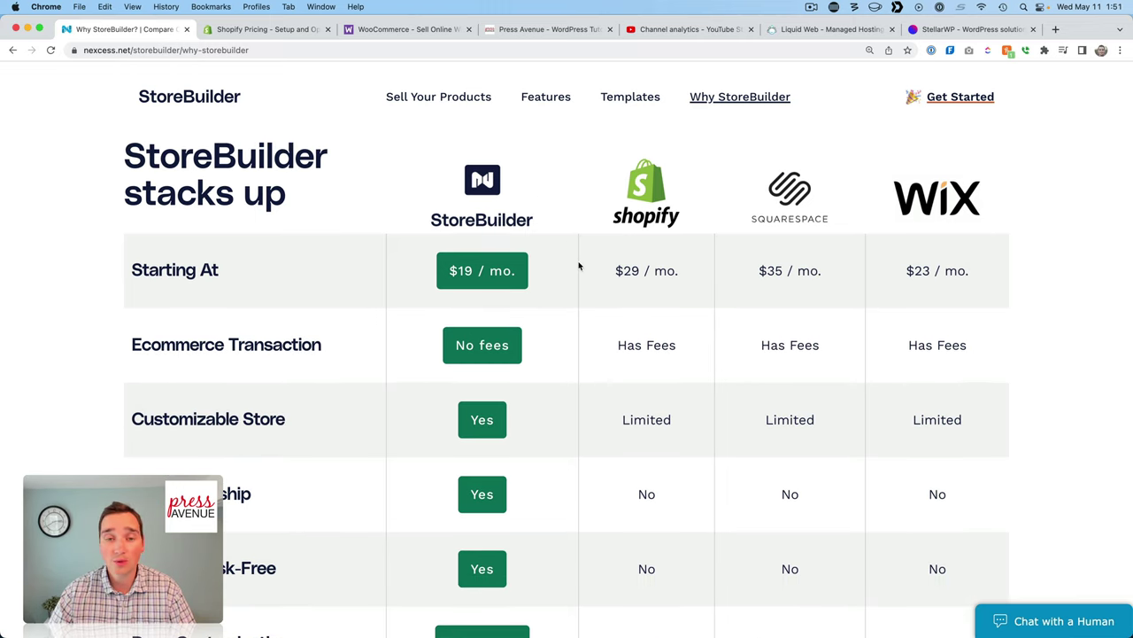
{"action": "scroll", "coordinate": [584, 272], "scroll_direction": "down", "scroll_amount": 1}
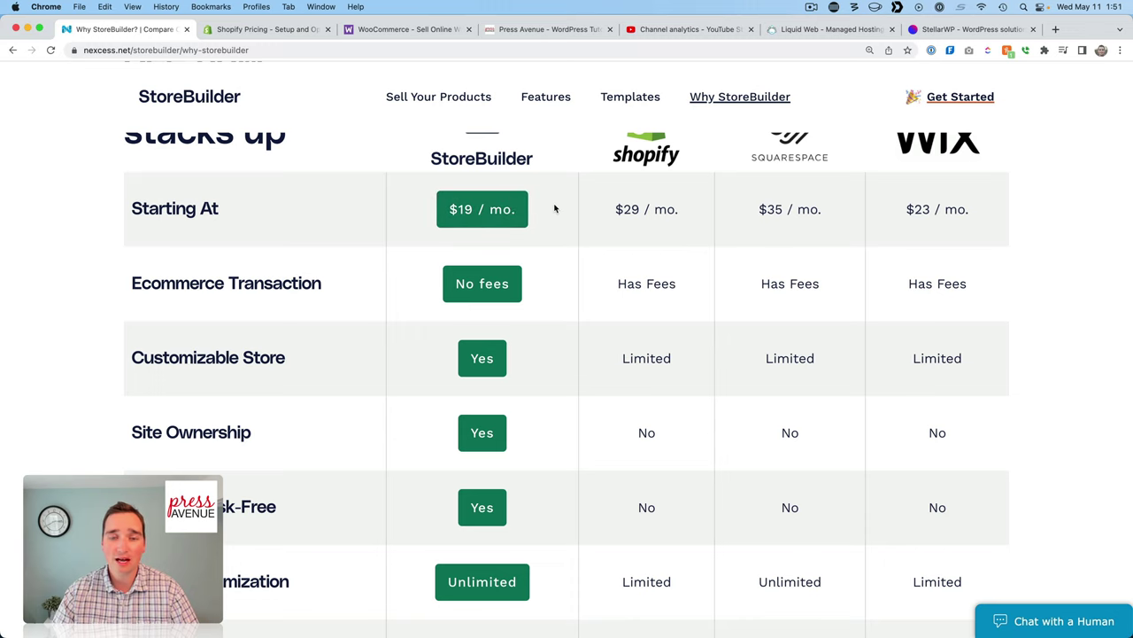
{"action": "scroll", "coordinate": [570, 260], "scroll_direction": "down", "scroll_amount": 2}
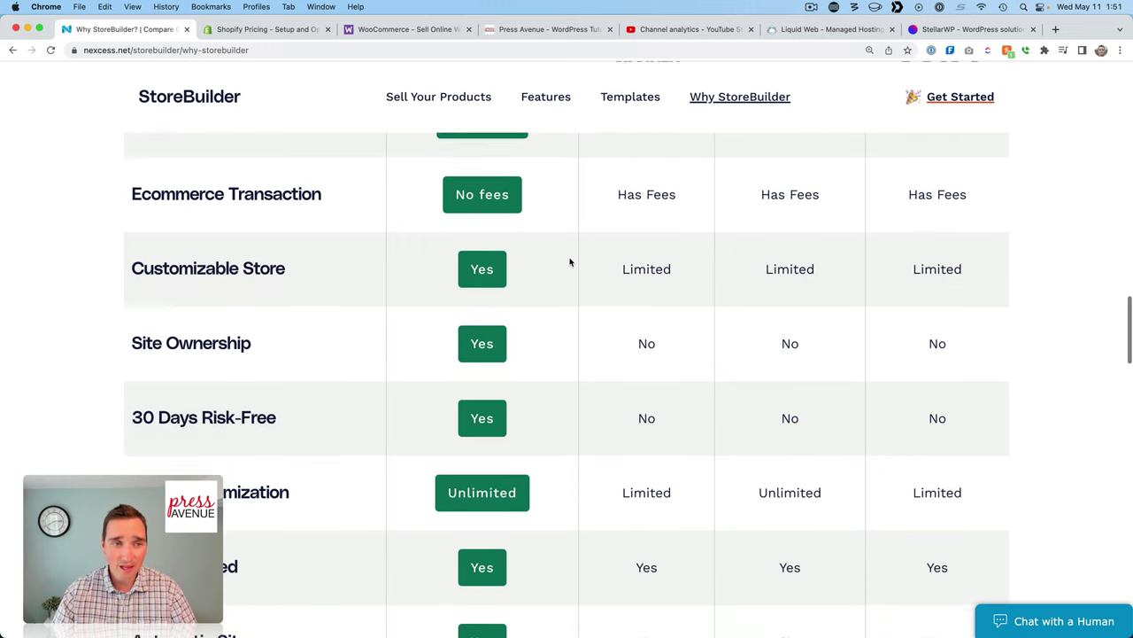
{"action": "scroll", "coordinate": [557, 248], "scroll_direction": "up", "scroll_amount": 1}
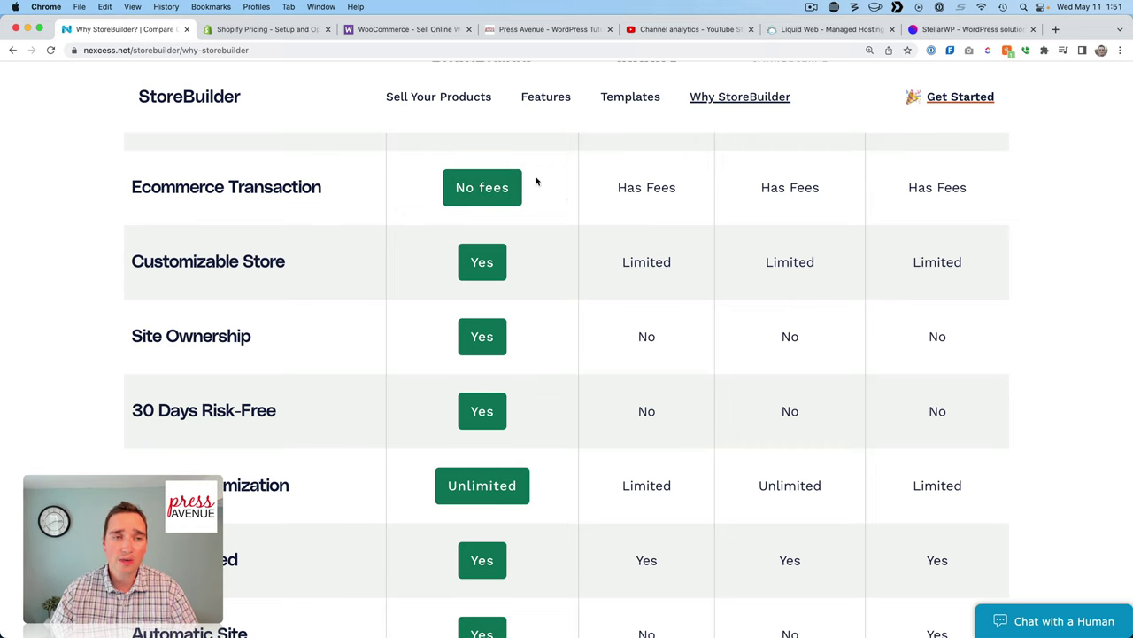
{"action": "scroll", "coordinate": [574, 210], "scroll_direction": "down", "scroll_amount": 2}
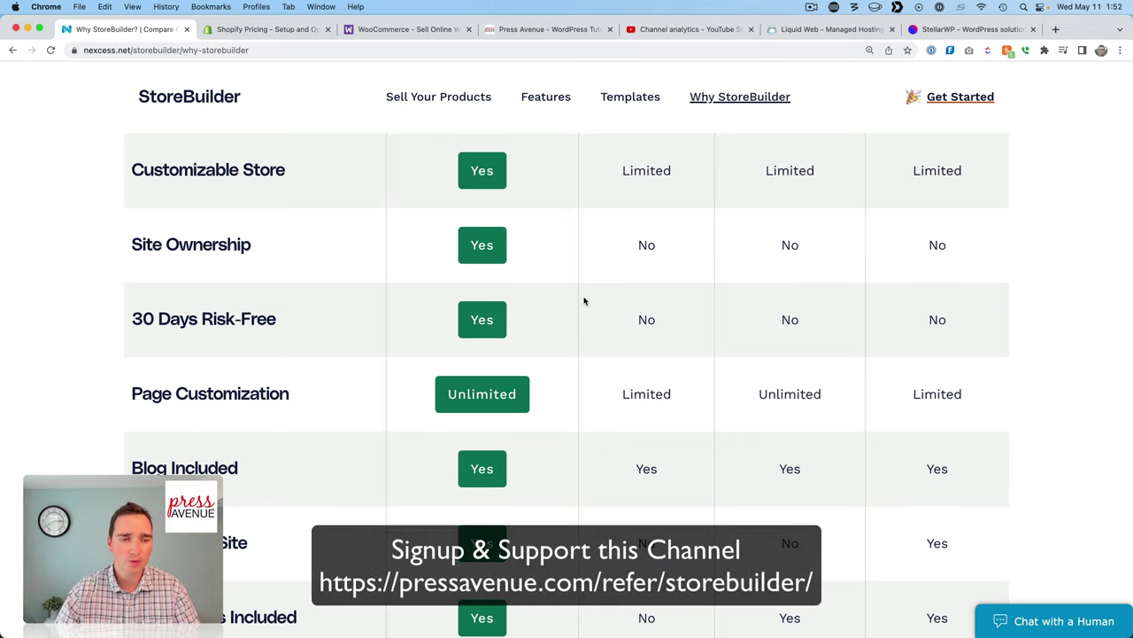
{"action": "scroll", "coordinate": [585, 302], "scroll_direction": "down", "scroll_amount": 5}
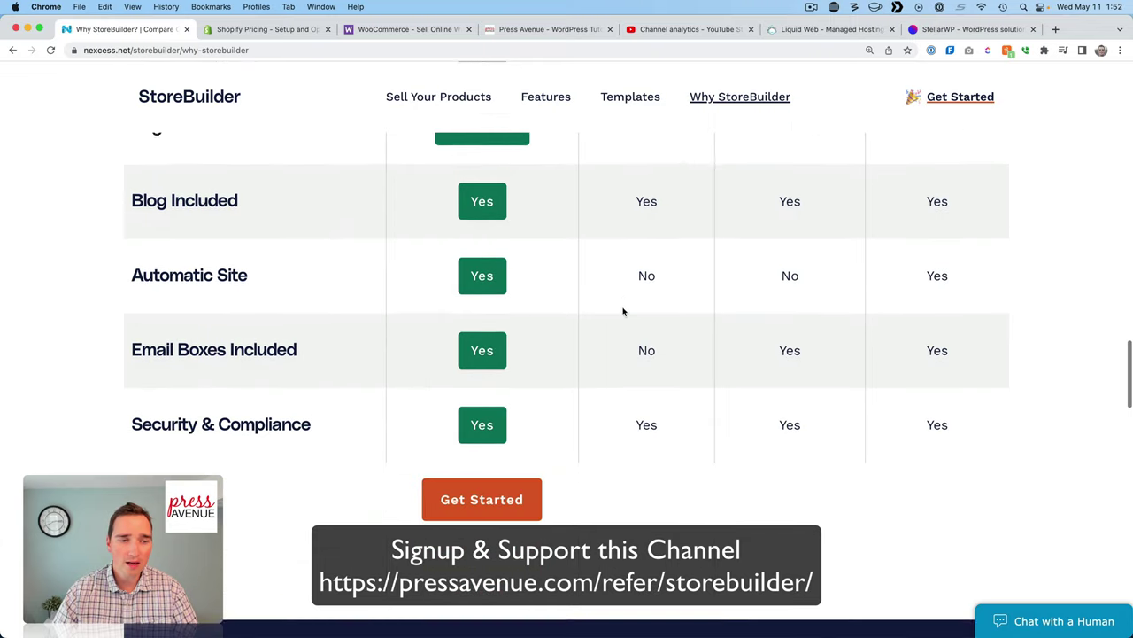
{"action": "scroll", "coordinate": [587, 247], "scroll_direction": "down", "scroll_amount": 3}
{"action": "scroll", "coordinate": [591, 227], "scroll_direction": "down", "scroll_amount": 2}
{"action": "scroll", "coordinate": [591, 227], "scroll_direction": "down", "scroll_amount": 4}
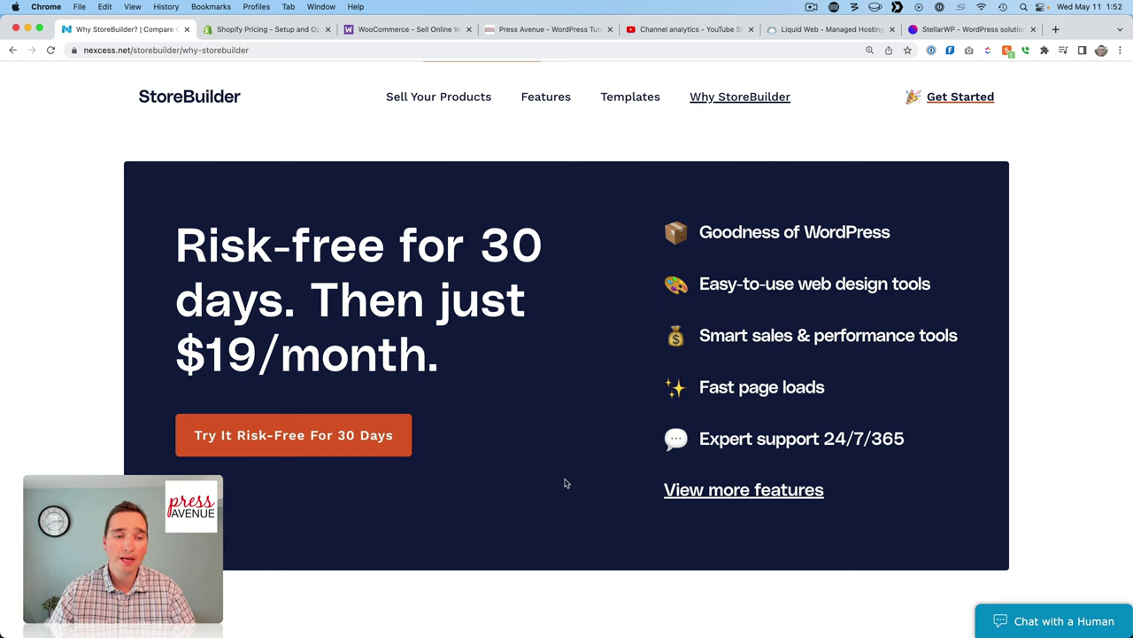
Start the 30-day risk-free signup and enter the first name, last name and e-mail address.
{"action": "left_click", "coordinate": [382, 448]}
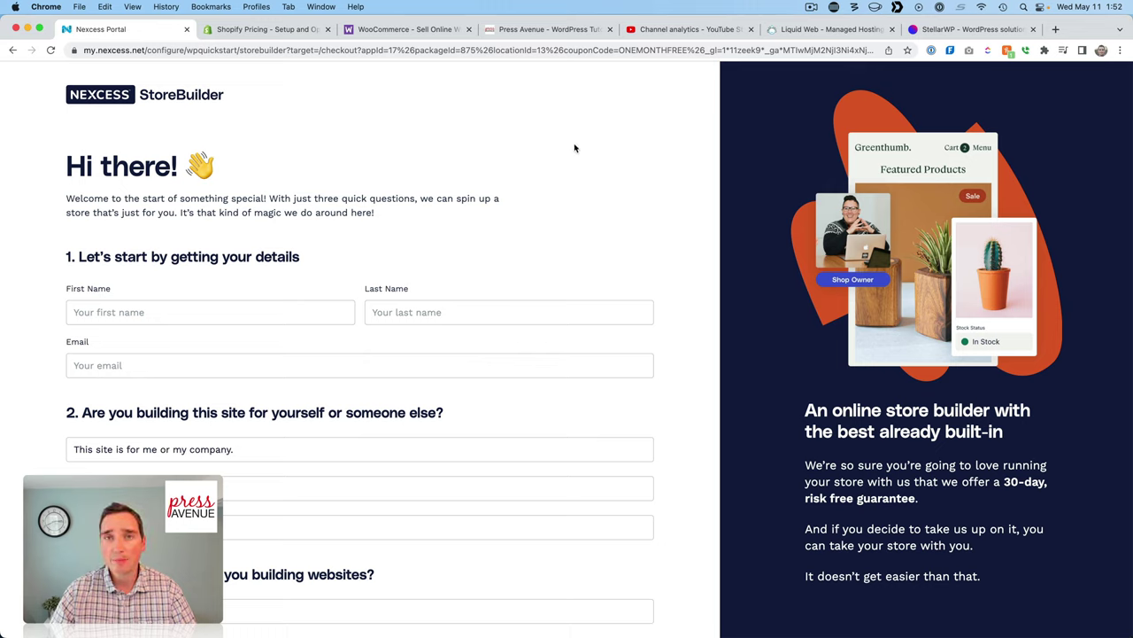
{"action": "left_click", "coordinate": [327, 313]}
{"action": "key", "text": "Tab"}
{"action": "key", "text": "Tab"}
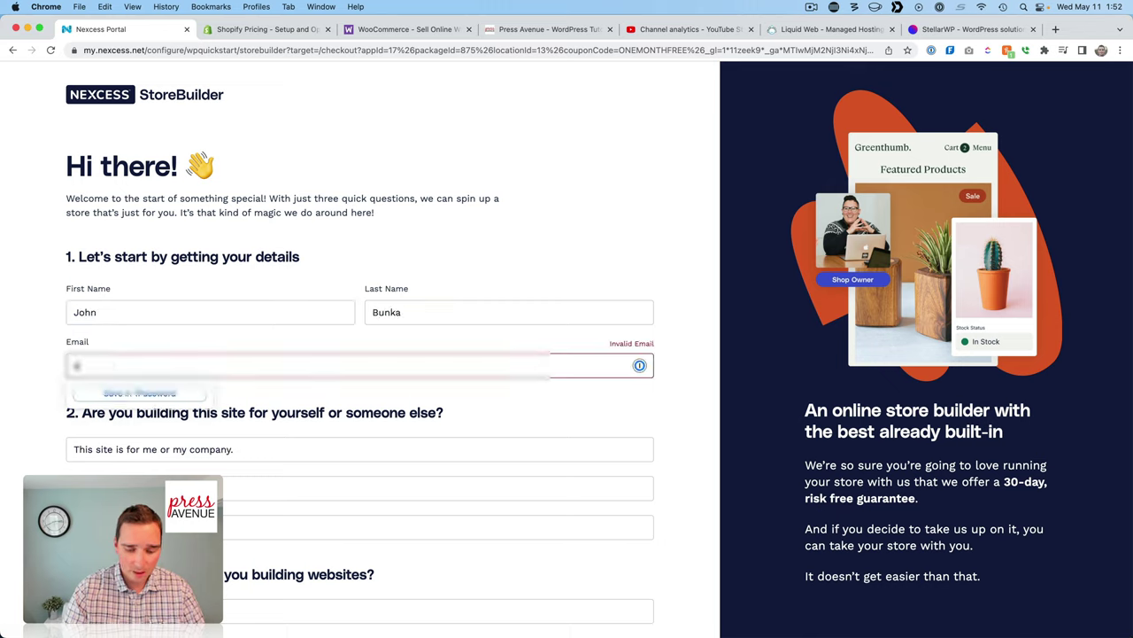
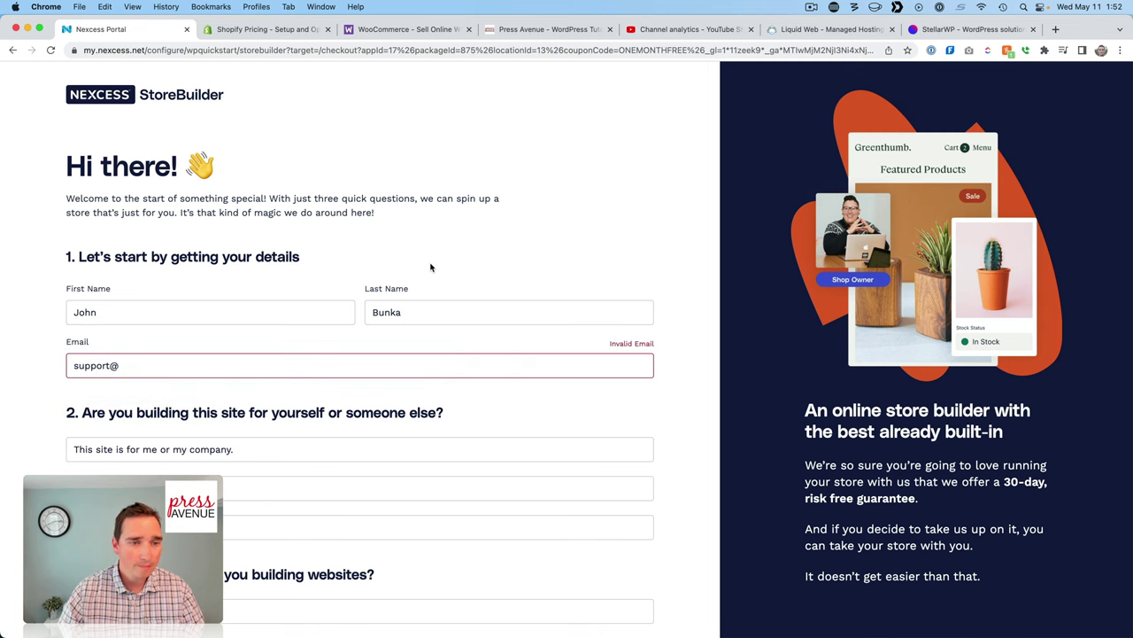
Answer that the site is for me or my company and that I regularly build sites.
{"action": "scroll", "coordinate": [461, 304], "scroll_direction": "down", "scroll_amount": 5}
{"action": "scroll", "coordinate": [460, 309], "scroll_direction": "down", "scroll_amount": 2}
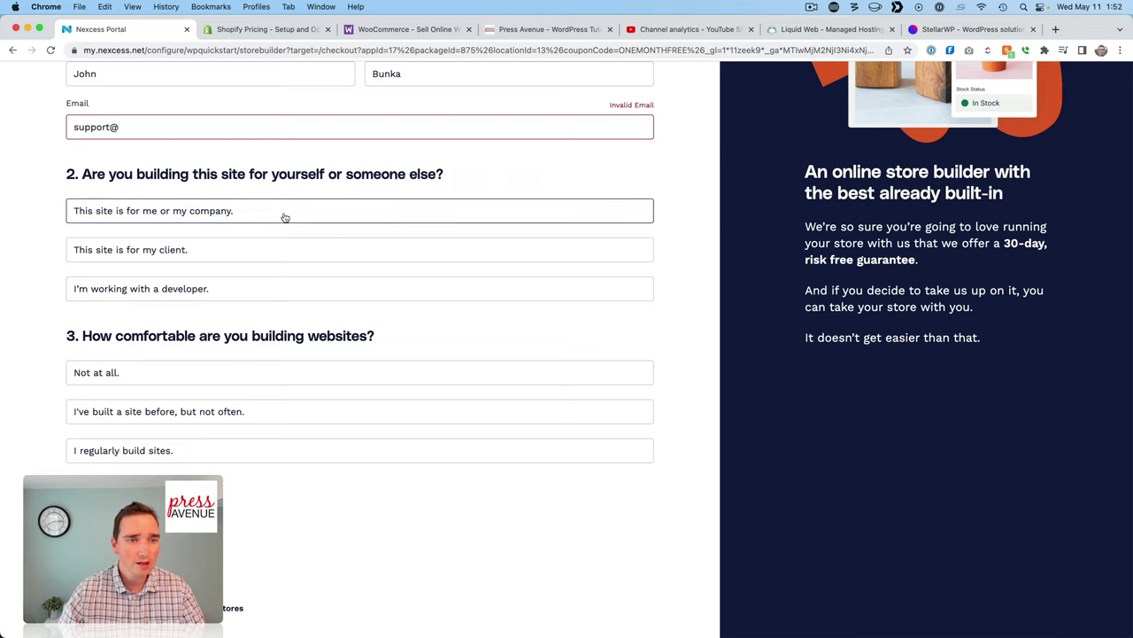
{"action": "left_click", "coordinate": [285, 217]}
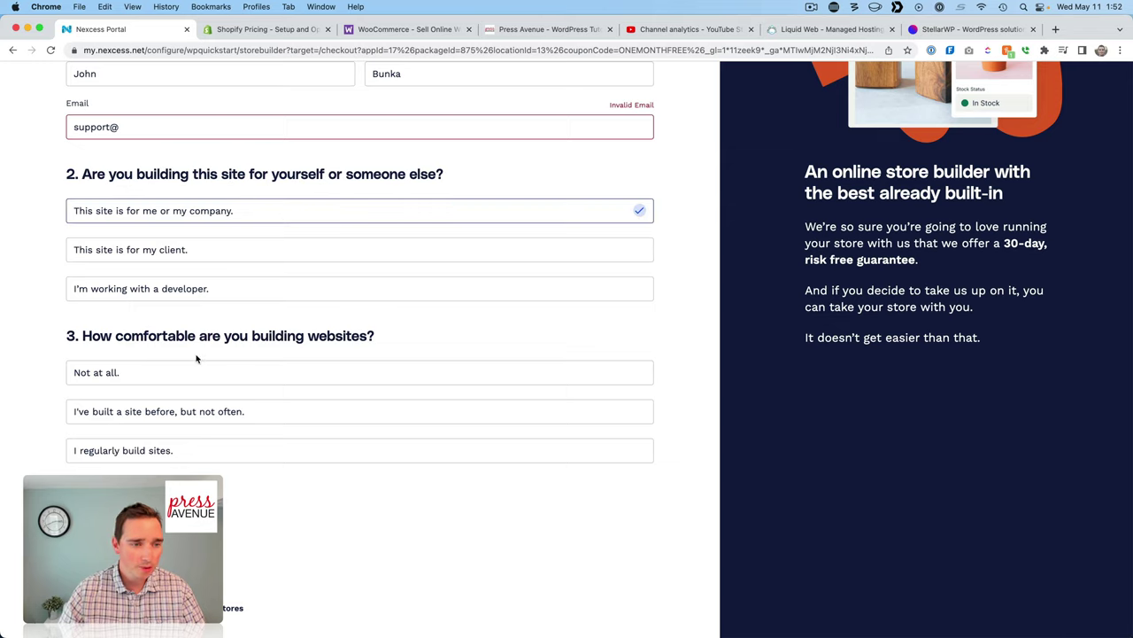
{"action": "left_click", "coordinate": [183, 456]}
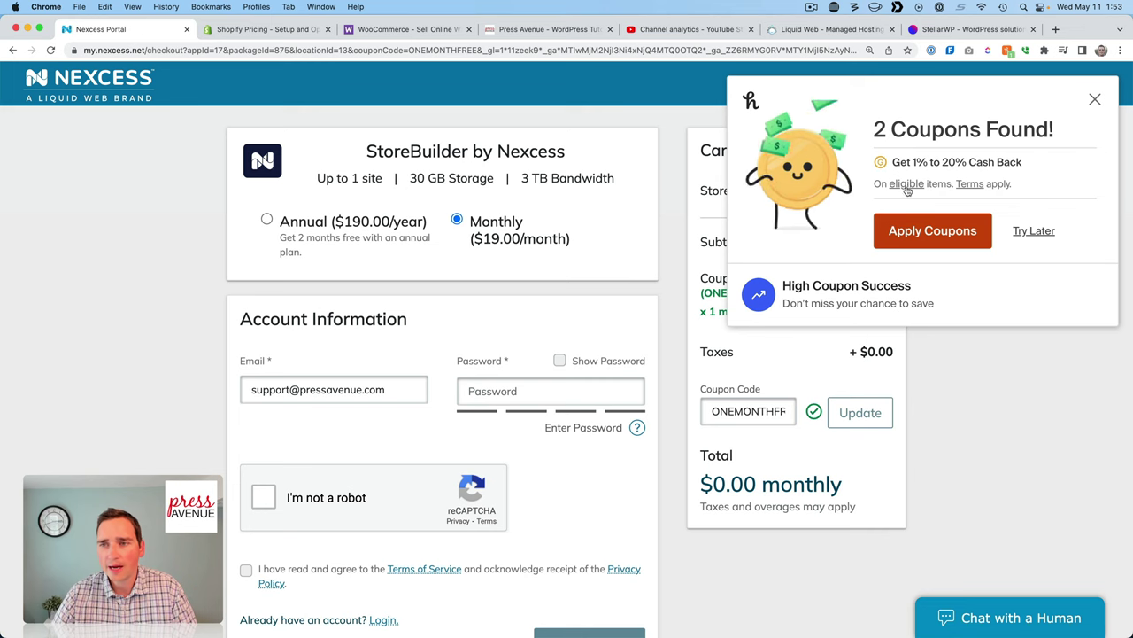
Apply Honey's found coupon codes to the StoreBuilder checkout, saving $19.00.
{"action": "left_click", "coordinate": [943, 235]}
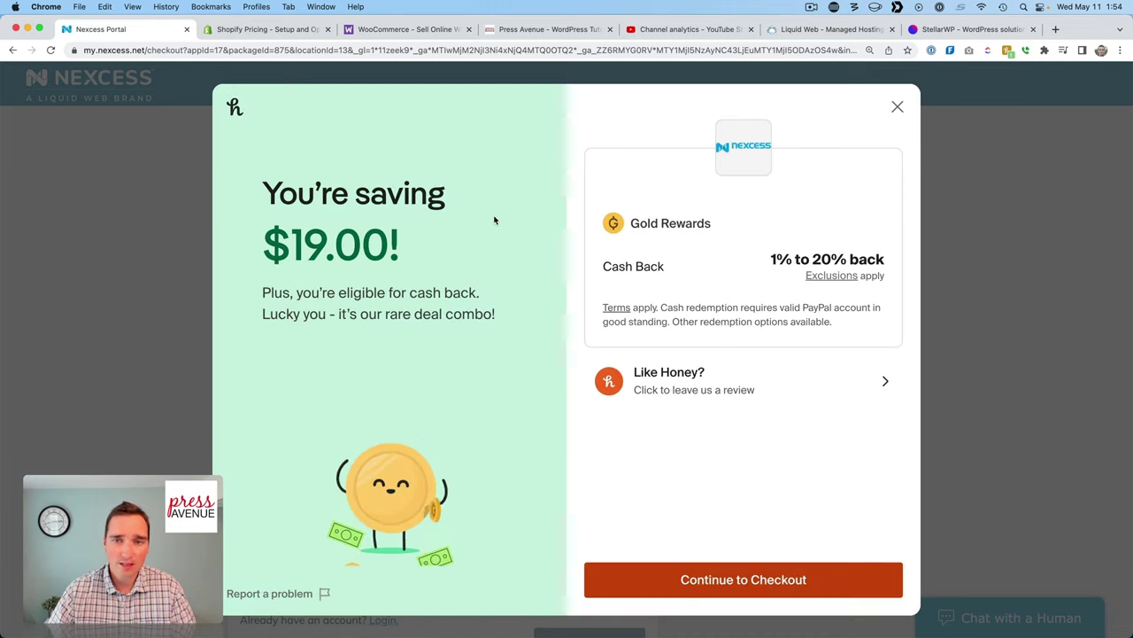
Return to checkout with the ONEMONTHFREE coupon applied and review the order form.
{"action": "left_click", "coordinate": [775, 578]}
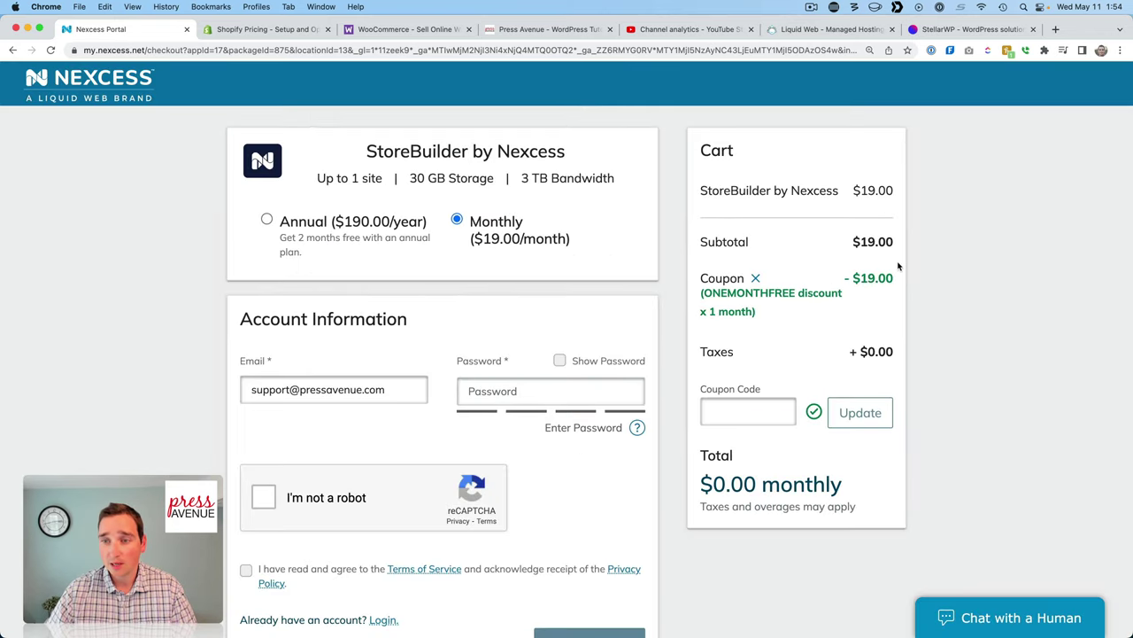
{"action": "scroll", "coordinate": [960, 332], "scroll_direction": "down", "scroll_amount": 1}
{"action": "scroll", "coordinate": [960, 332], "scroll_direction": "up", "scroll_amount": 1}
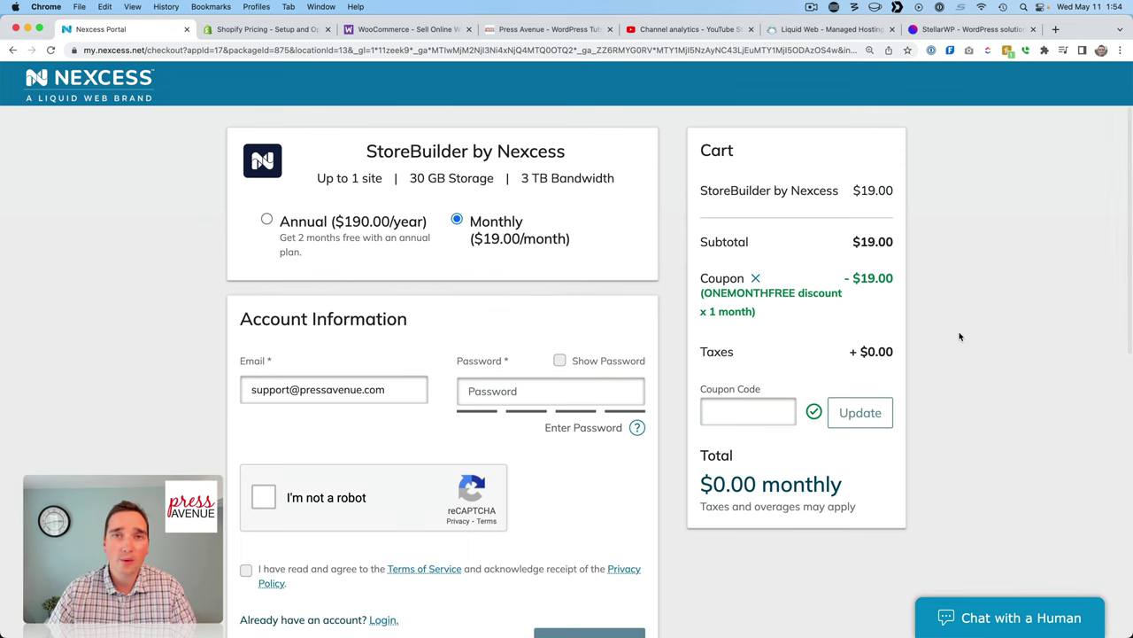
{"action": "scroll", "coordinate": [962, 346], "scroll_direction": "down", "scroll_amount": 4}
{"action": "scroll", "coordinate": [960, 347], "scroll_direction": "down", "scroll_amount": 4}
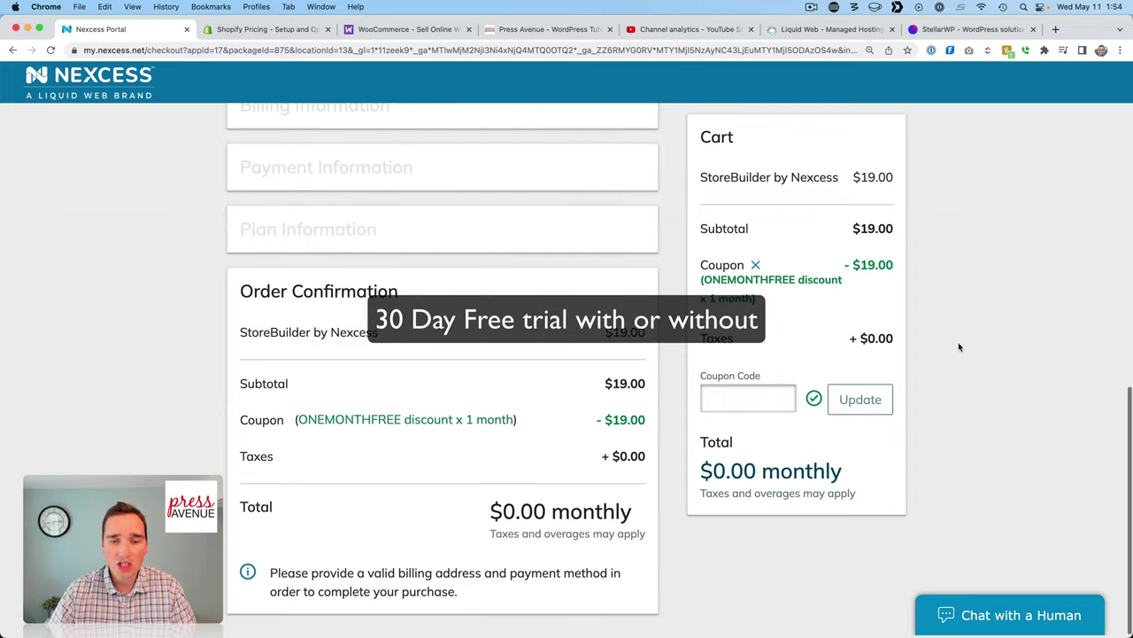
{"action": "scroll", "coordinate": [958, 346], "scroll_direction": "up", "scroll_amount": 8}
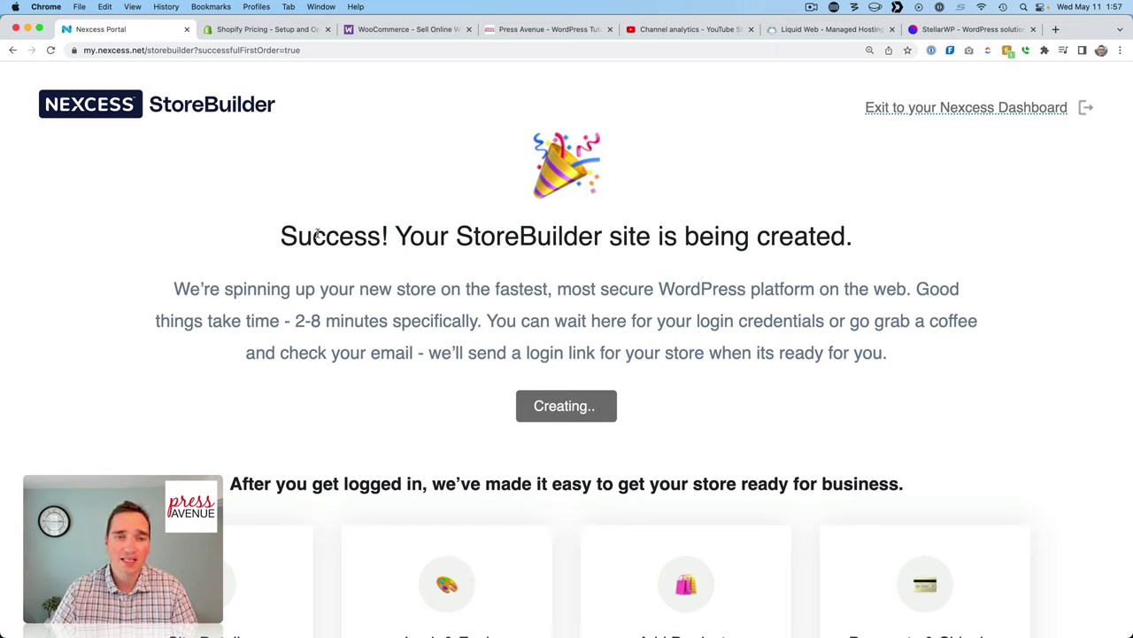
Highlight the success headline and the setup-time sentence on the site-creation page.
{"action": "left_click_drag", "start_coordinate": [395, 233], "coordinate": [853, 231]}
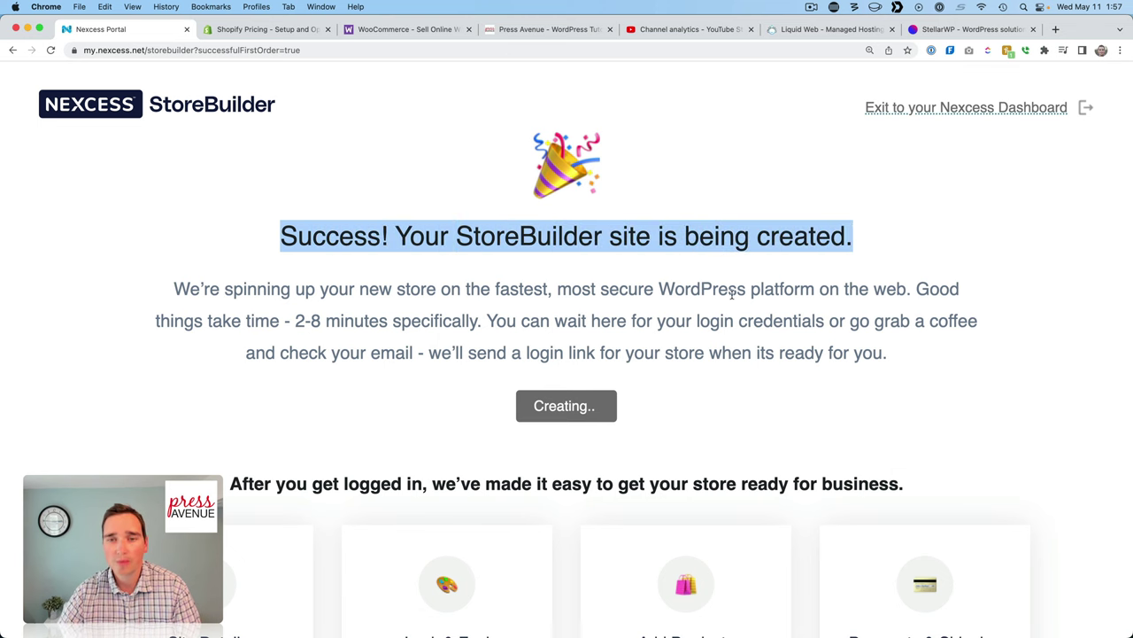
{"action": "scroll", "coordinate": [698, 299], "scroll_direction": "down", "scroll_amount": 3}
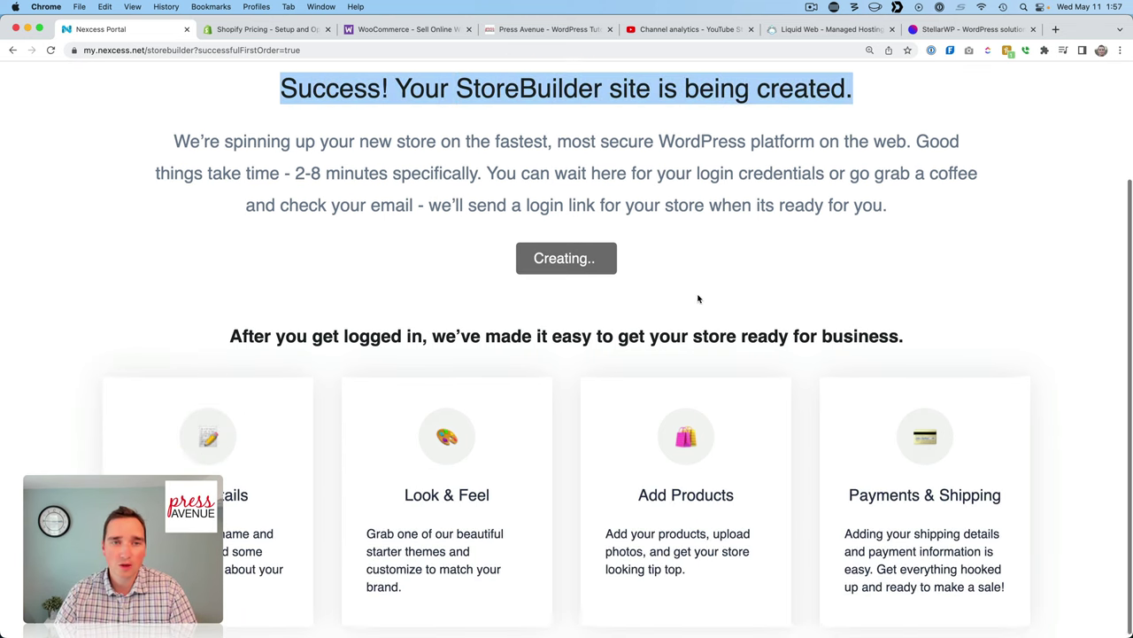
{"action": "left_click_drag", "start_coordinate": [443, 140], "coordinate": [797, 182]}
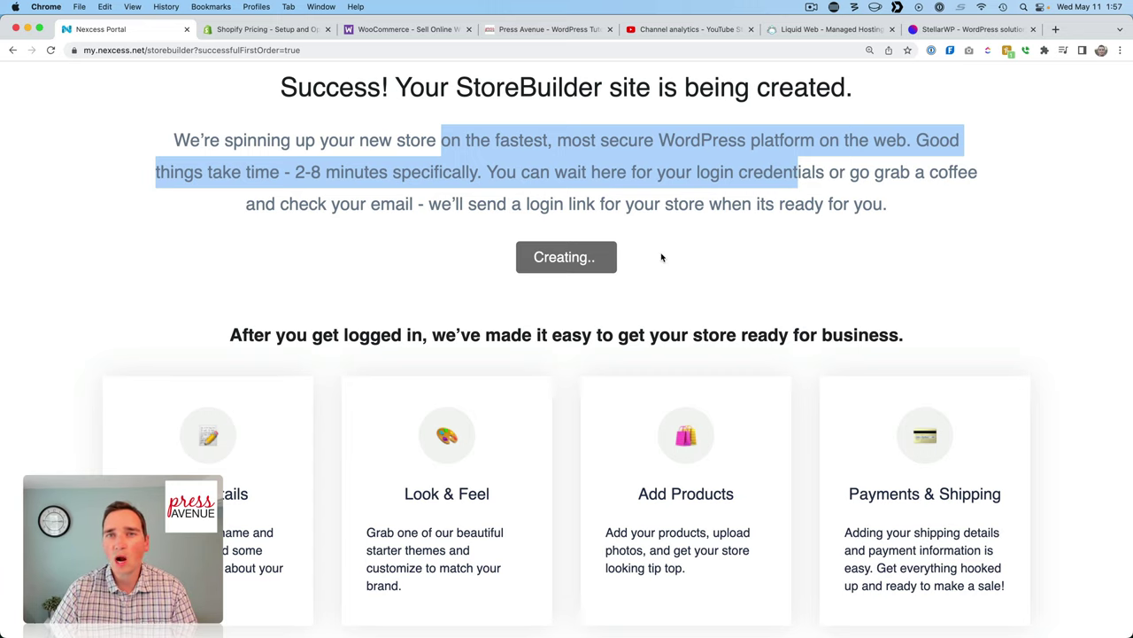
{"action": "scroll", "coordinate": [729, 340], "scroll_direction": "down", "scroll_amount": 1}
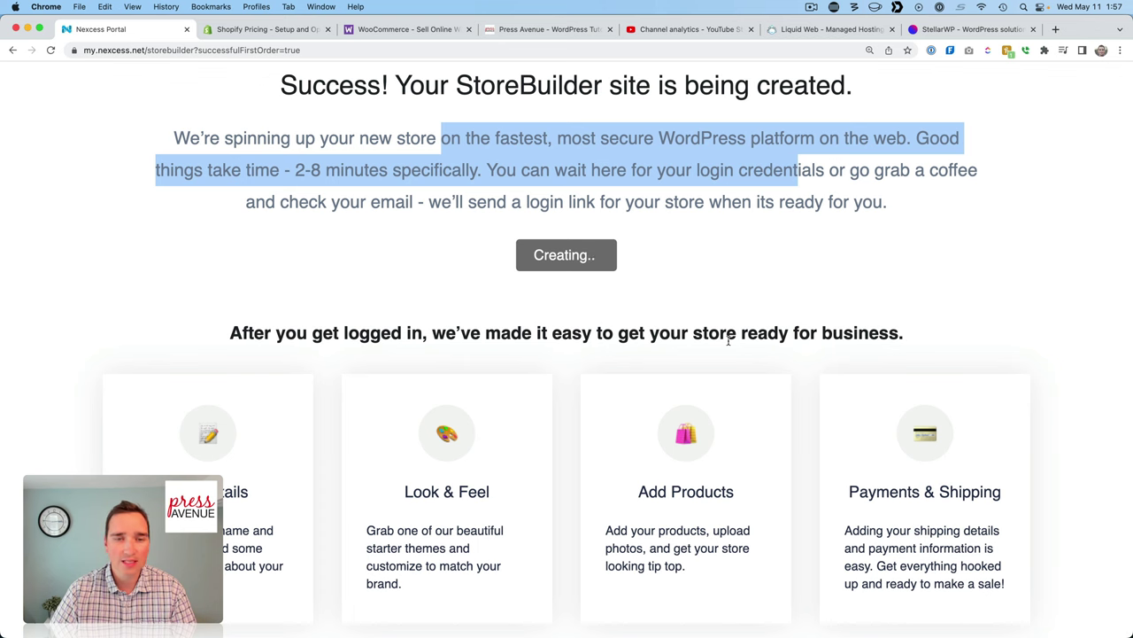
{"action": "left_click", "coordinate": [580, 349]}
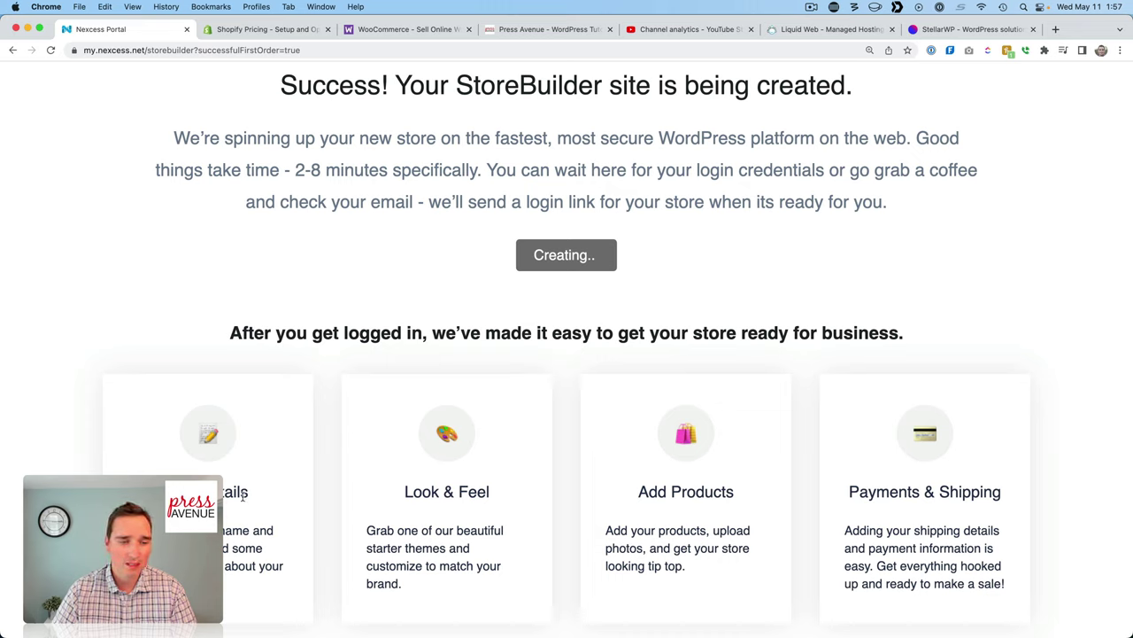
Highlight the setup cards' text, including Add Products and Payments & Shipping.
{"action": "left_click_drag", "start_coordinate": [212, 531], "coordinate": [263, 549]}
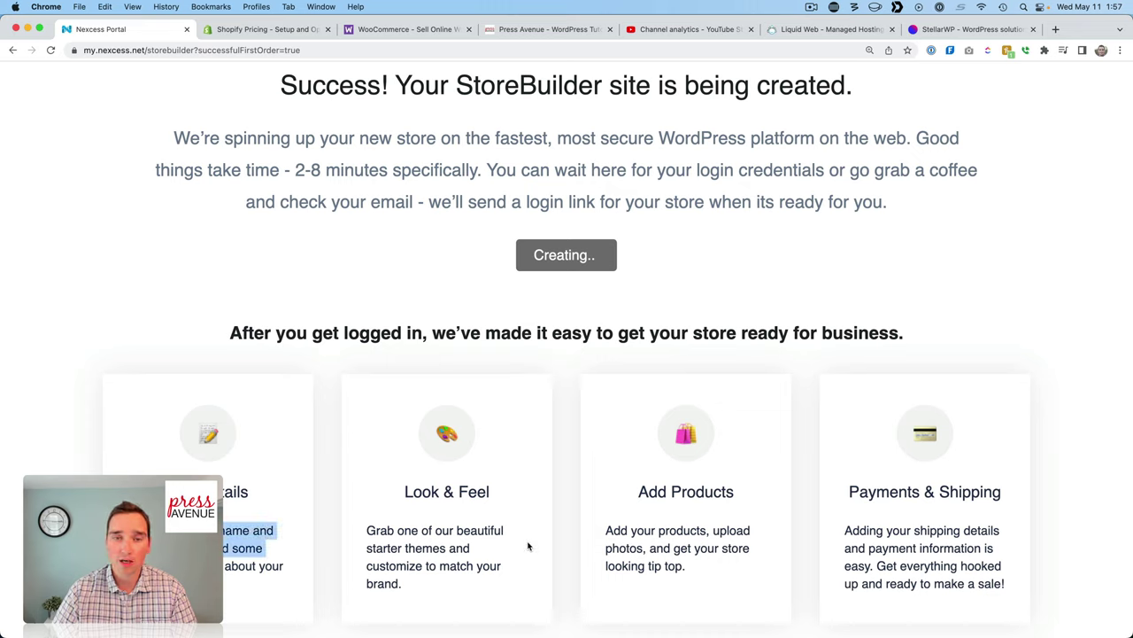
{"action": "left_click", "coordinate": [400, 534]}
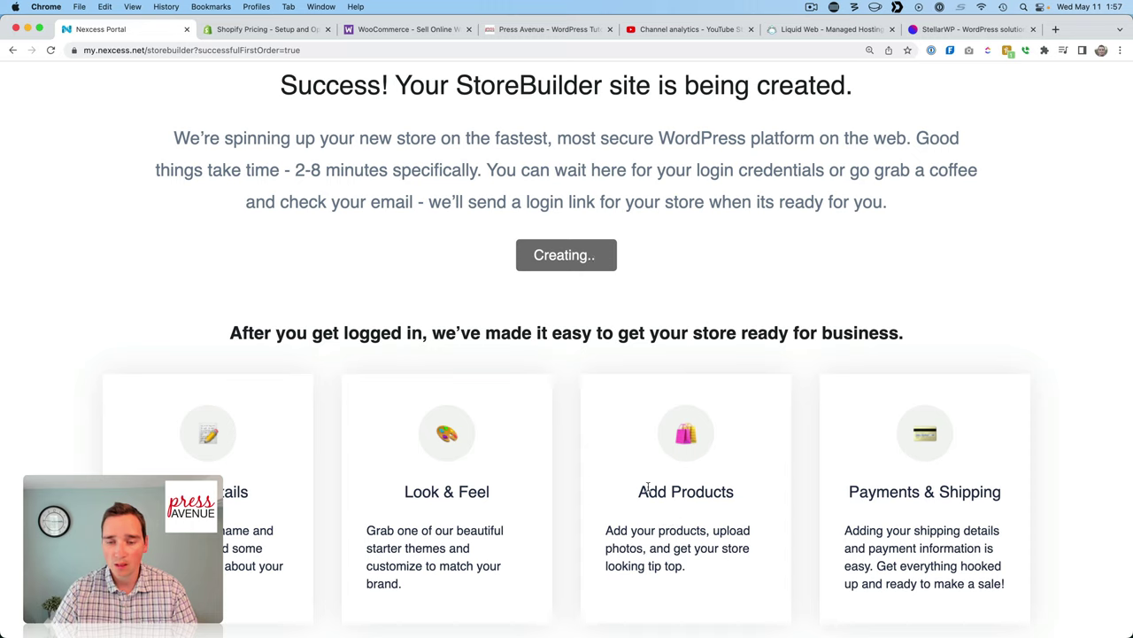
{"action": "left_click_drag", "start_coordinate": [647, 489], "coordinate": [696, 567]}
{"action": "left_click", "coordinate": [695, 568]}
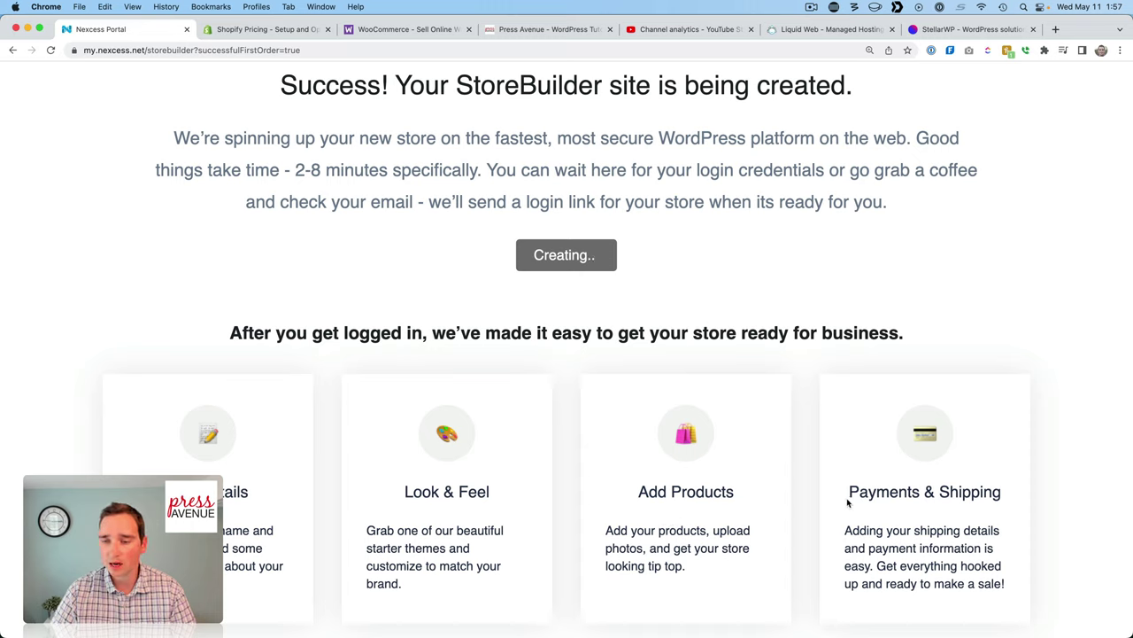
{"action": "left_click_drag", "start_coordinate": [849, 492], "coordinate": [1012, 491]}
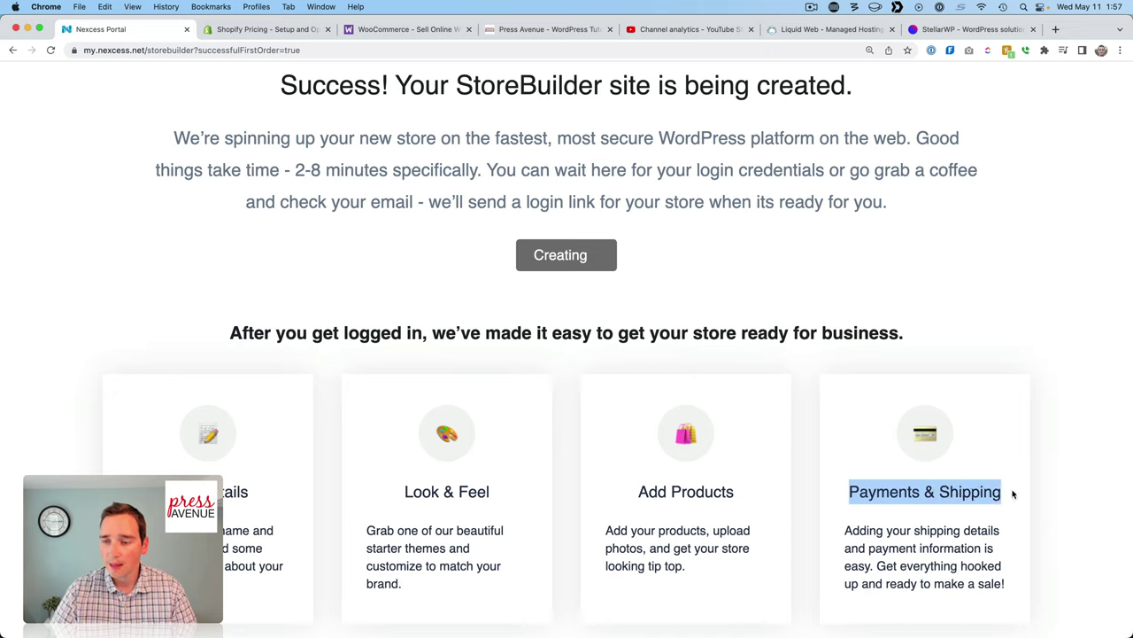
{"action": "left_click", "coordinate": [861, 530]}
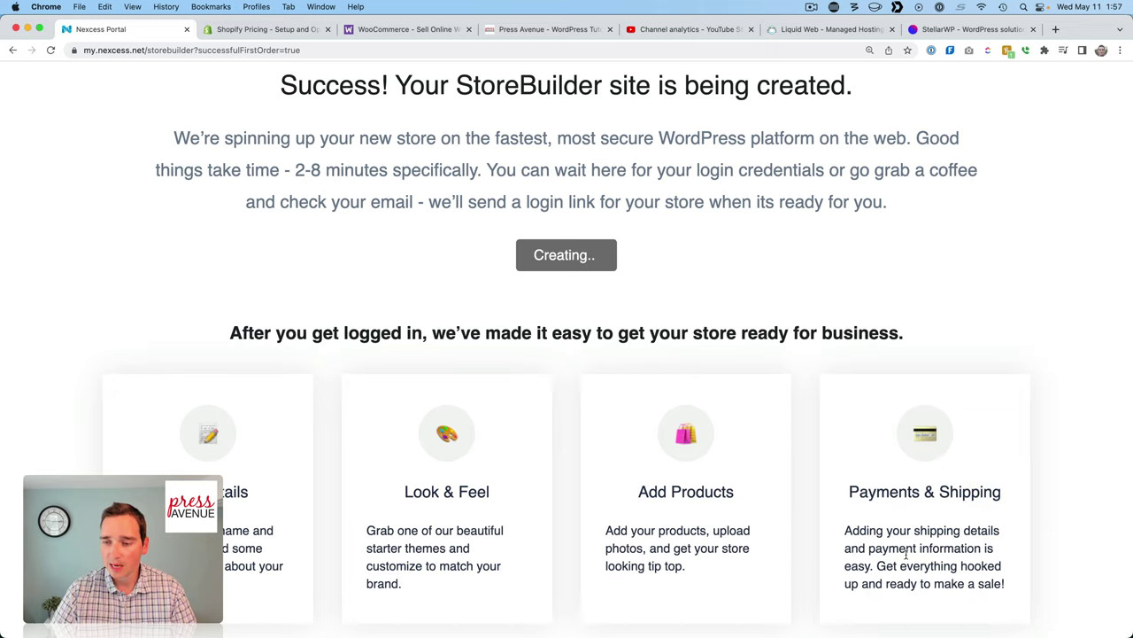
{"action": "scroll", "coordinate": [896, 536], "scroll_direction": "up", "scroll_amount": 3}
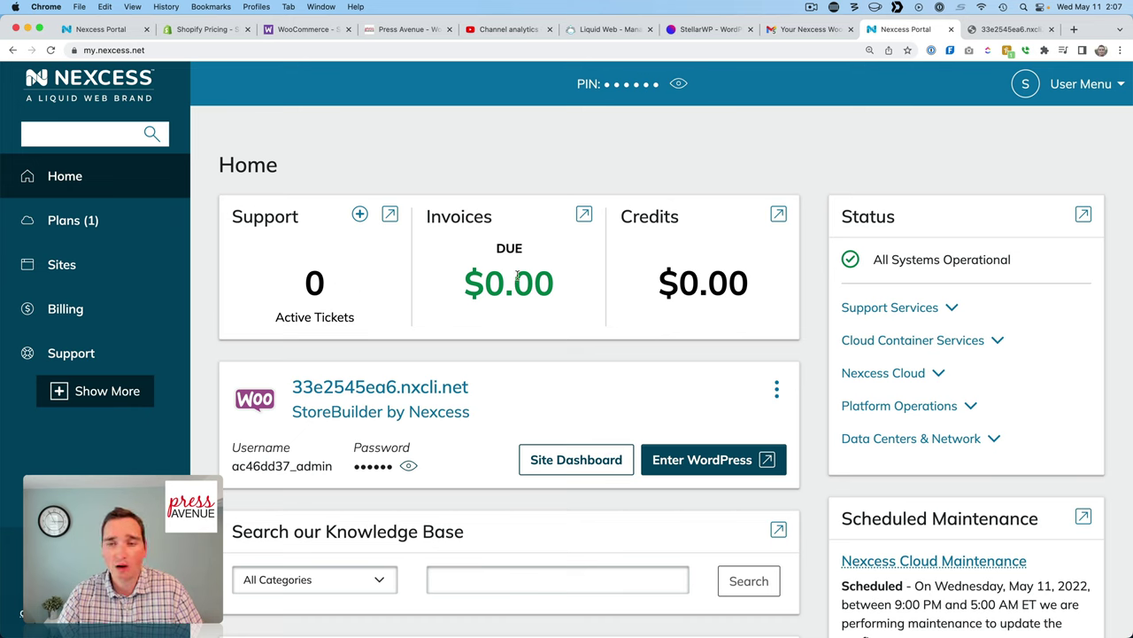
Review the portal Home page, then open Plans to see the $19.00/mo StoreBuilder plan.
{"action": "scroll", "coordinate": [731, 276], "scroll_direction": "down", "scroll_amount": 5}
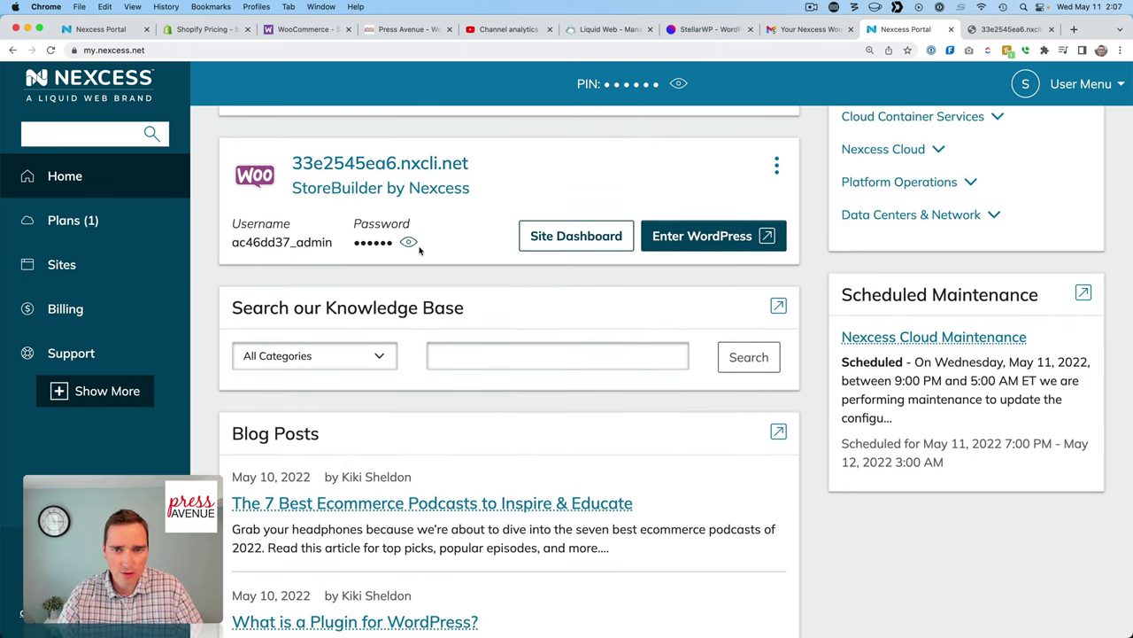
{"action": "scroll", "coordinate": [463, 277], "scroll_direction": "down", "scroll_amount": 5}
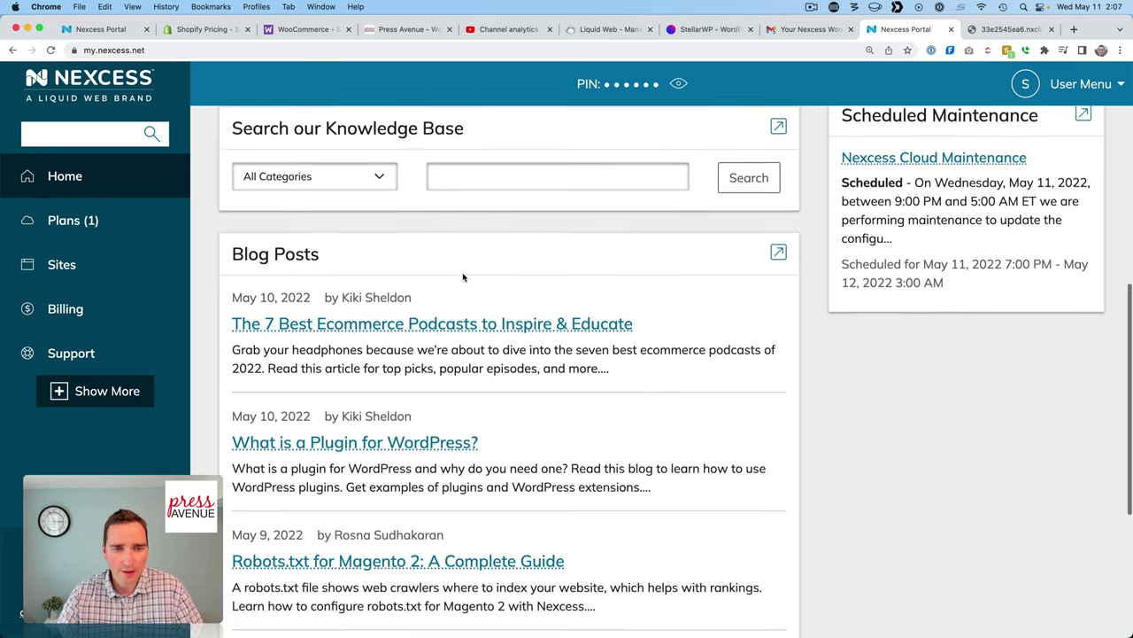
{"action": "scroll", "coordinate": [737, 320], "scroll_direction": "up", "scroll_amount": 5}
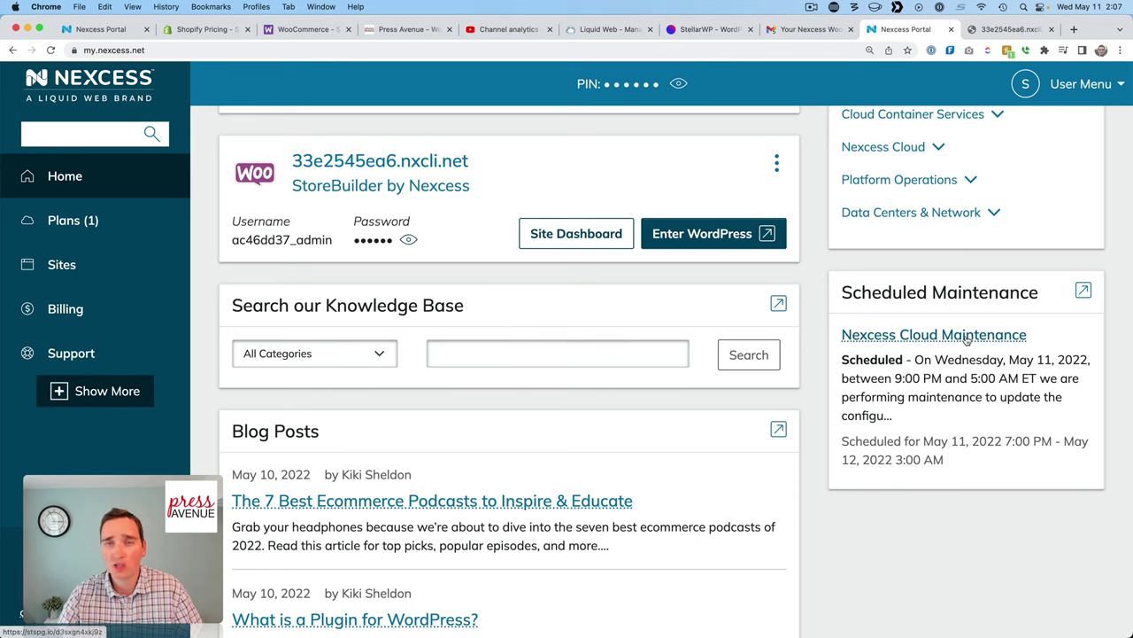
{"action": "scroll", "coordinate": [967, 340], "scroll_direction": "up", "scroll_amount": 5}
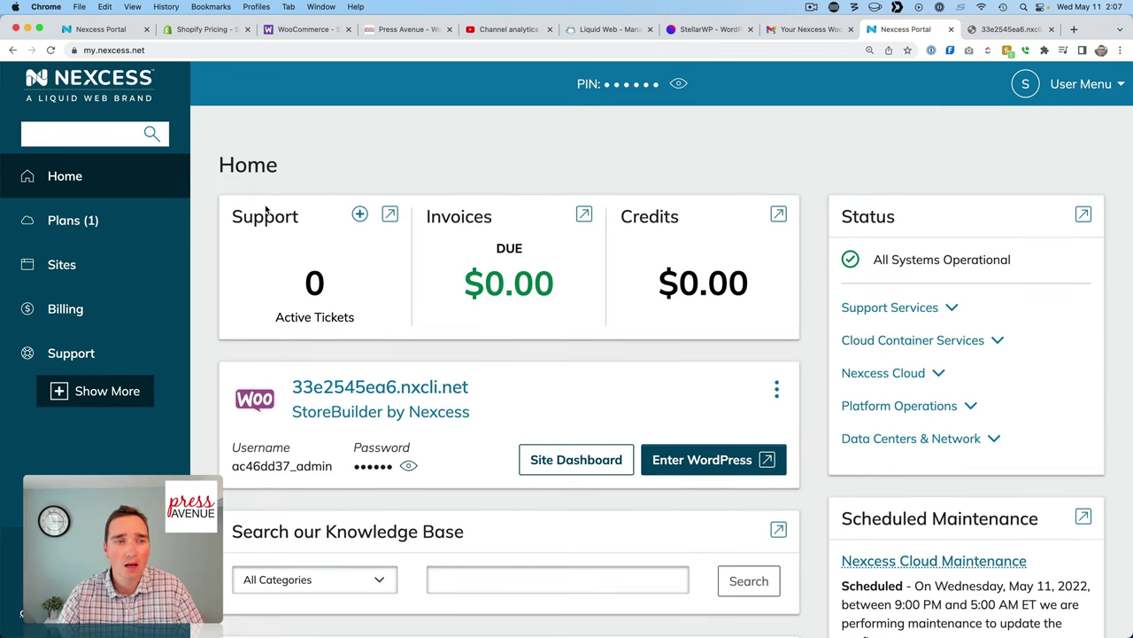
{"action": "left_click", "coordinate": [70, 223]}
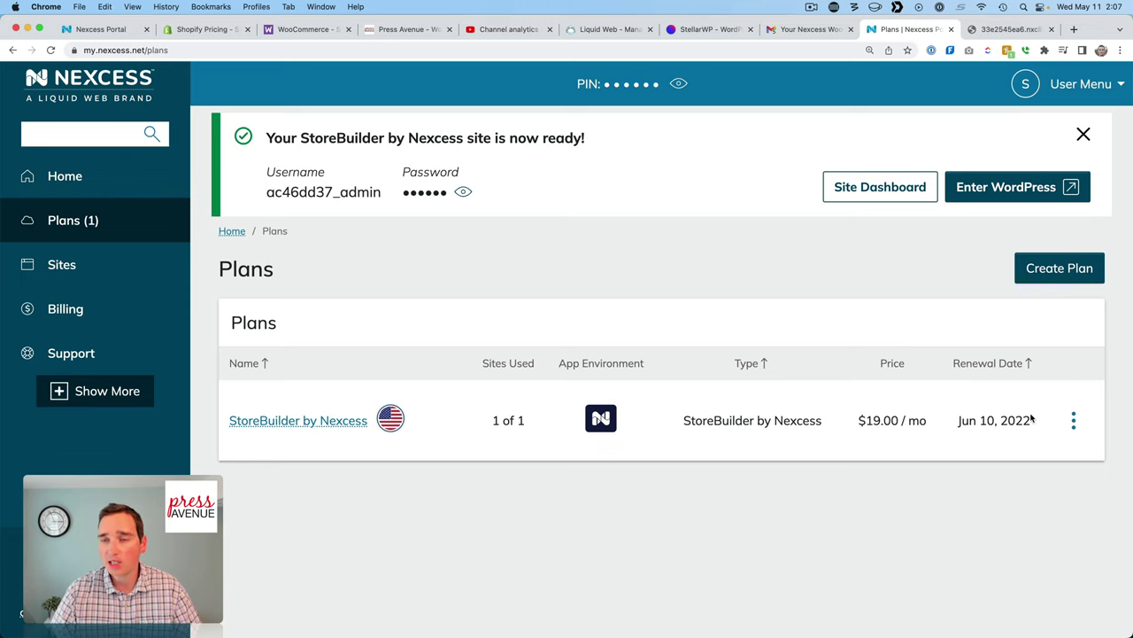
Start a new hosting plan and review the WooCommerce plans, noting Creator's 60 GB disk and 5 TB bandwidth.
{"action": "left_click", "coordinate": [1046, 280]}
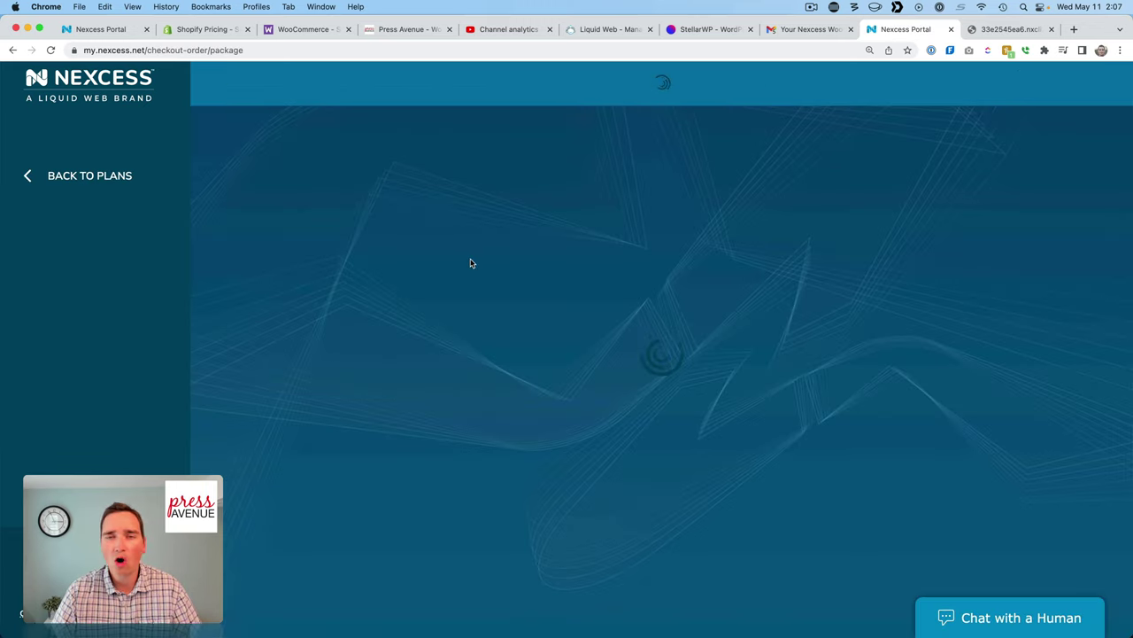
{"action": "scroll", "coordinate": [627, 297], "scroll_direction": "down", "scroll_amount": 2}
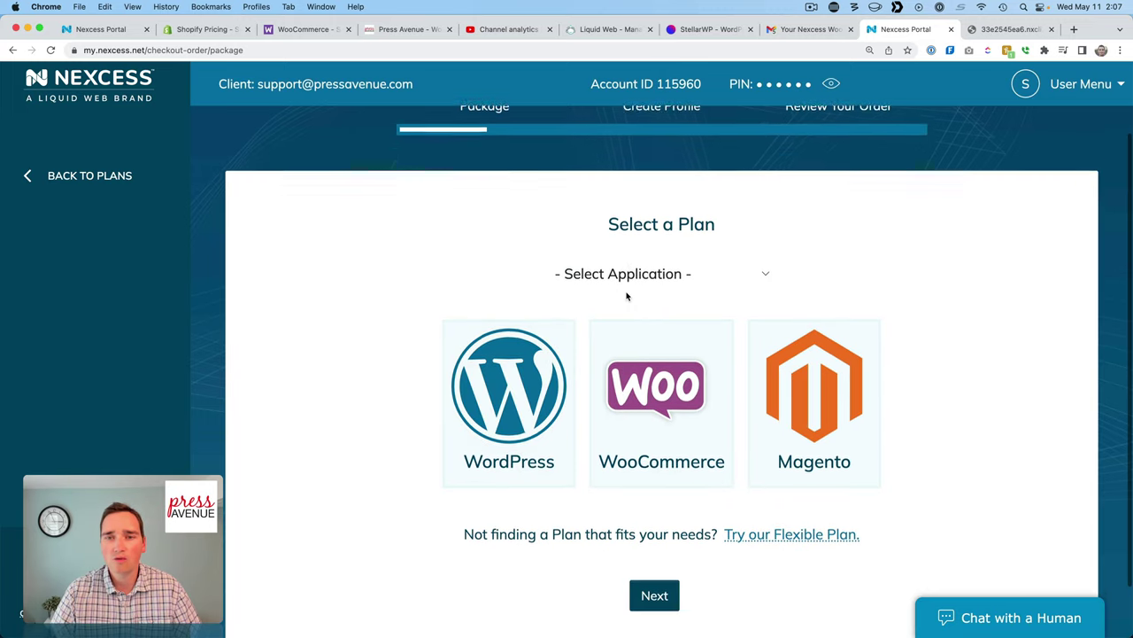
{"action": "left_click", "coordinate": [665, 336]}
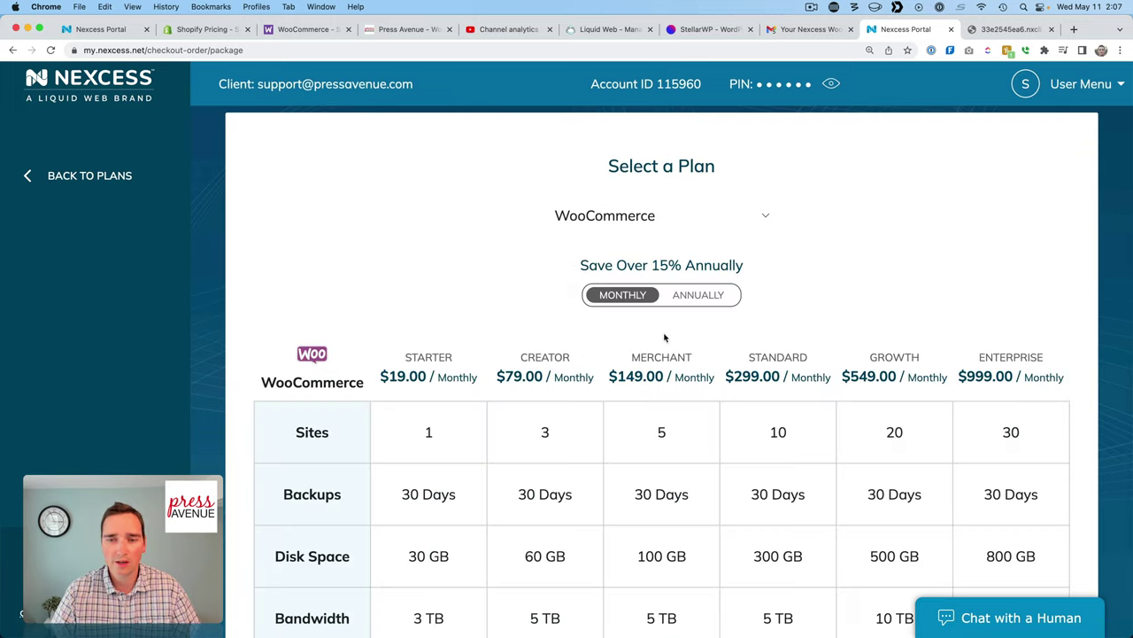
{"action": "scroll", "coordinate": [686, 440], "scroll_direction": "down", "scroll_amount": 4}
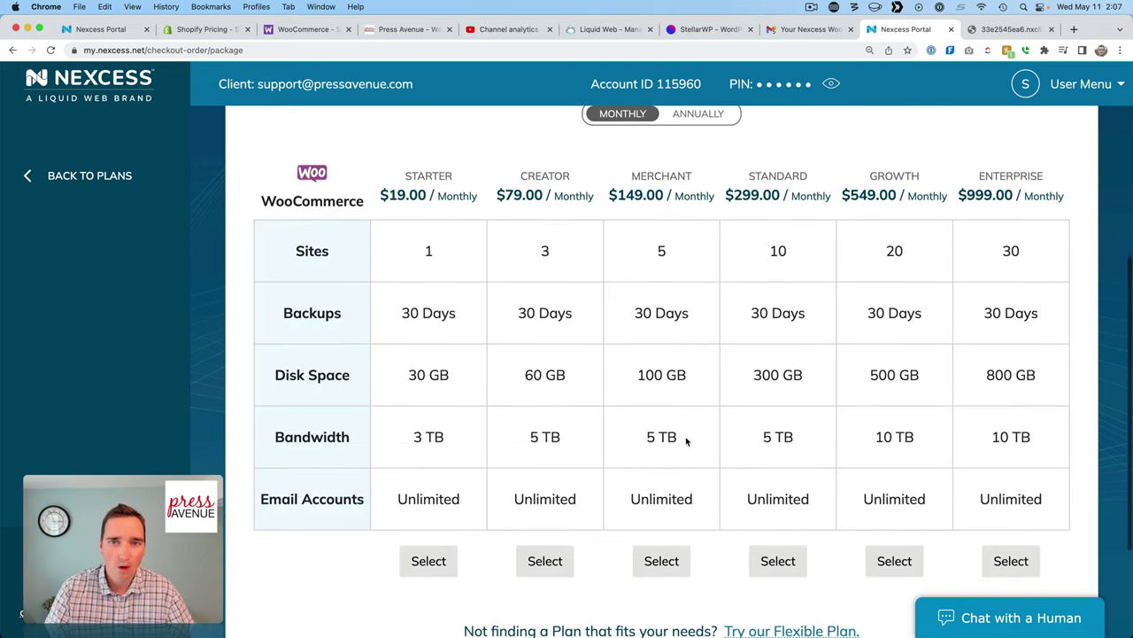
{"action": "scroll", "coordinate": [673, 425], "scroll_direction": "up", "scroll_amount": 1}
{"action": "scroll", "coordinate": [473, 228], "scroll_direction": "down", "scroll_amount": 2}
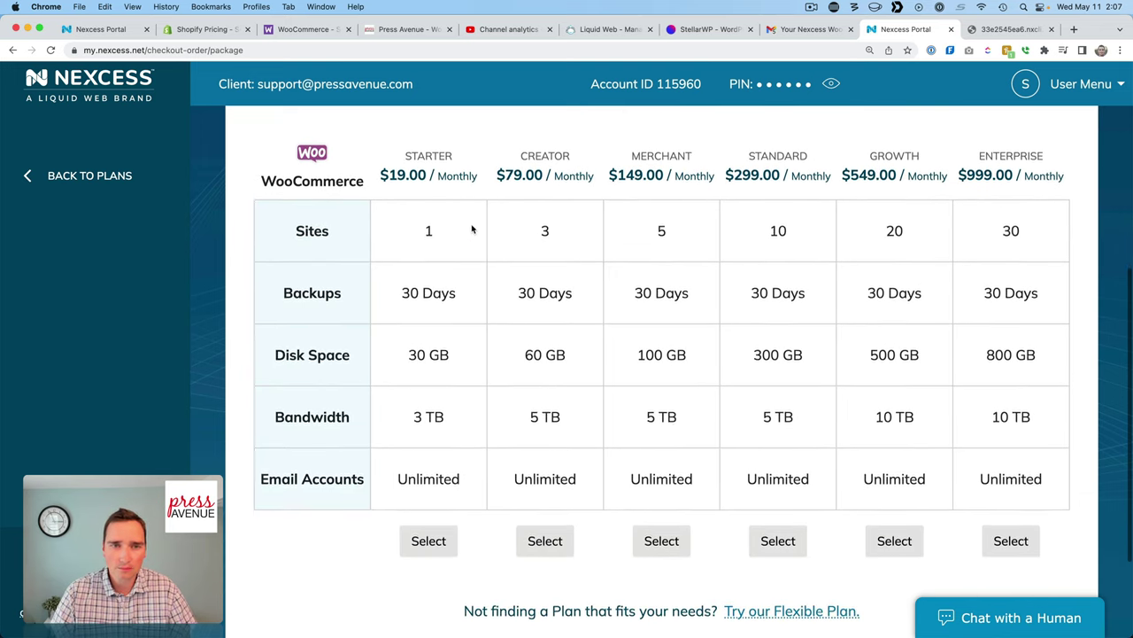
{"action": "scroll", "coordinate": [461, 226], "scroll_direction": "down", "scroll_amount": 1}
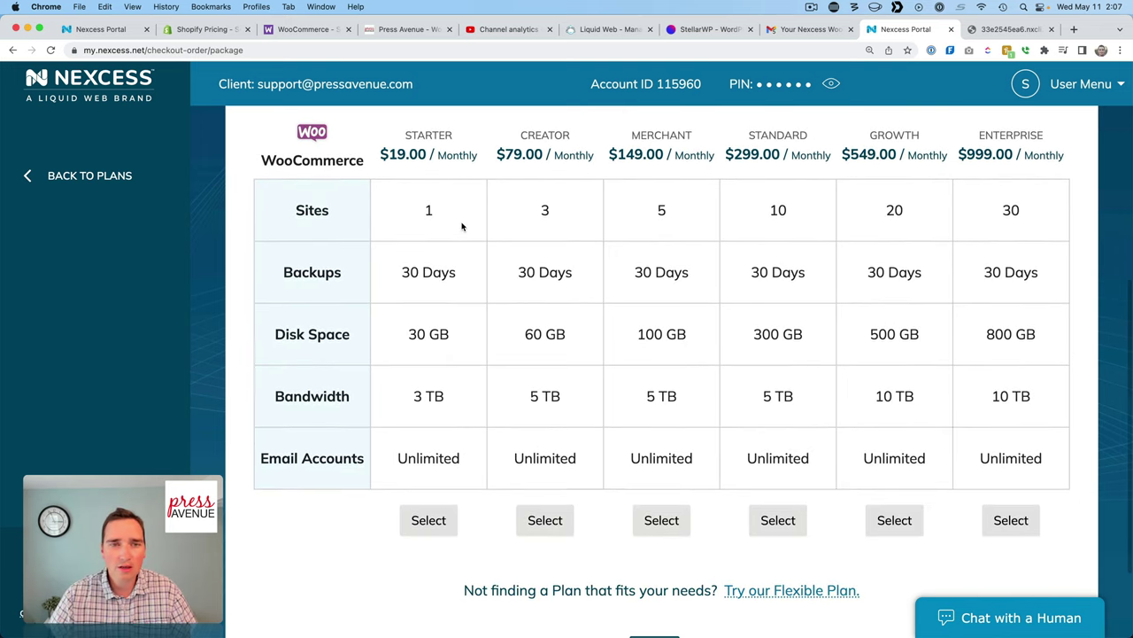
{"action": "scroll", "coordinate": [443, 168], "scroll_direction": "up", "scroll_amount": 1}
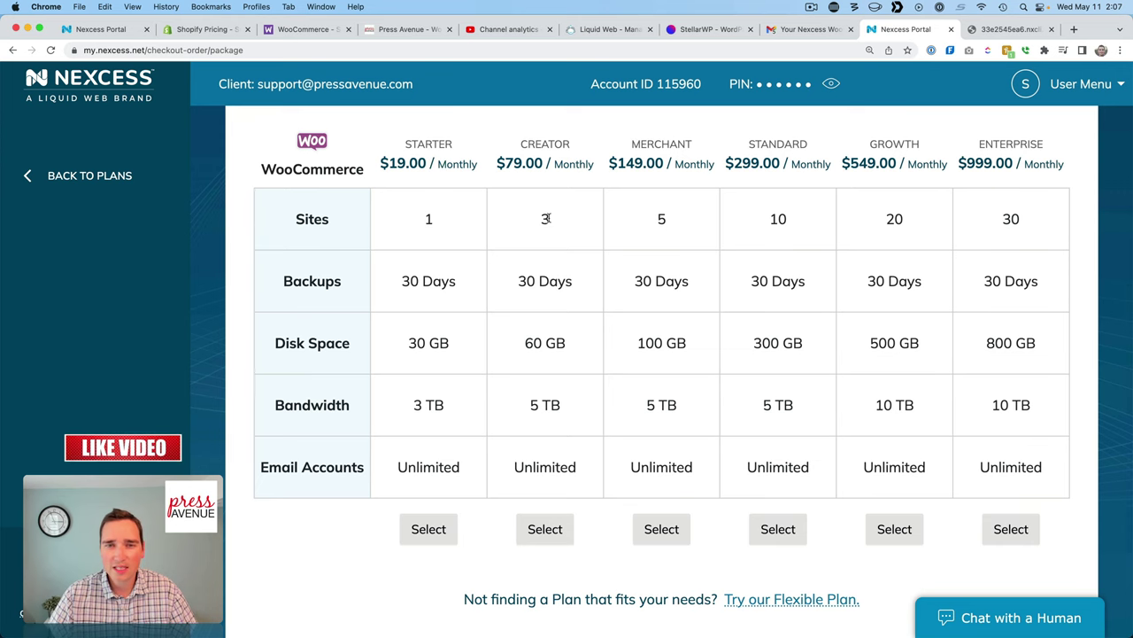
{"action": "scroll", "coordinate": [550, 222], "scroll_direction": "up", "scroll_amount": 1}
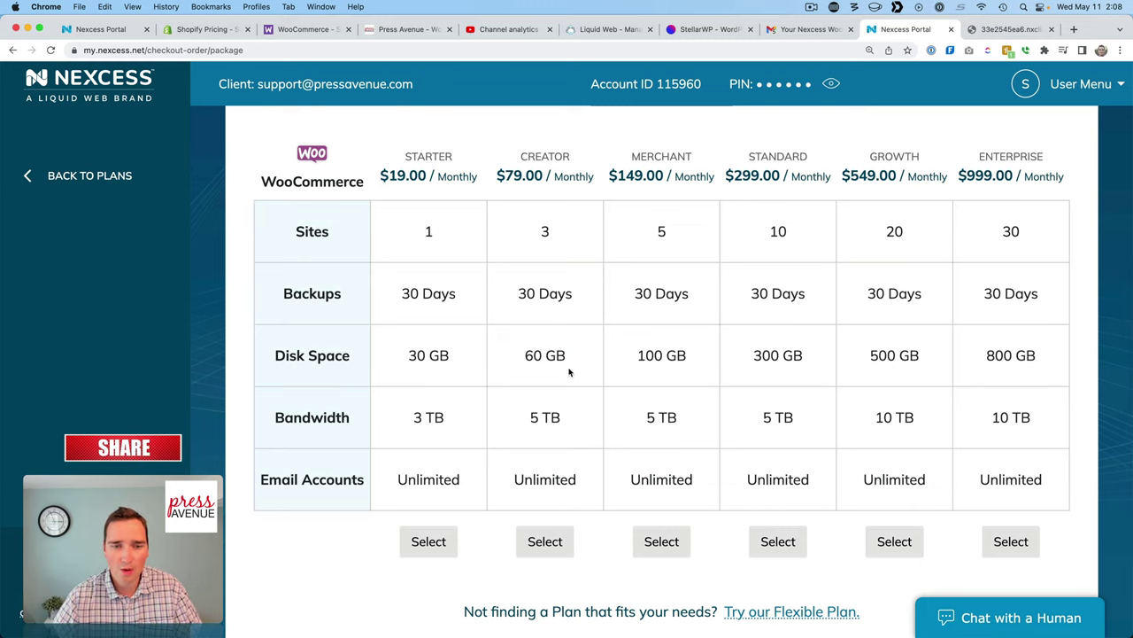
{"action": "left_click_drag", "start_coordinate": [571, 366], "coordinate": [513, 354]}
{"action": "left_click_drag", "start_coordinate": [569, 419], "coordinate": [534, 417]}
{"action": "left_click", "coordinate": [533, 418]}
{"action": "scroll", "coordinate": [612, 398], "scroll_direction": "up", "scroll_amount": 1}
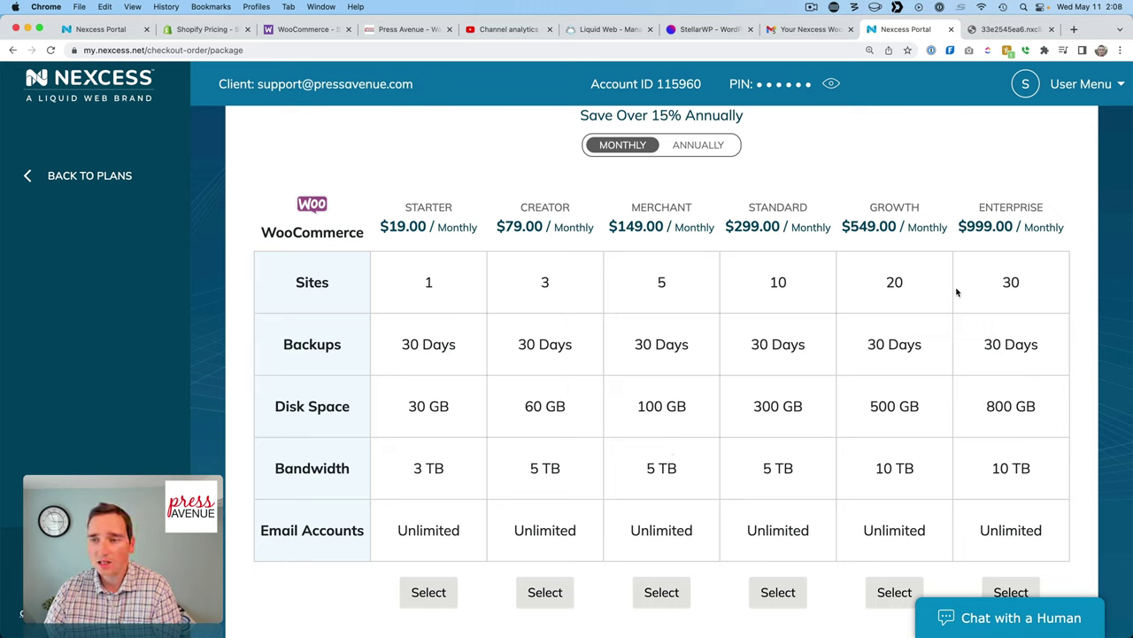
Toggle plan prices between annual and monthly to compare them, then reload the plan page.
{"action": "left_click", "coordinate": [699, 146]}
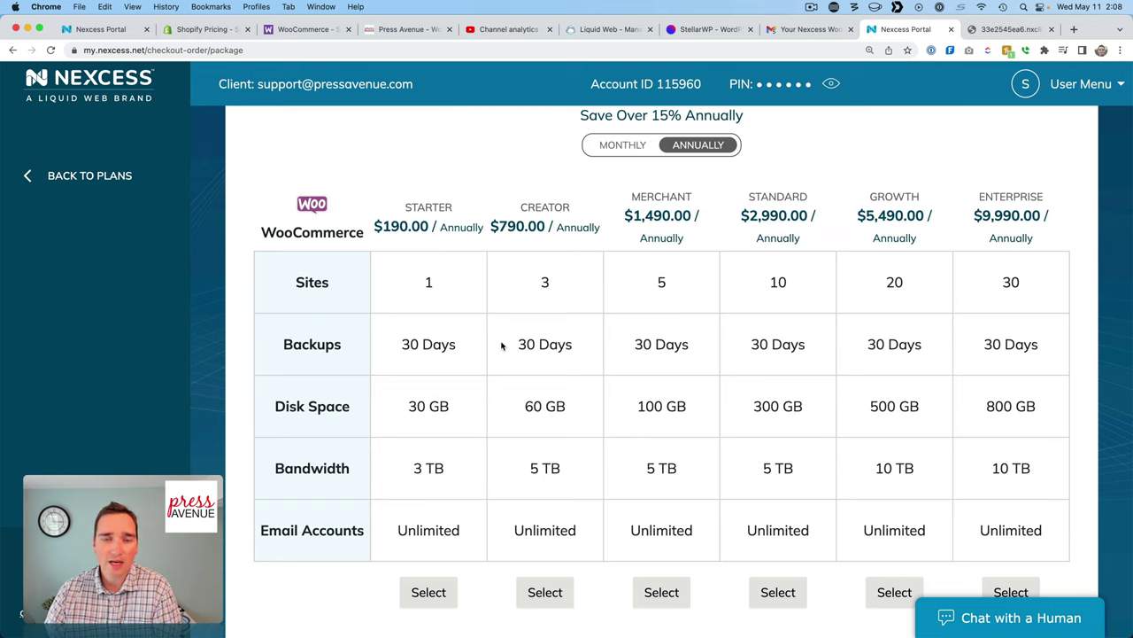
{"action": "left_click", "coordinate": [623, 149]}
{"action": "left_click", "coordinate": [724, 149]}
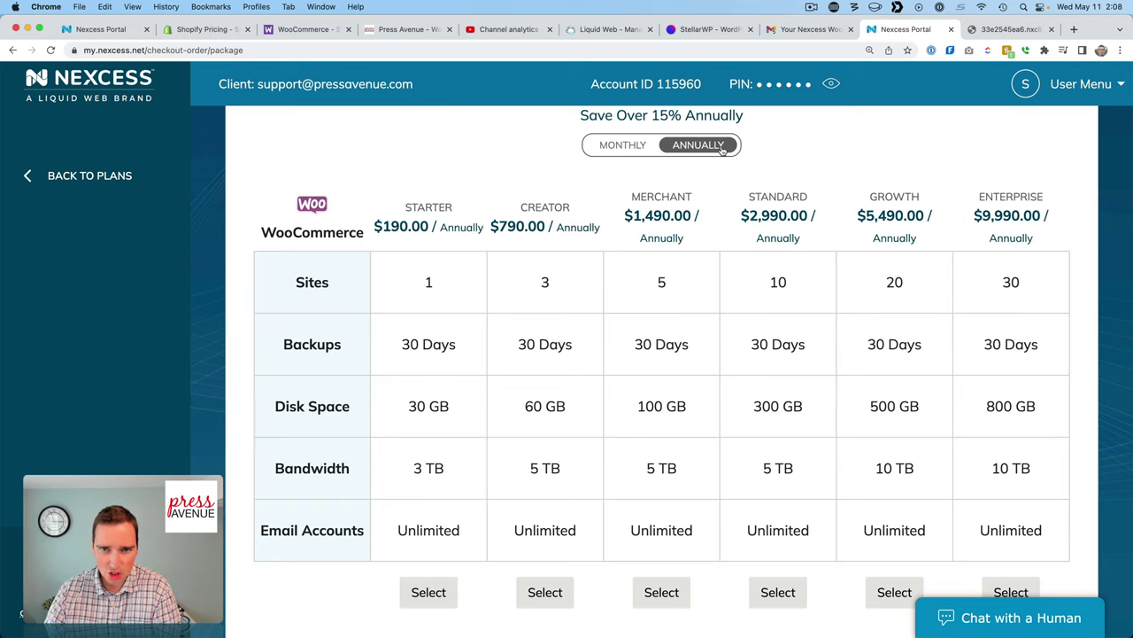
{"action": "left_click", "coordinate": [627, 149]}
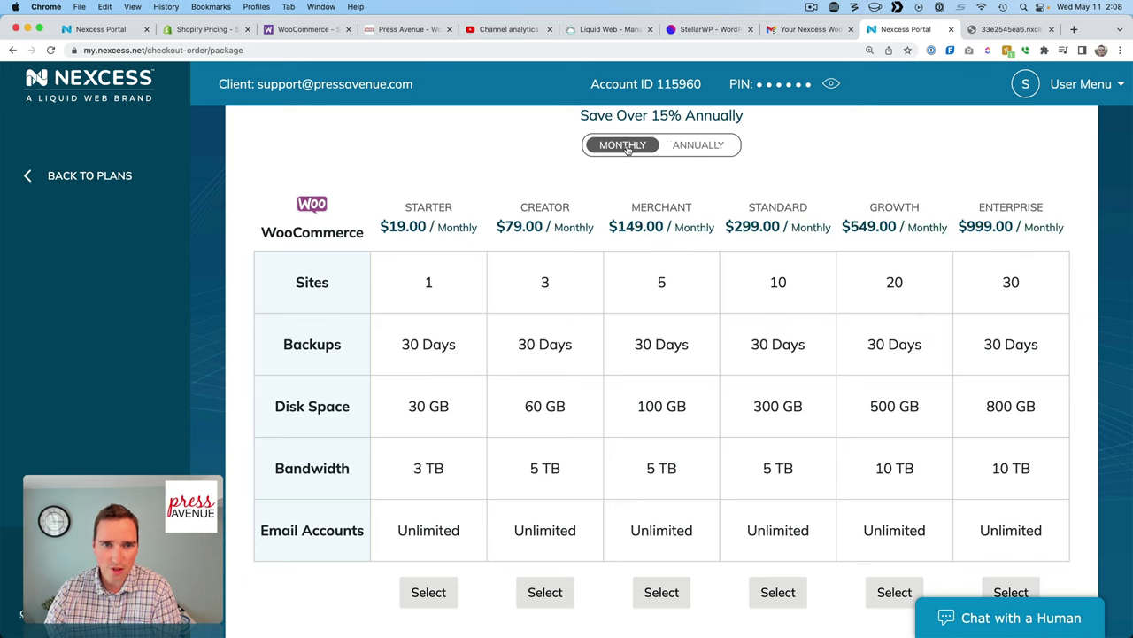
{"action": "left_click", "coordinate": [674, 150]}
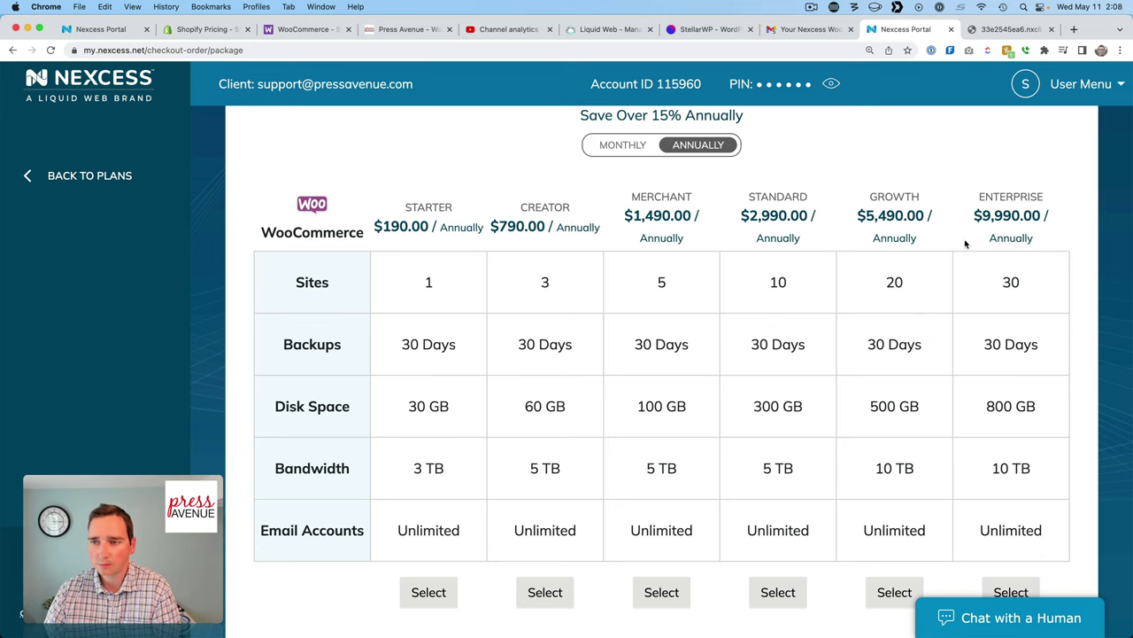
{"action": "scroll", "coordinate": [786, 357], "scroll_direction": "down", "scroll_amount": 5}
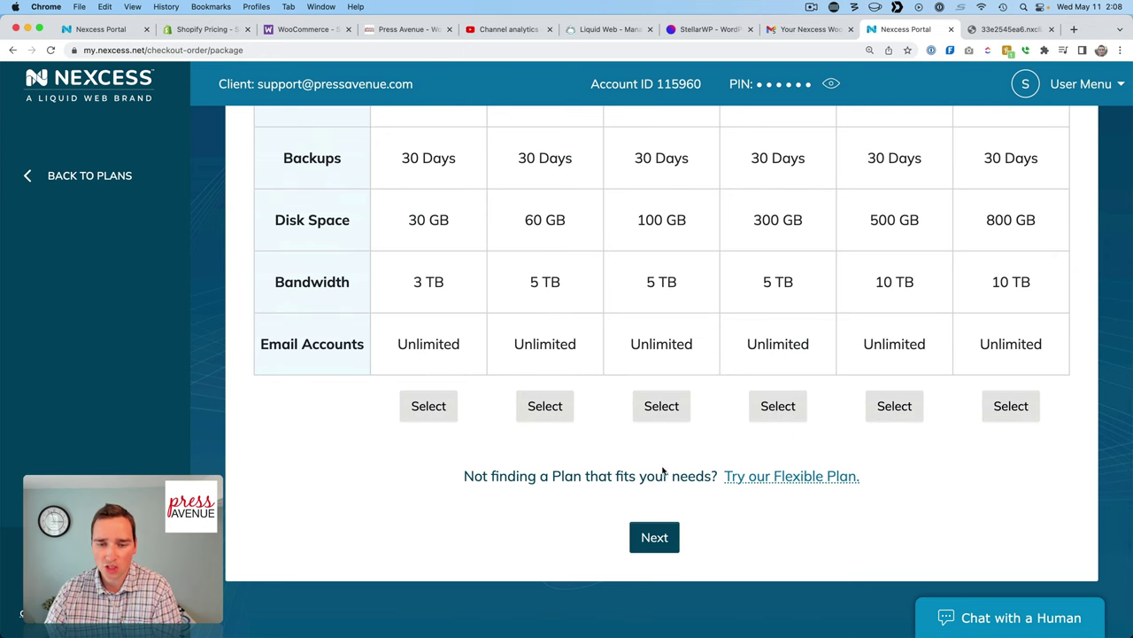
{"action": "key", "text": "super+r"}
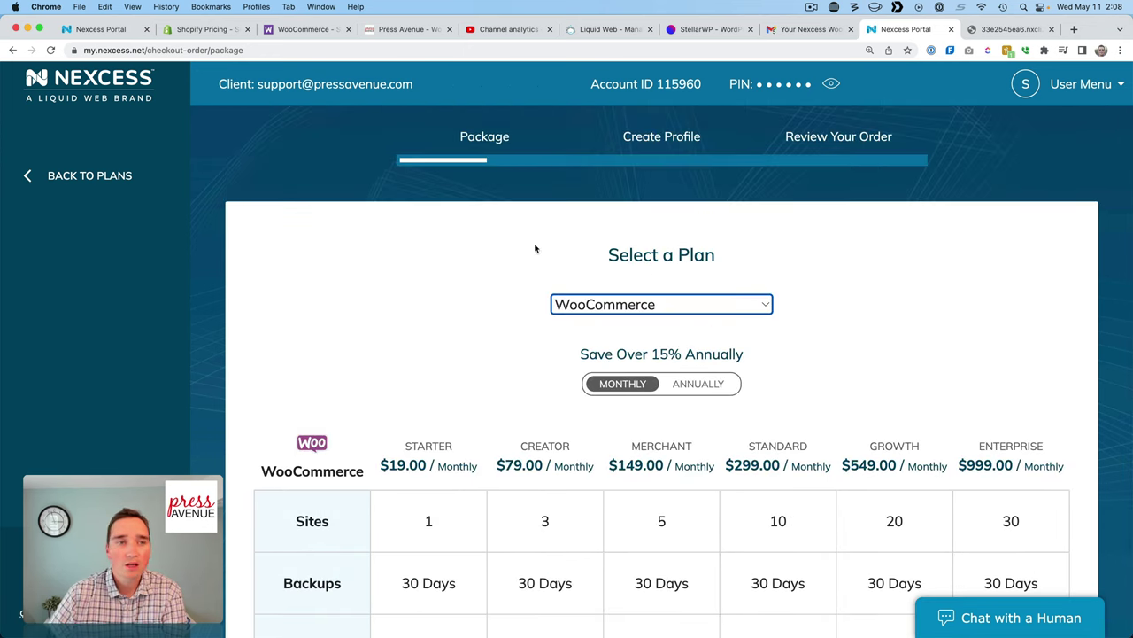
Leave checkout and browse the Sites, SSL Certificates and DNS Zones pages, checking the account menu.
{"action": "left_click", "coordinate": [89, 177]}
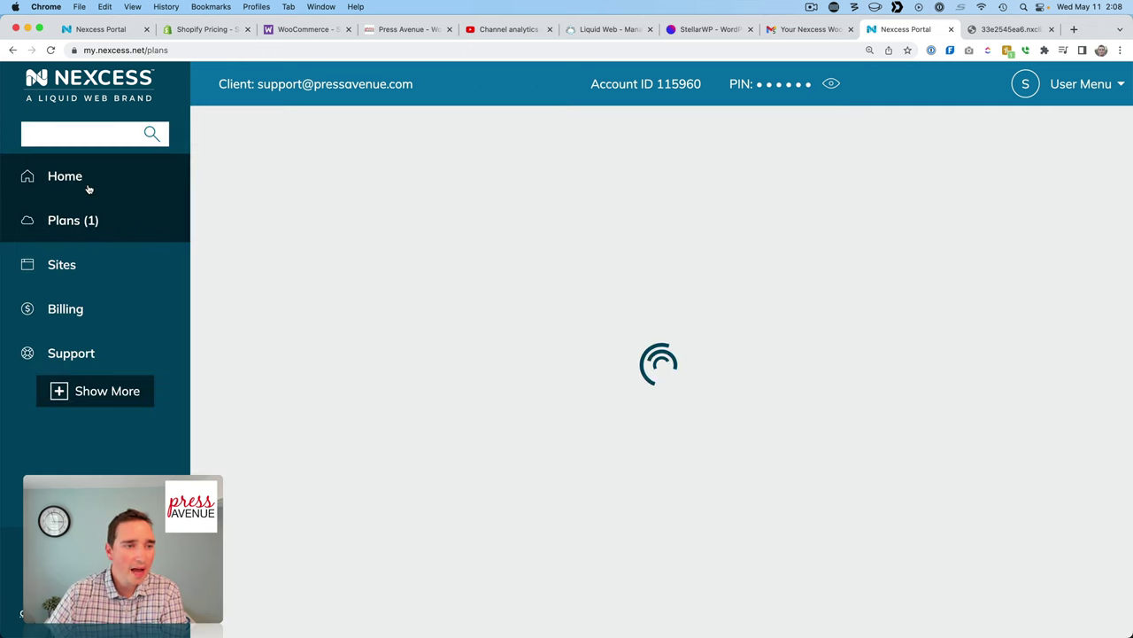
{"action": "left_click", "coordinate": [96, 270]}
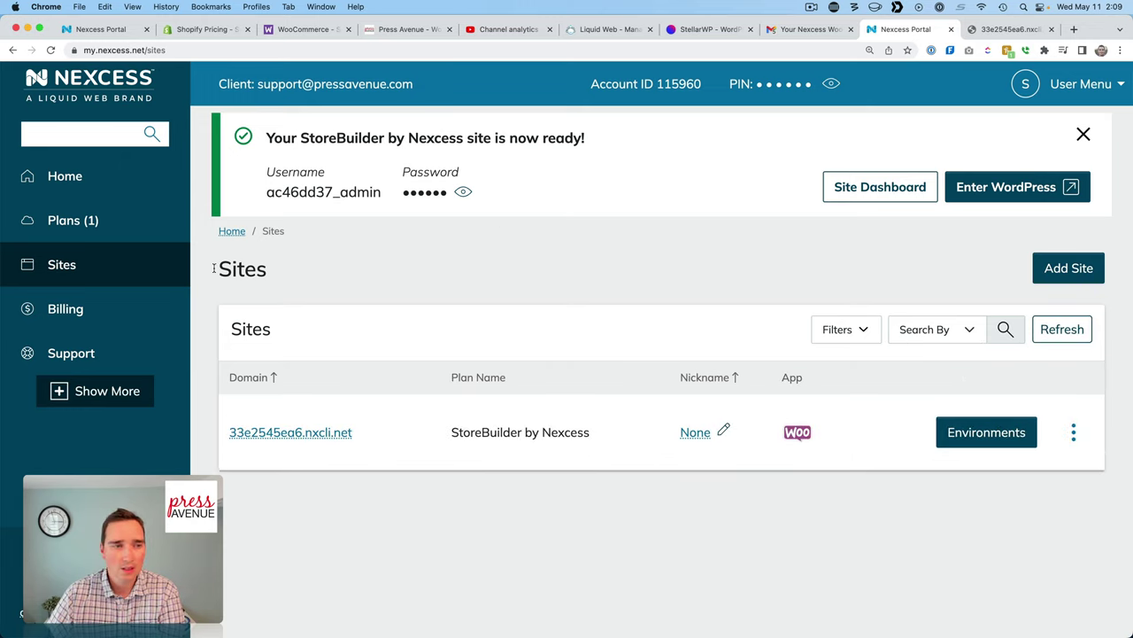
{"action": "left_click", "coordinate": [106, 391]}
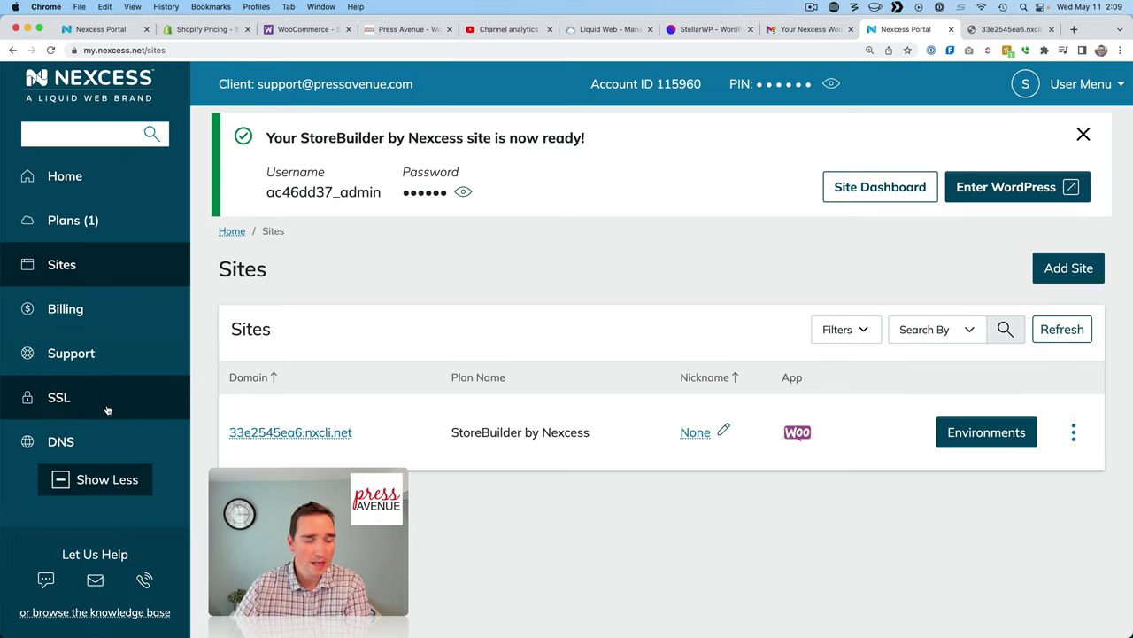
{"action": "left_click", "coordinate": [106, 404]}
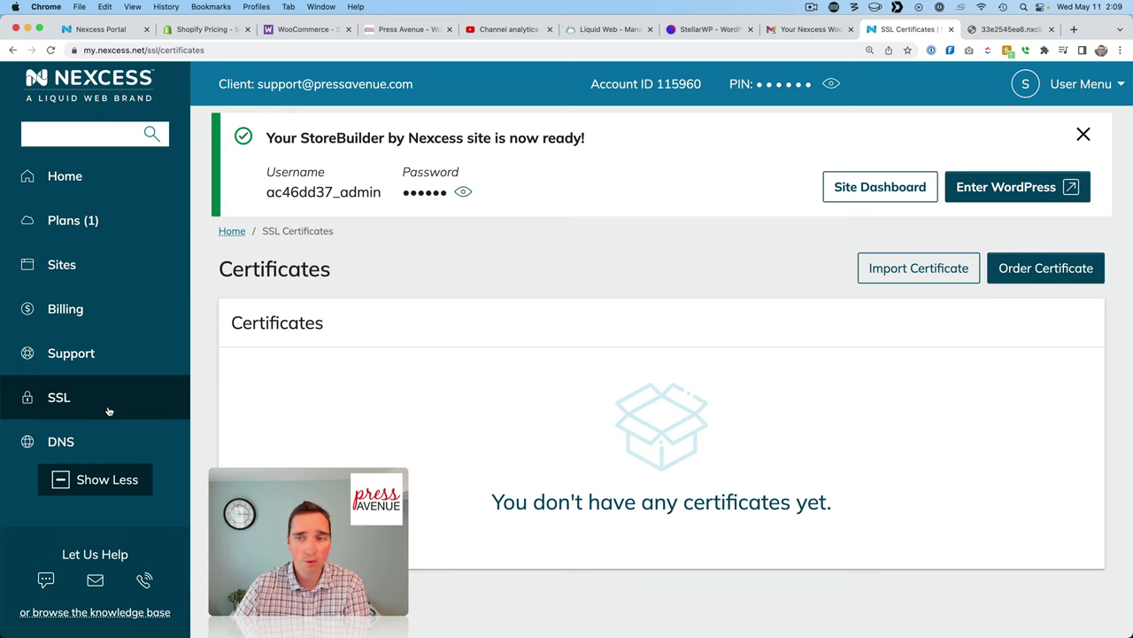
{"action": "left_click", "coordinate": [114, 443]}
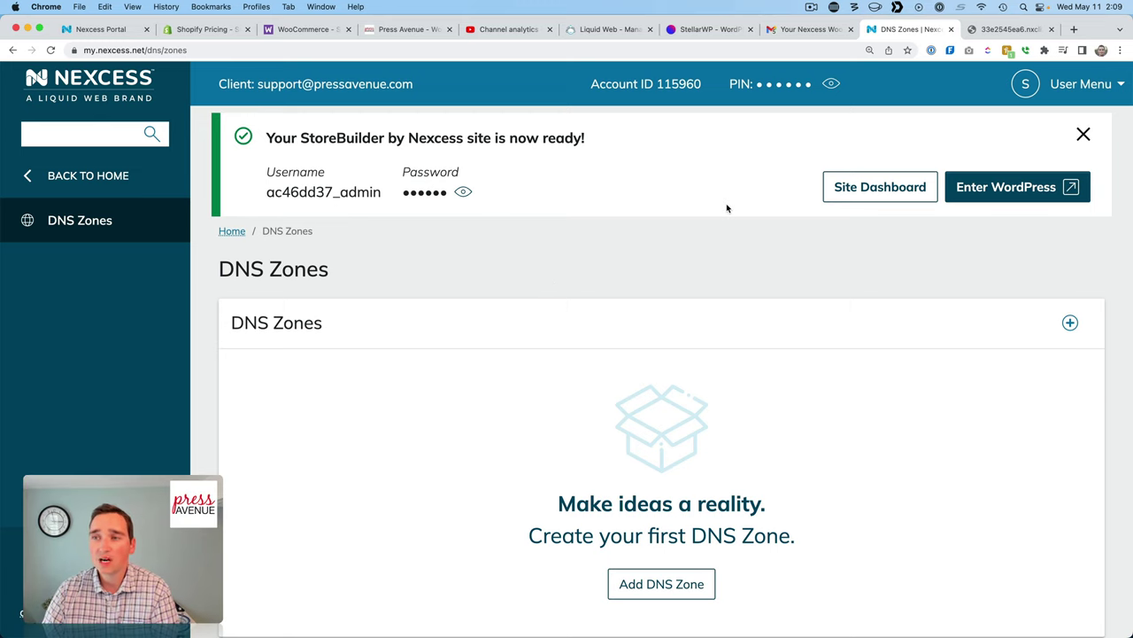
{"action": "left_click", "coordinate": [1091, 82]}
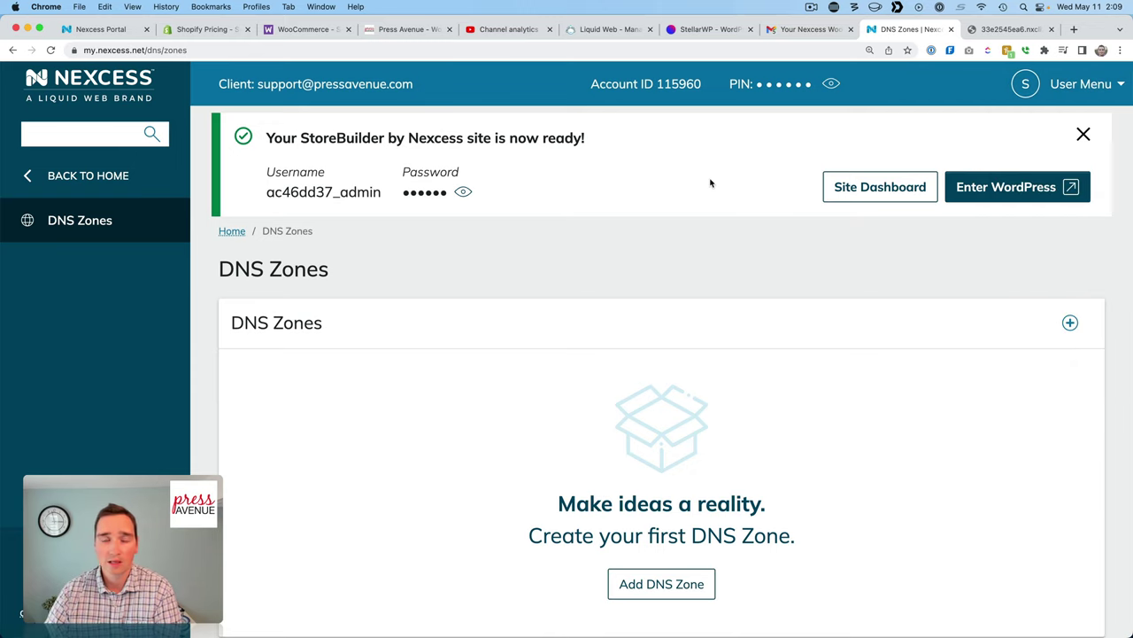
Open the store site's dashboard and scroll through it and its Analytics page.
{"action": "left_click", "coordinate": [885, 188]}
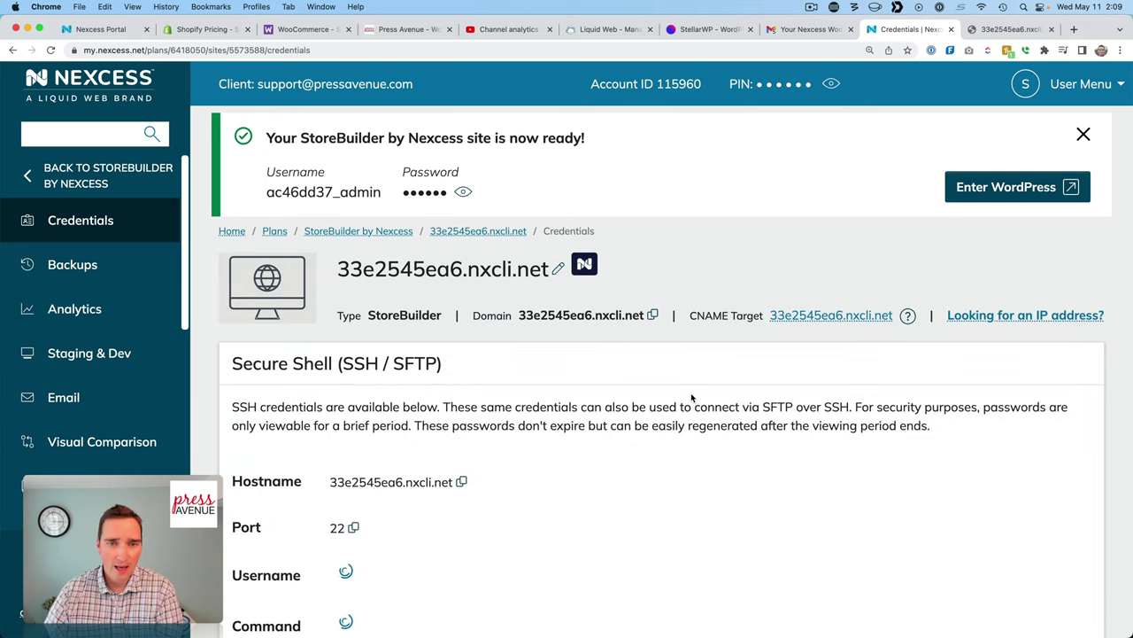
{"action": "scroll", "coordinate": [693, 397], "scroll_direction": "down", "scroll_amount": 3}
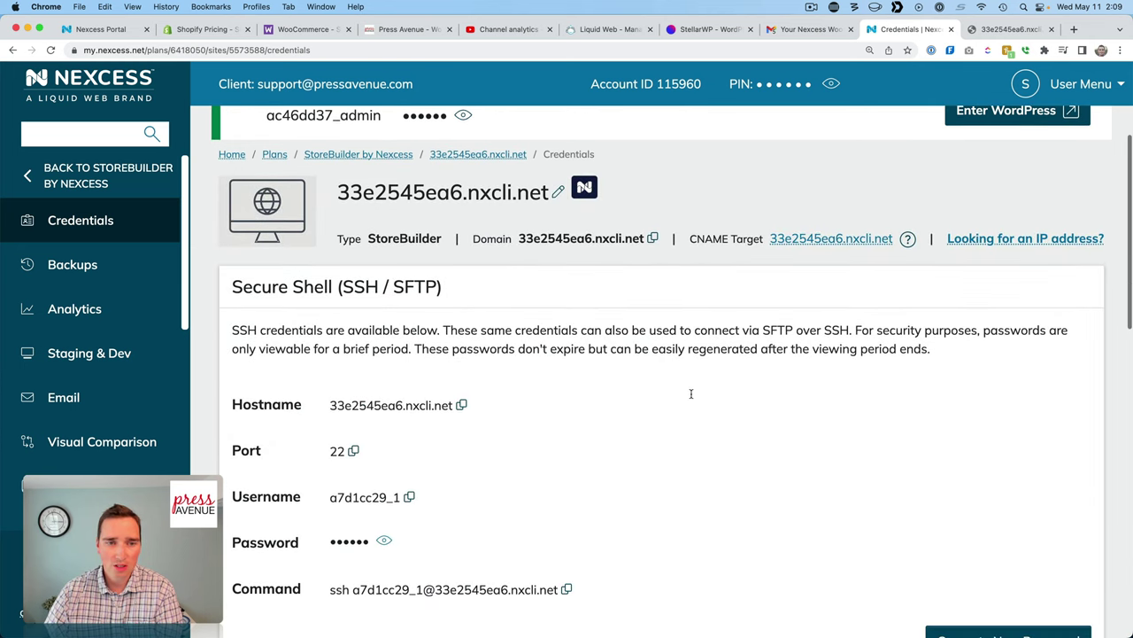
{"action": "scroll", "coordinate": [691, 395], "scroll_direction": "down", "scroll_amount": 5}
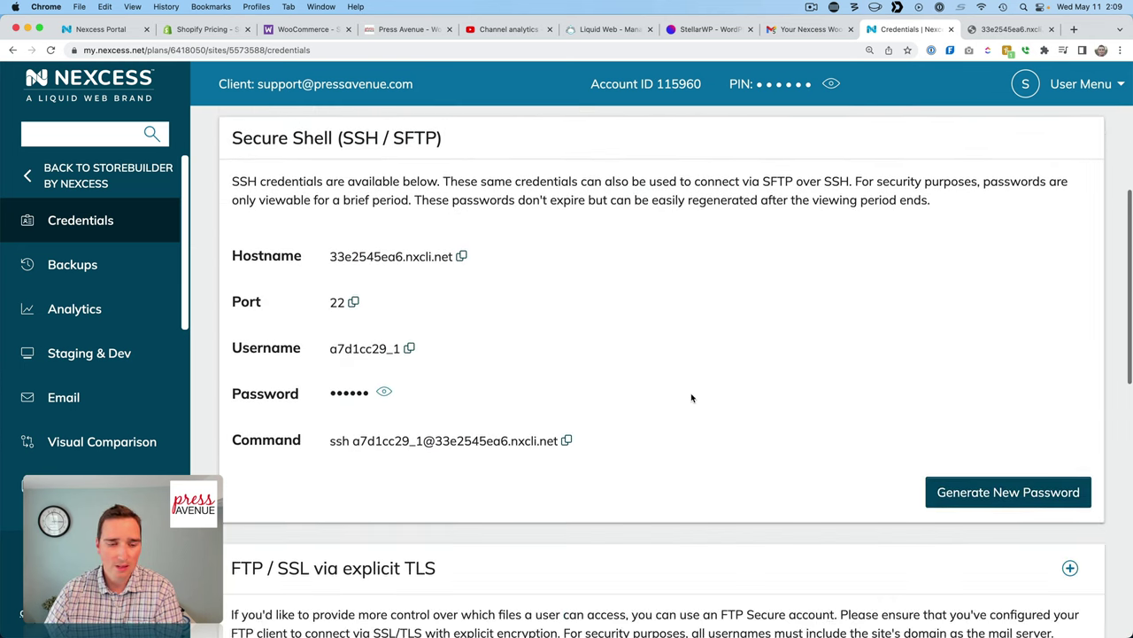
{"action": "scroll", "coordinate": [692, 398], "scroll_direction": "down", "scroll_amount": 8}
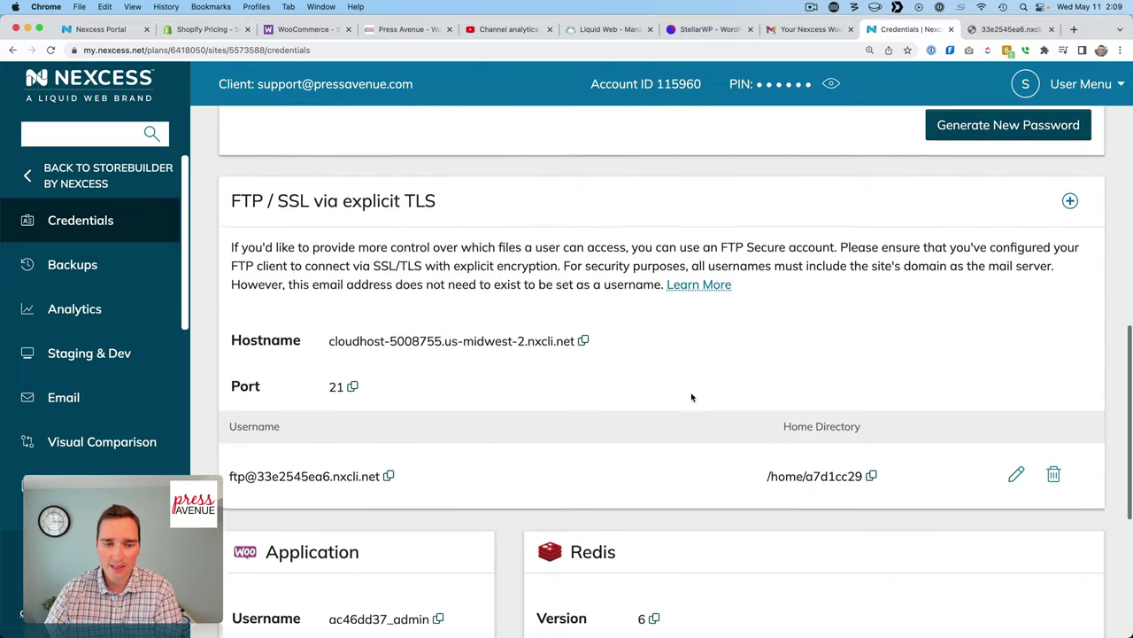
{"action": "scroll", "coordinate": [692, 398], "scroll_direction": "down", "scroll_amount": 8}
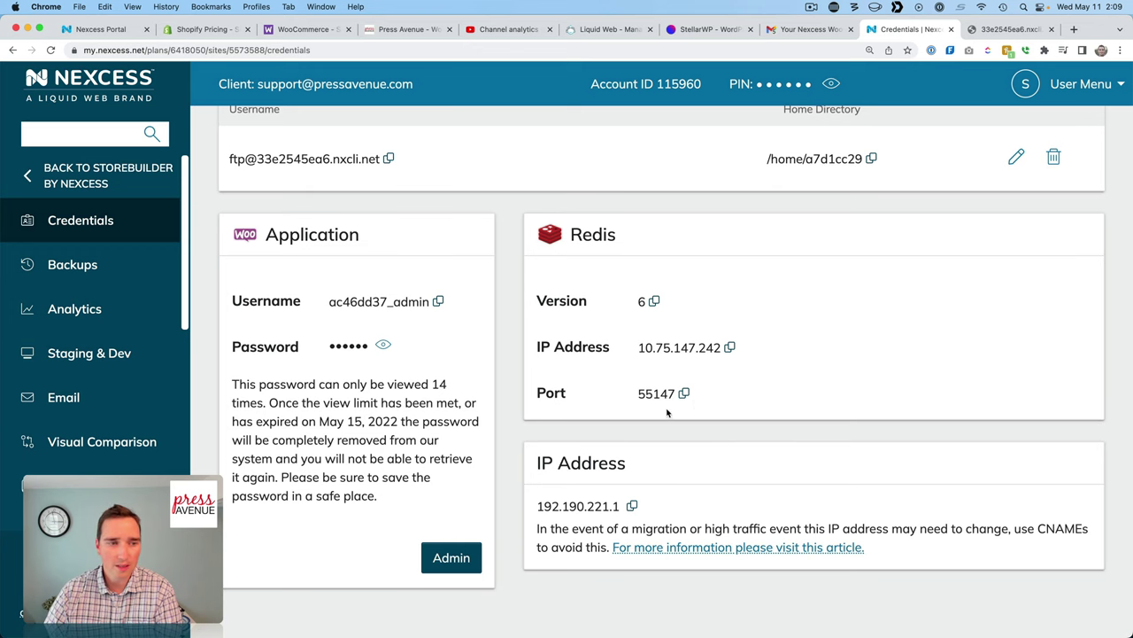
{"action": "scroll", "coordinate": [669, 411], "scroll_direction": "up", "scroll_amount": 1}
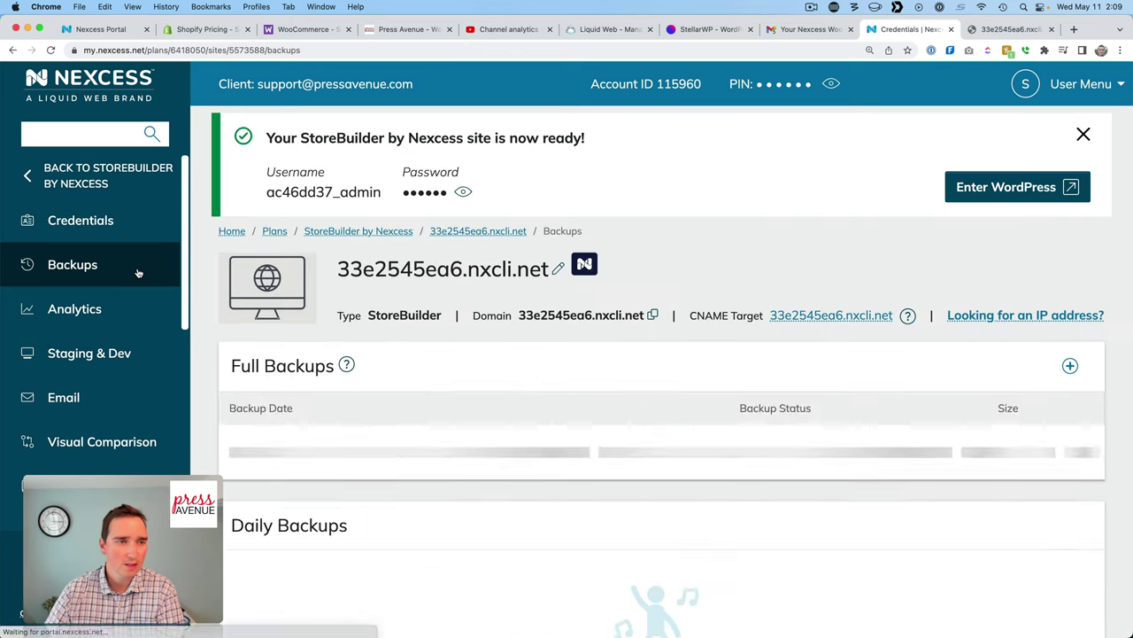
{"action": "scroll", "coordinate": [304, 306], "scroll_direction": "down", "scroll_amount": 4}
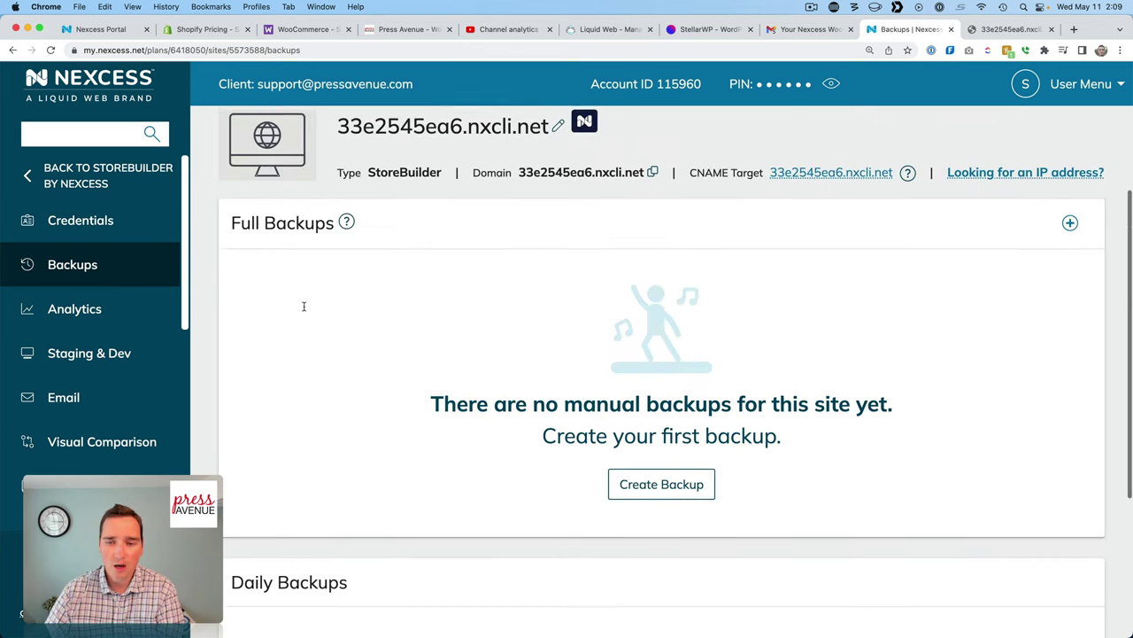
{"action": "scroll", "coordinate": [657, 416], "scroll_direction": "down", "scroll_amount": 5}
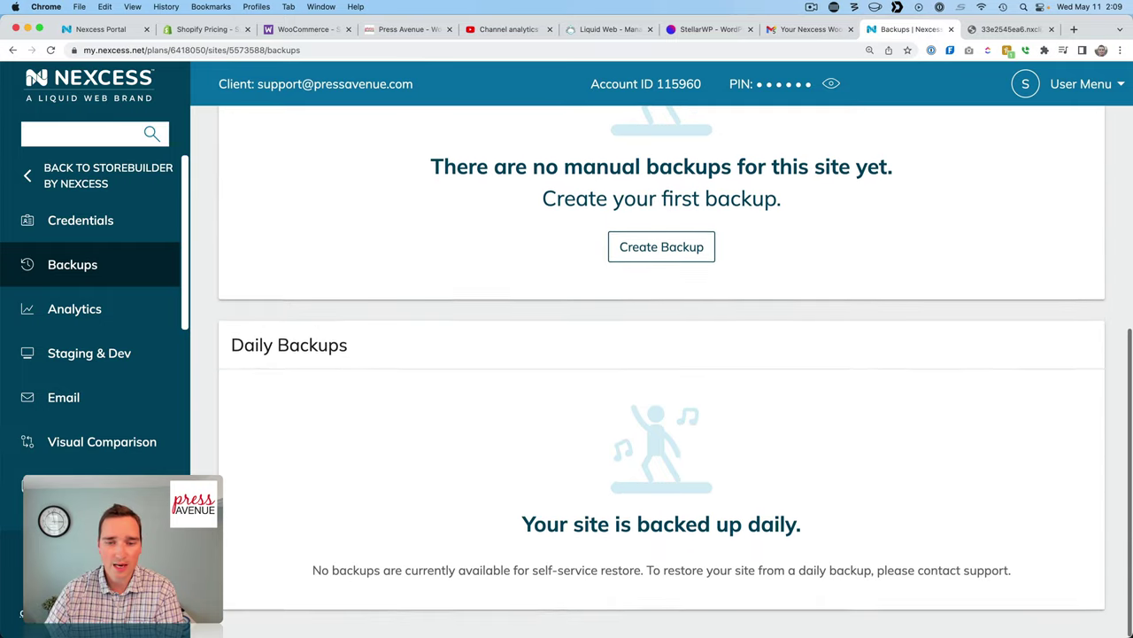
{"action": "left_click", "coordinate": [149, 312]}
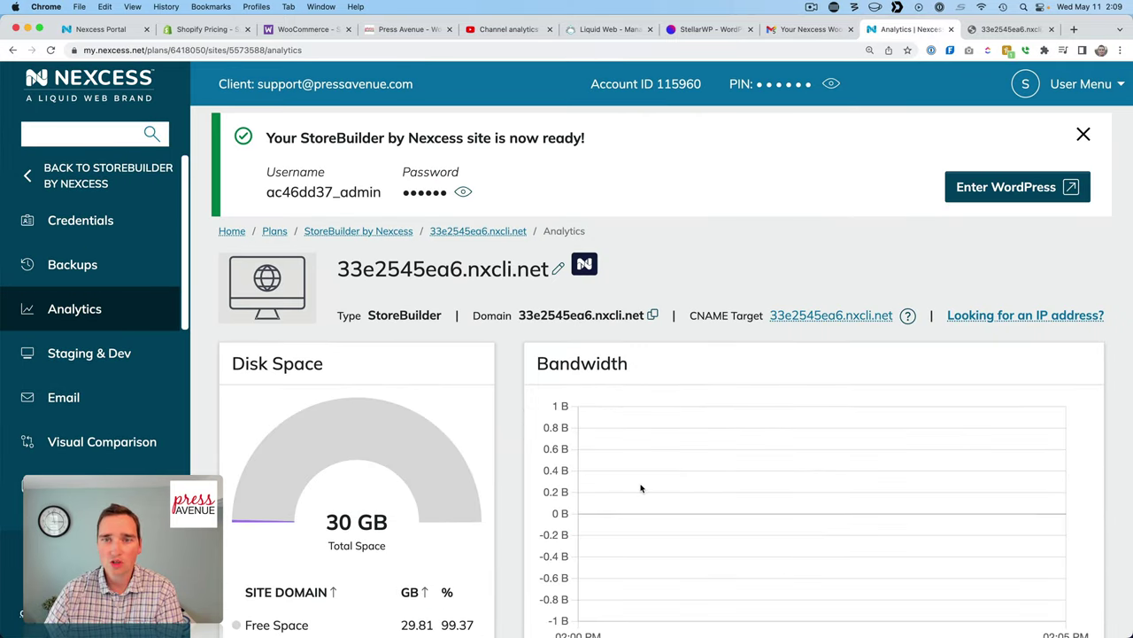
{"action": "scroll", "coordinate": [641, 488], "scroll_direction": "down", "scroll_amount": 9}
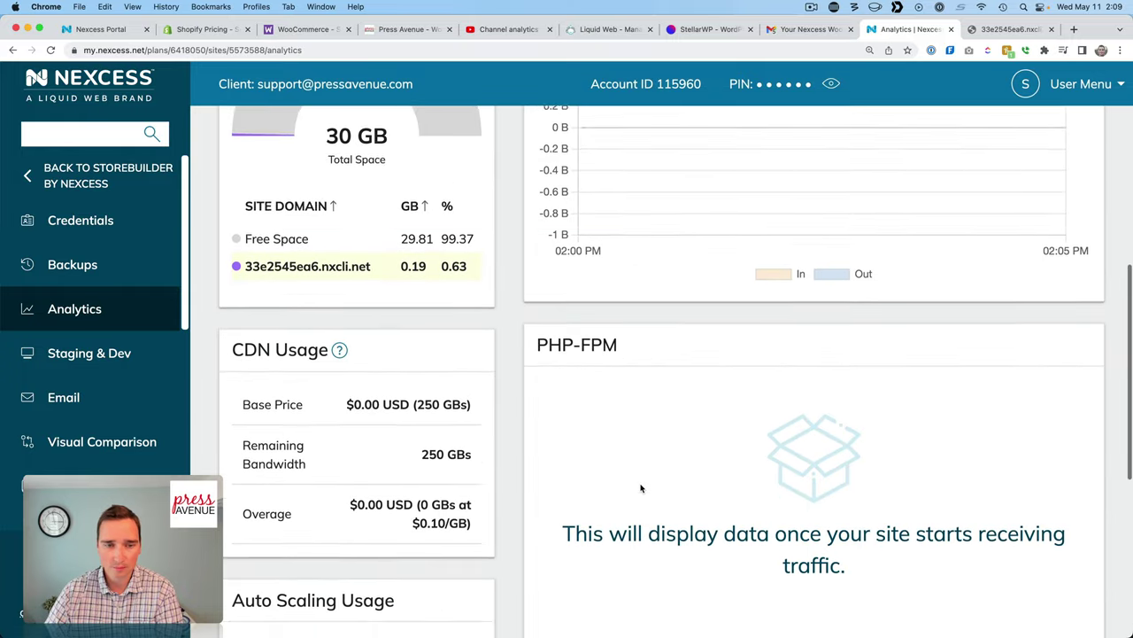
{"action": "scroll", "coordinate": [641, 488], "scroll_direction": "down", "scroll_amount": 4}
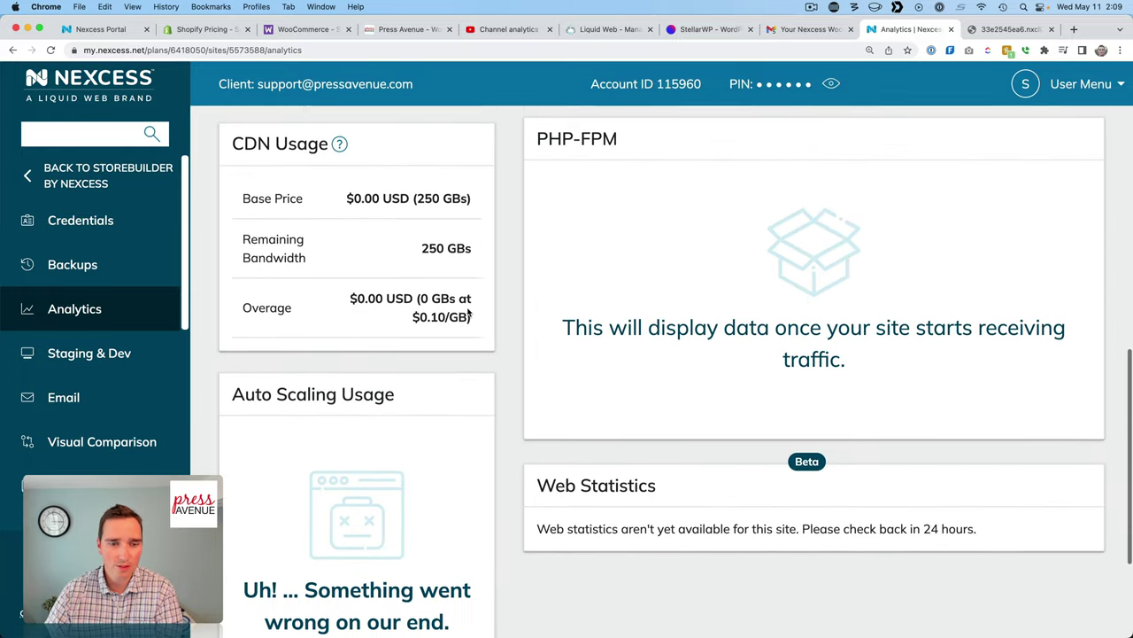
{"action": "scroll", "coordinate": [469, 314], "scroll_direction": "down", "scroll_amount": 4}
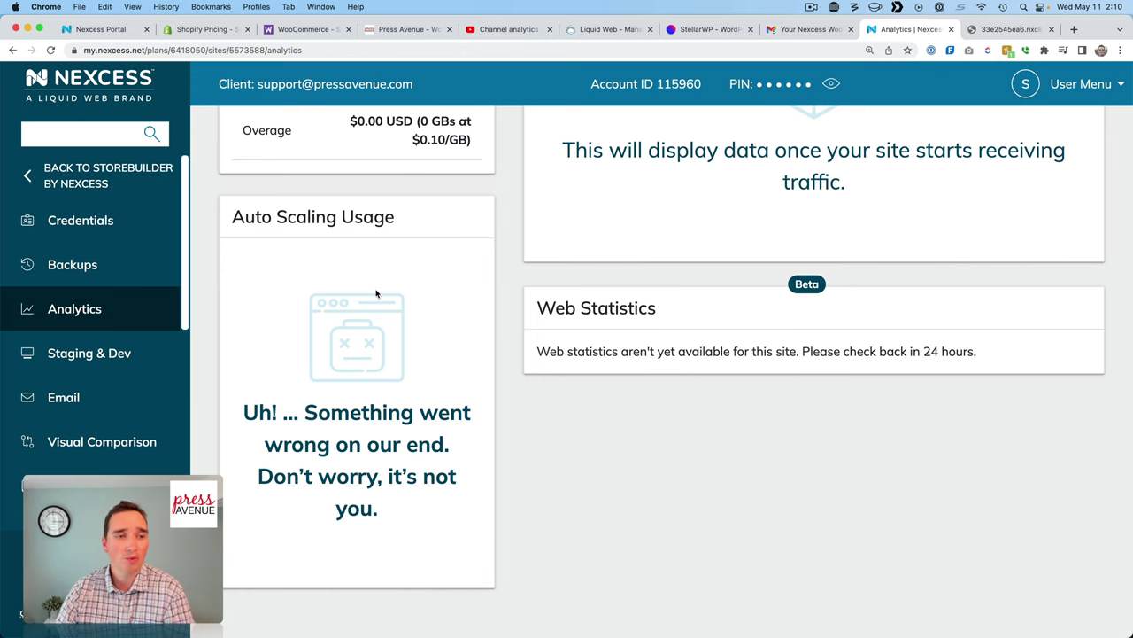
Browse the site's Staging, Email, Visual Comparison and Domains pages, then return to the StoreBuilder sites list.
{"action": "left_click", "coordinate": [122, 355]}
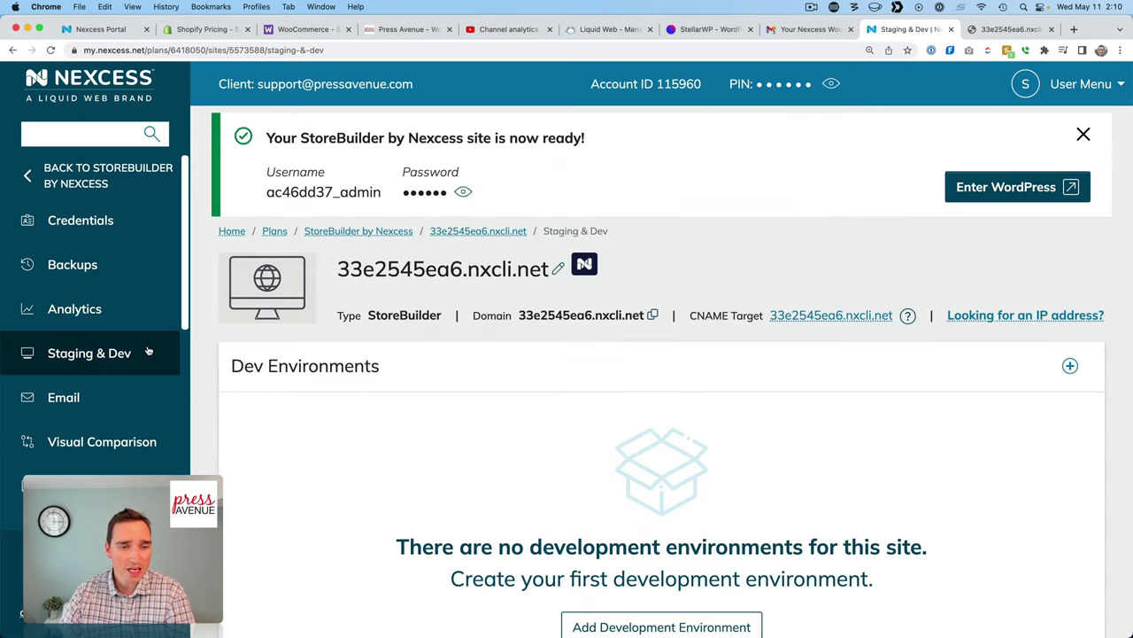
{"action": "left_click", "coordinate": [122, 400]}
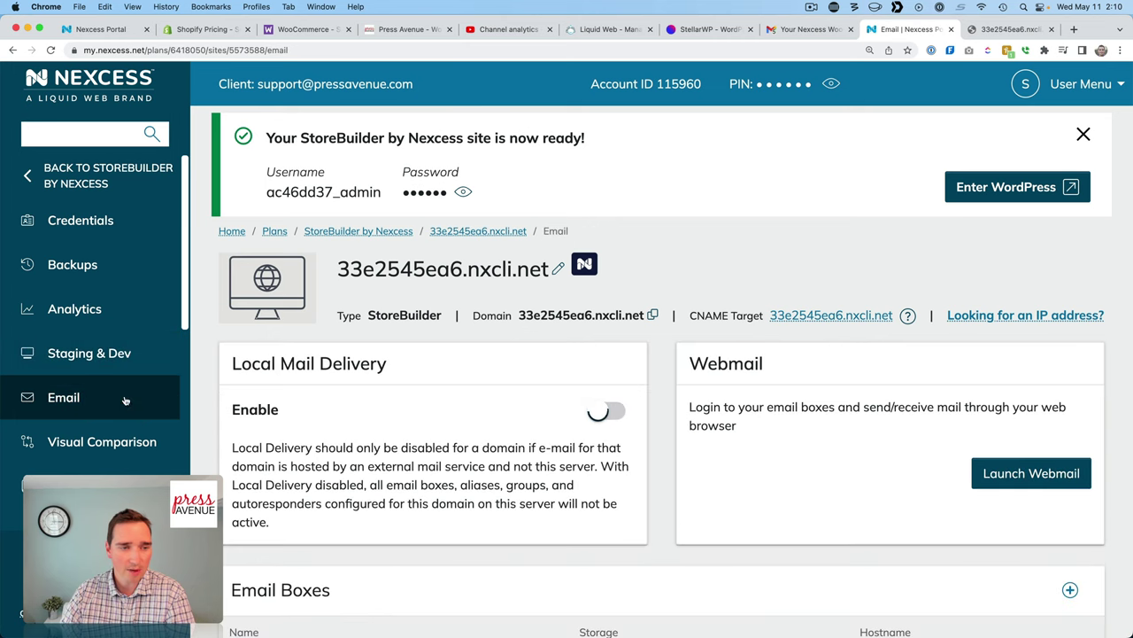
{"action": "scroll", "coordinate": [404, 437], "scroll_direction": "down", "scroll_amount": 3}
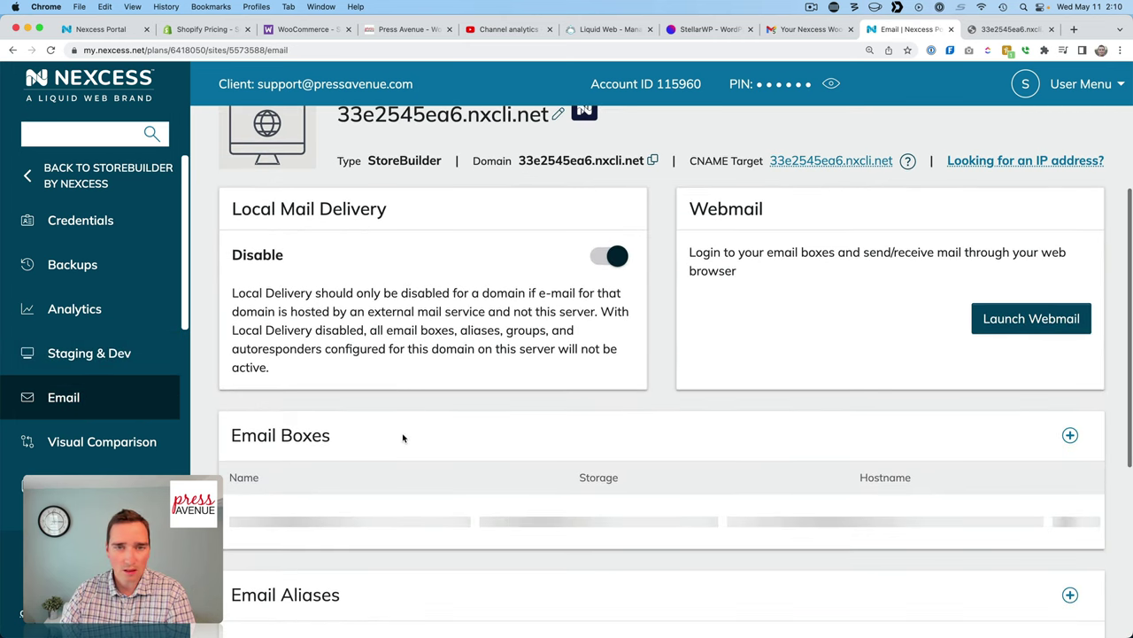
{"action": "scroll", "coordinate": [722, 329], "scroll_direction": "down", "scroll_amount": 4}
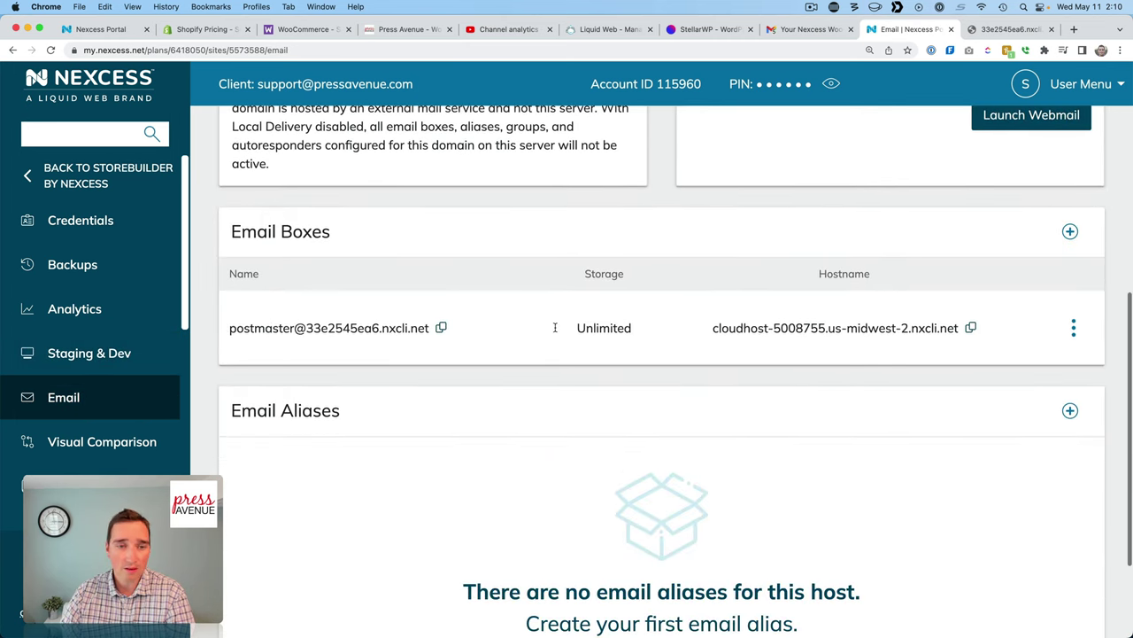
{"action": "left_click", "coordinate": [89, 439]}
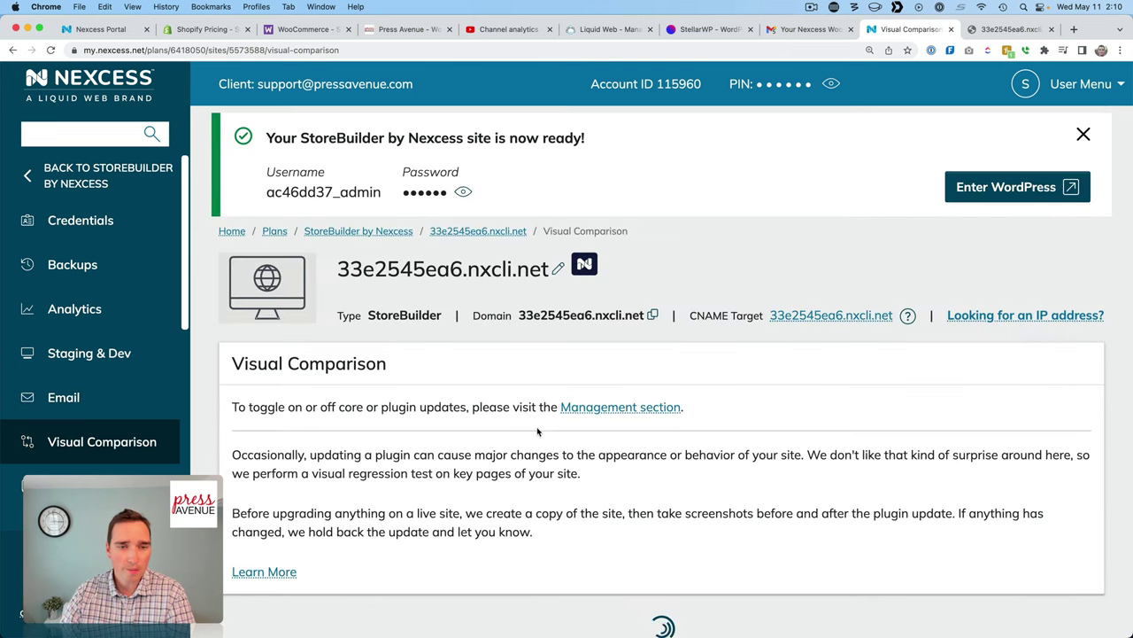
{"action": "scroll", "coordinate": [537, 432], "scroll_direction": "down", "scroll_amount": 5}
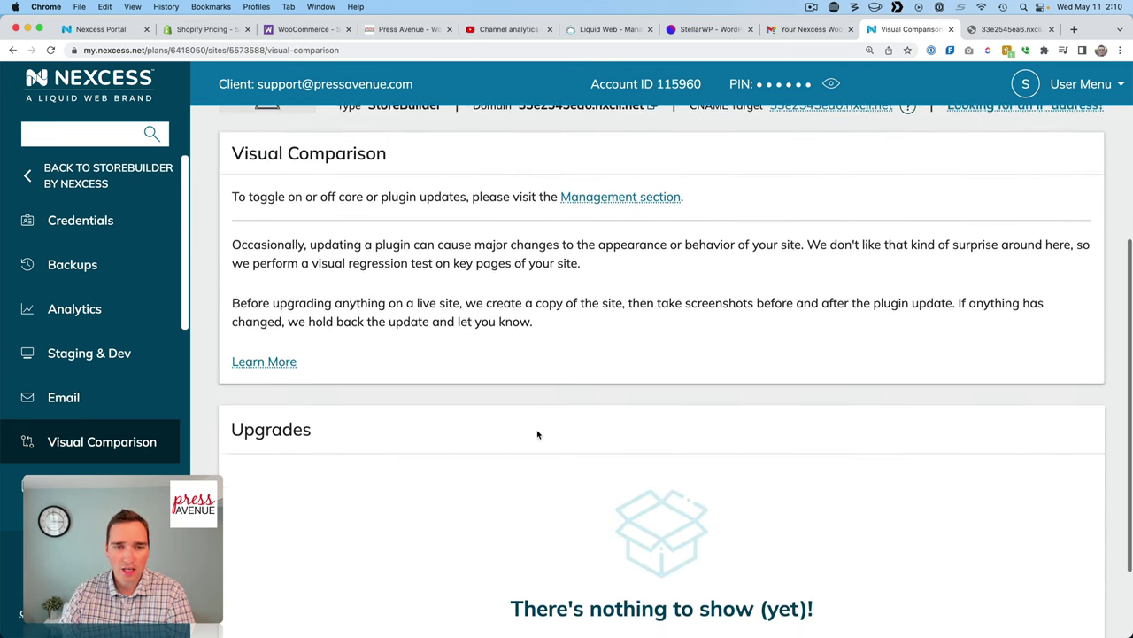
{"action": "left_click_drag", "start_coordinate": [373, 238], "coordinate": [709, 237]}
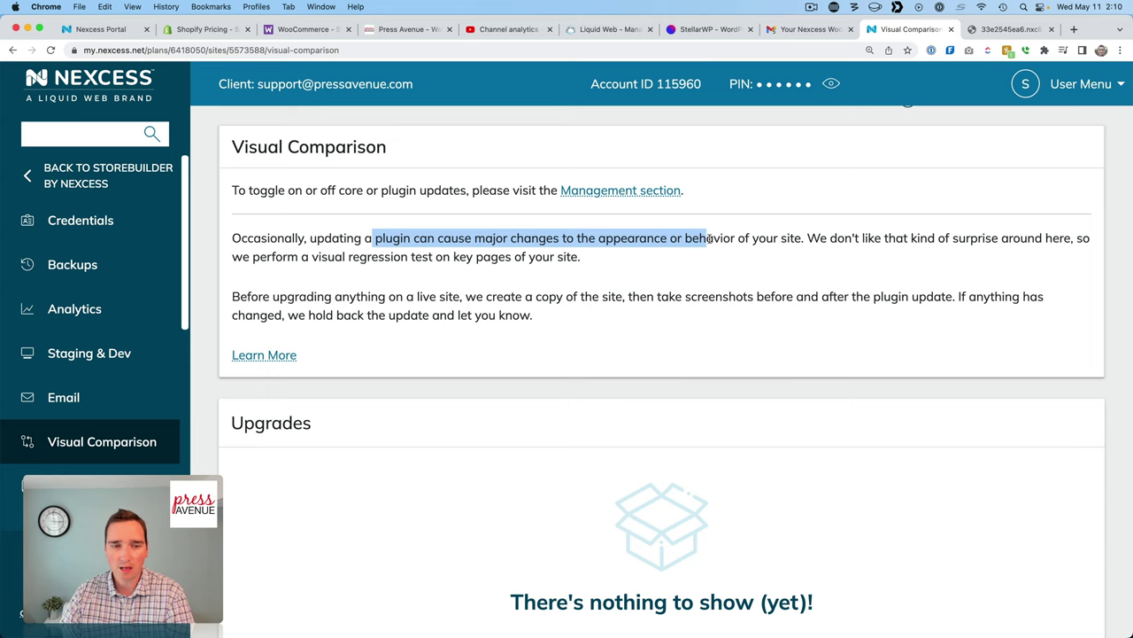
{"action": "scroll", "coordinate": [690, 275], "scroll_direction": "down", "scroll_amount": 2}
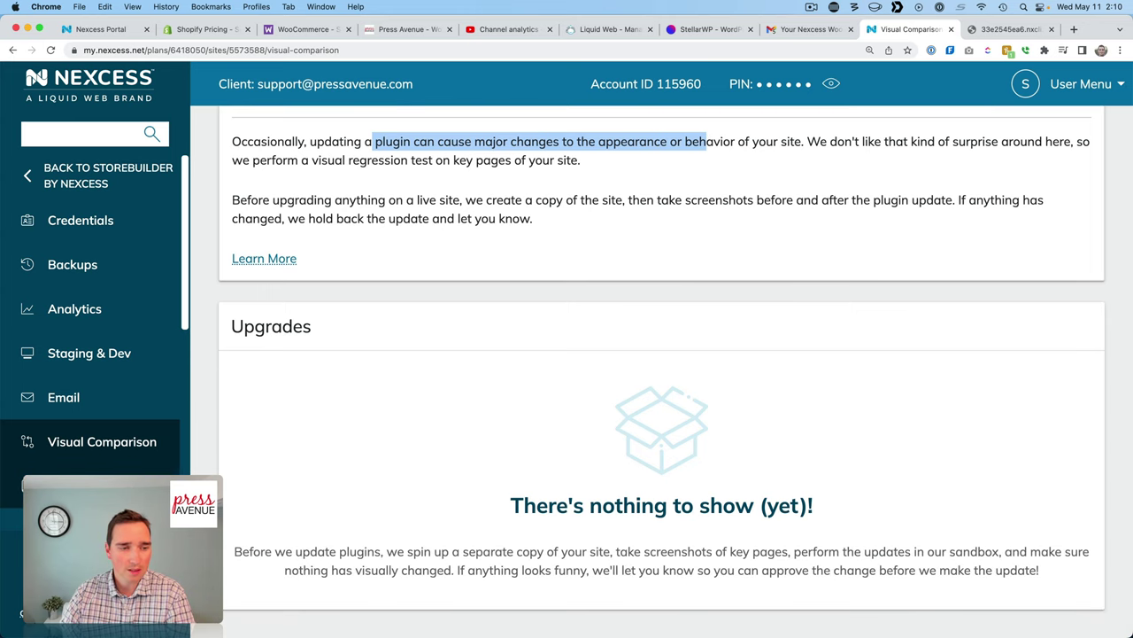
{"action": "left_click", "coordinate": [89, 485]}
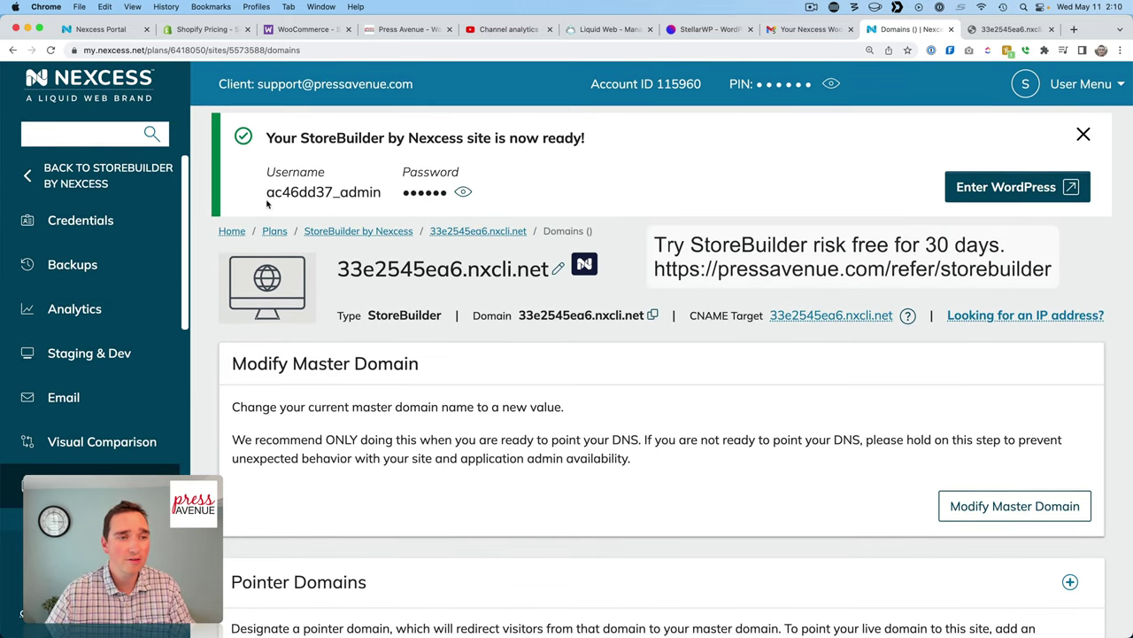
{"action": "left_click", "coordinate": [80, 181]}
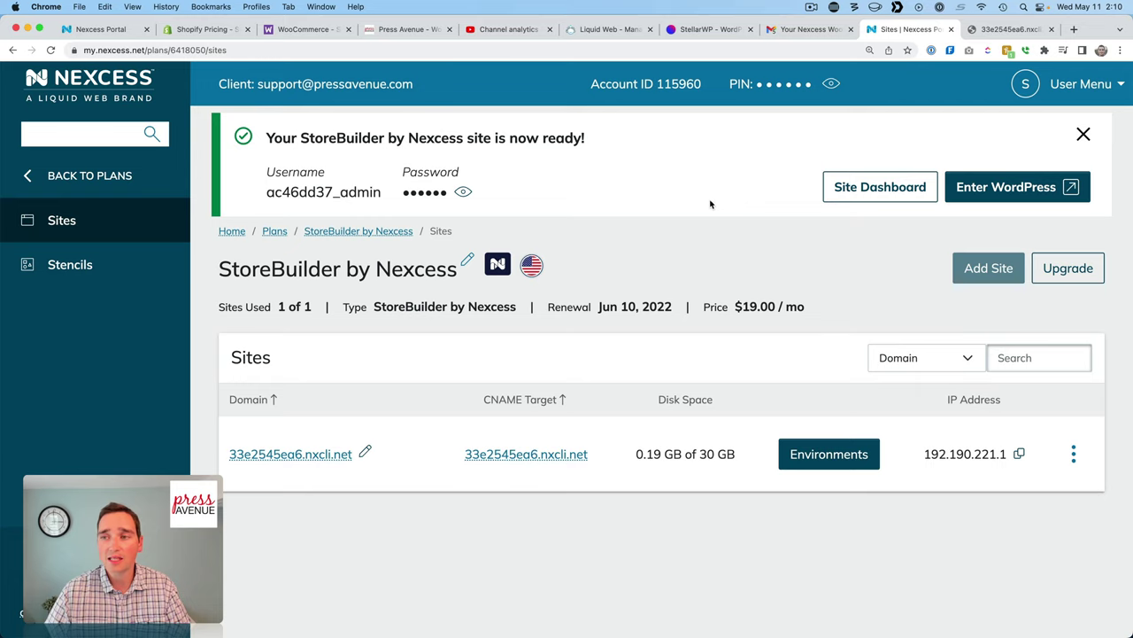
Open the store's WordPress login in a new tab and paste in the admin username from the portal.
{"action": "left_click", "coordinate": [1006, 181]}
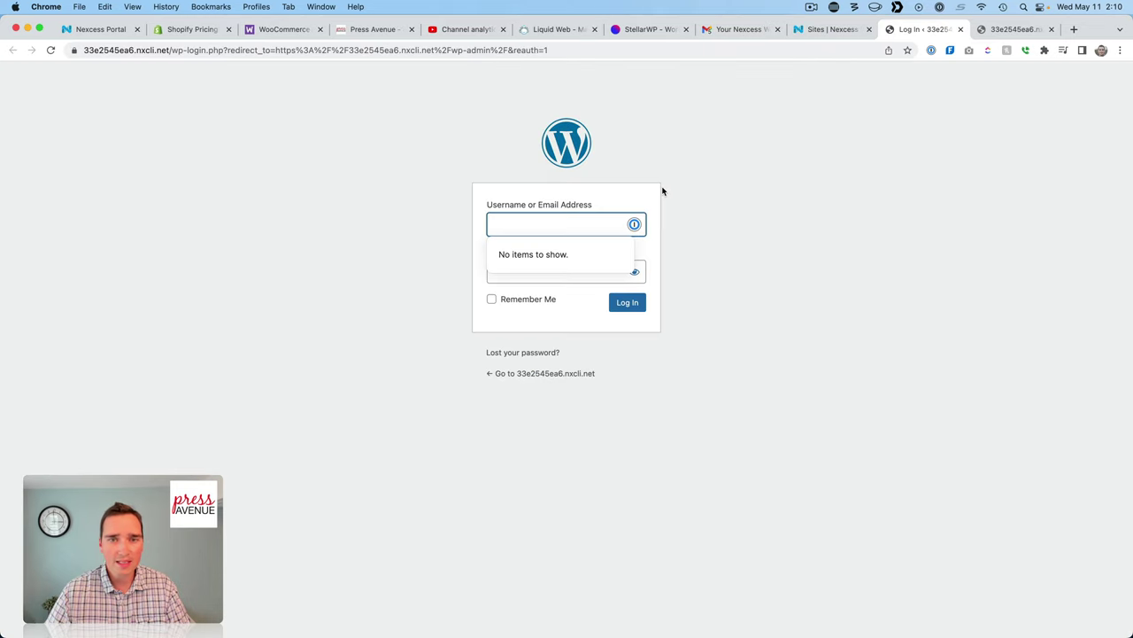
{"action": "left_click", "coordinate": [752, 184]}
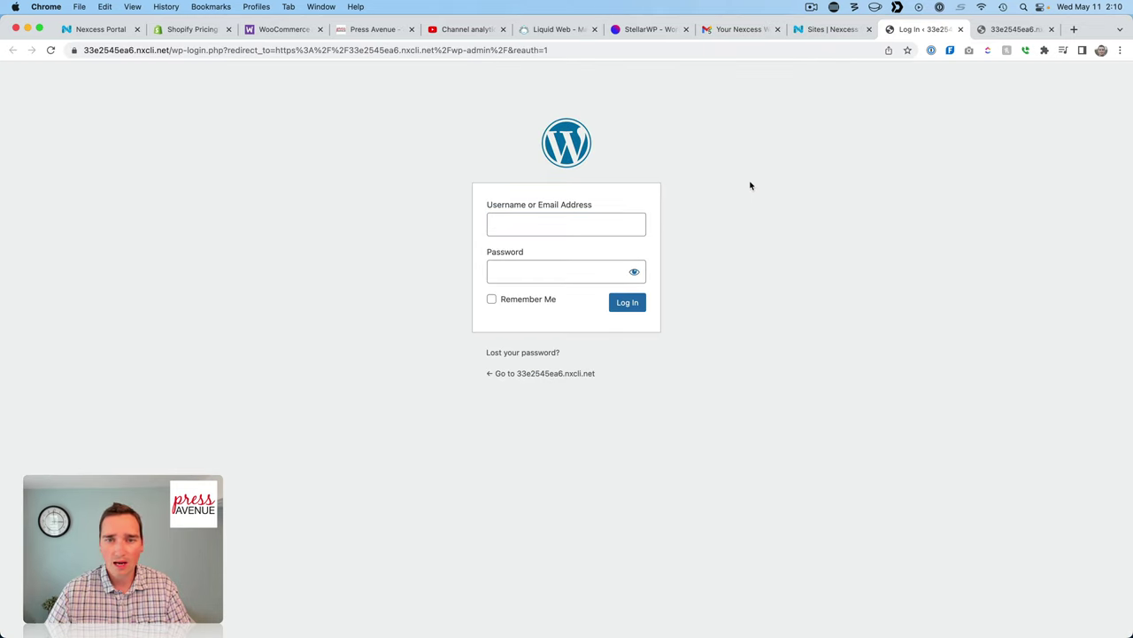
{"action": "left_click", "coordinate": [828, 29]}
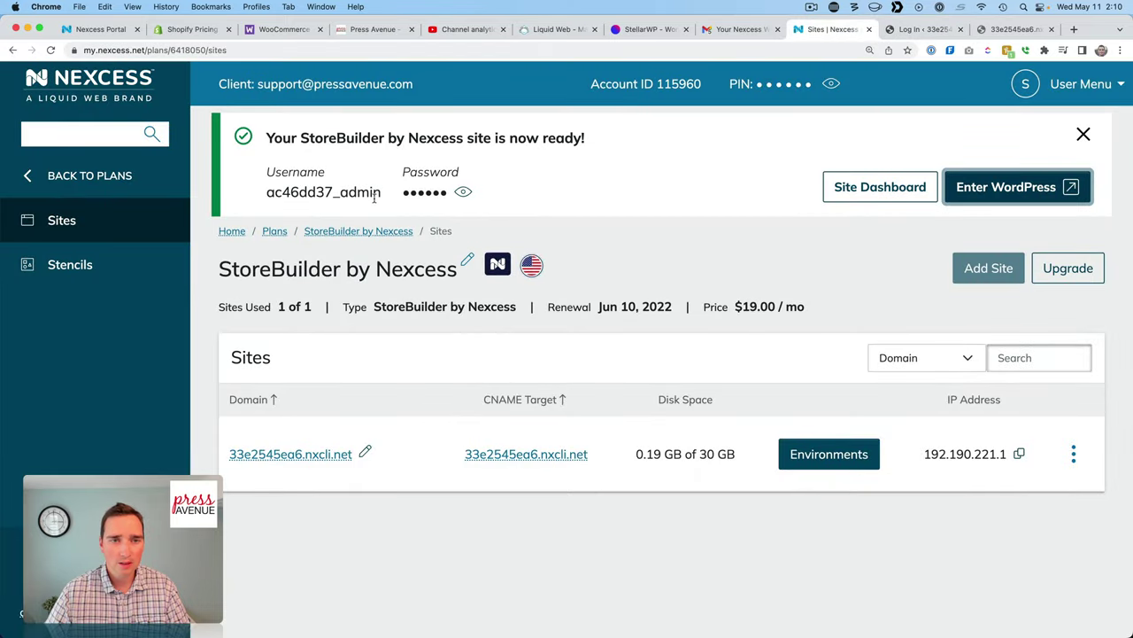
{"action": "left_click_drag", "start_coordinate": [378, 197], "coordinate": [266, 193]}
{"action": "key", "text": "super+c"}
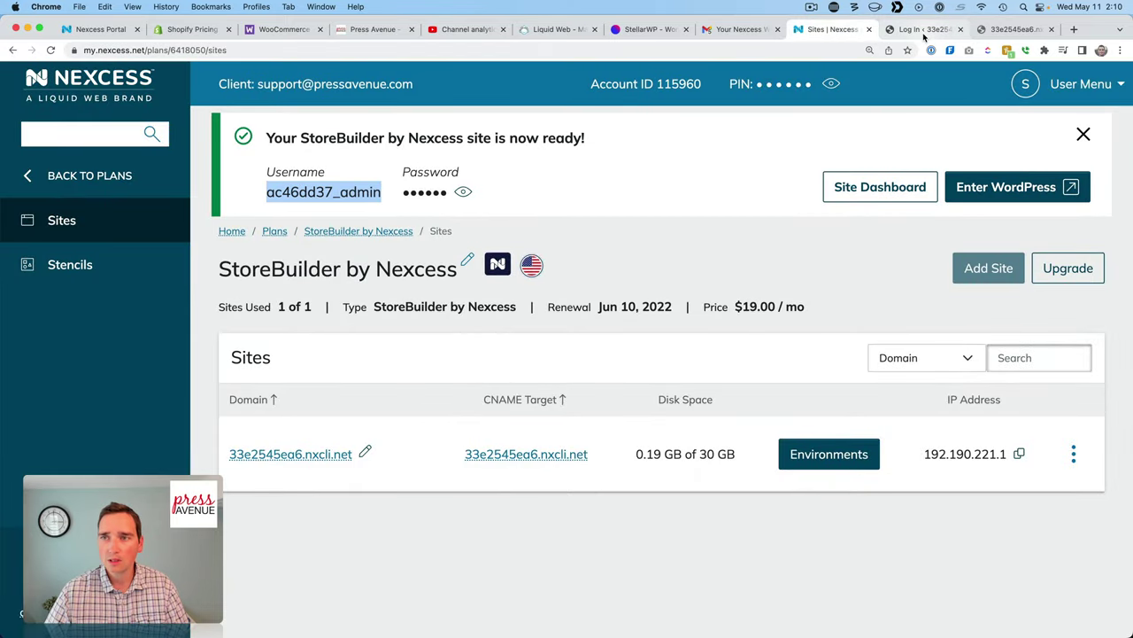
{"action": "left_click", "coordinate": [924, 29]}
{"action": "left_click", "coordinate": [566, 221]}
{"action": "key", "text": "super+v"}
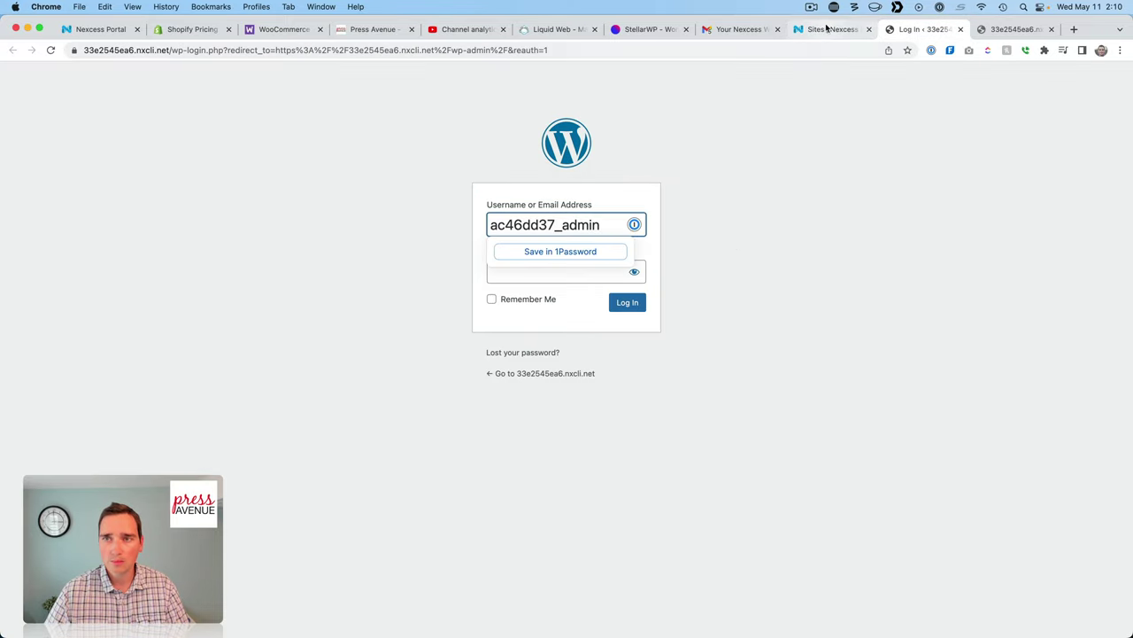
Reveal and copy the admin password from the portal, paste it into the login form and log in.
{"action": "left_click", "coordinate": [827, 29]}
{"action": "left_click", "coordinate": [463, 194]}
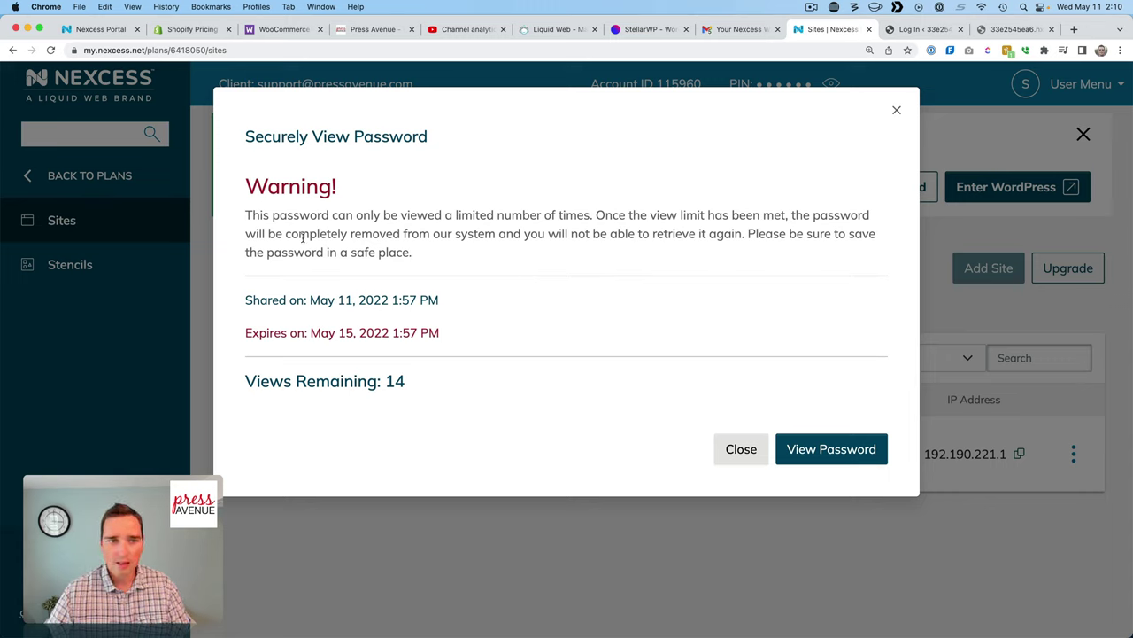
{"action": "left_click_drag", "start_coordinate": [299, 235], "coordinate": [693, 257]}
{"action": "left_click", "coordinate": [671, 262]}
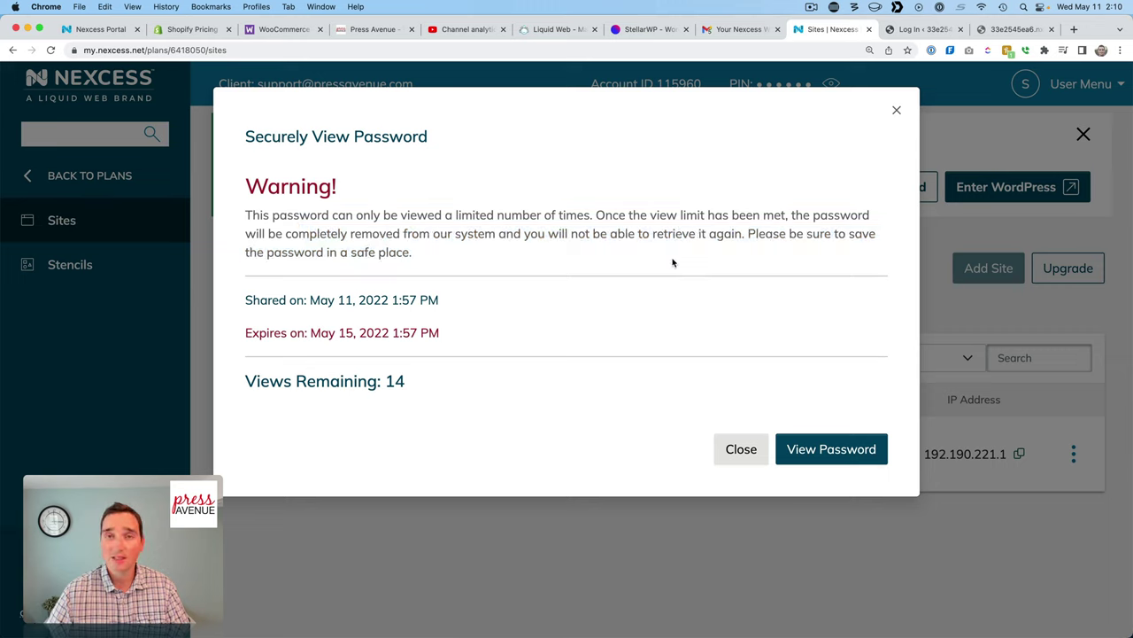
{"action": "left_click", "coordinate": [860, 450]}
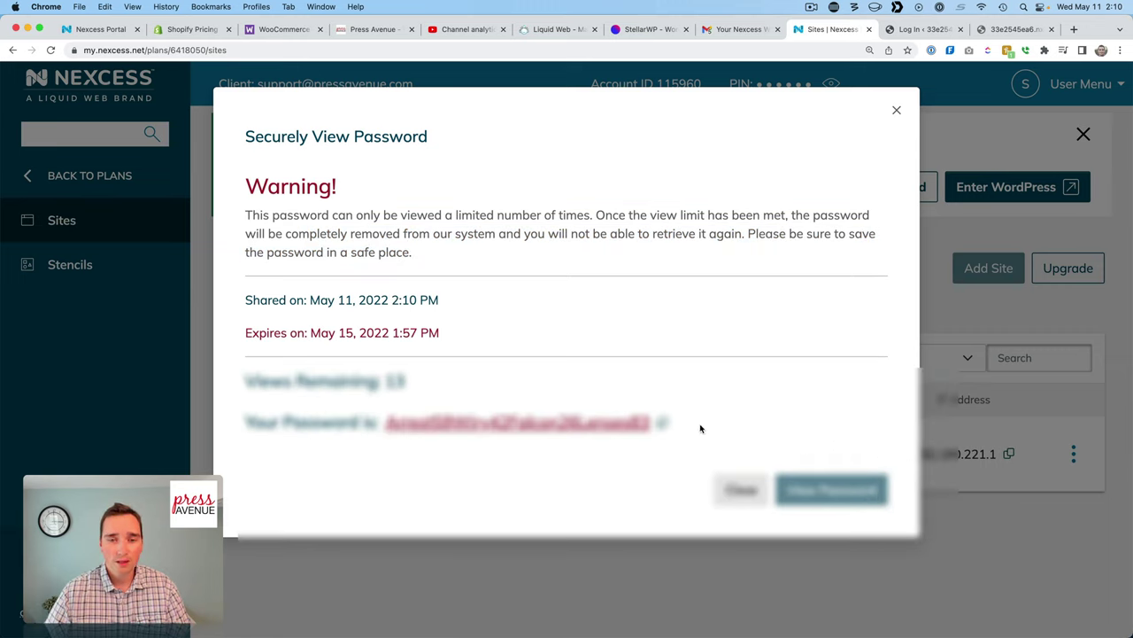
{"action": "left_click", "coordinate": [663, 424]}
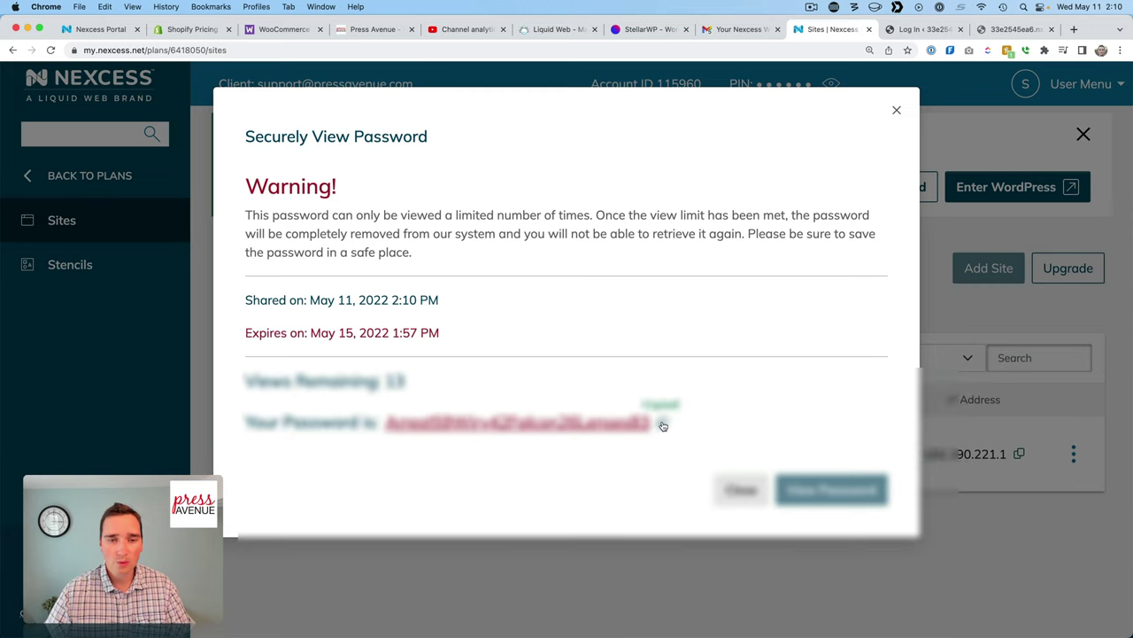
{"action": "left_click", "coordinate": [912, 31]}
{"action": "left_click", "coordinate": [596, 273]}
{"action": "key", "text": "super+v"}
{"action": "left_click", "coordinate": [627, 303]}
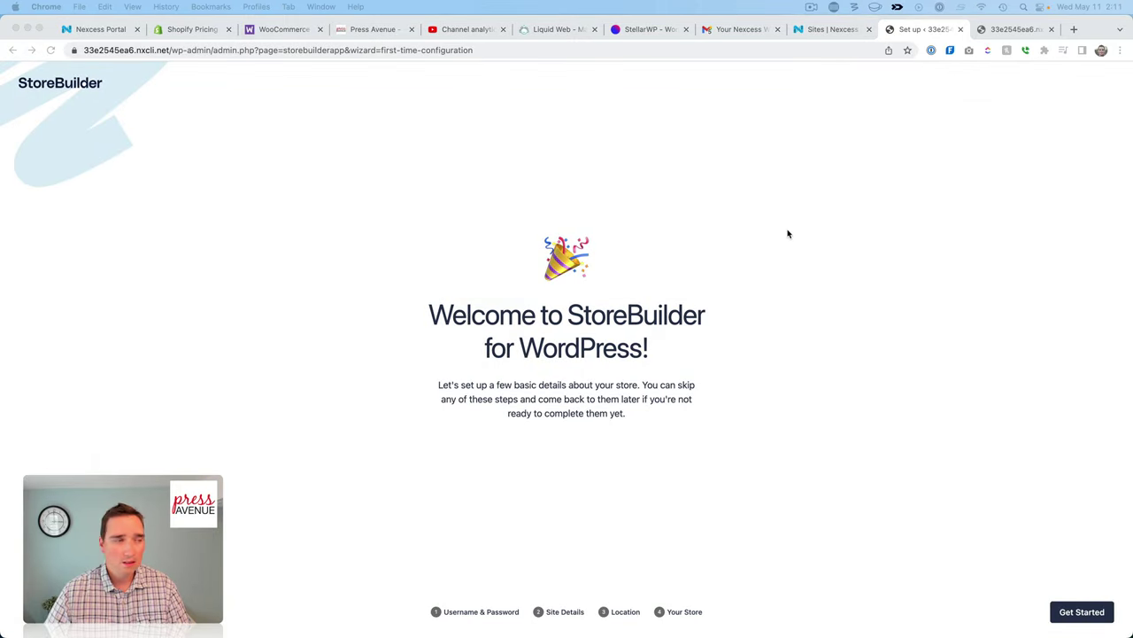
Zoom the page in twice and start the StoreBuilder setup wizard.
{"action": "left_click", "coordinate": [788, 234]}
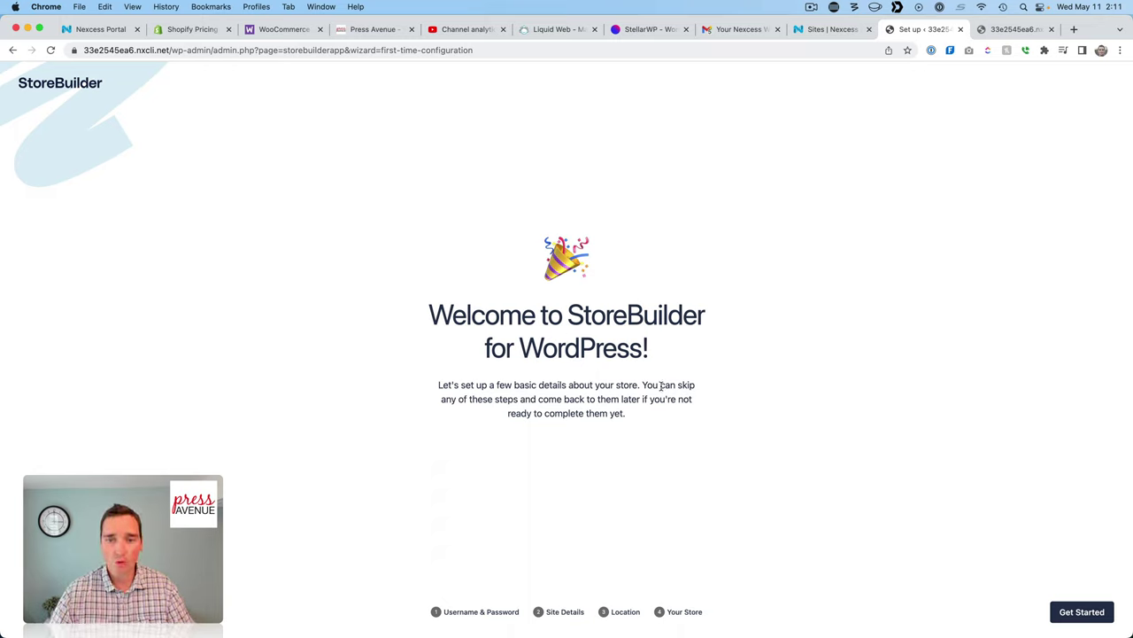
{"action": "key", "text": "super+equal"}
{"action": "key", "text": "super+equal"}
{"action": "key", "text": "super+equal"}
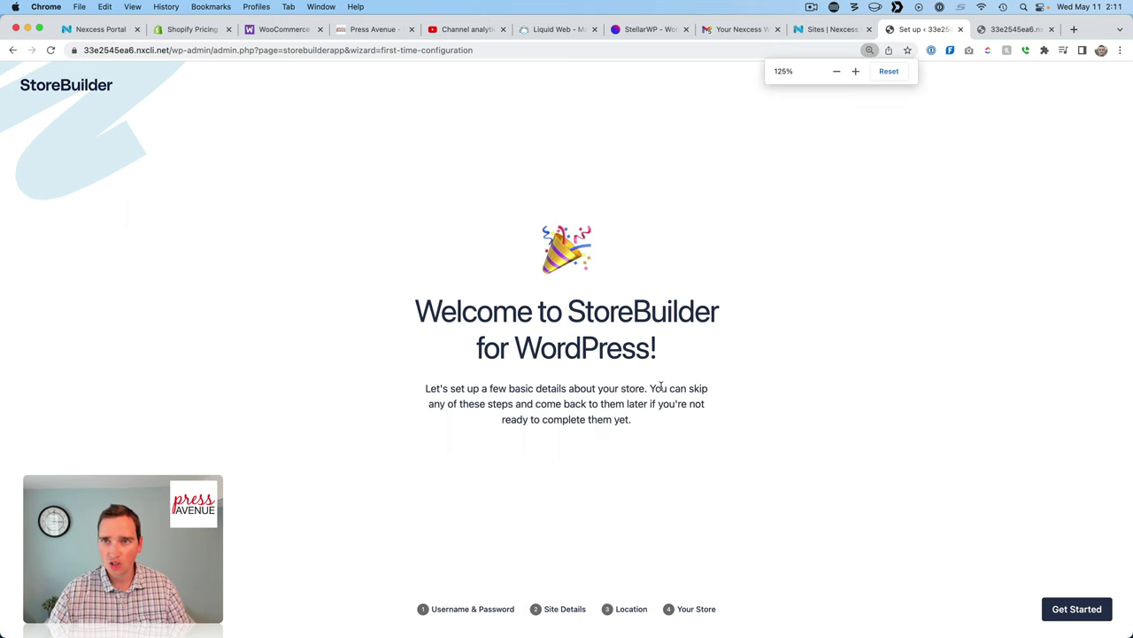
{"action": "key", "text": "super+equal"}
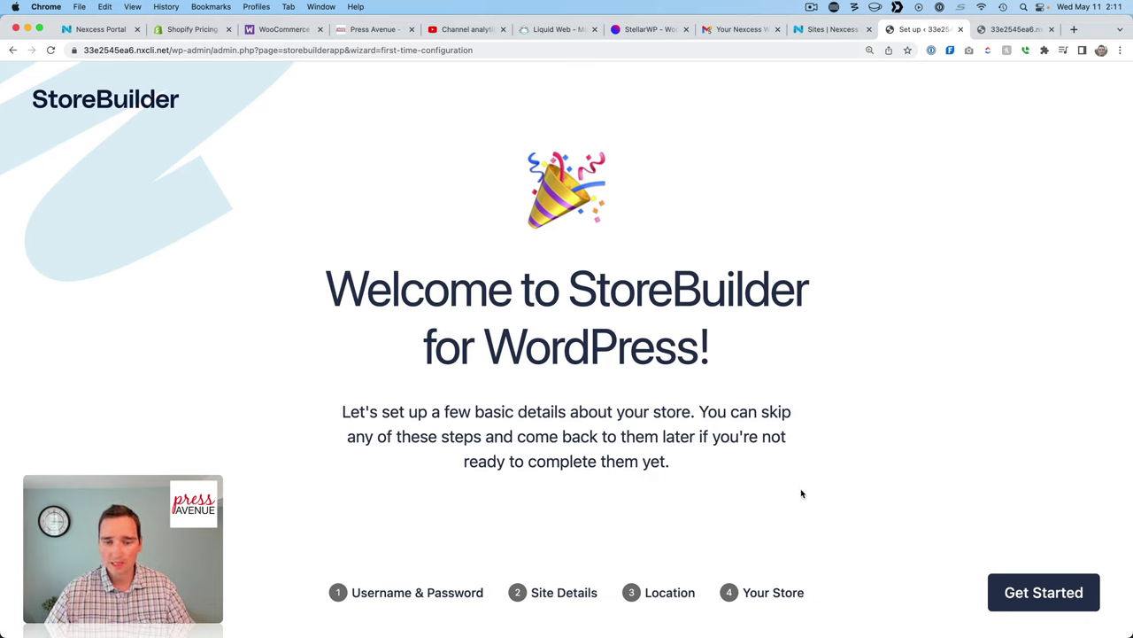
{"action": "left_click", "coordinate": [1057, 595]}
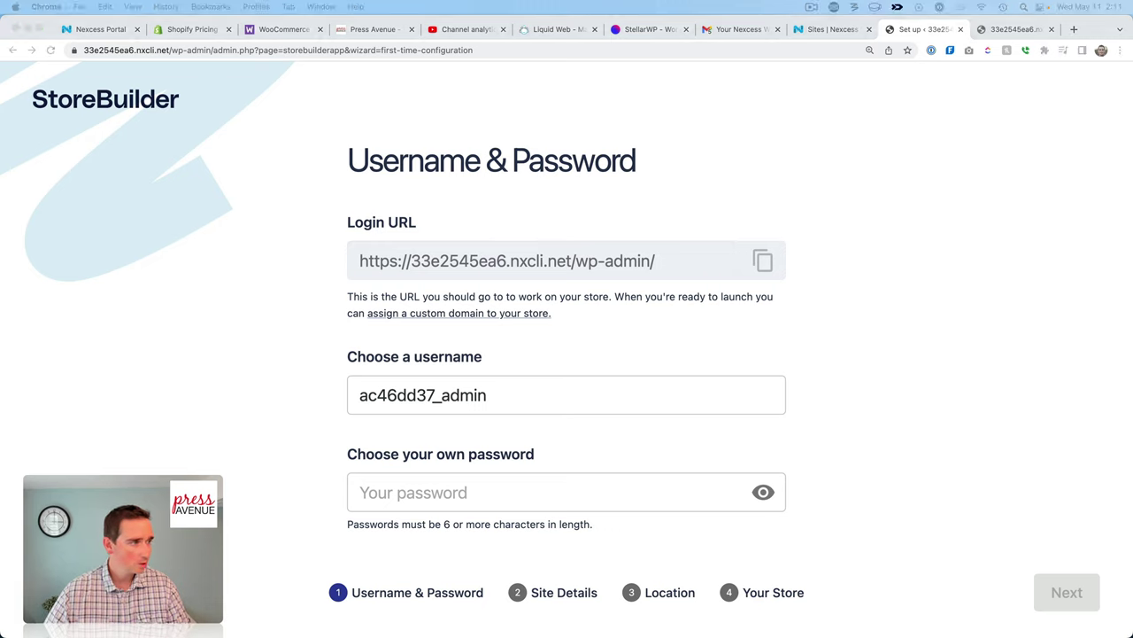
Paste a generated strong password and replace the default username with a custom one.
{"action": "left_click", "coordinate": [622, 501]}
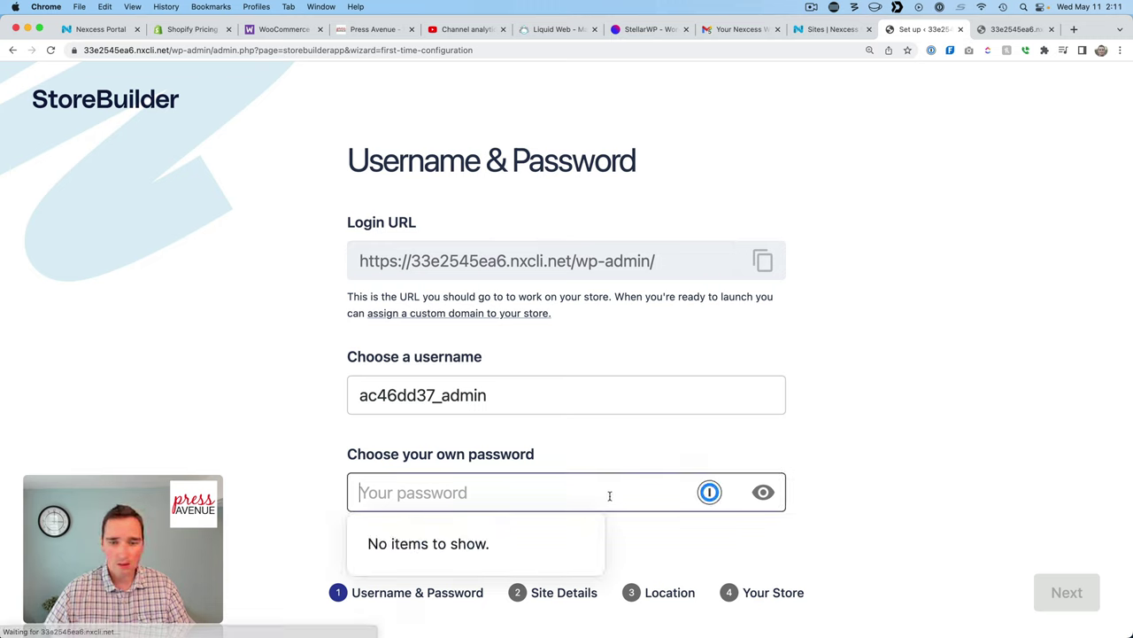
{"action": "key", "text": "super+v"}
{"action": "left_click", "coordinate": [860, 478]}
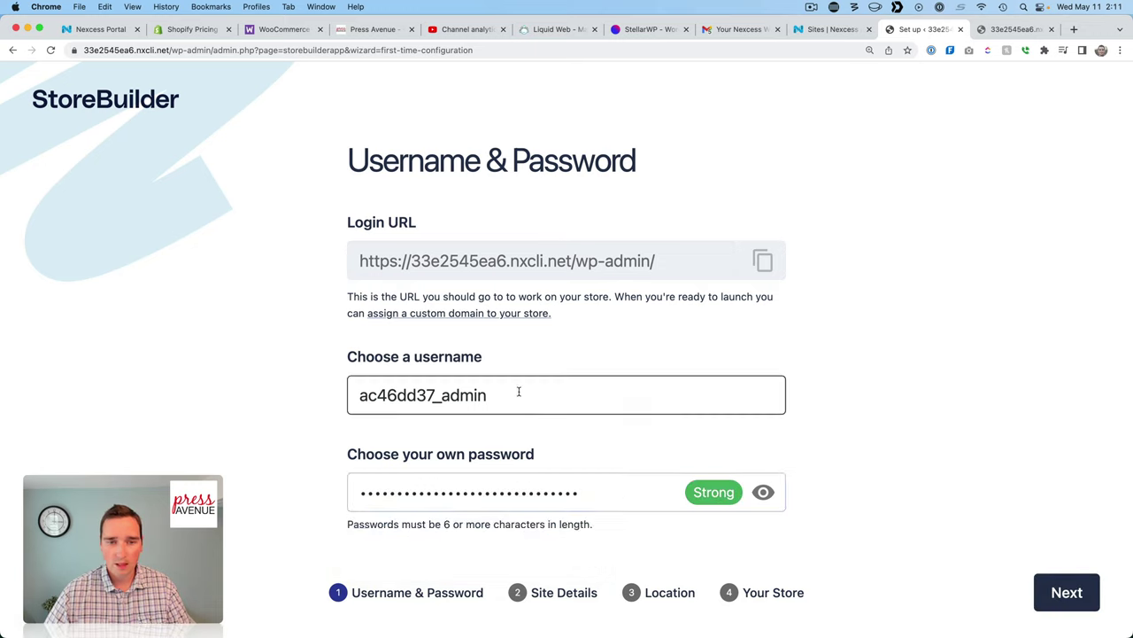
{"action": "left_click_drag", "start_coordinate": [519, 392], "coordinate": [314, 389]}
{"action": "type", "text": "pressavenue"}
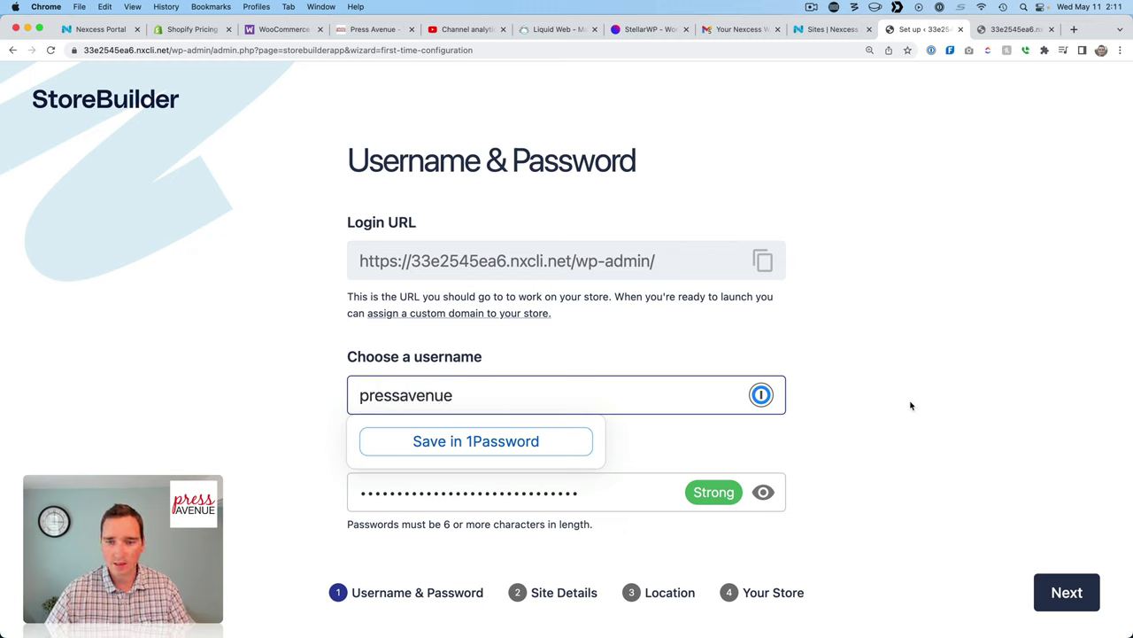
Set the site name to Press Avenue's Digital StoreBuilder on the site details step.
{"action": "left_click", "coordinate": [1058, 590]}
{"action": "left_click", "coordinate": [506, 253]}
{"action": "type", "text": "Press"}
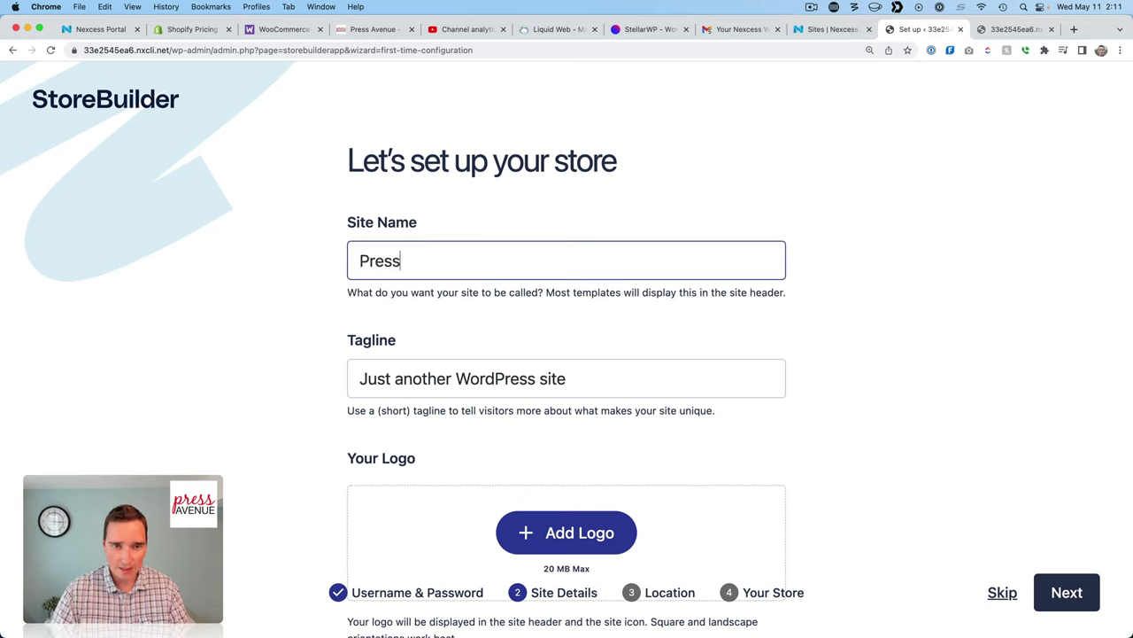
{"action": "type", "text": " Avenues"}
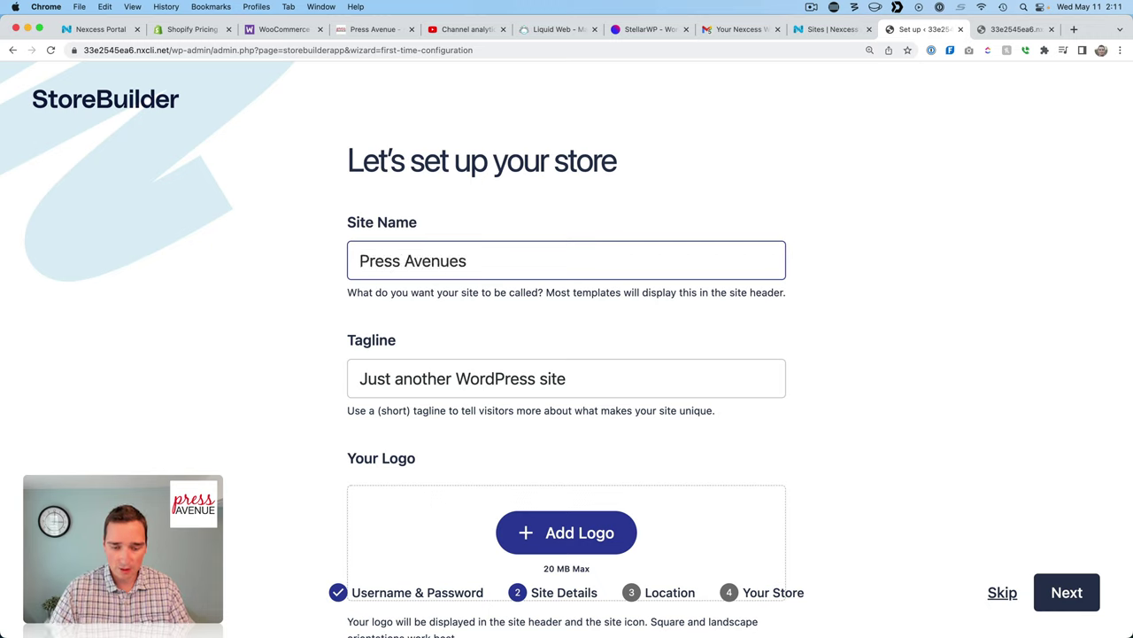
{"action": "key", "text": "BackSpace"}
{"action": "type", "text": "'s Digital "}
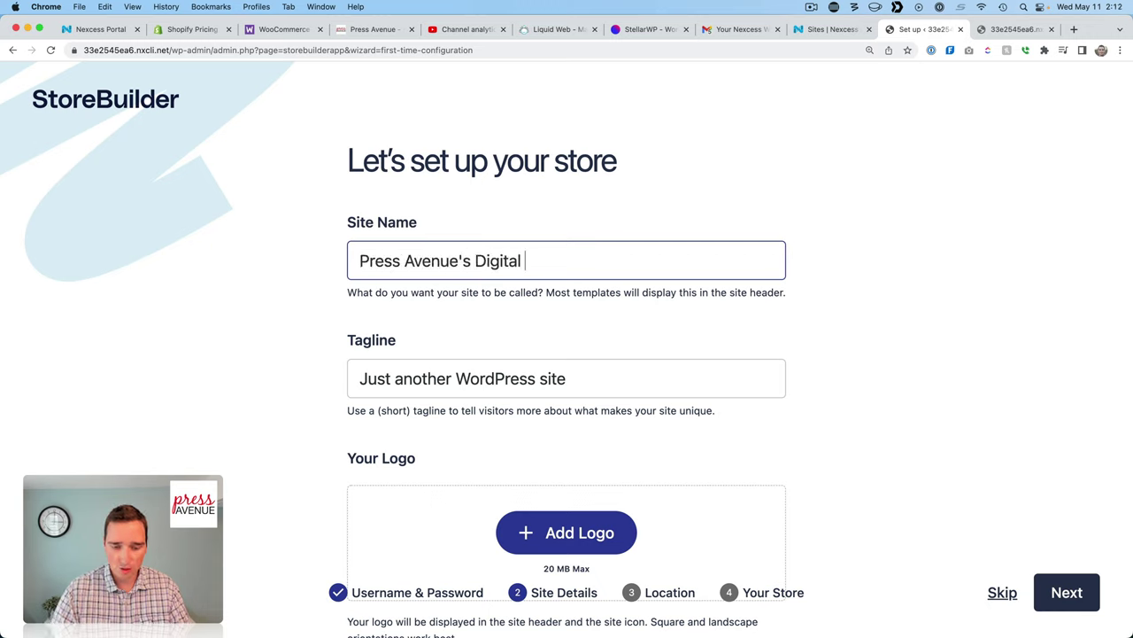
{"action": "type", "text": "Storefront"}
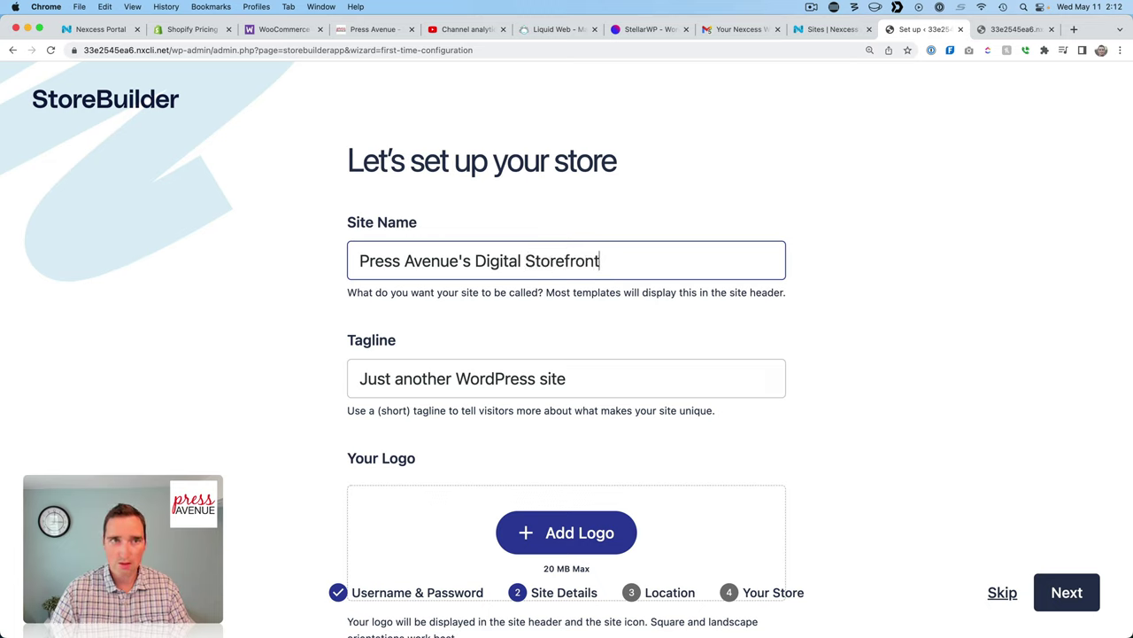
{"action": "key", "text": "BackSpace"}
{"action": "key", "text": "BackSpace"}
{"action": "key", "text": "BackSpace"}
{"action": "key", "text": "BackSpace"}
{"action": "key", "text": "BackSpace"}
{"action": "type", "text": "Builder"}
Replace the default tagline with 'Amazing Digital Products'.
{"action": "left_click", "coordinate": [602, 349]}
{"action": "scroll", "coordinate": [592, 347], "scroll_direction": "down", "scroll_amount": 1}
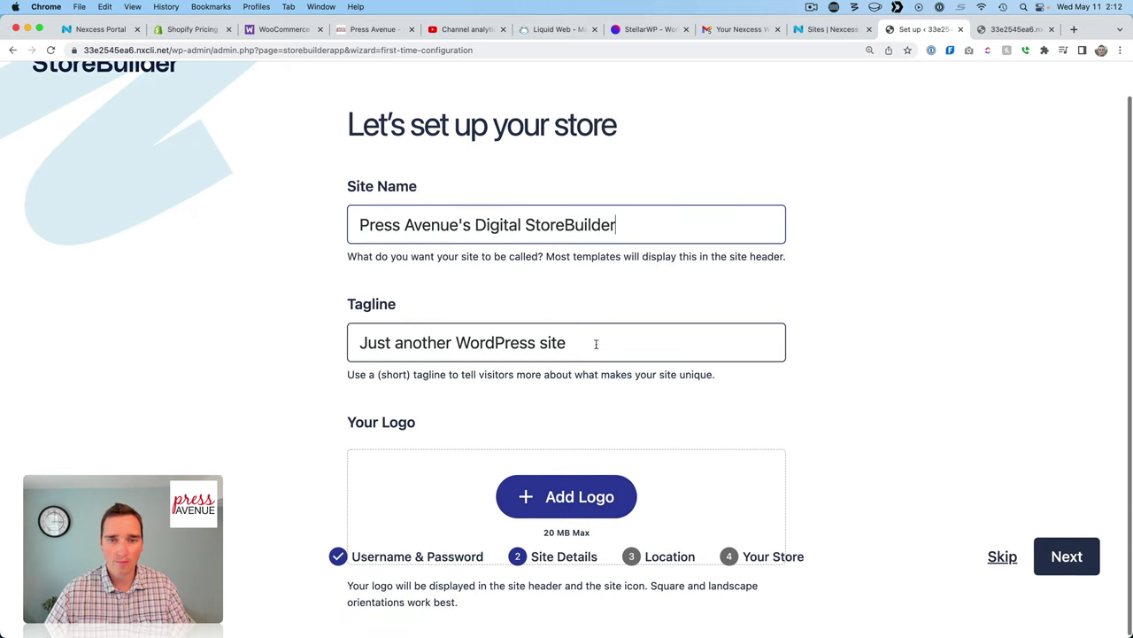
{"action": "triple_click", "coordinate": [510, 344]}
{"action": "type", "text": "amazing"}
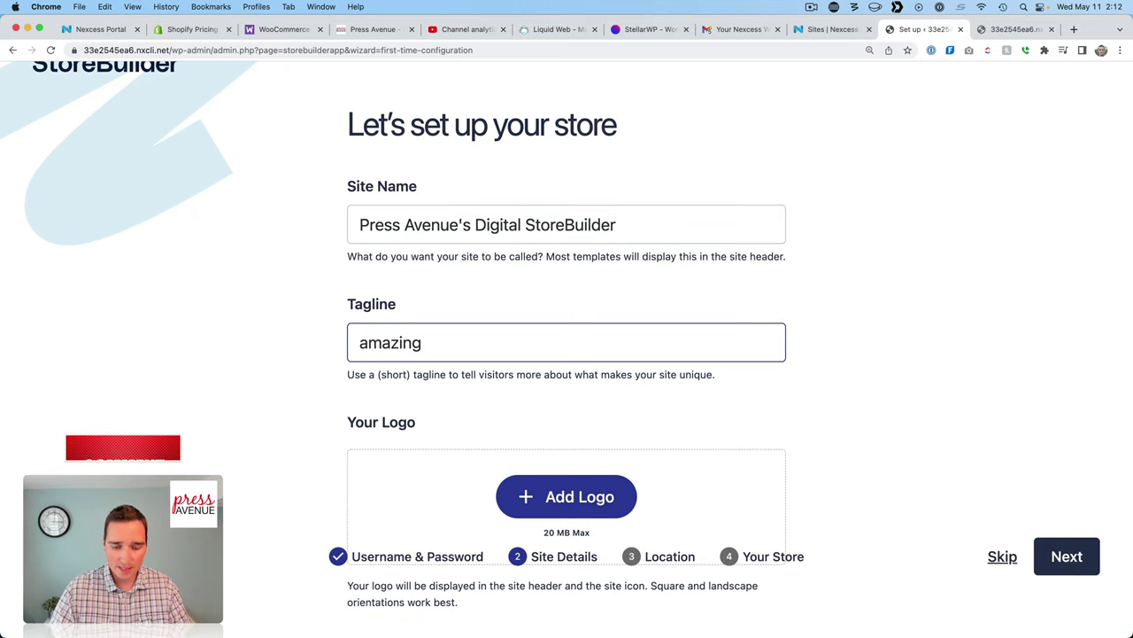
{"action": "type", "text": " Digital Products"}
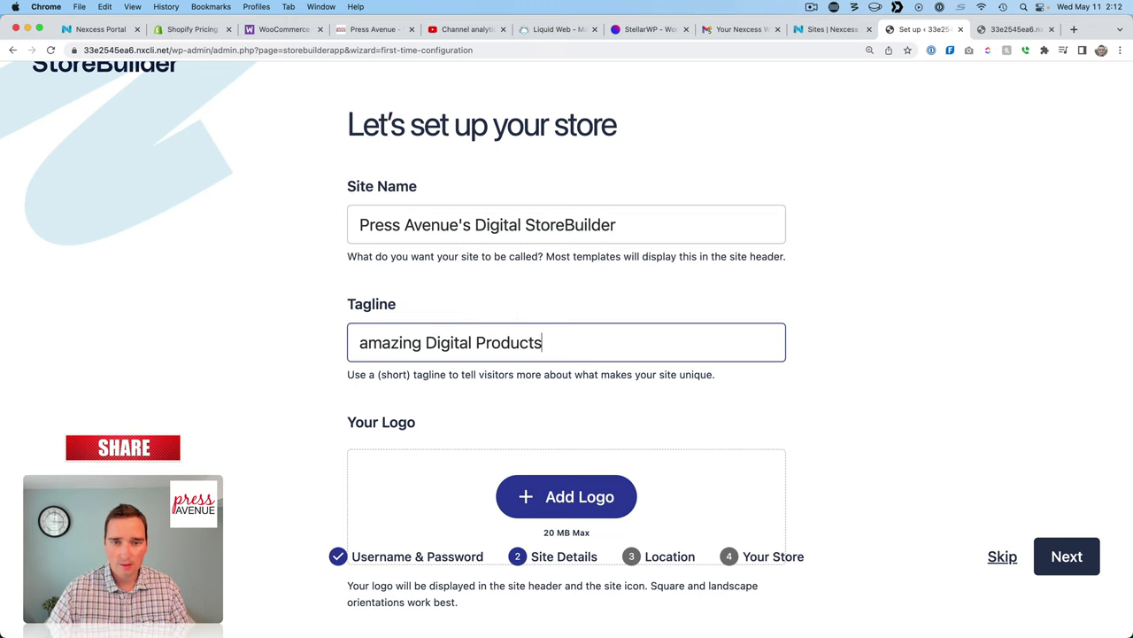
{"action": "key", "text": "Home"}
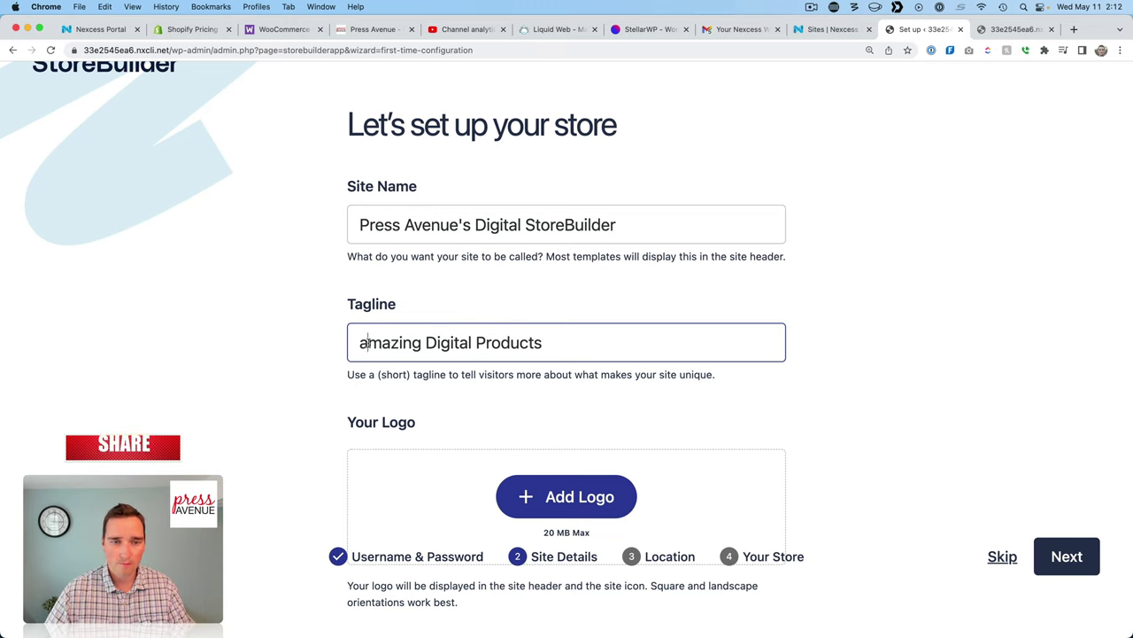
{"action": "key", "text": "shift+Right"}
{"action": "type", "text": "A"}
Upload press-avenue-512.jpg from the Logos folder as the site logo.
{"action": "scroll", "coordinate": [748, 327], "scroll_direction": "down", "scroll_amount": 1}
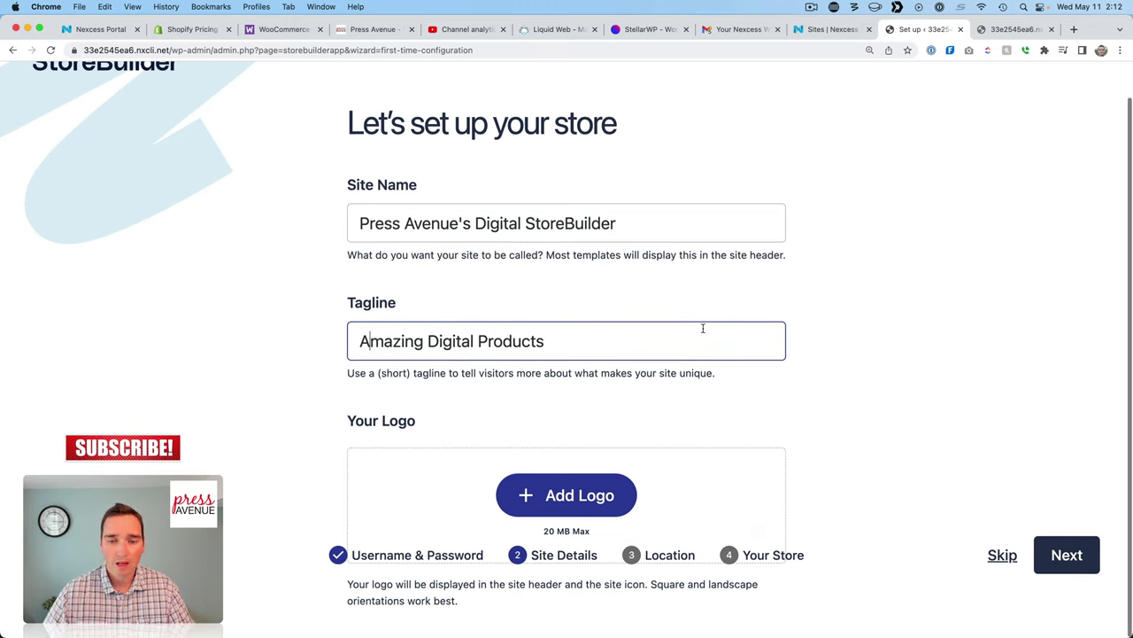
{"action": "left_click", "coordinate": [609, 514]}
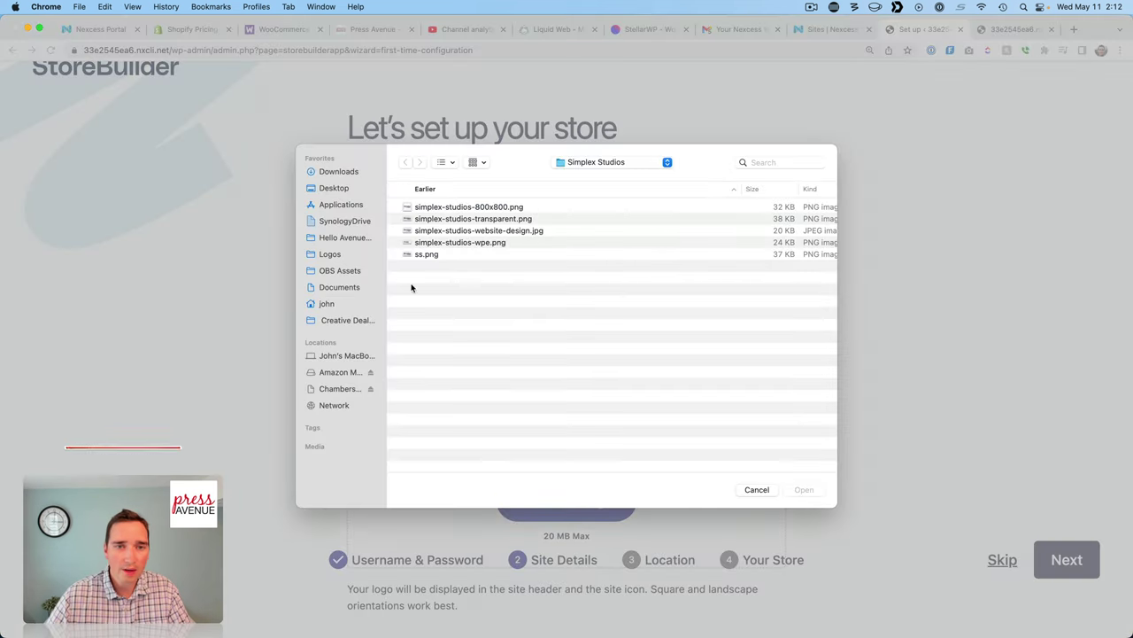
{"action": "left_click", "coordinate": [351, 253]}
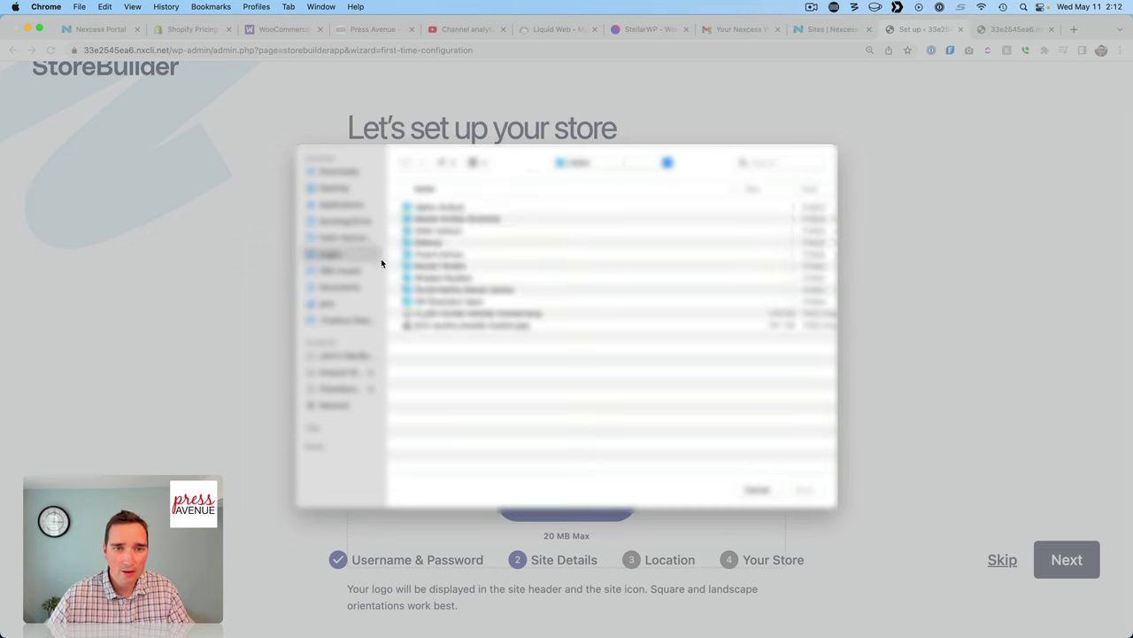
{"action": "left_click", "coordinate": [430, 254]}
{"action": "key", "text": "Return"}
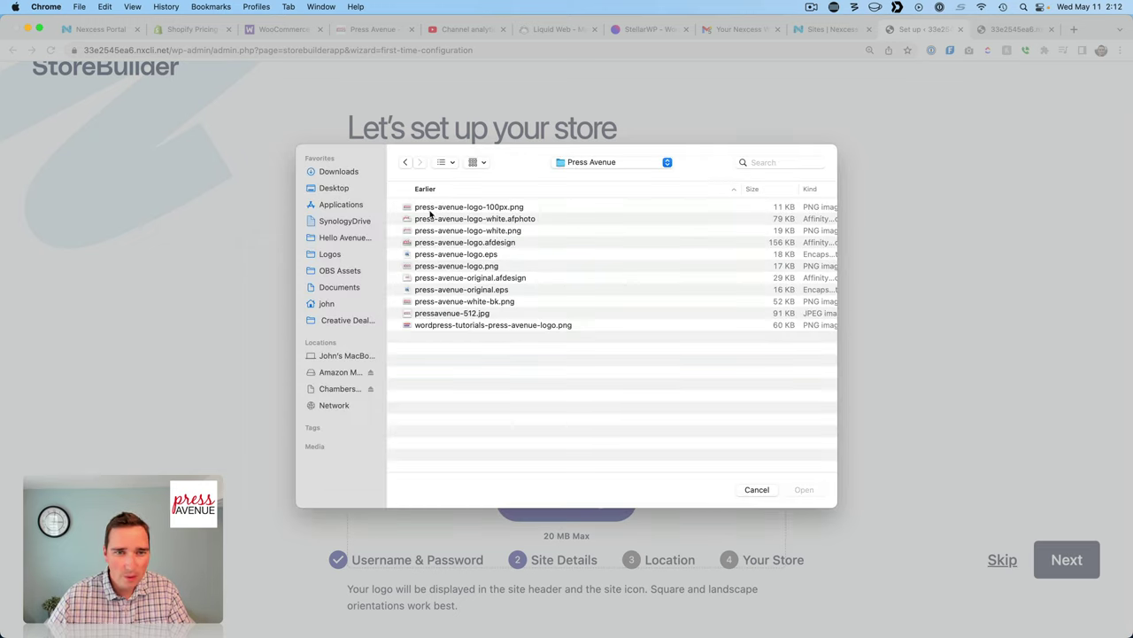
{"action": "double_click", "coordinate": [434, 315]}
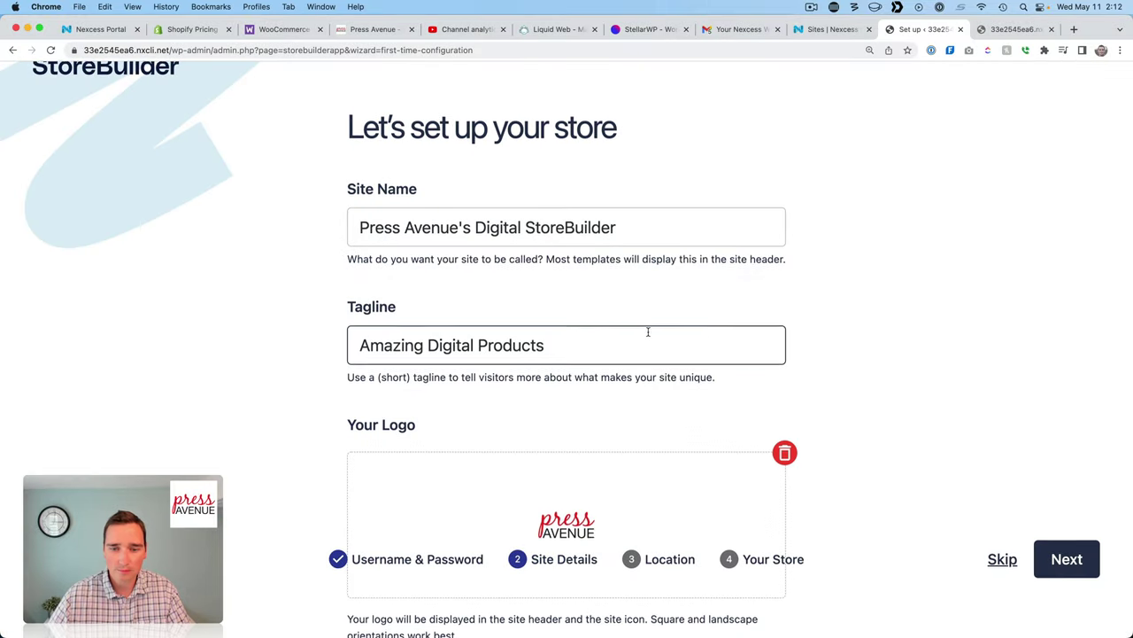
{"action": "scroll", "coordinate": [651, 332], "scroll_direction": "down", "scroll_amount": 1}
Fill in both store address lines, leaving the country as United States (US) — Alabama.
{"action": "left_click", "coordinate": [1058, 523]}
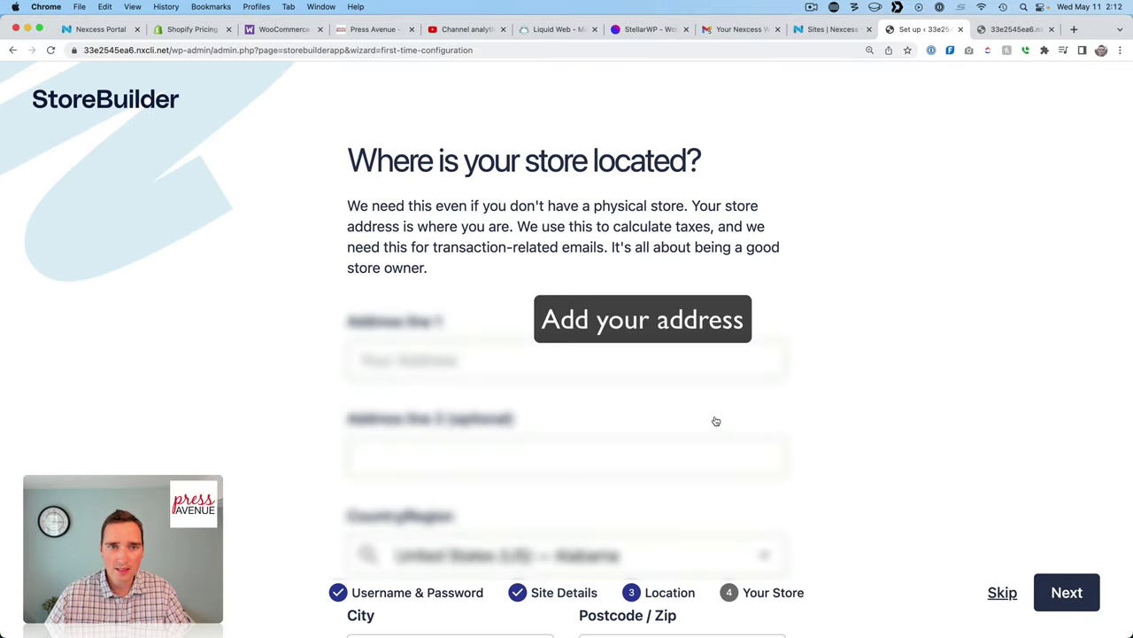
{"action": "scroll", "coordinate": [697, 416], "scroll_direction": "down", "scroll_amount": 1}
{"action": "left_click", "coordinate": [531, 321]}
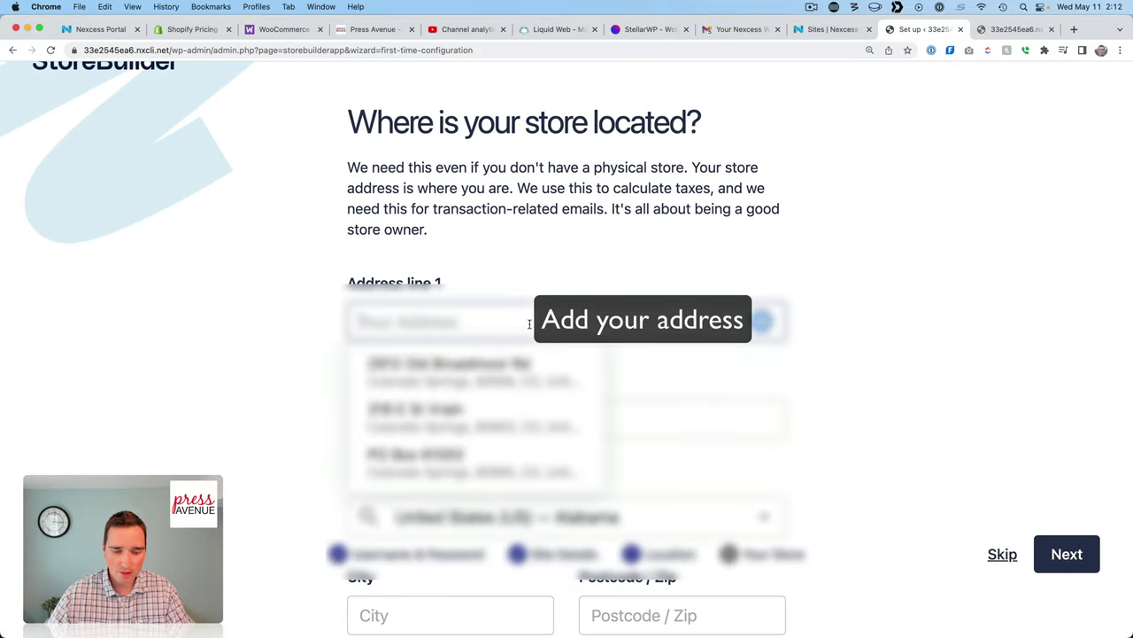
{"action": "type", "text": "123 Mai"}
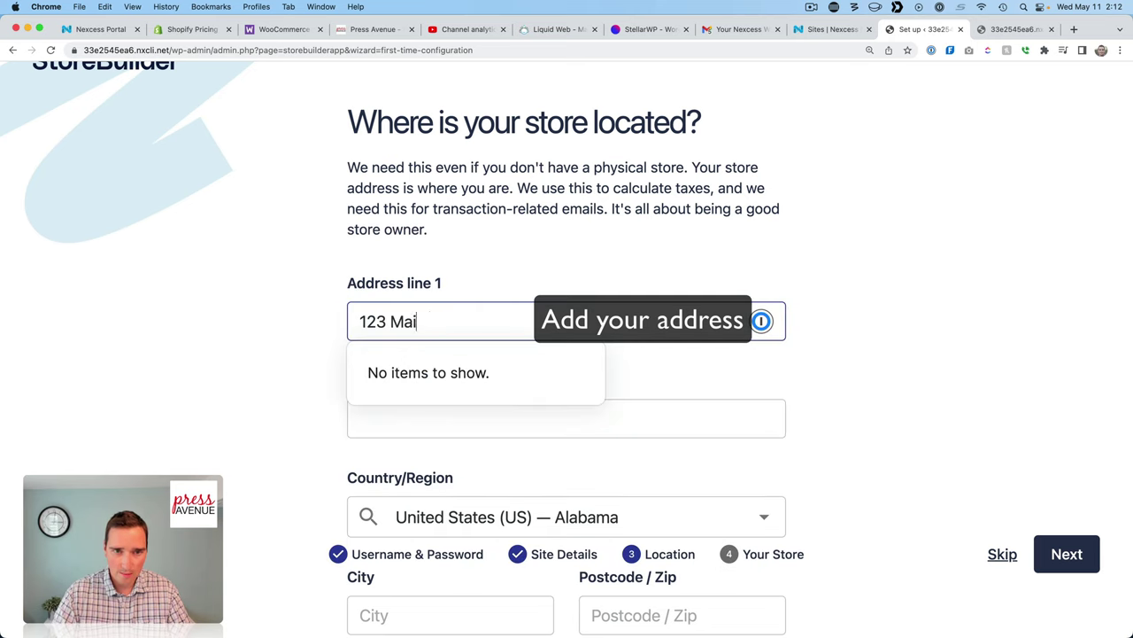
{"action": "type", "text": "n Street"}
{"action": "left_click", "coordinate": [1036, 320]}
{"action": "scroll", "coordinate": [882, 324], "scroll_direction": "down", "scroll_amount": 1}
{"action": "left_click", "coordinate": [562, 376]}
{"action": "type", "text": "c/o Press Avenue"}
{"action": "left_click", "coordinate": [892, 369]}
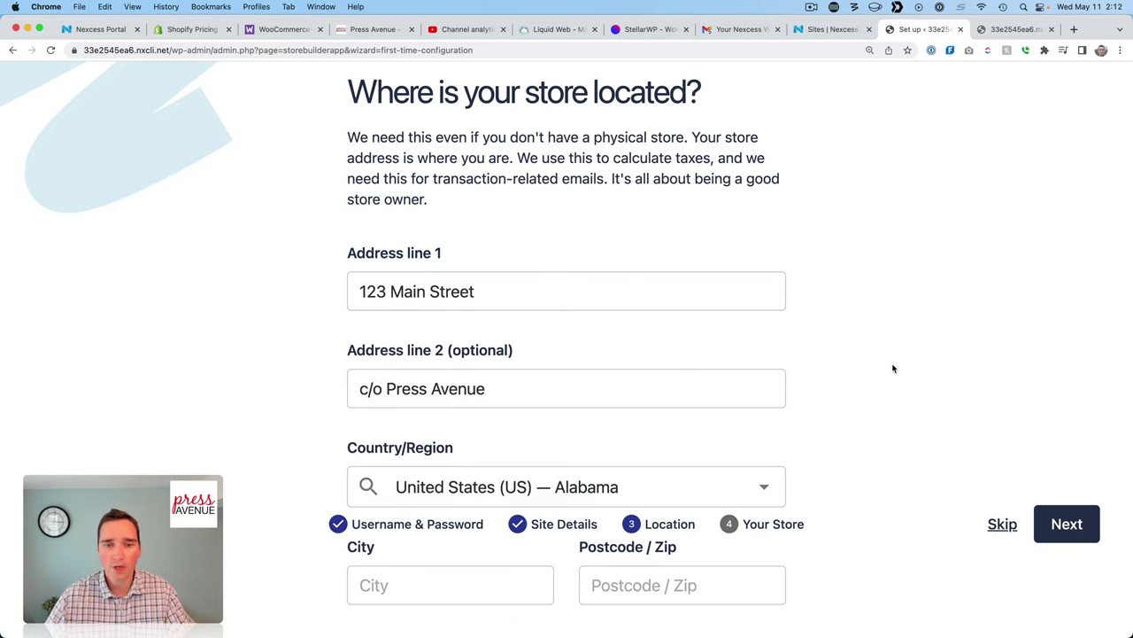
{"action": "left_click", "coordinate": [765, 486]}
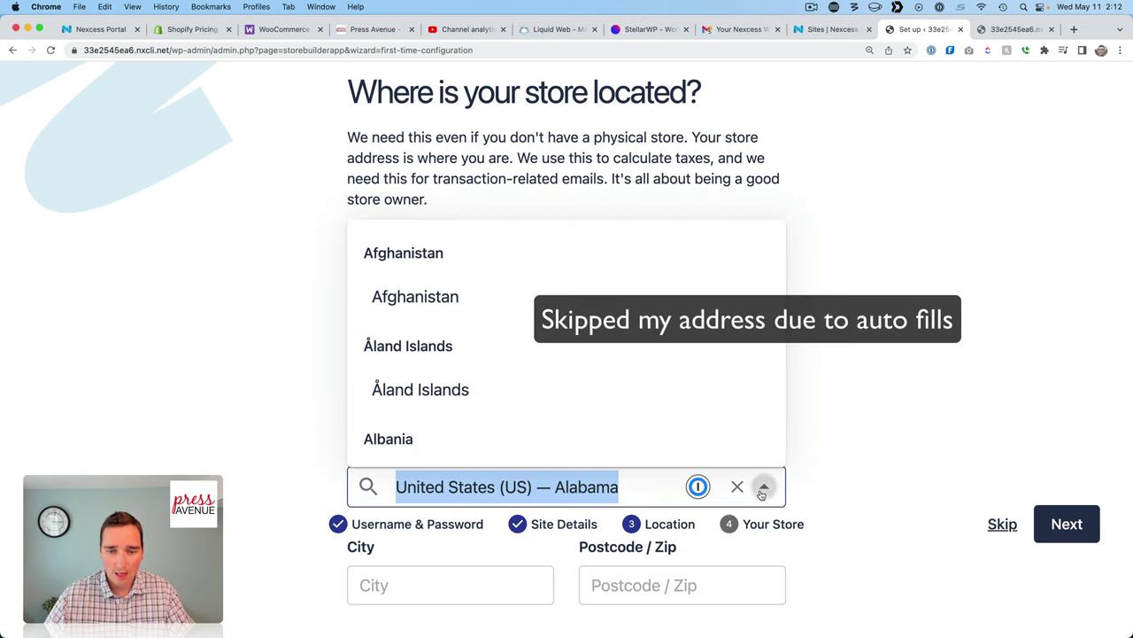
{"action": "scroll", "coordinate": [546, 367], "scroll_direction": "down", "scroll_amount": 5}
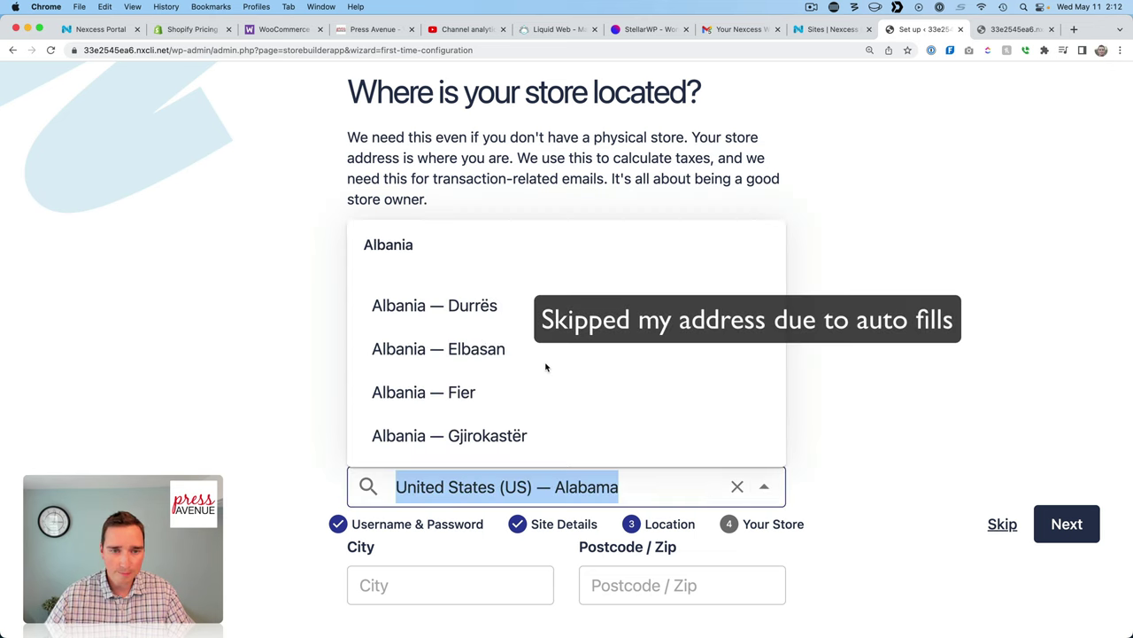
Keep USD as currency, choose Digital Goods and Services product types, and select 1-10 products.
{"action": "left_click", "coordinate": [638, 495]}
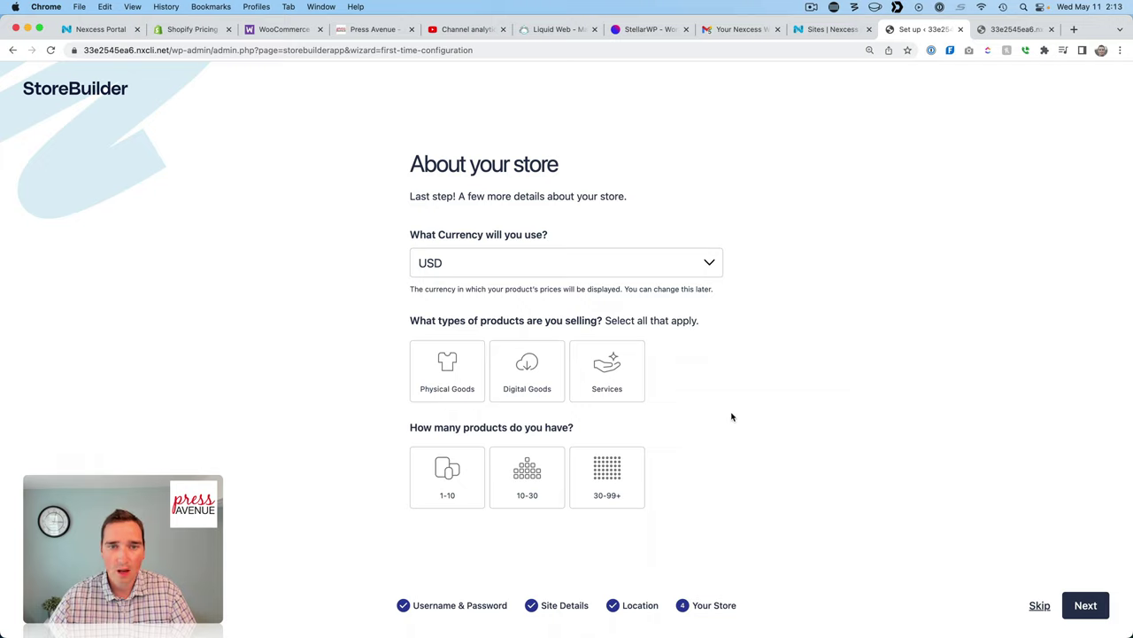
{"action": "left_click", "coordinate": [519, 263]}
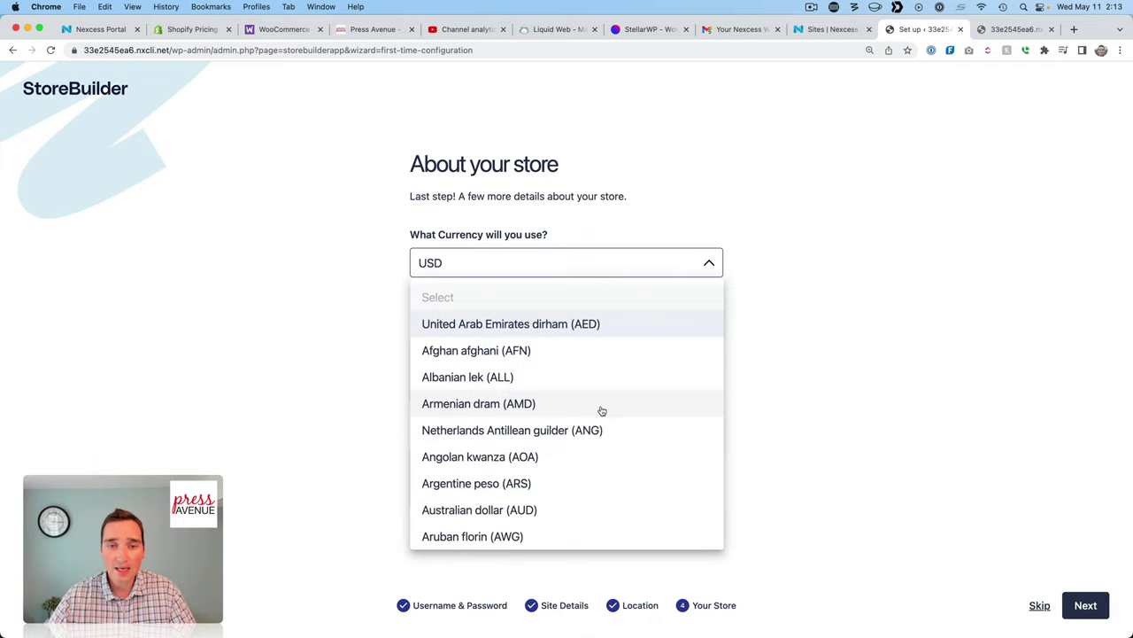
{"action": "scroll", "coordinate": [599, 407], "scroll_direction": "down", "scroll_amount": 10}
{"action": "scroll", "coordinate": [602, 411], "scroll_direction": "down", "scroll_amount": 15}
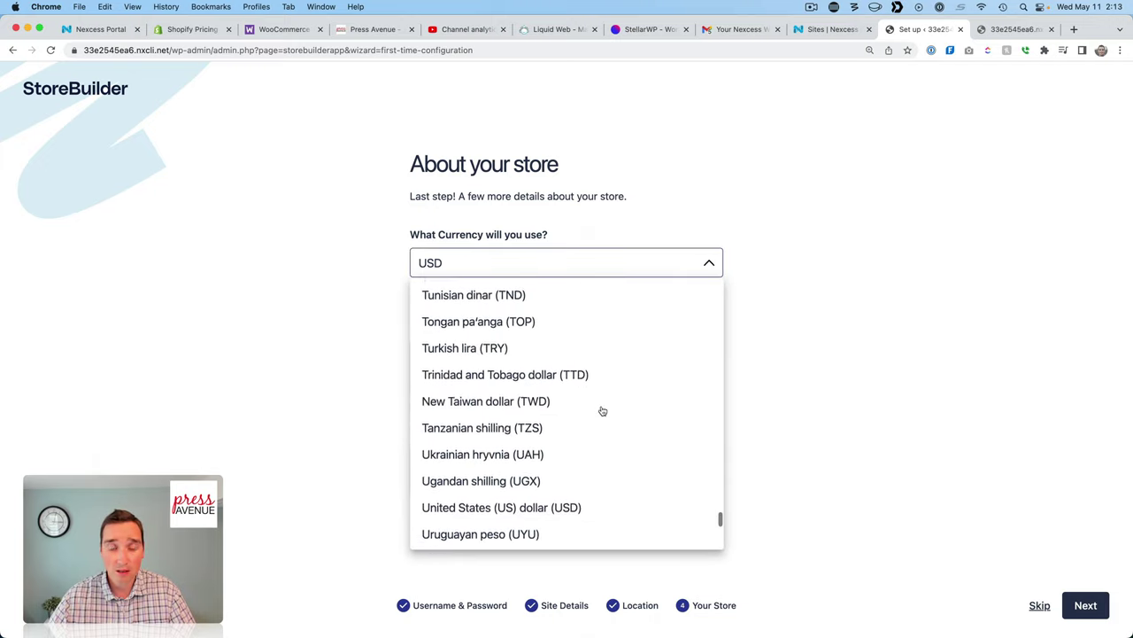
{"action": "scroll", "coordinate": [599, 410], "scroll_direction": "up", "scroll_amount": 15}
{"action": "left_click", "coordinate": [852, 325]}
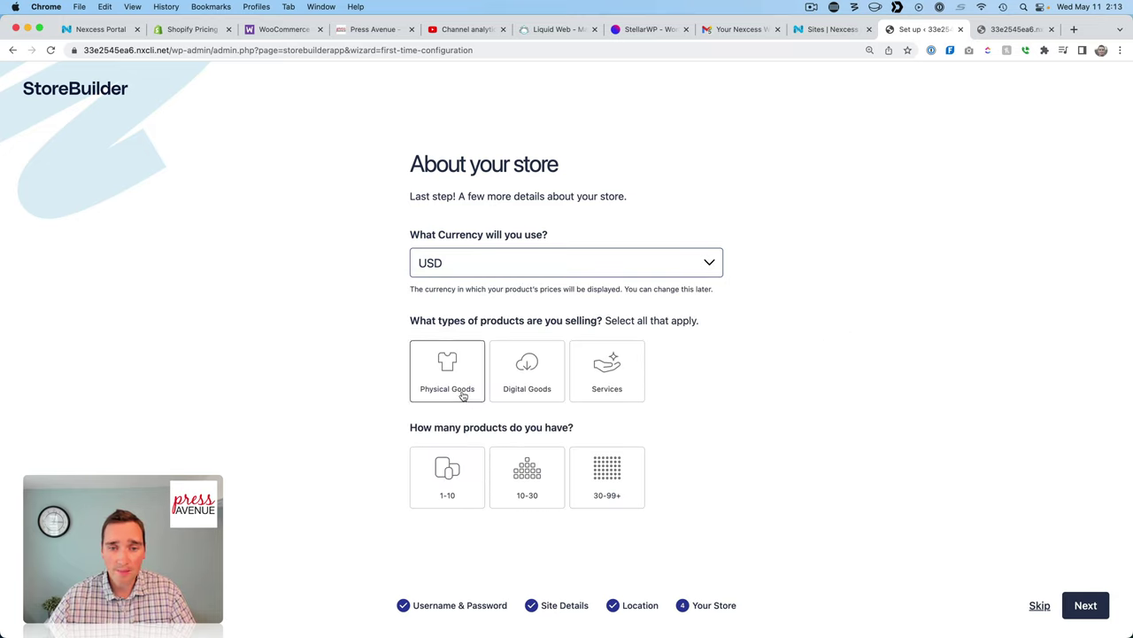
{"action": "left_click", "coordinate": [555, 390]}
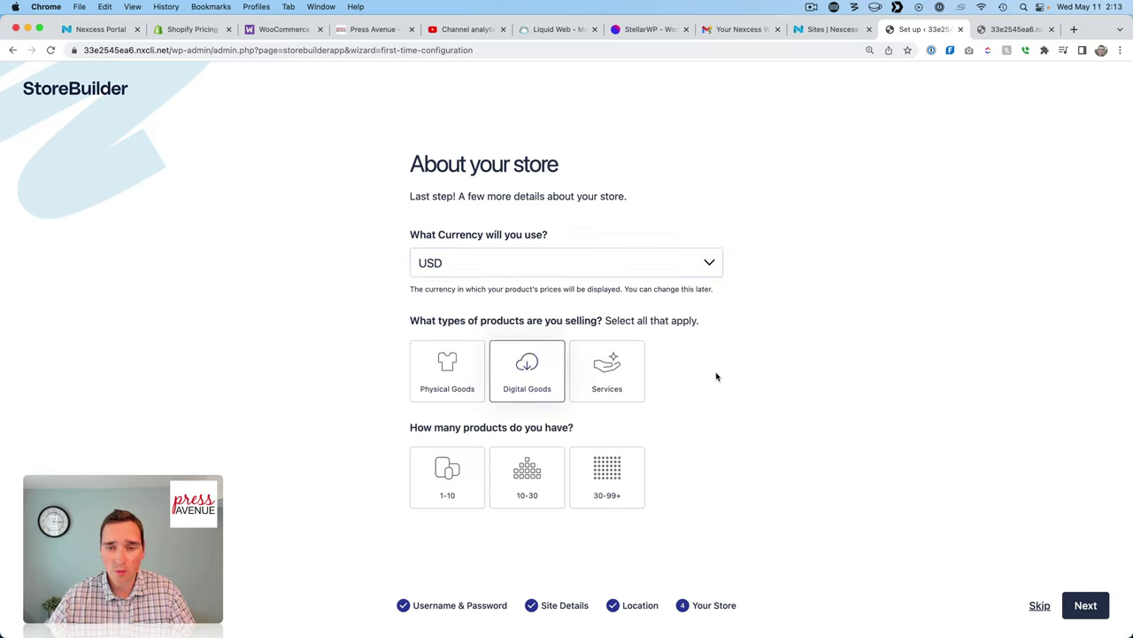
{"action": "left_click", "coordinate": [572, 390]}
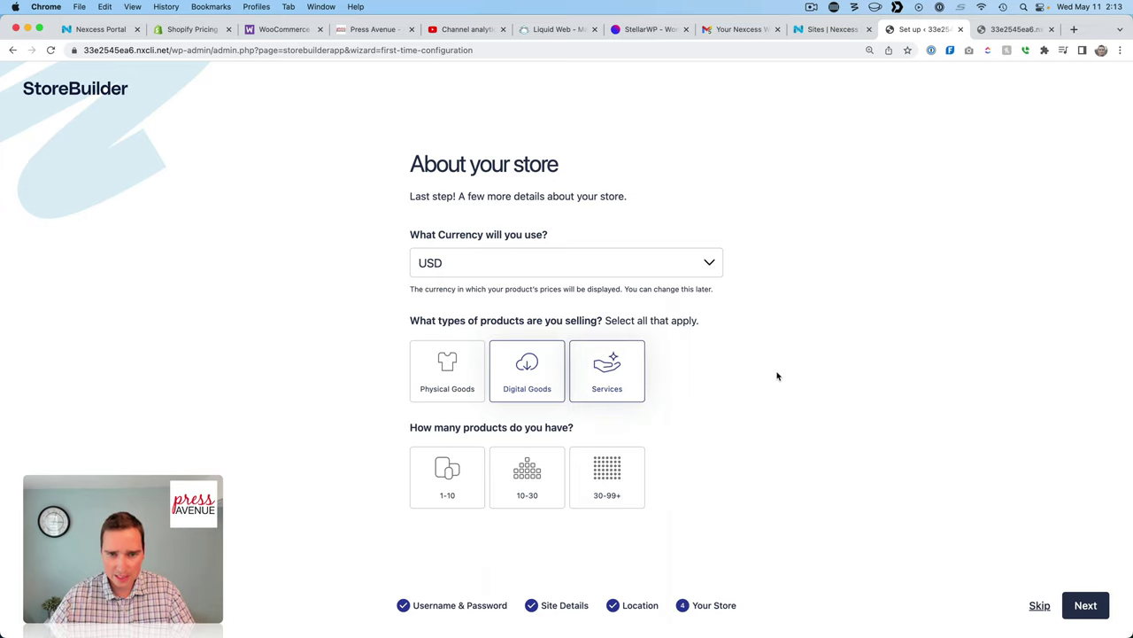
{"action": "left_click", "coordinate": [463, 484]}
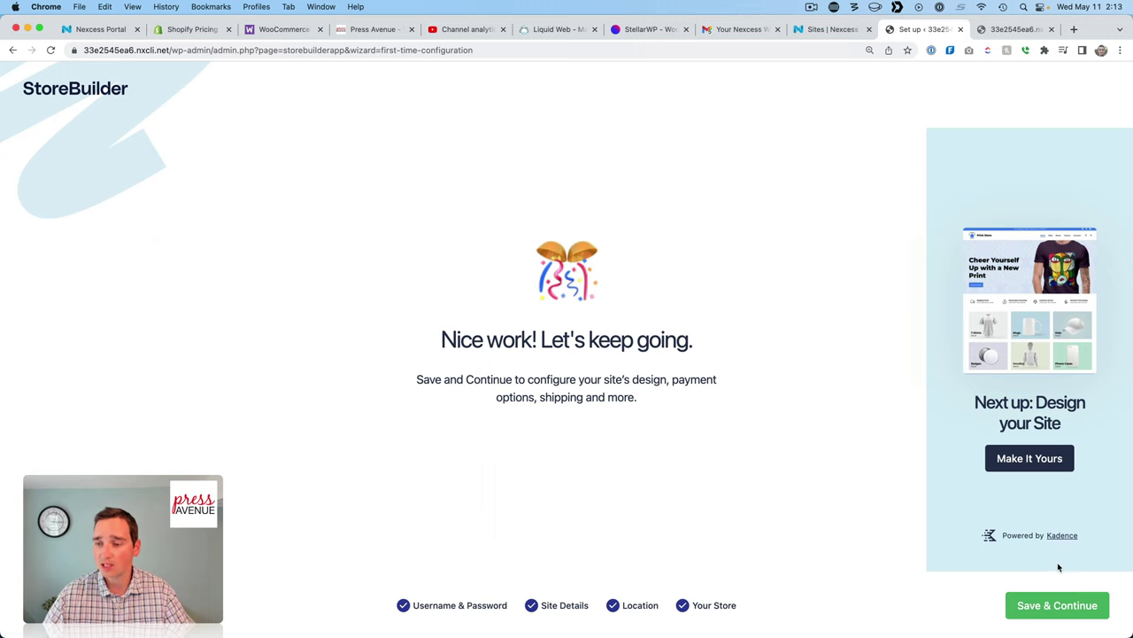
Save the store details and scroll the Setup your store page down to Configure payment.
{"action": "left_click", "coordinate": [1063, 606]}
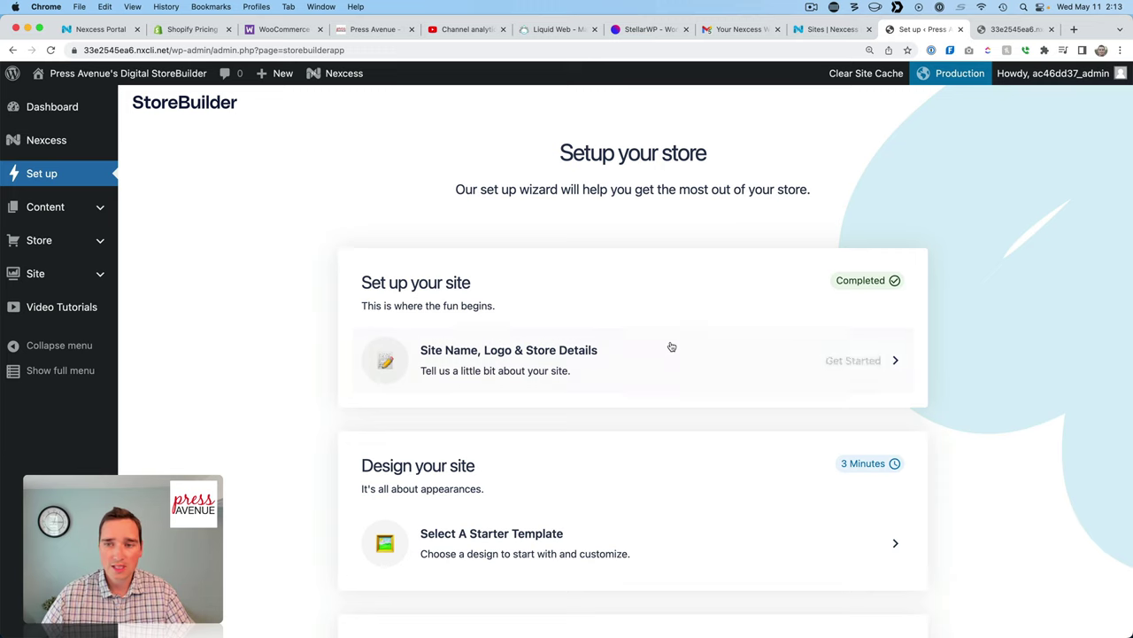
{"action": "scroll", "coordinate": [673, 363], "scroll_direction": "down", "scroll_amount": 3}
{"action": "scroll", "coordinate": [673, 363], "scroll_direction": "down", "scroll_amount": 2}
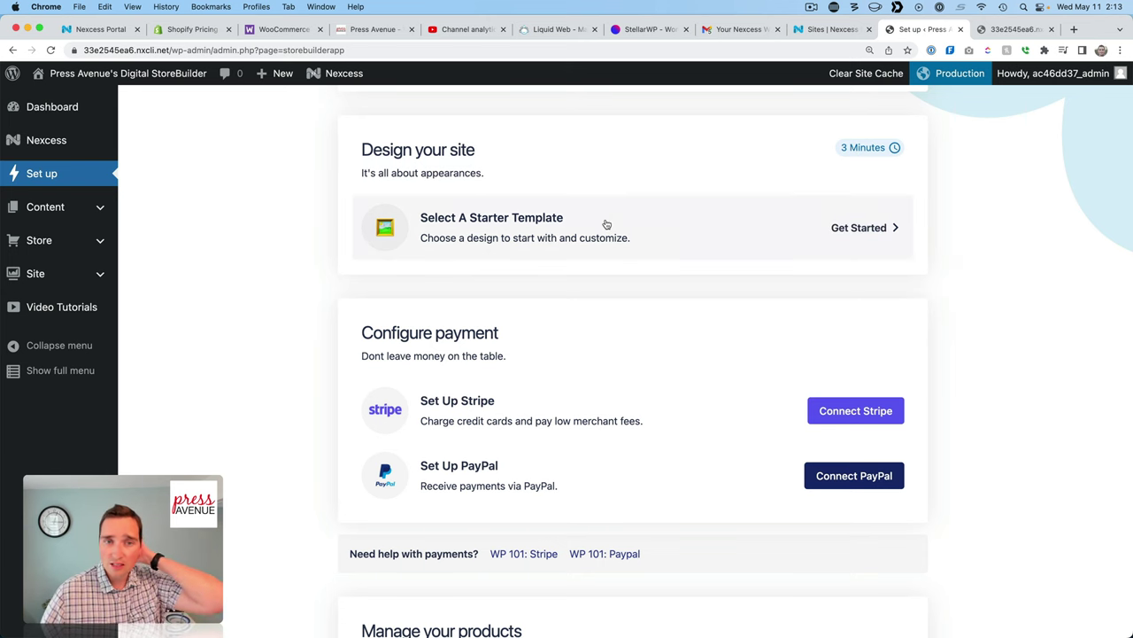
Open the starter template gallery and select the Outdoor Shop camping template.
{"action": "left_click", "coordinate": [815, 227]}
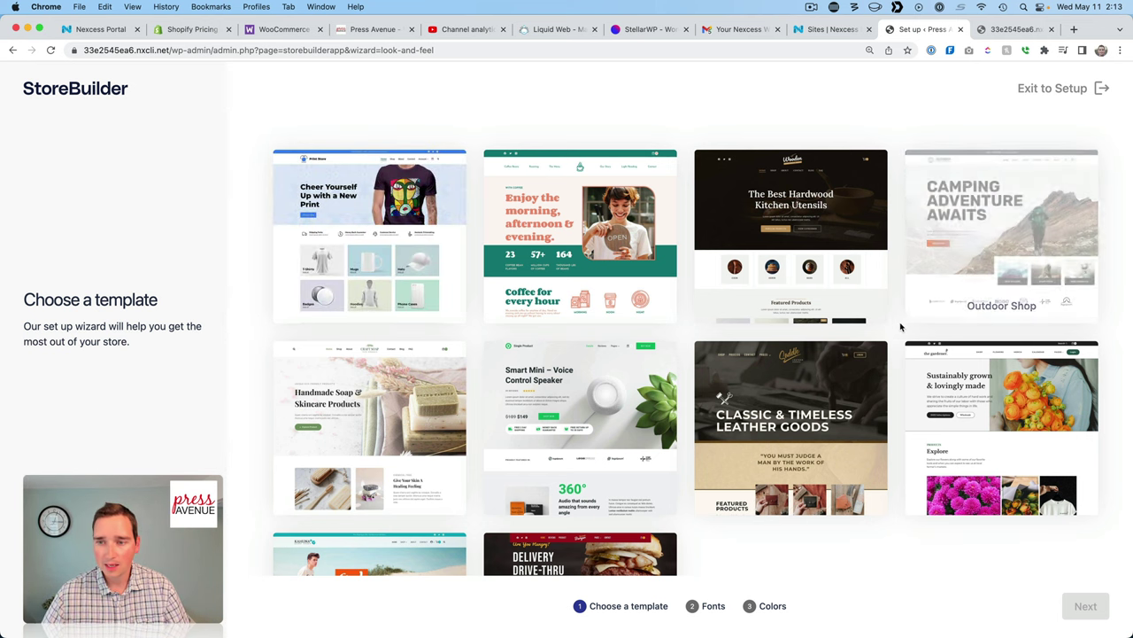
{"action": "scroll", "coordinate": [897, 326], "scroll_direction": "down", "scroll_amount": 2}
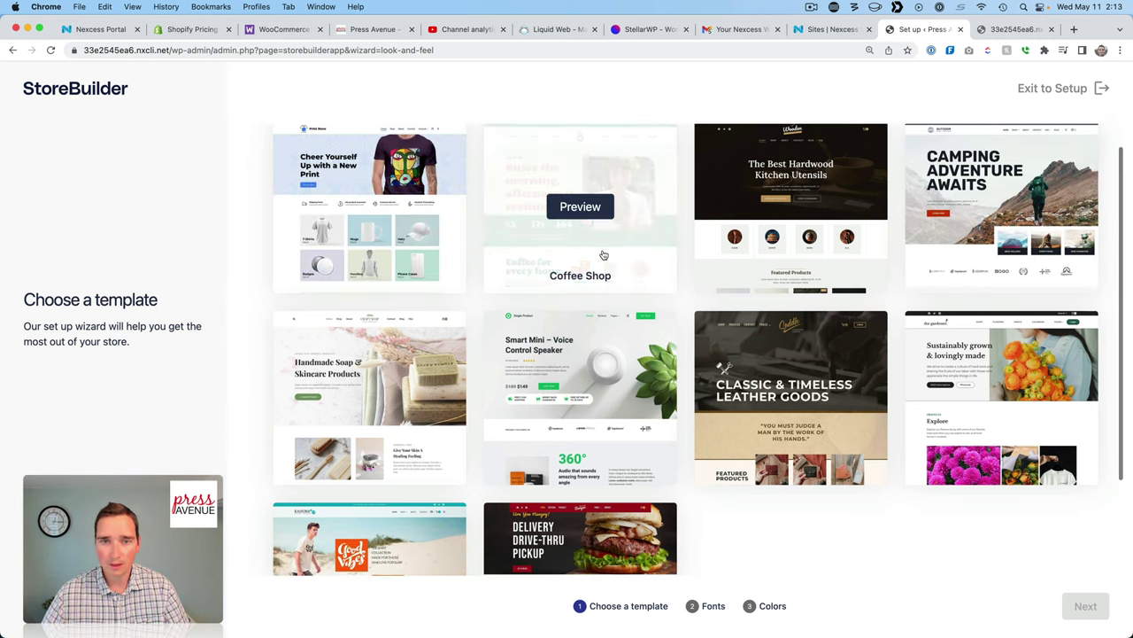
{"action": "scroll", "coordinate": [265, 258], "scroll_direction": "down", "scroll_amount": 3}
{"action": "scroll", "coordinate": [265, 258], "scroll_direction": "down", "scroll_amount": 2}
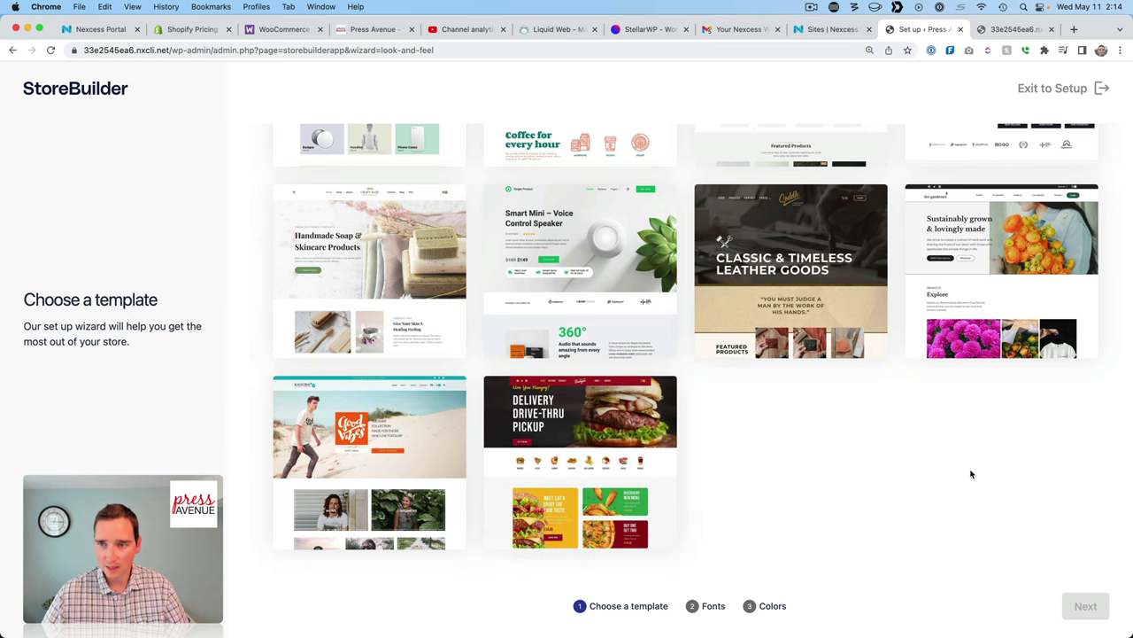
{"action": "scroll", "coordinate": [971, 474], "scroll_direction": "up", "scroll_amount": 5}
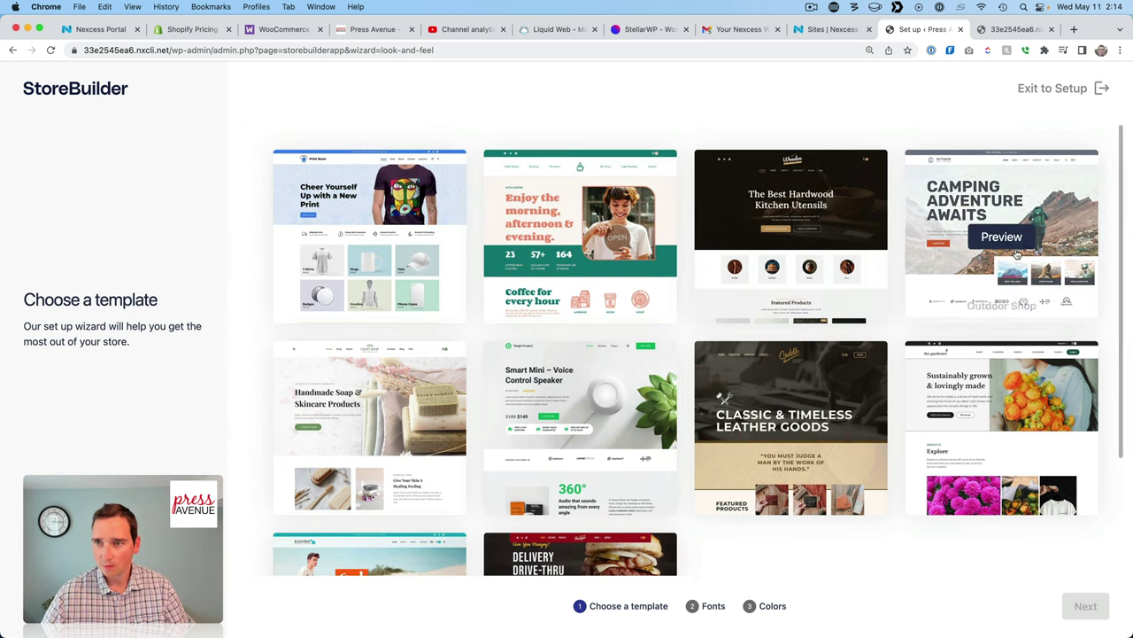
{"action": "left_click", "coordinate": [1009, 240]}
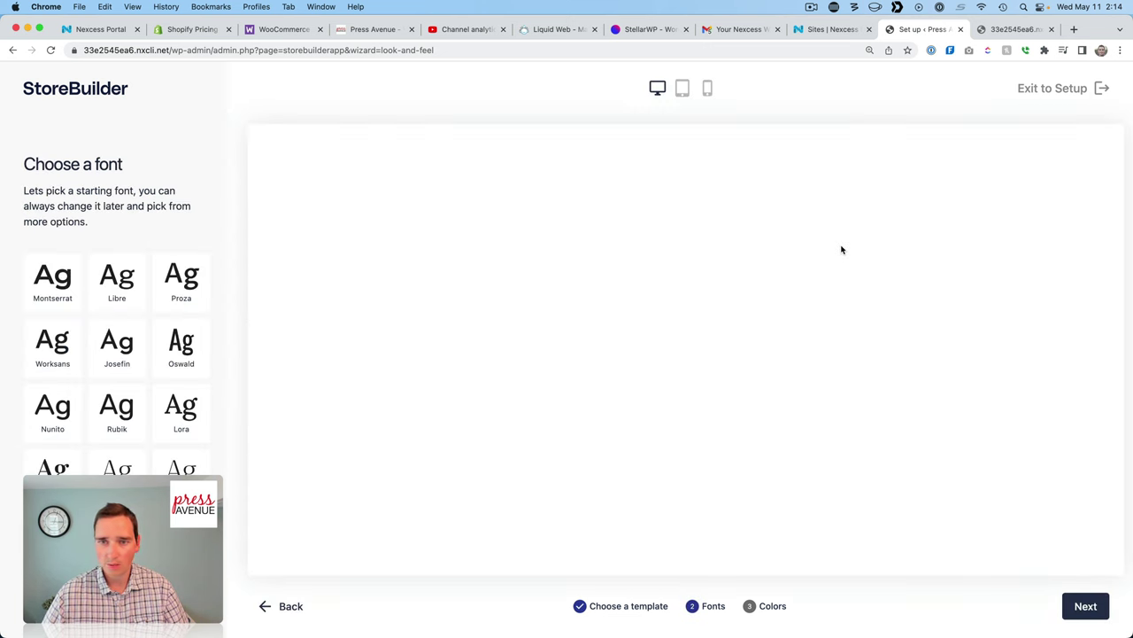
{"action": "scroll", "coordinate": [763, 316], "scroll_direction": "down", "scroll_amount": 2}
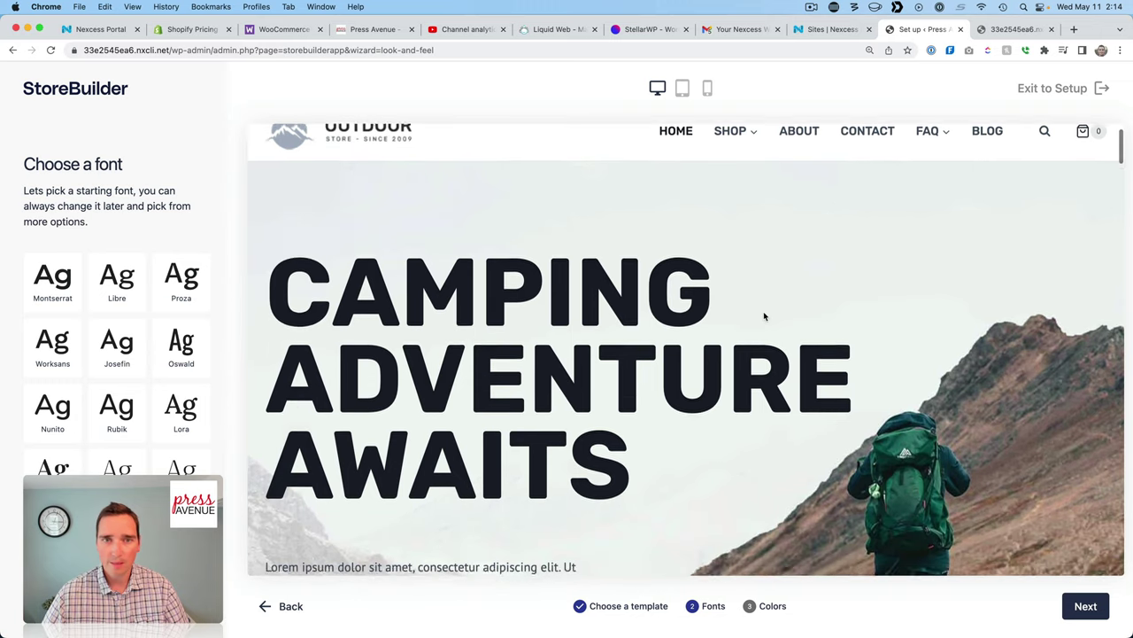
{"action": "scroll", "coordinate": [763, 316], "scroll_direction": "up", "scroll_amount": 2}
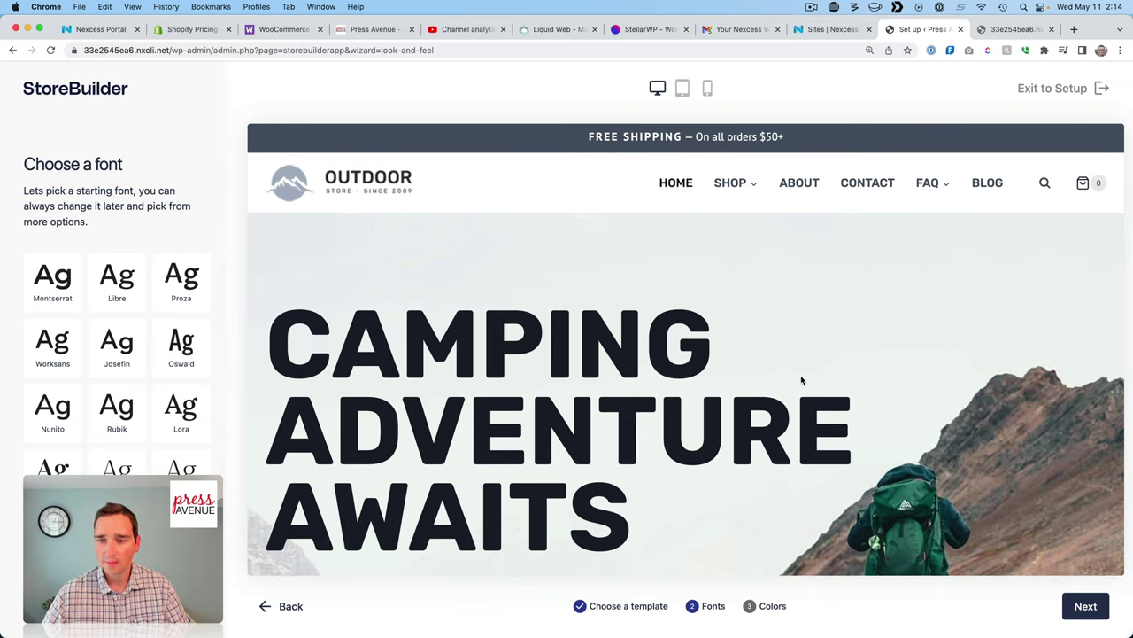
{"action": "scroll", "coordinate": [801, 379], "scroll_direction": "down", "scroll_amount": 10}
{"action": "scroll", "coordinate": [802, 379], "scroll_direction": "down", "scroll_amount": 10}
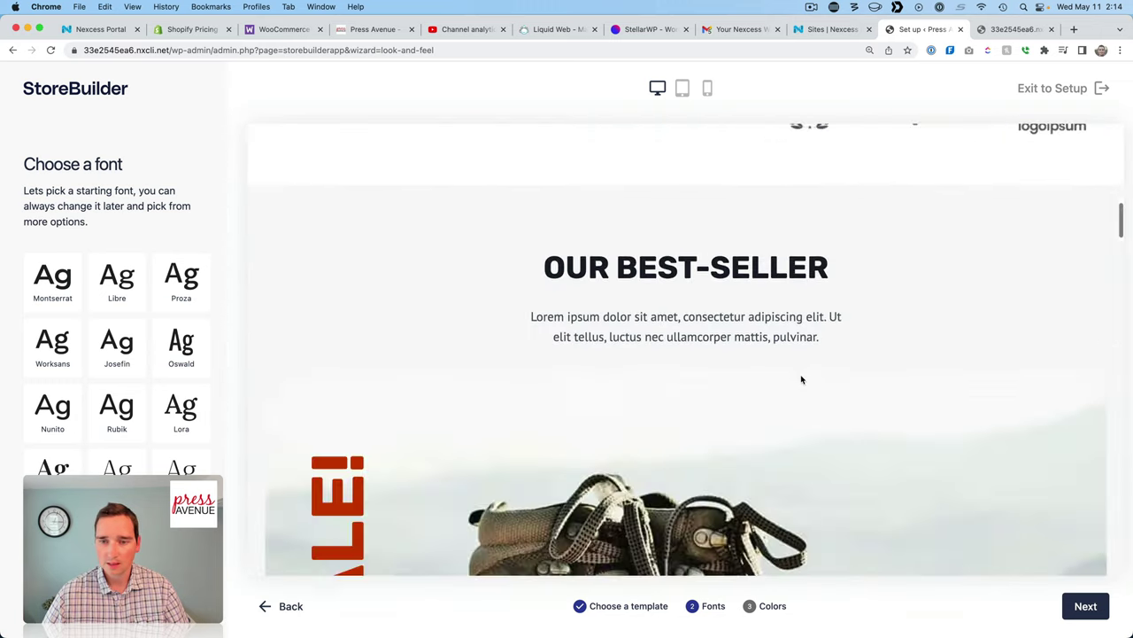
{"action": "scroll", "coordinate": [802, 379], "scroll_direction": "down", "scroll_amount": 5}
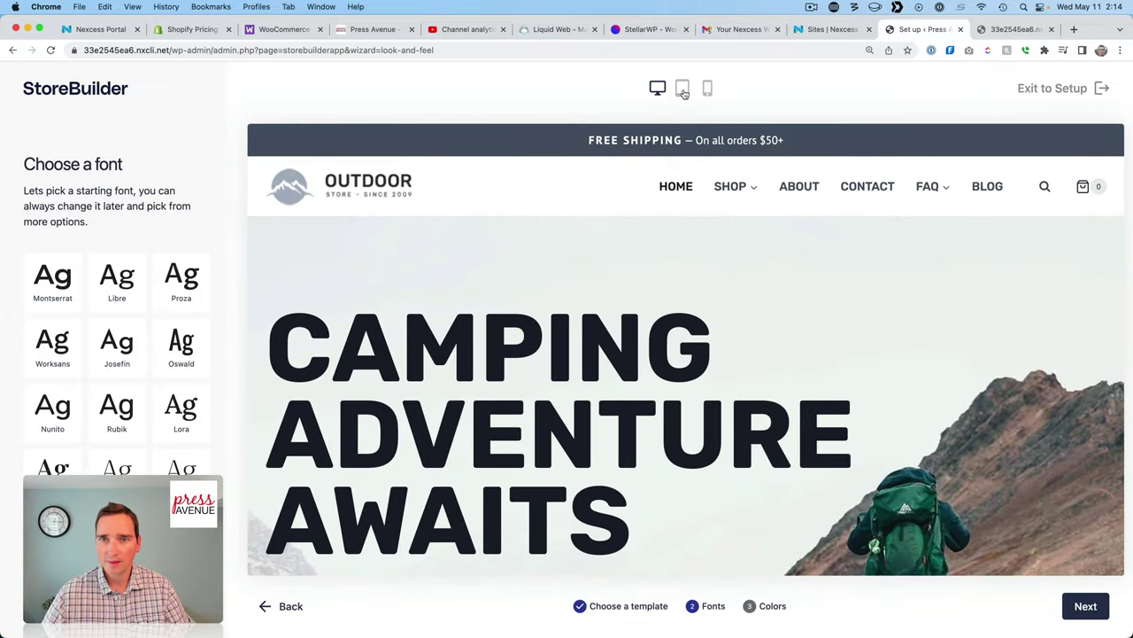
Preview Outdoor Shop at tablet and phone widths, then go back to the template gallery.
{"action": "left_click", "coordinate": [684, 93]}
{"action": "left_click", "coordinate": [708, 89]}
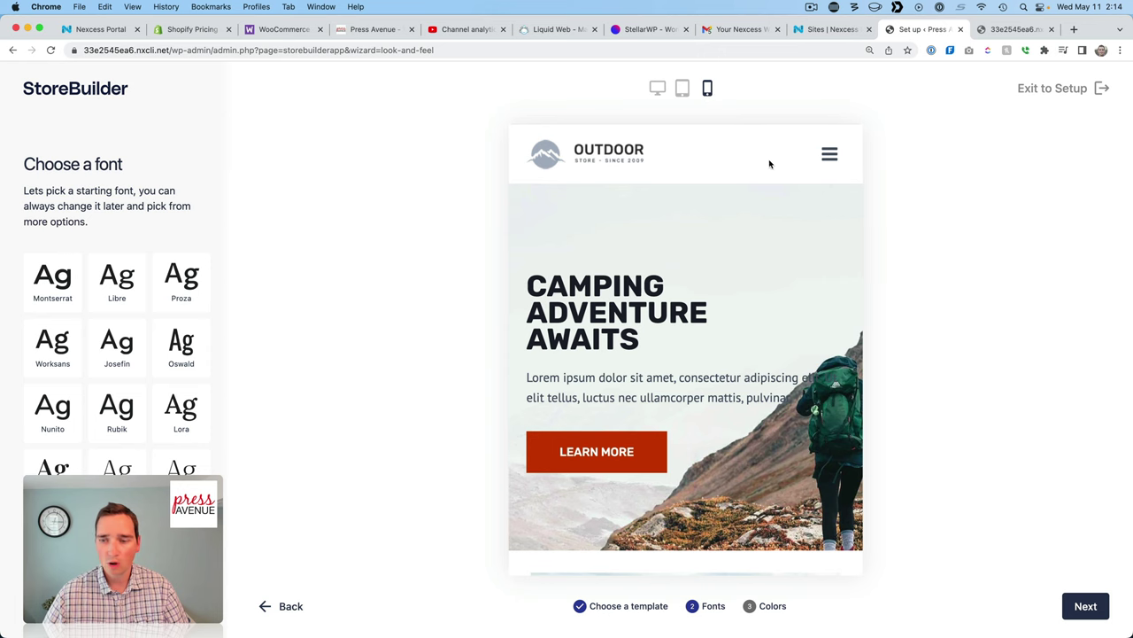
{"action": "left_click", "coordinate": [288, 608]}
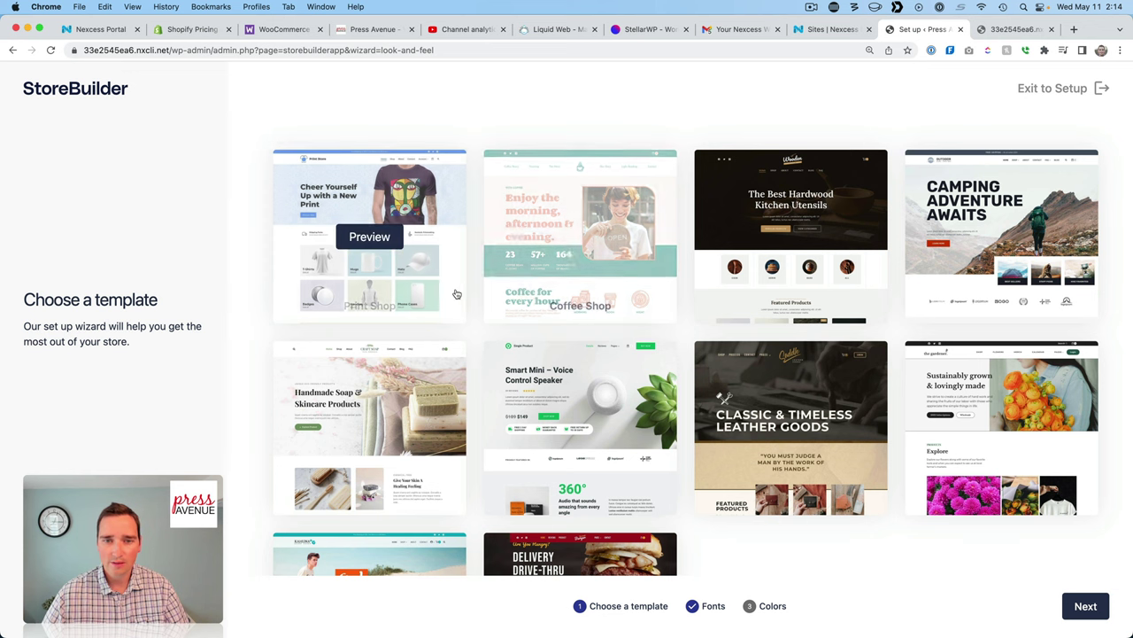
{"action": "scroll", "coordinate": [468, 294], "scroll_direction": "down", "scroll_amount": 1}
{"action": "scroll", "coordinate": [468, 294], "scroll_direction": "down", "scroll_amount": 4}
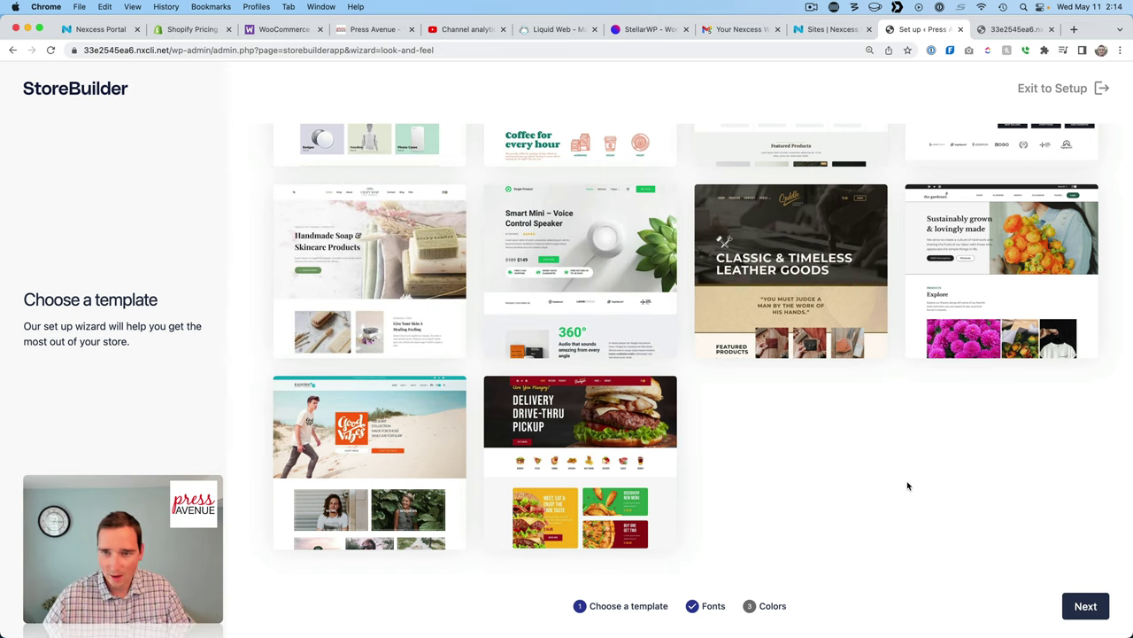
{"action": "scroll", "coordinate": [907, 486], "scroll_direction": "up", "scroll_amount": 4}
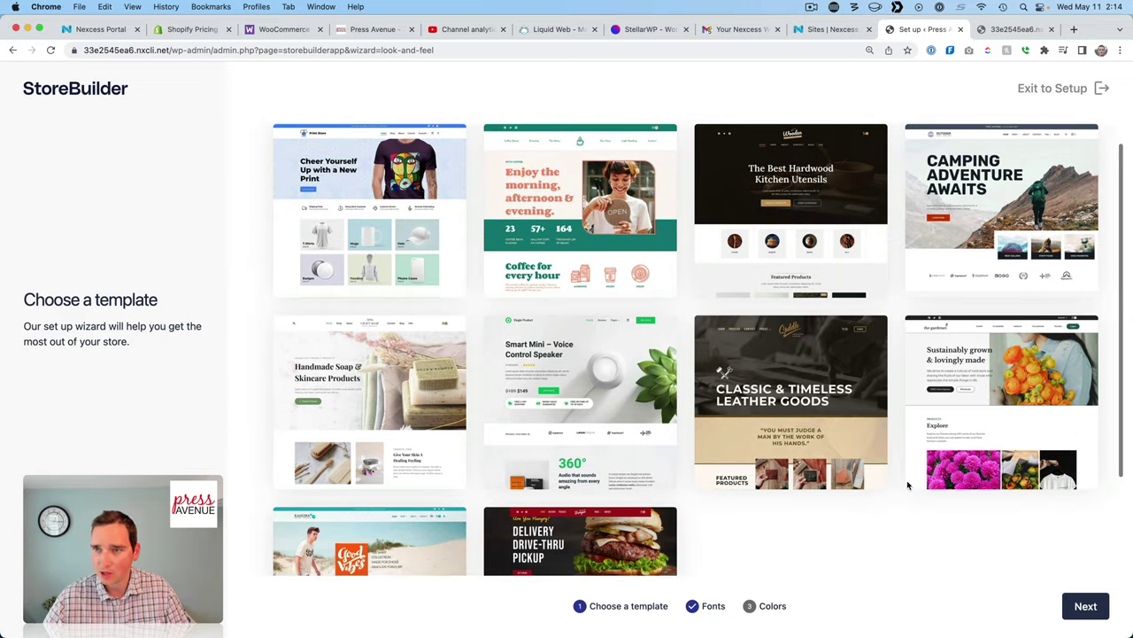
Pick the Single Product speaker template and preview it at desktop width.
{"action": "left_click", "coordinate": [651, 457]}
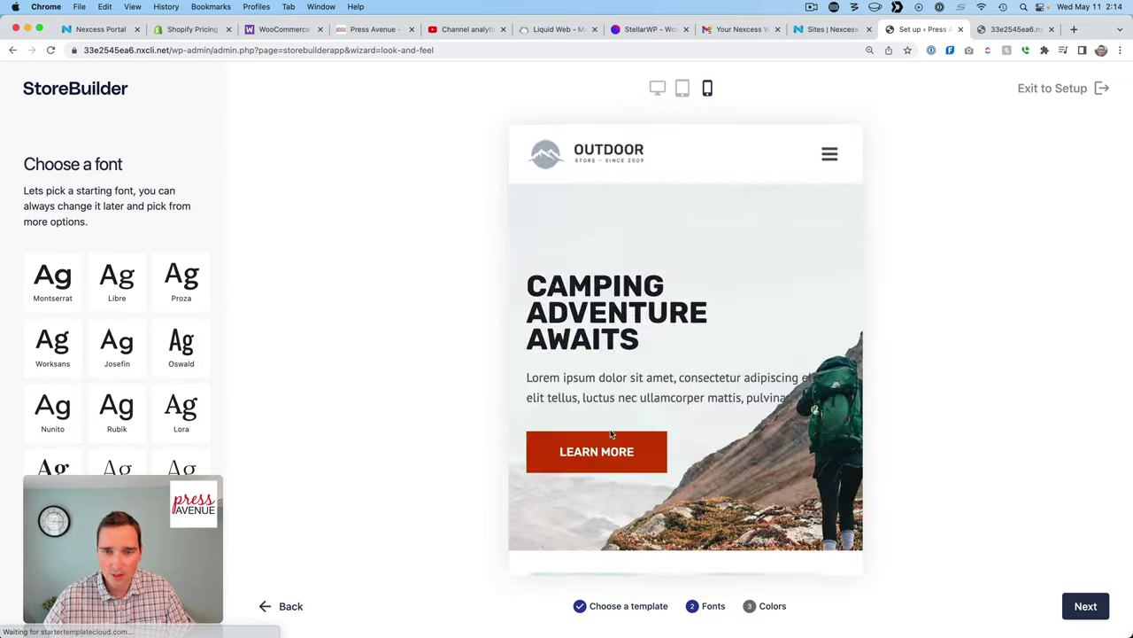
{"action": "left_click", "coordinate": [657, 88]}
{"action": "scroll", "coordinate": [689, 262], "scroll_direction": "down", "scroll_amount": 3}
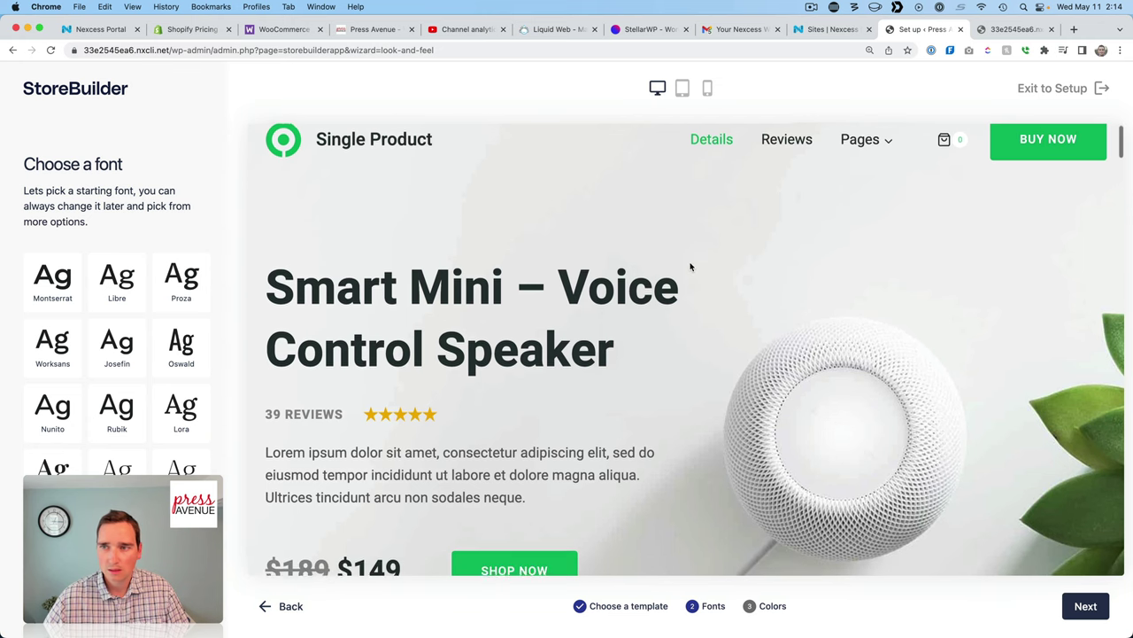
{"action": "scroll", "coordinate": [690, 266], "scroll_direction": "down", "scroll_amount": 10}
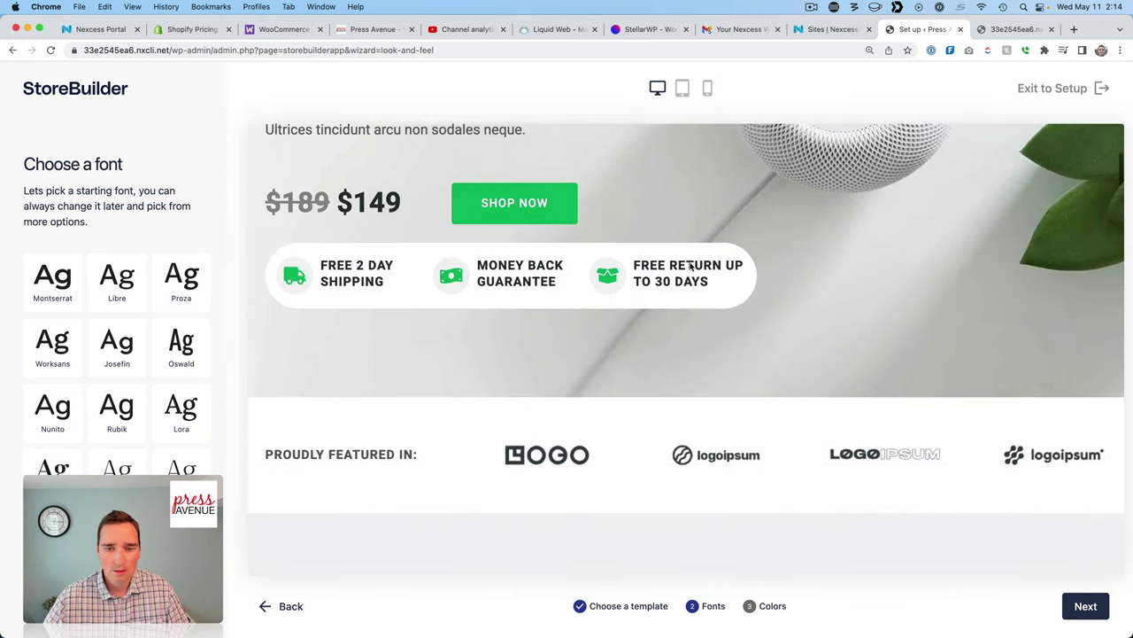
{"action": "scroll", "coordinate": [811, 395], "scroll_direction": "down", "scroll_amount": 3}
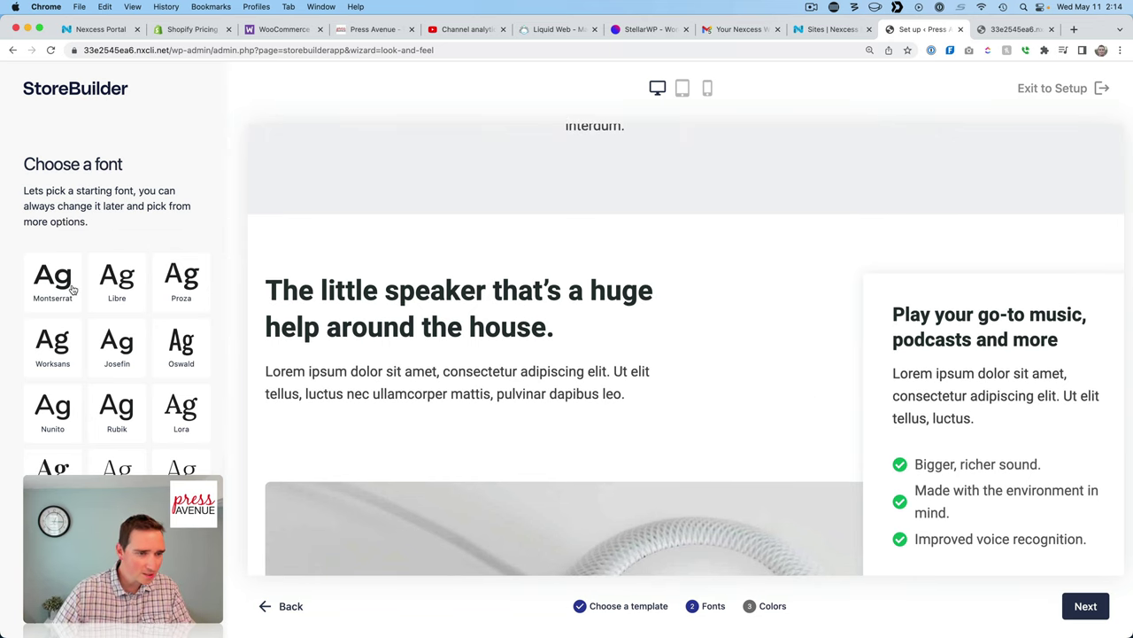
Try the Nunito, Worksans and Montserrat fonts, then settle on Libre.
{"action": "left_click", "coordinate": [56, 415]}
{"action": "scroll", "coordinate": [315, 399], "scroll_direction": "up", "scroll_amount": 10}
{"action": "left_click", "coordinate": [67, 352]}
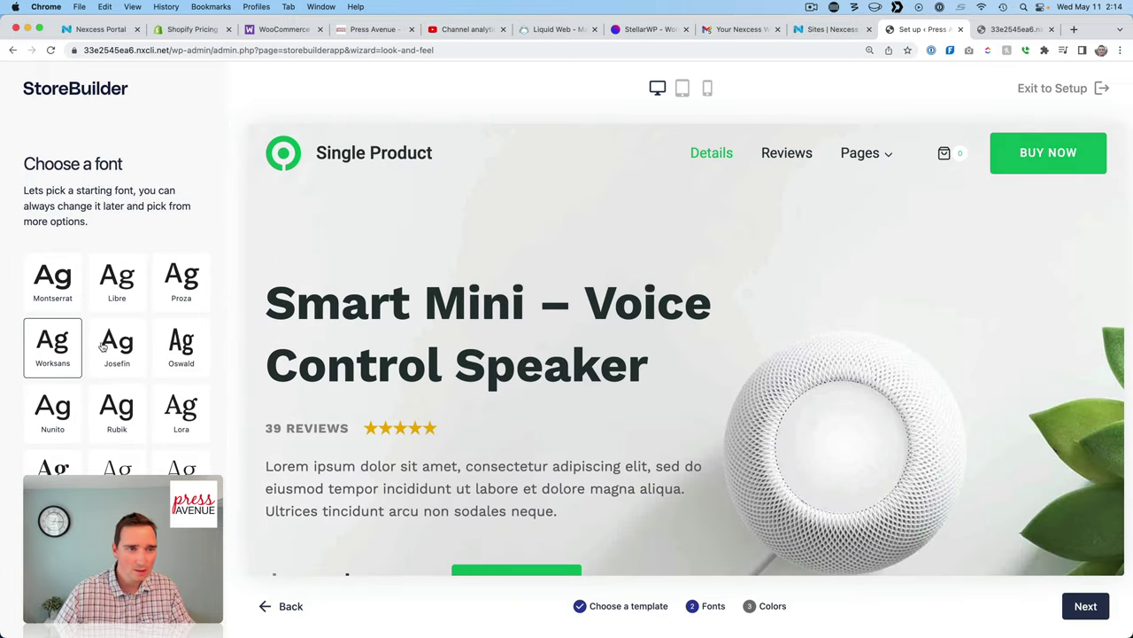
{"action": "left_click", "coordinate": [57, 282]}
{"action": "left_click", "coordinate": [112, 290]}
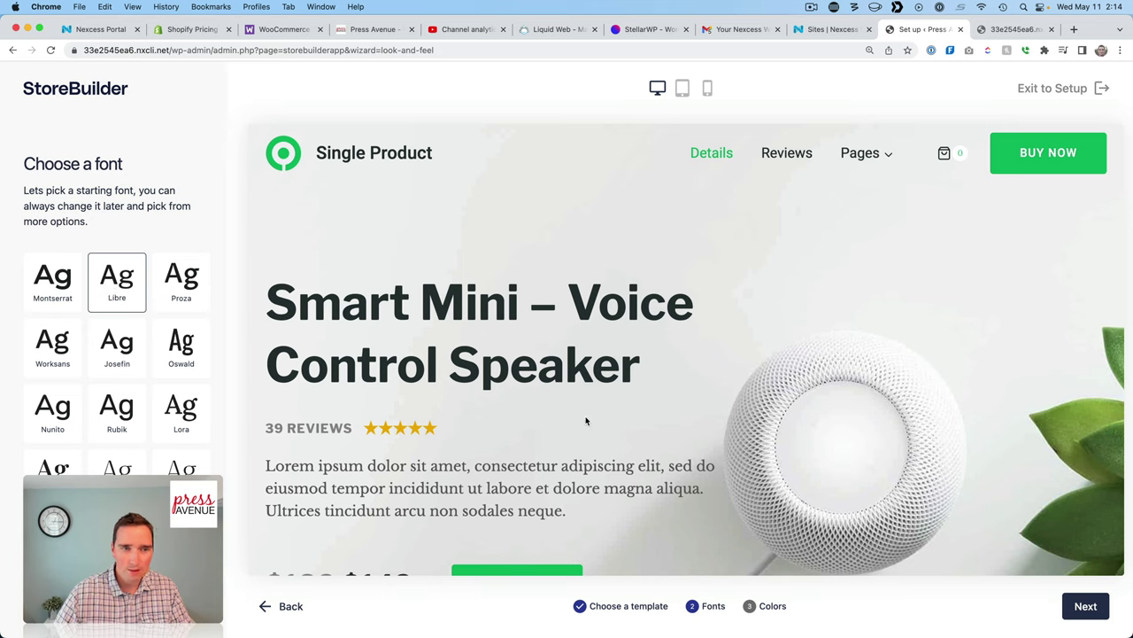
Apply the red and navy colour palette and look over the finished design preview.
{"action": "left_click", "coordinate": [1086, 605]}
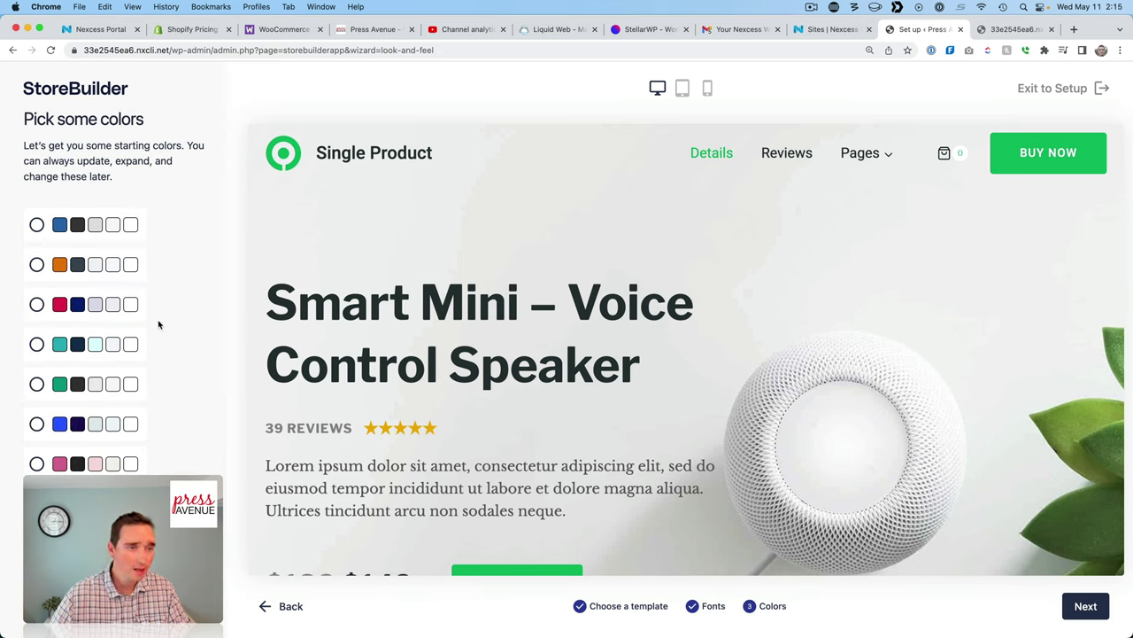
{"action": "scroll", "coordinate": [158, 321], "scroll_direction": "down", "scroll_amount": 2}
{"action": "left_click", "coordinate": [36, 272]}
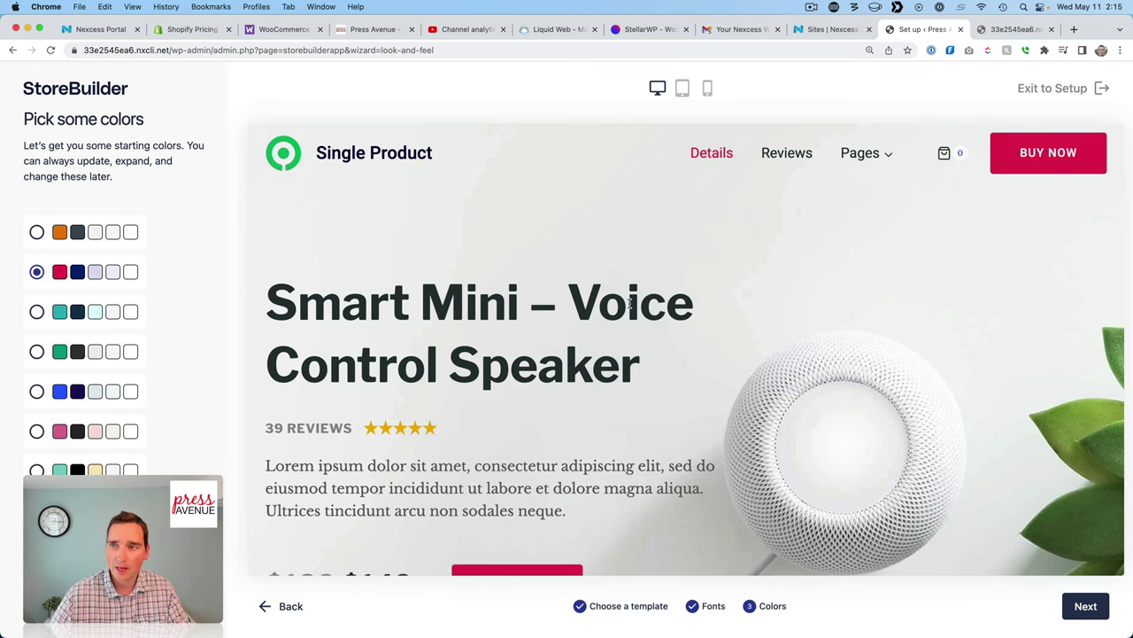
{"action": "scroll", "coordinate": [631, 304], "scroll_direction": "down", "scroll_amount": 3}
{"action": "scroll", "coordinate": [130, 337], "scroll_direction": "down", "scroll_amount": 3}
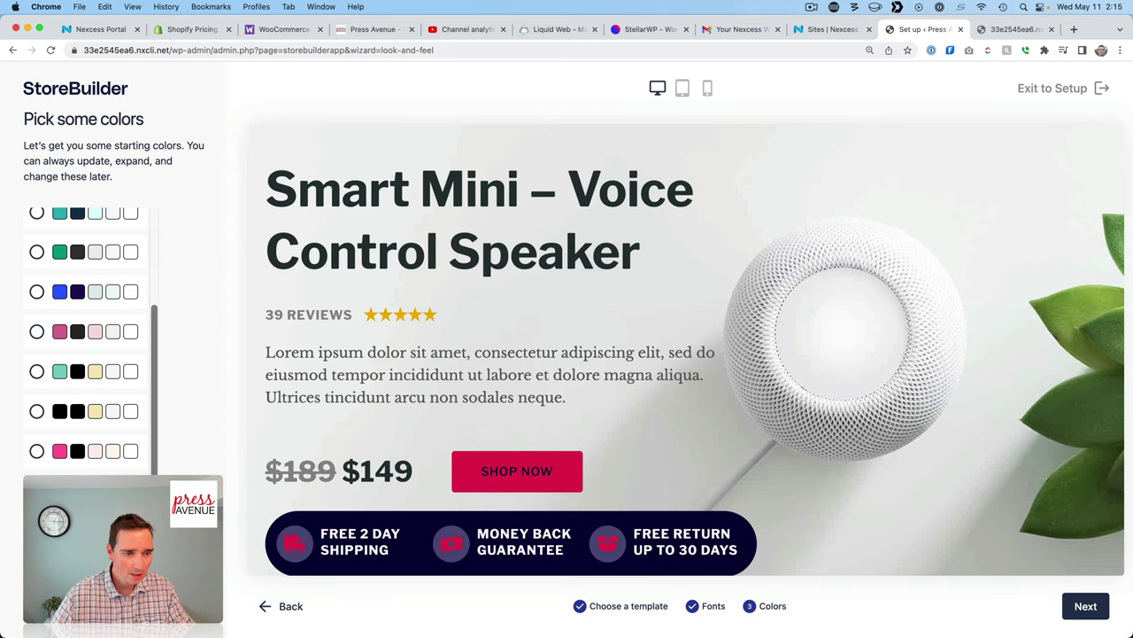
{"action": "scroll", "coordinate": [48, 319], "scroll_direction": "up", "scroll_amount": 3}
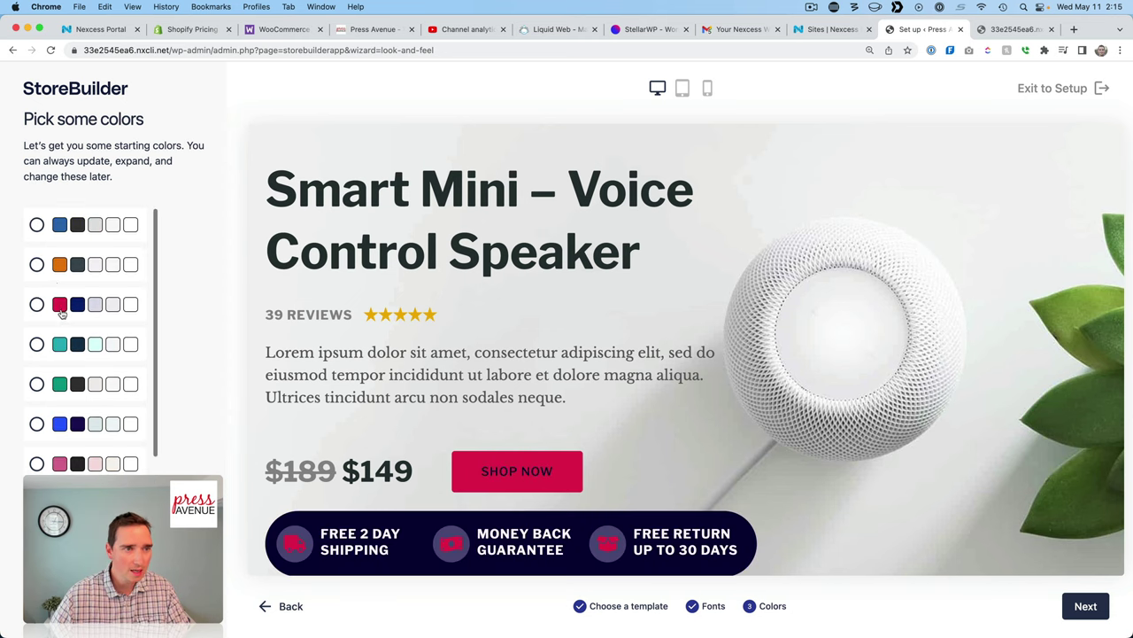
{"action": "left_click", "coordinate": [37, 303]}
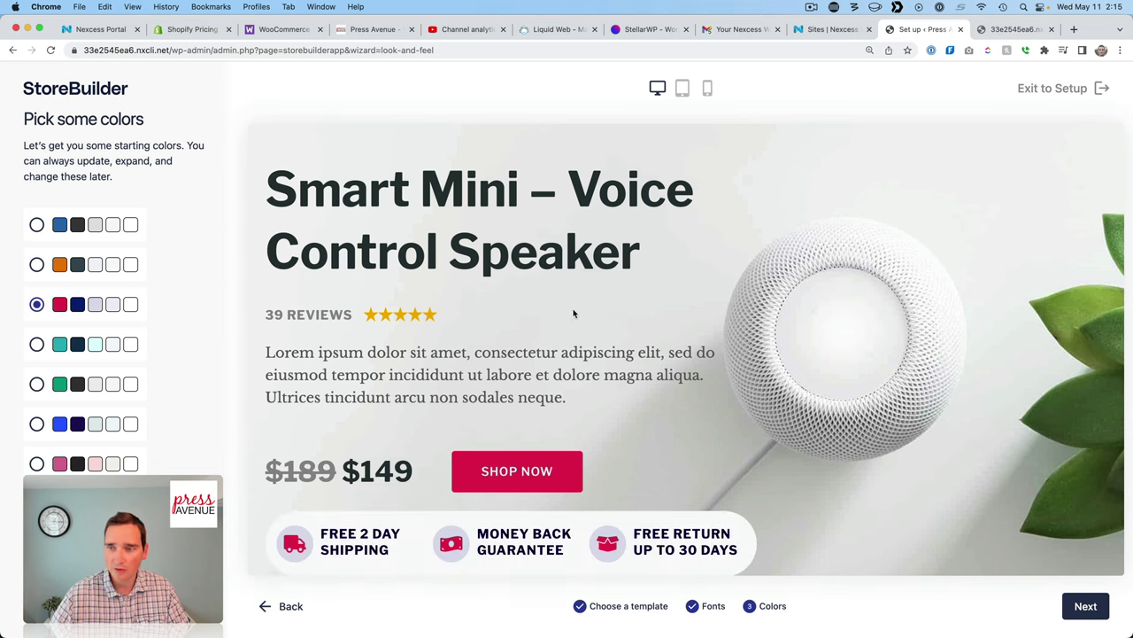
{"action": "left_click", "coordinate": [1081, 606]}
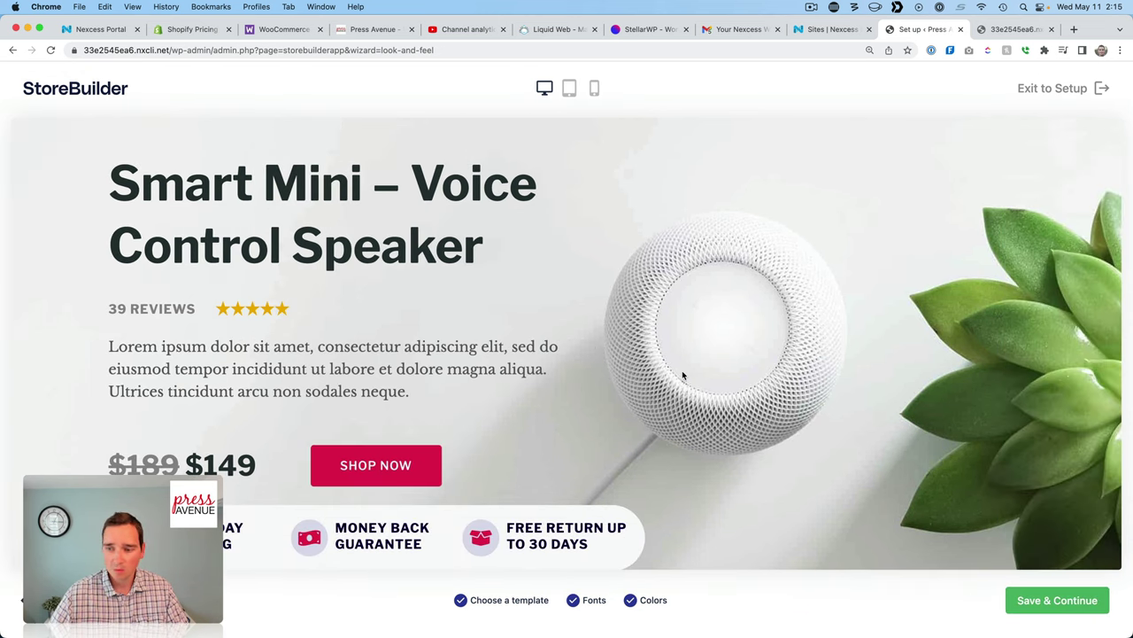
{"action": "scroll", "coordinate": [524, 478], "scroll_direction": "down", "scroll_amount": 10}
{"action": "scroll", "coordinate": [746, 496], "scroll_direction": "up", "scroll_amount": 15}
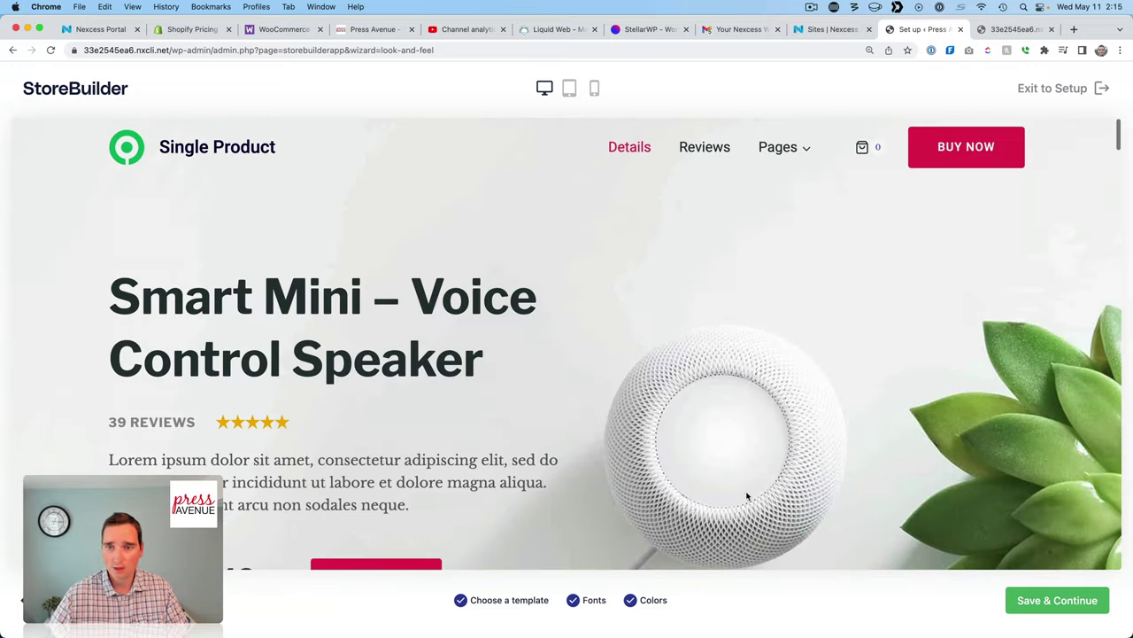
Save and import the Single Product template with Libre font and red/navy colours.
{"action": "left_click", "coordinate": [1035, 602]}
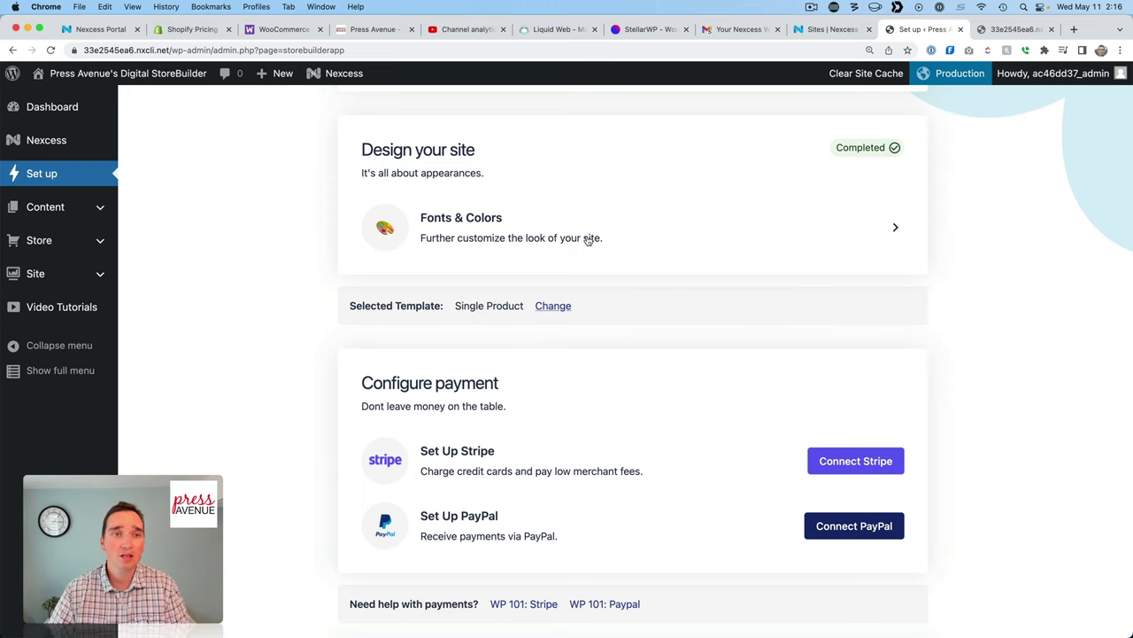
{"action": "mouse_move", "coordinate": [339, 80]}
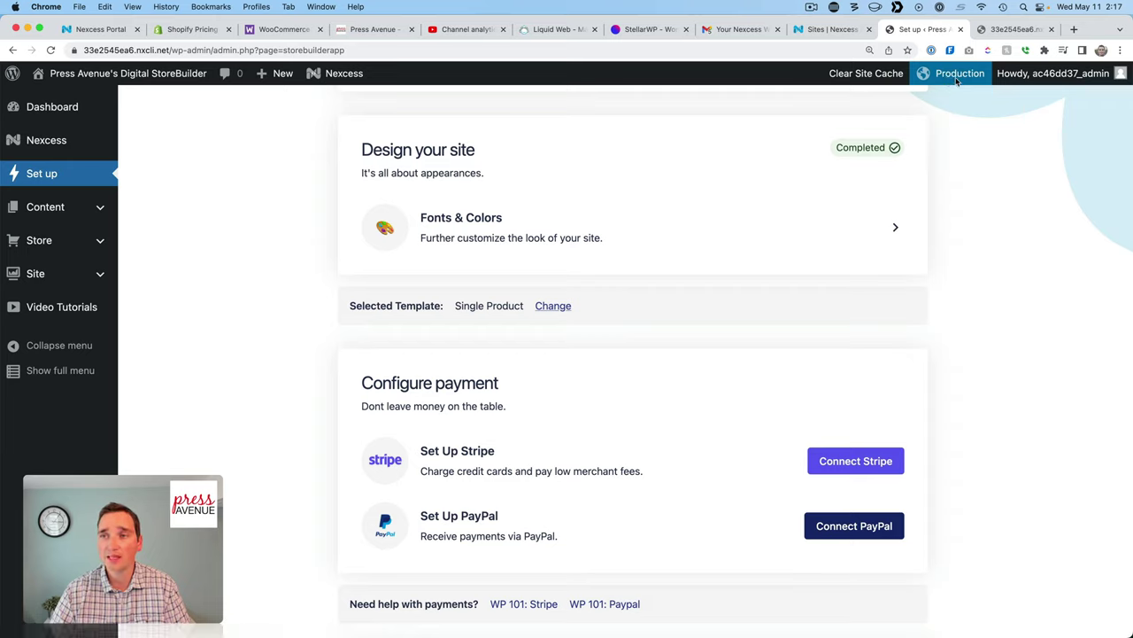
{"action": "mouse_move", "coordinate": [1083, 79]}
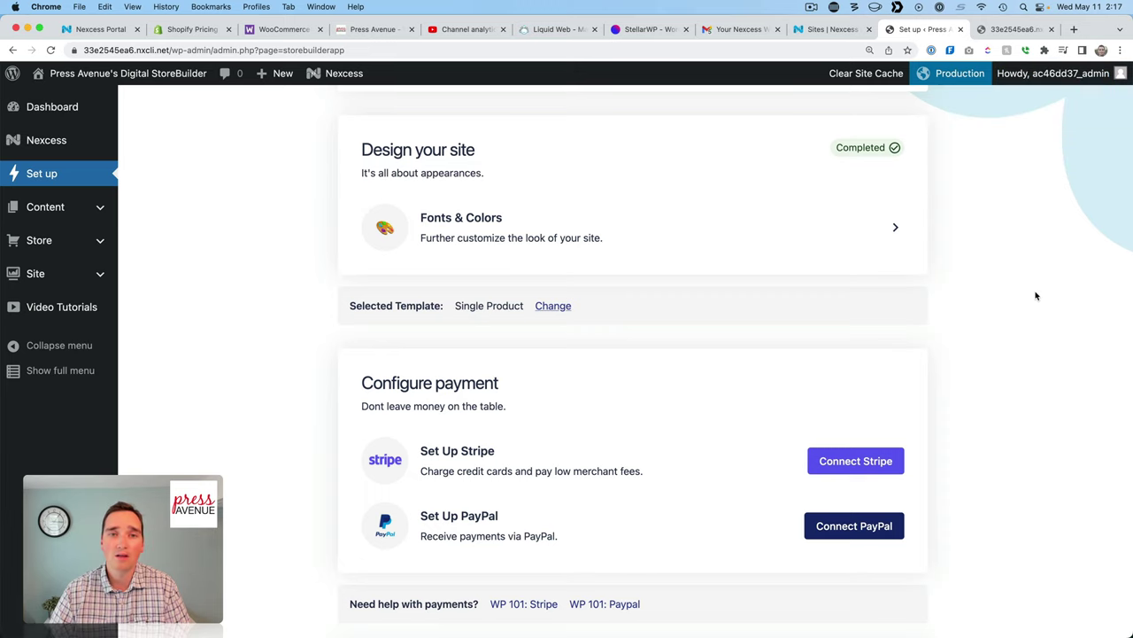
{"action": "scroll", "coordinate": [326, 258], "scroll_direction": "up", "scroll_amount": 3}
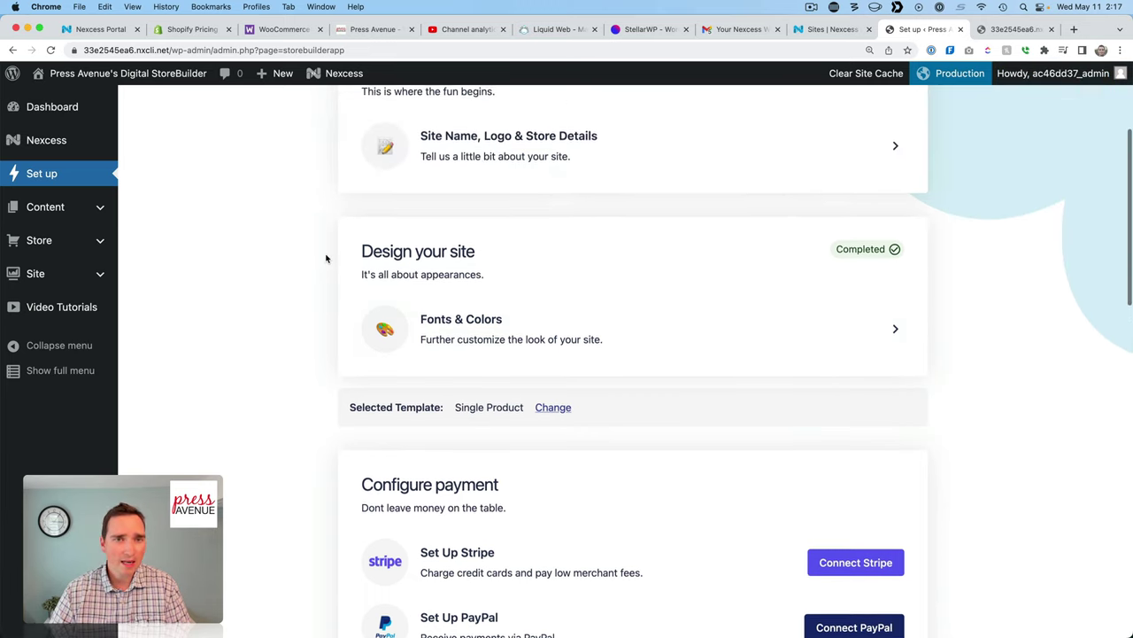
{"action": "scroll", "coordinate": [326, 258], "scroll_direction": "down", "scroll_amount": 3}
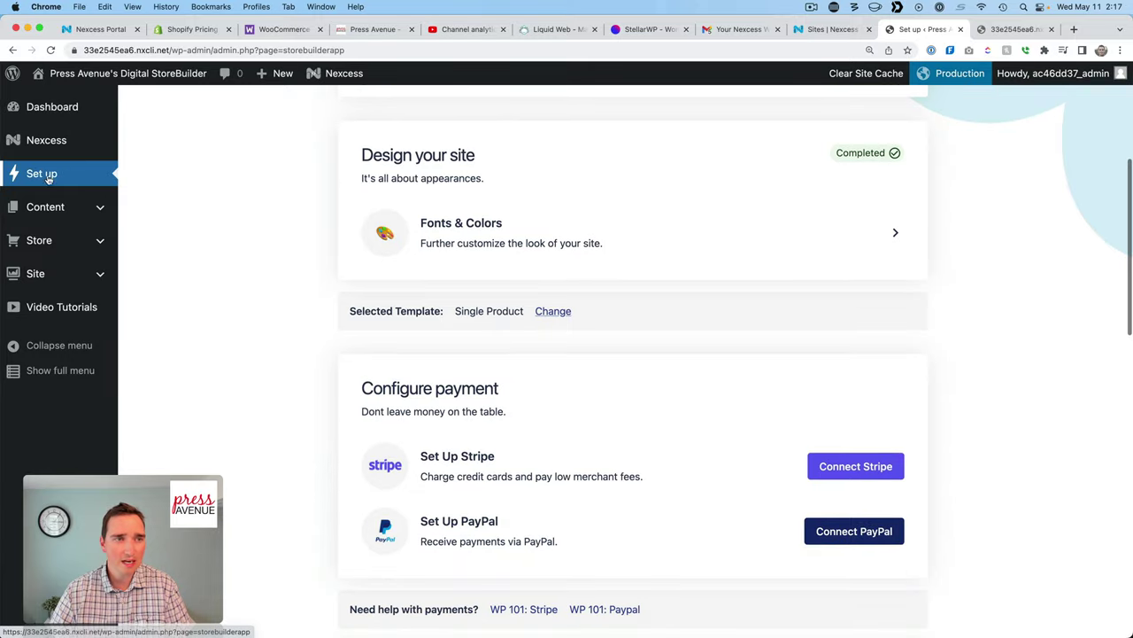
{"action": "scroll", "coordinate": [661, 252], "scroll_direction": "up", "scroll_amount": 2}
{"action": "scroll", "coordinate": [664, 252], "scroll_direction": "up", "scroll_amount": 3}
{"action": "scroll", "coordinate": [965, 273], "scroll_direction": "down", "scroll_amount": 4}
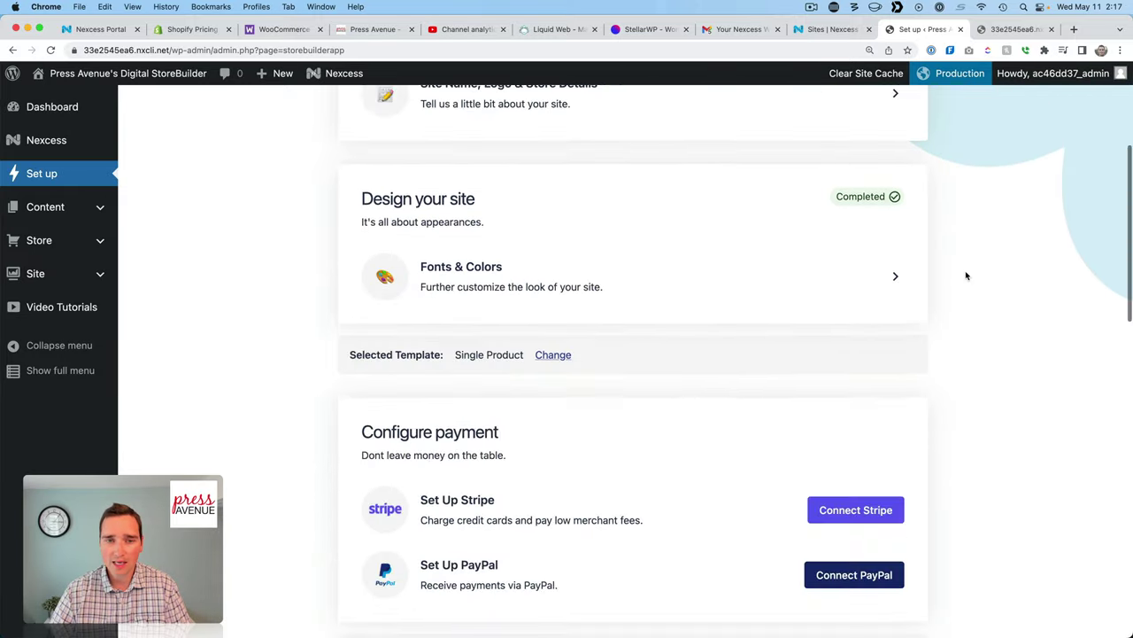
{"action": "scroll", "coordinate": [1010, 334], "scroll_direction": "down", "scroll_amount": 3}
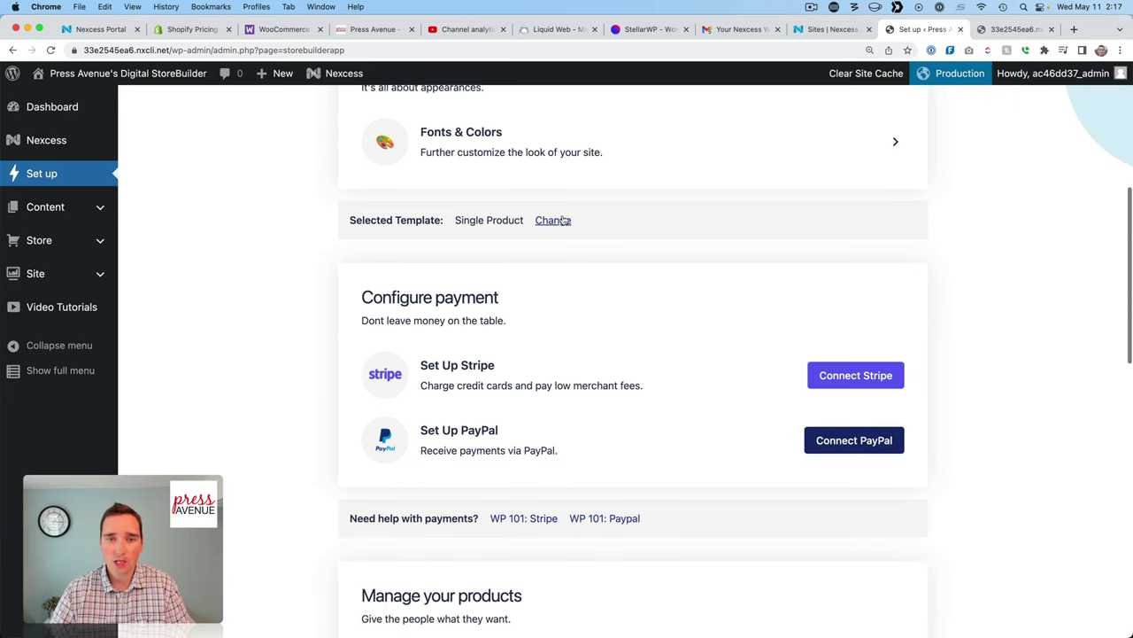
{"action": "scroll", "coordinate": [974, 305], "scroll_direction": "down", "scroll_amount": 4}
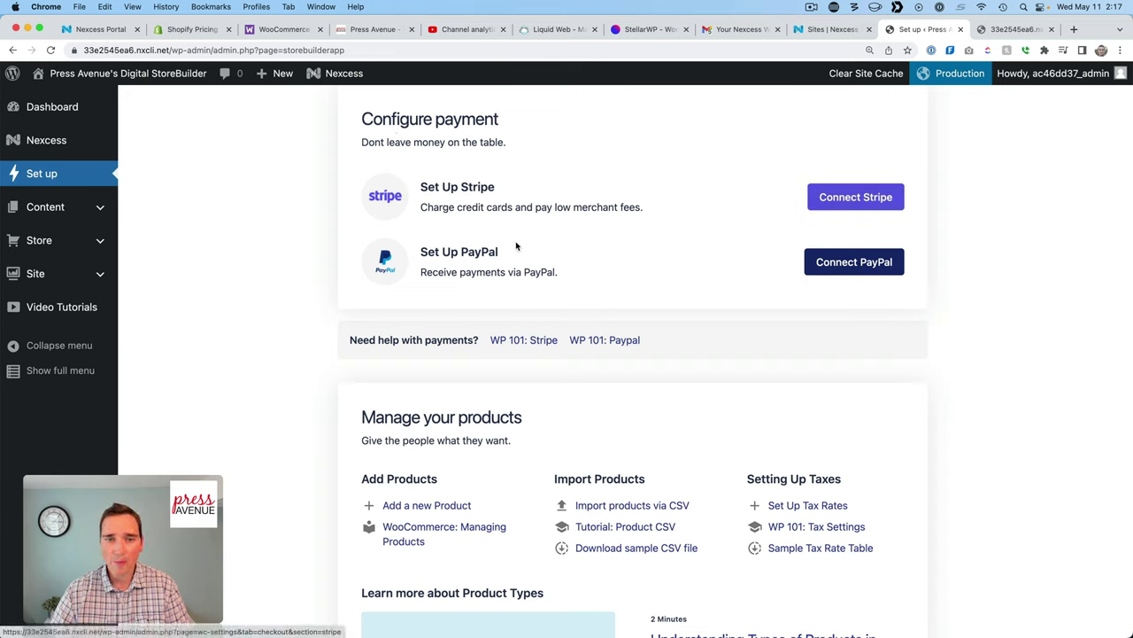
Open WooCommerce's Stripe payment page from the Configure payment section.
{"action": "left_click", "coordinate": [880, 204]}
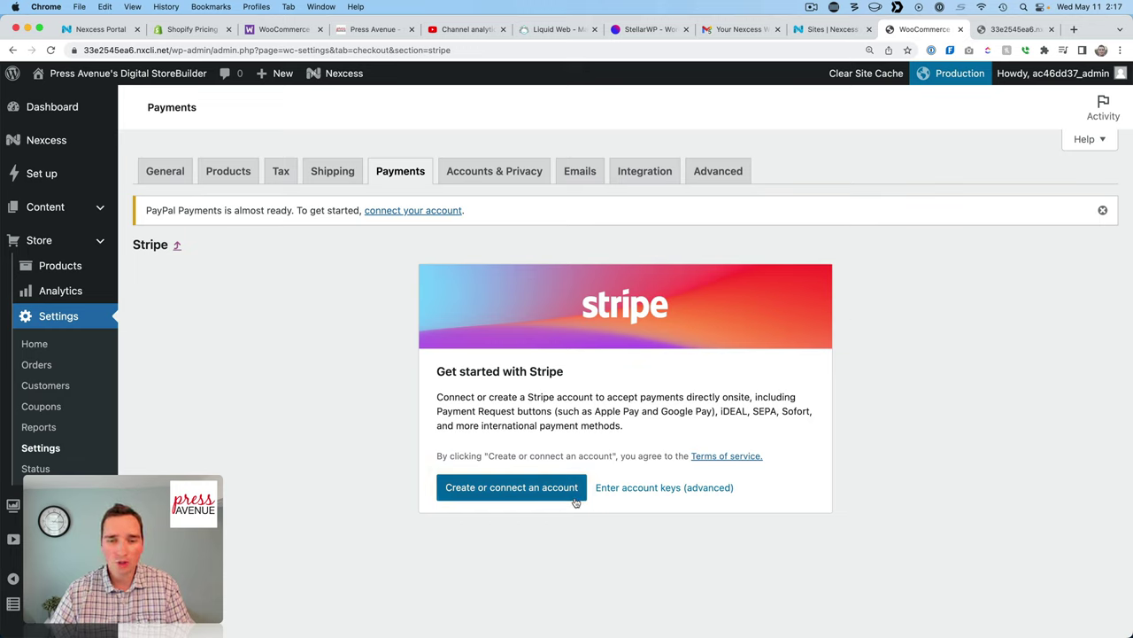
Connect the existing Stripe account to the store using the saved login e-mail.
{"action": "left_click", "coordinate": [510, 488]}
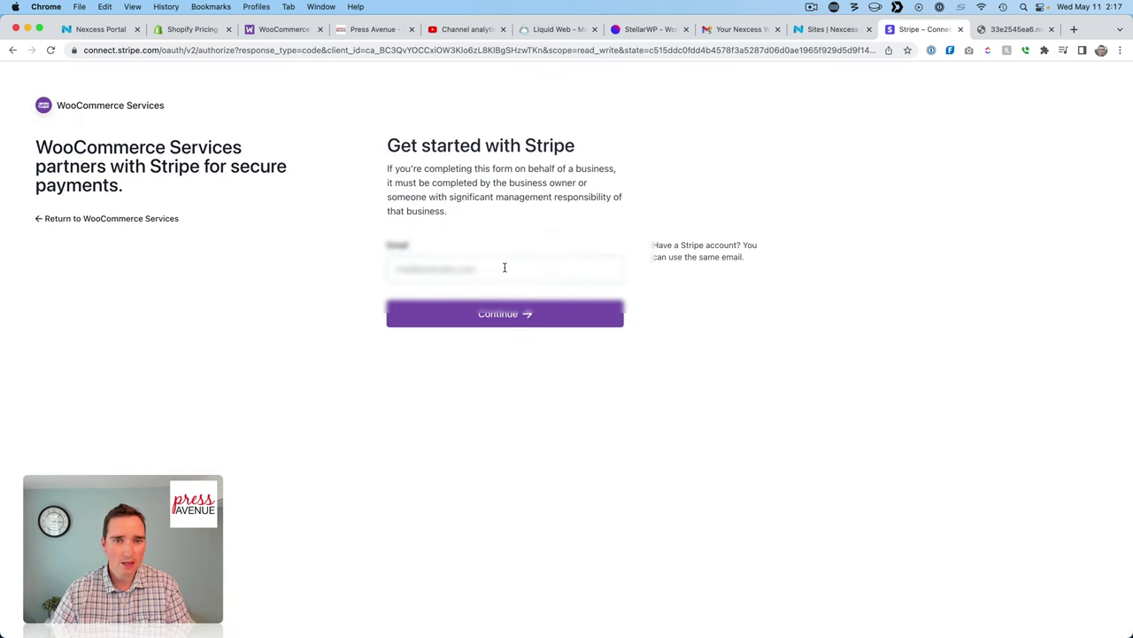
{"action": "left_click", "coordinate": [932, 50]}
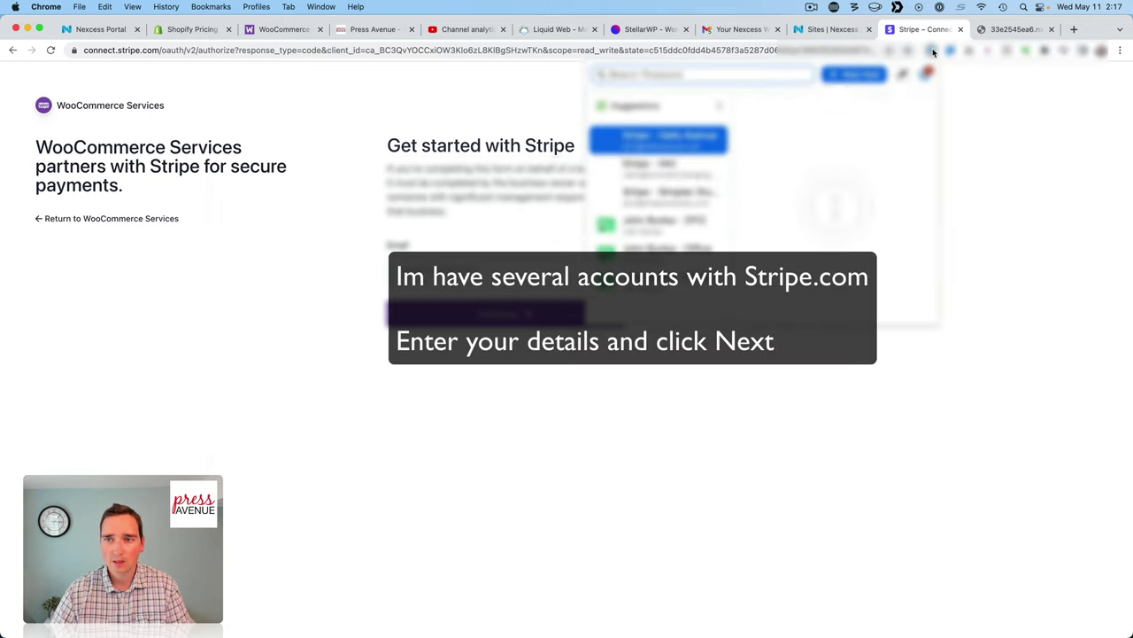
{"action": "left_click", "coordinate": [695, 209]}
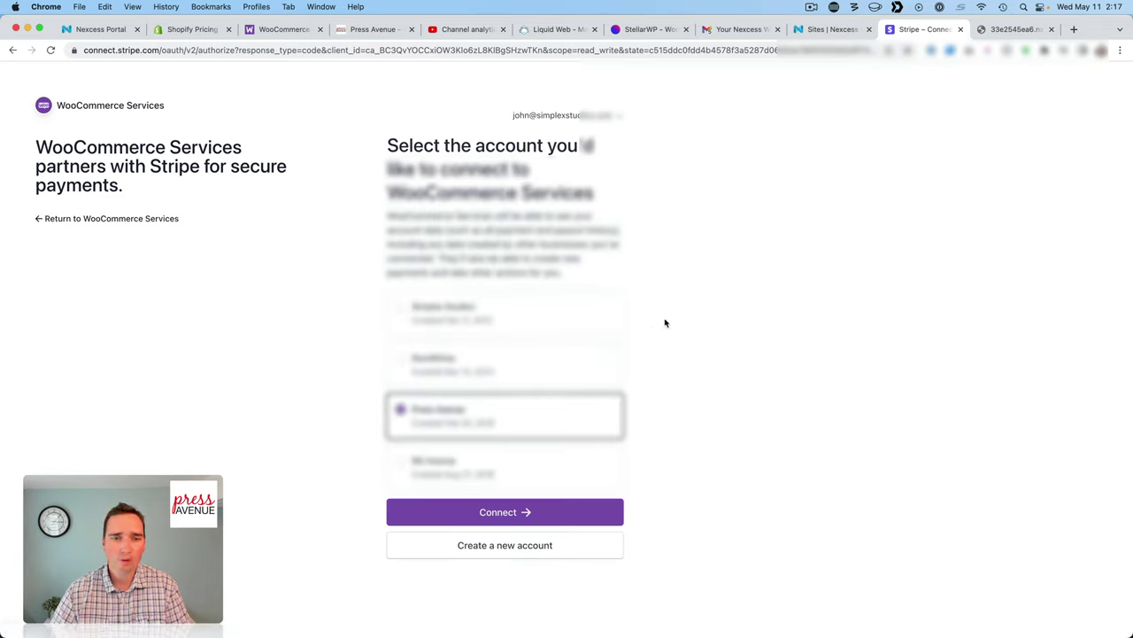
{"action": "left_click", "coordinate": [559, 516]}
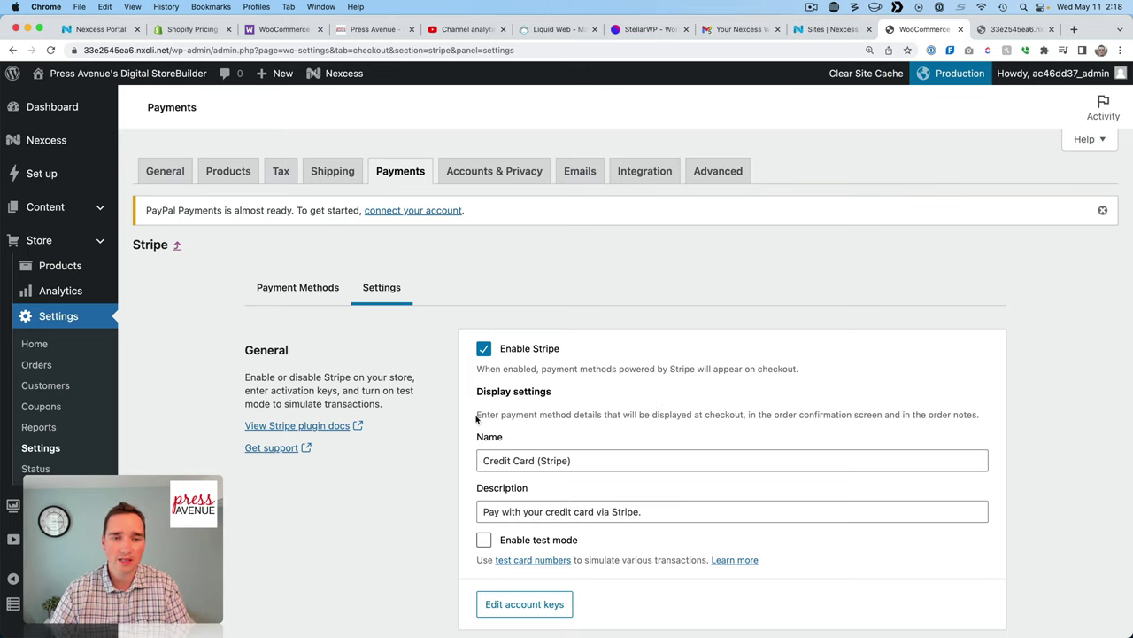
Copy the store's Stripe webhook endpoint URL and open Stripe's Webhooks page.
{"action": "scroll", "coordinate": [477, 419], "scroll_direction": "down", "scroll_amount": 3}
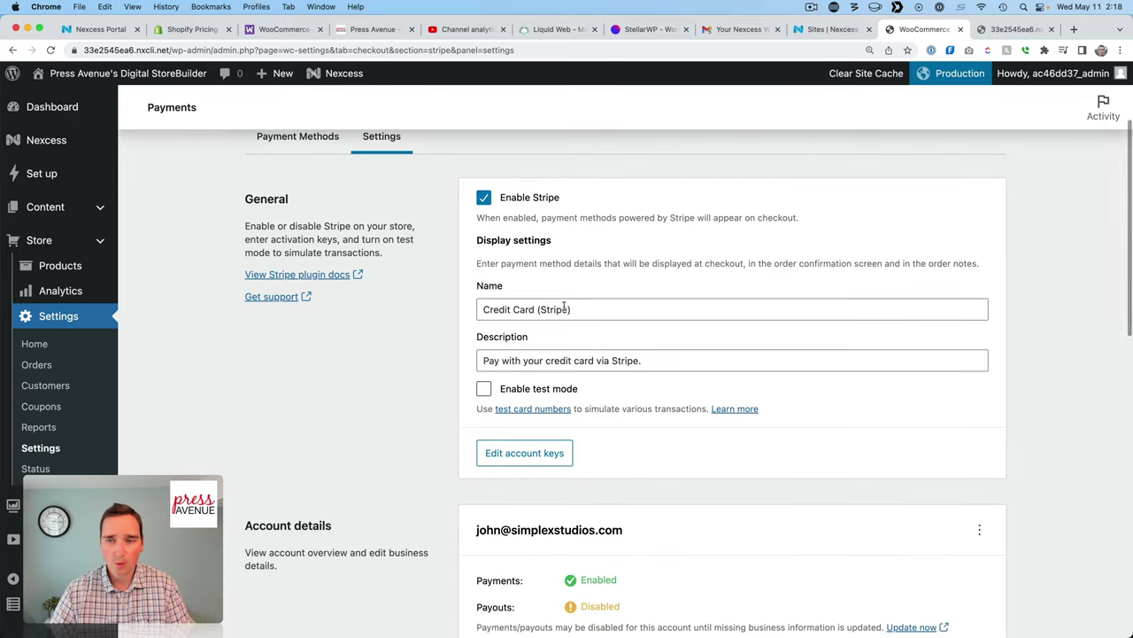
{"action": "left_click", "coordinate": [565, 309]}
{"action": "scroll", "coordinate": [619, 301], "scroll_direction": "down", "scroll_amount": 1}
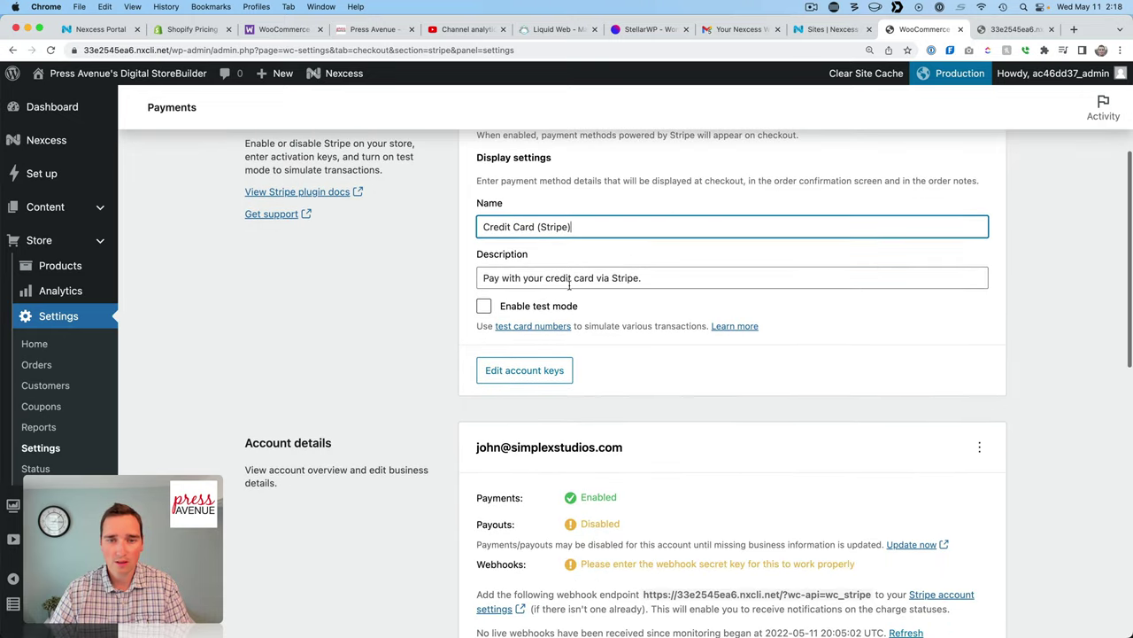
{"action": "scroll", "coordinate": [649, 322], "scroll_direction": "down", "scroll_amount": 1}
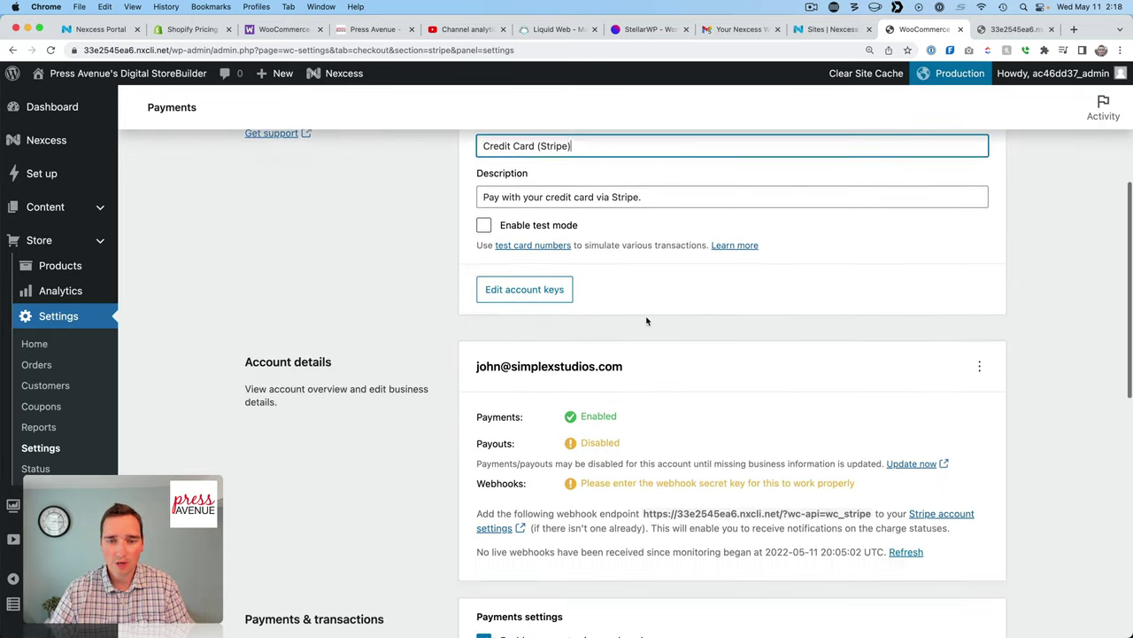
{"action": "scroll", "coordinate": [647, 322], "scroll_direction": "down", "scroll_amount": 2}
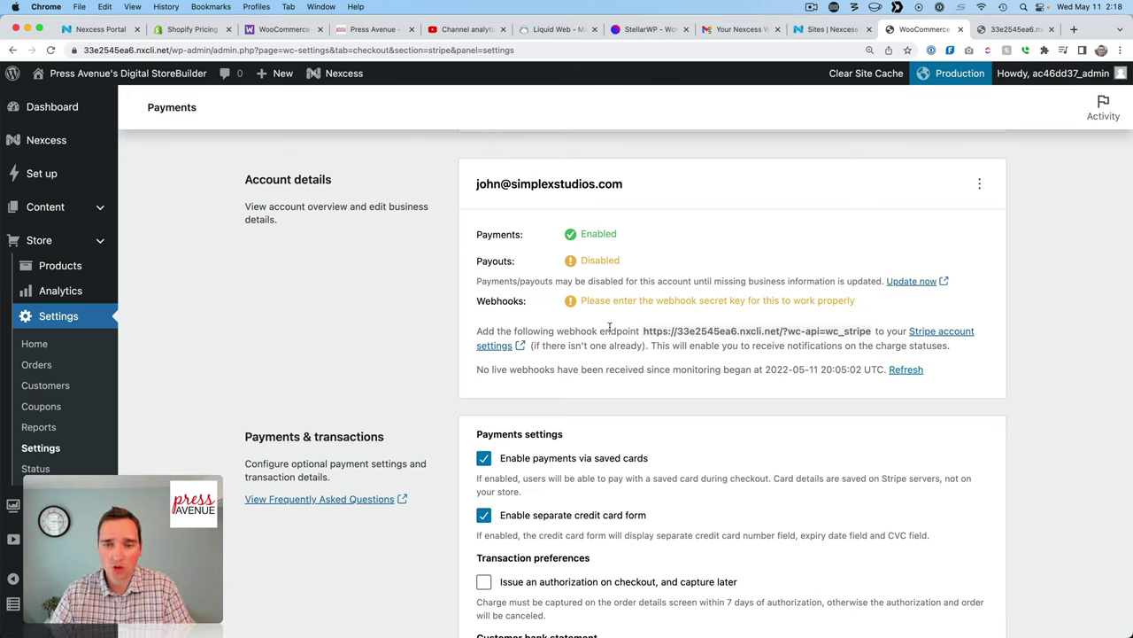
{"action": "left_click_drag", "start_coordinate": [644, 331], "coordinate": [869, 332]}
{"action": "right_click", "coordinate": [870, 331]}
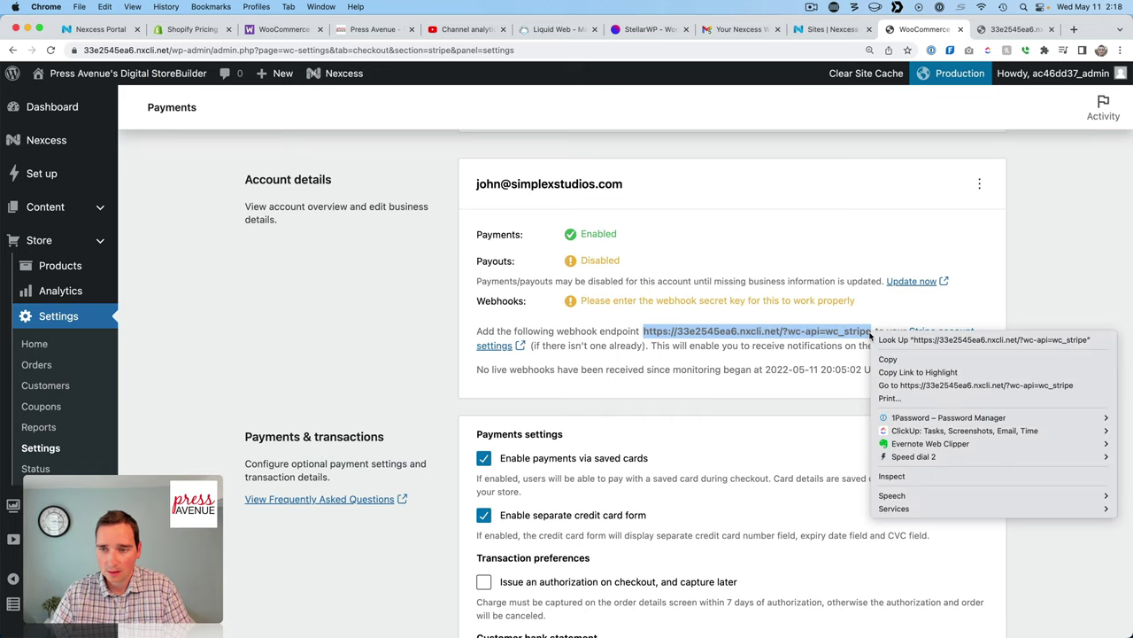
{"action": "left_click", "coordinate": [893, 357]}
{"action": "left_click", "coordinate": [932, 333]}
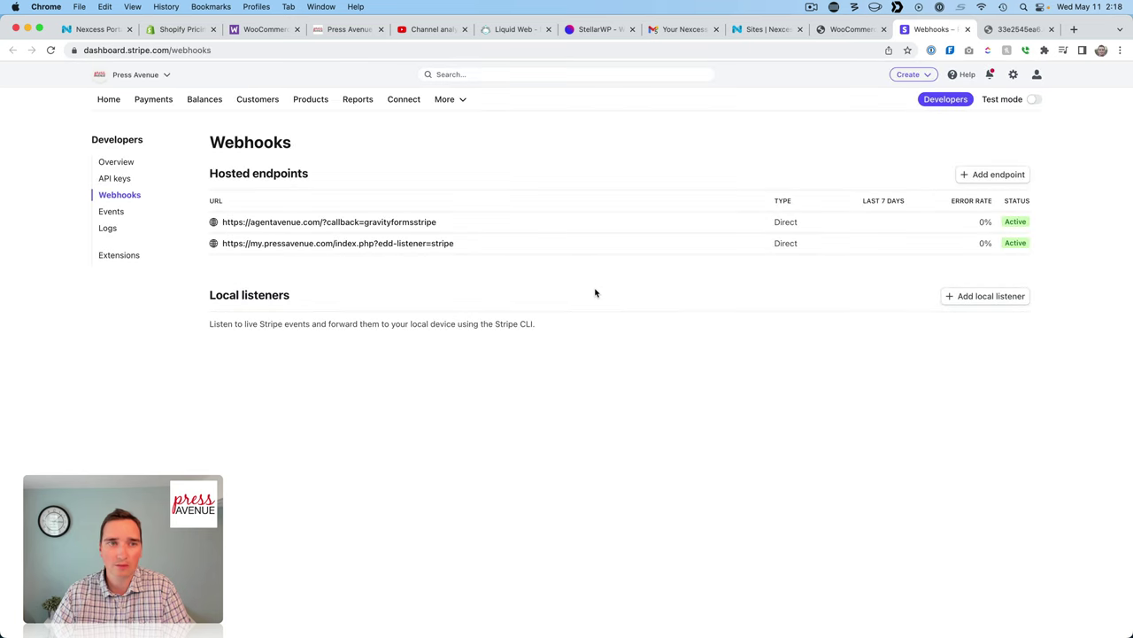
Start a new Stripe webhook endpoint with the copied wc_stripe URL pasted in.
{"action": "left_click", "coordinate": [994, 174]}
{"action": "left_click", "coordinate": [379, 231]}
{"action": "key", "text": "super+v"}
{"action": "left_click", "coordinate": [288, 293]}
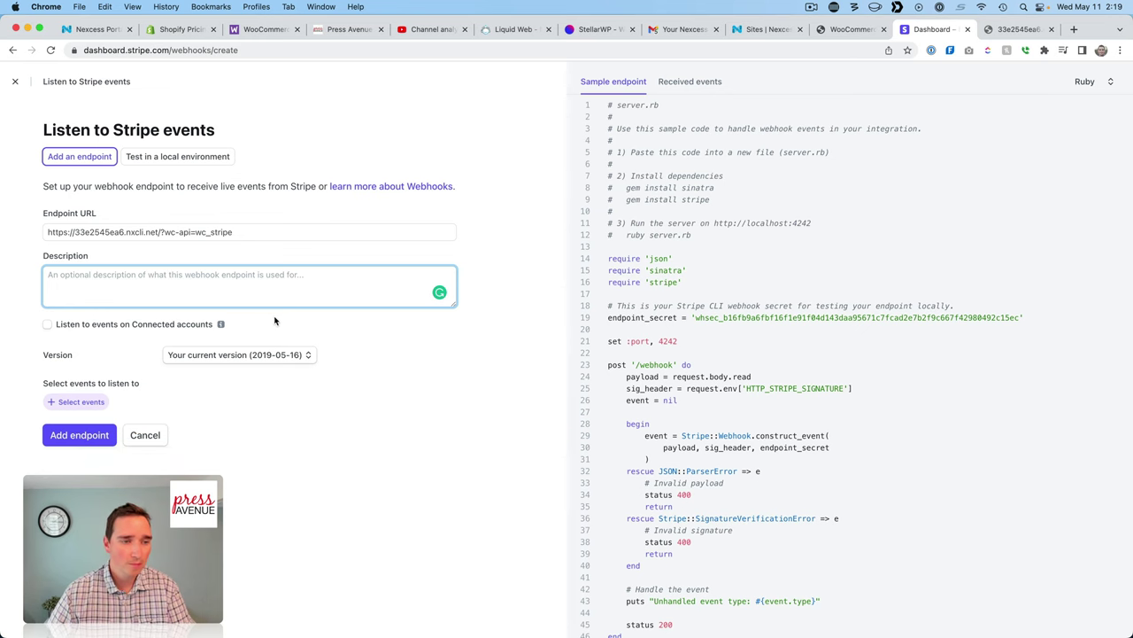
{"action": "left_click", "coordinate": [848, 35]}
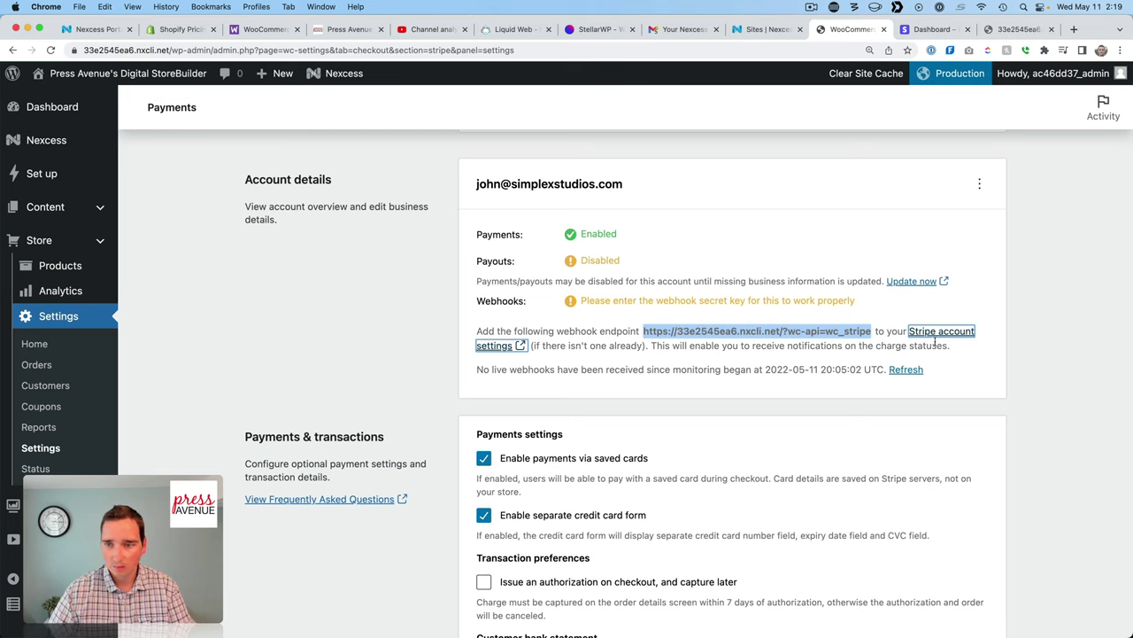
{"action": "left_click_drag", "start_coordinate": [663, 345], "coordinate": [825, 346]}
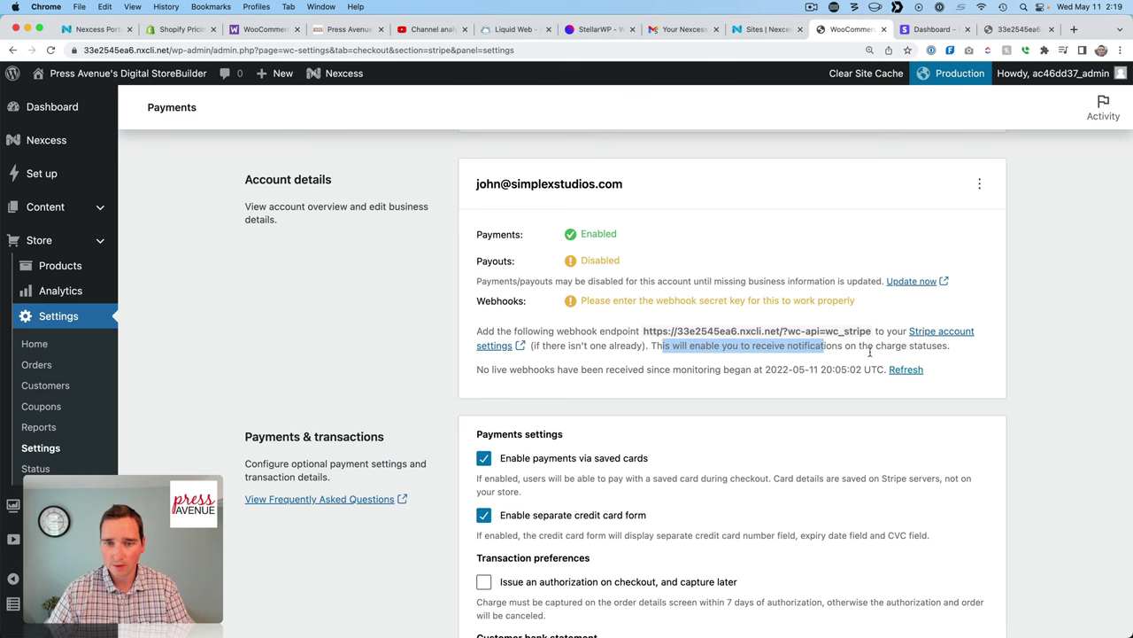
Subscribe the endpoint to all 188 events and add it.
{"action": "left_click", "coordinate": [934, 29]}
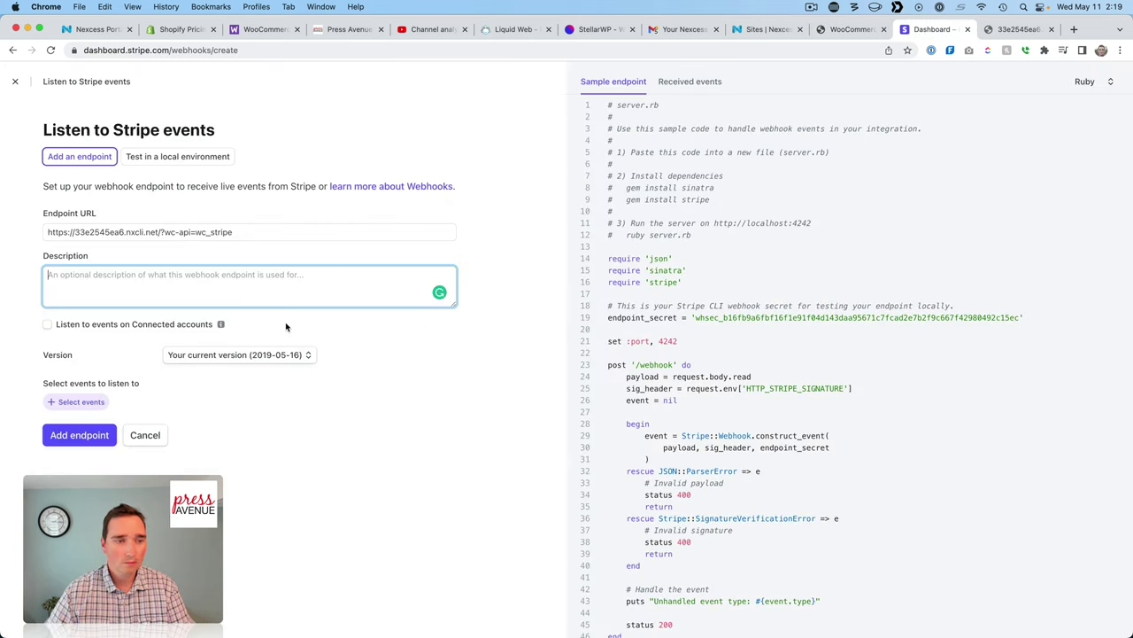
{"action": "left_click", "coordinate": [81, 442]}
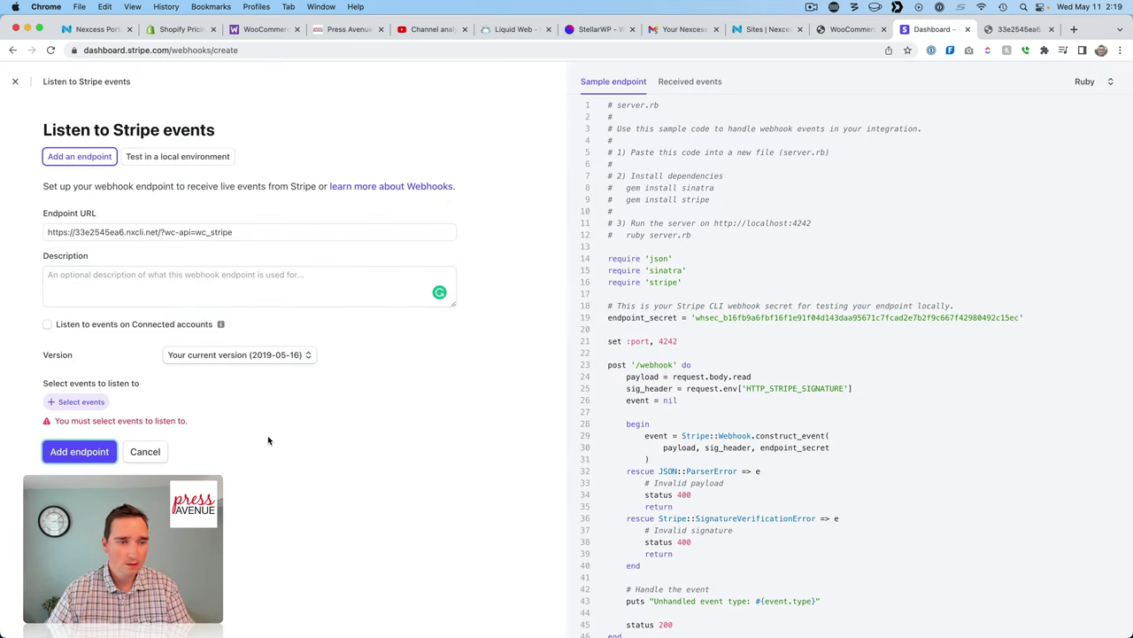
{"action": "left_click", "coordinate": [78, 403]}
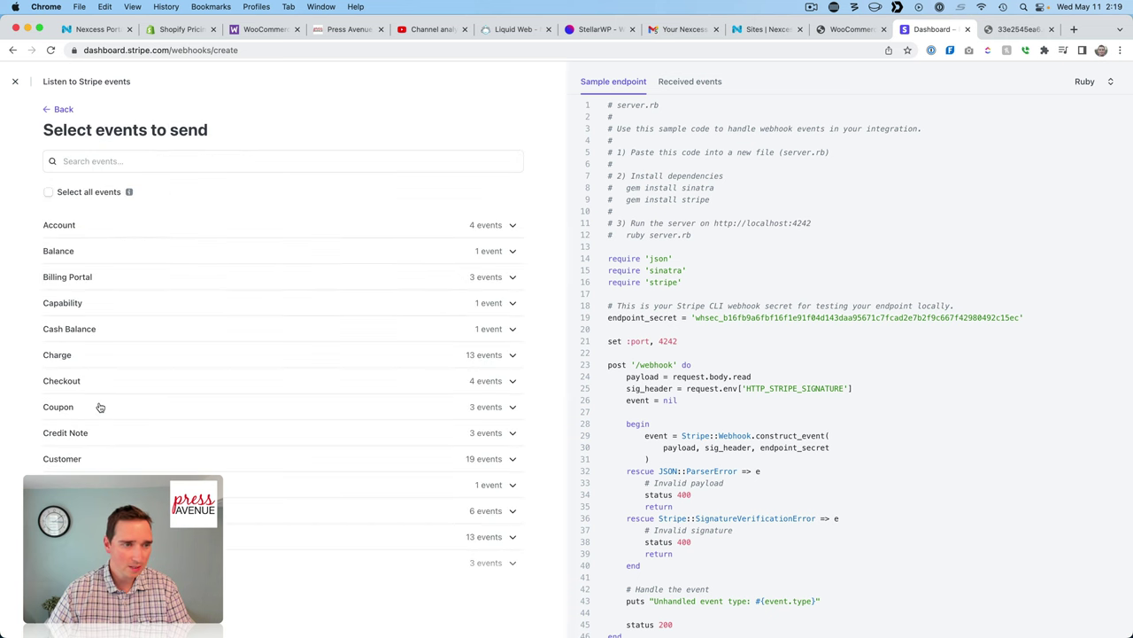
{"action": "left_click", "coordinate": [85, 192]}
{"action": "left_click", "coordinate": [85, 626]}
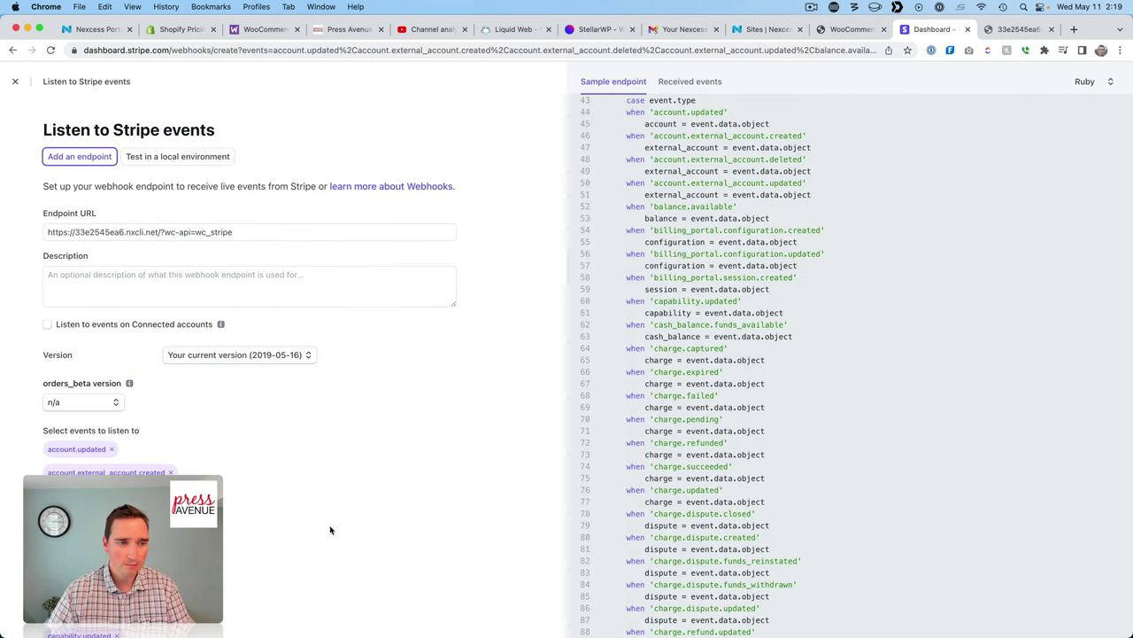
{"action": "scroll", "coordinate": [328, 528], "scroll_direction": "down", "scroll_amount": 20}
{"action": "scroll", "coordinate": [332, 531], "scroll_direction": "down", "scroll_amount": 15}
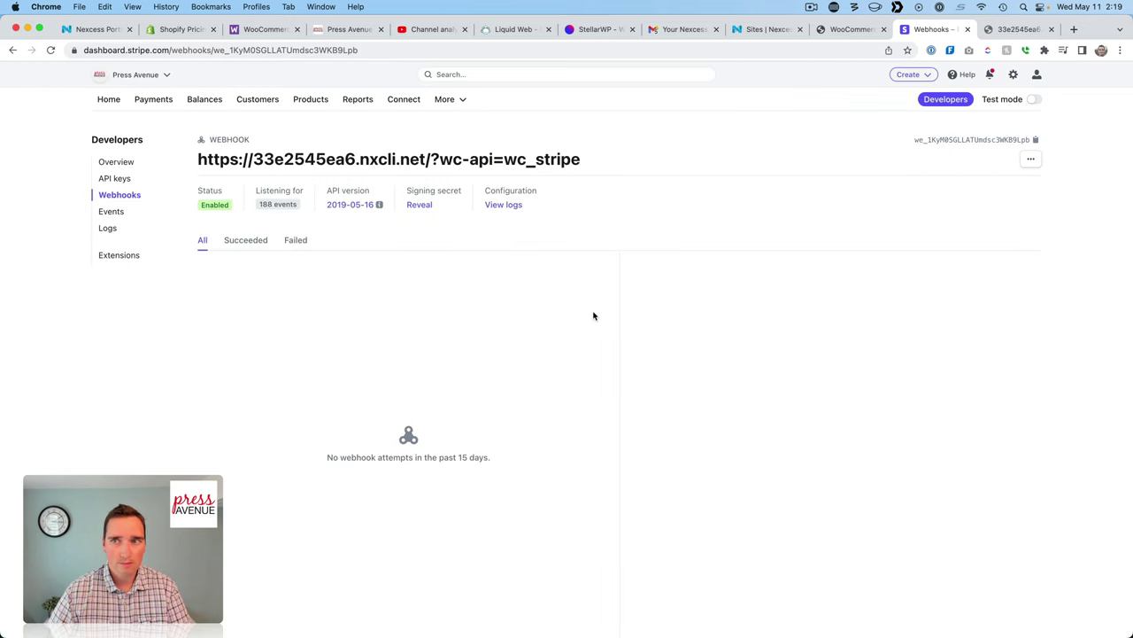
{"action": "left_click", "coordinate": [852, 31]}
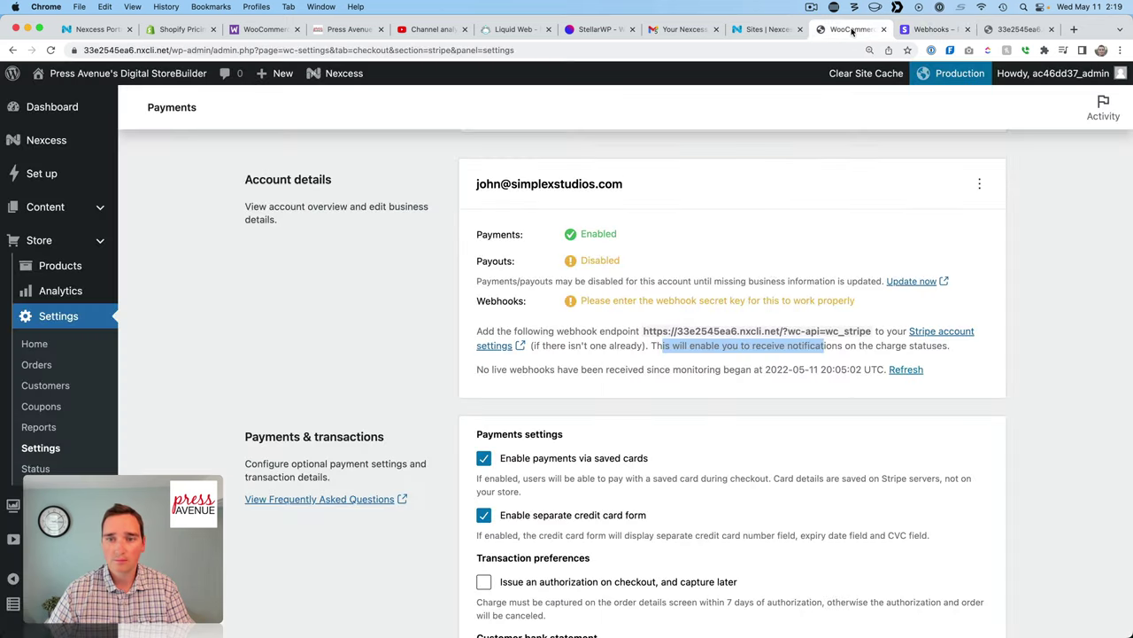
Refresh the webhook status to recheck whether webhooks are being received.
{"action": "left_click", "coordinate": [910, 370]}
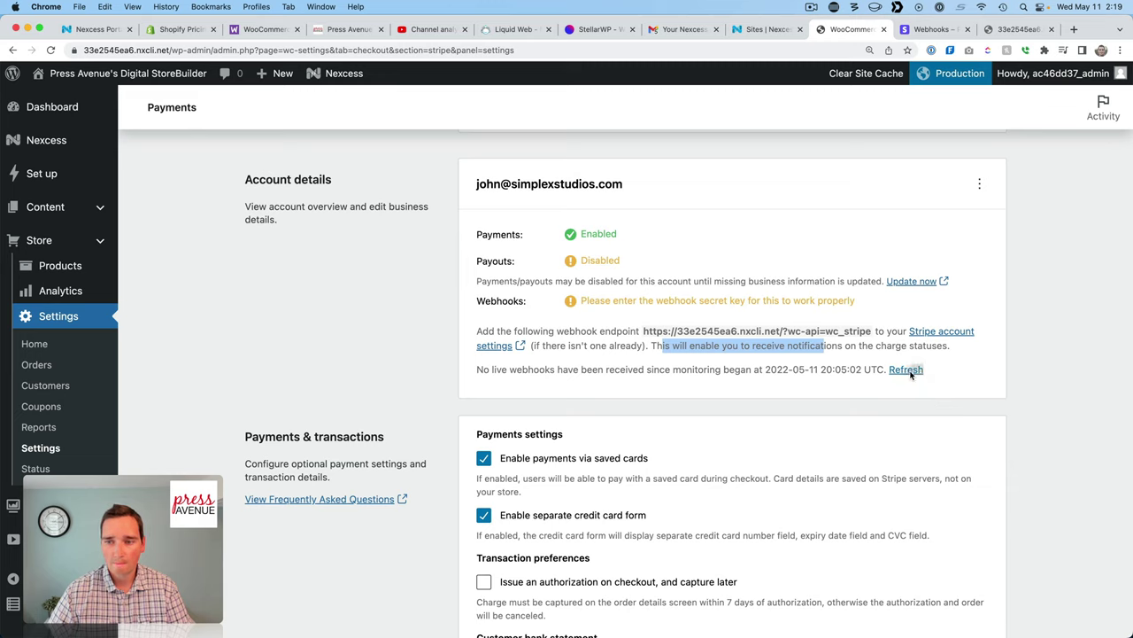
{"action": "left_click", "coordinate": [846, 347]}
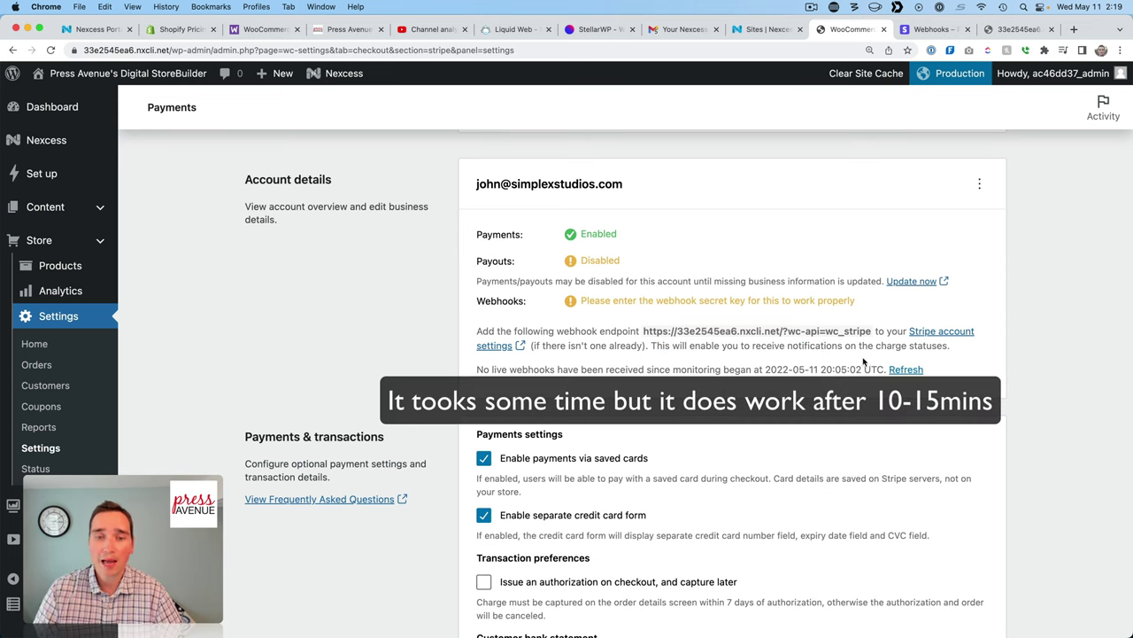
{"action": "scroll", "coordinate": [864, 359], "scroll_direction": "down", "scroll_amount": 5}
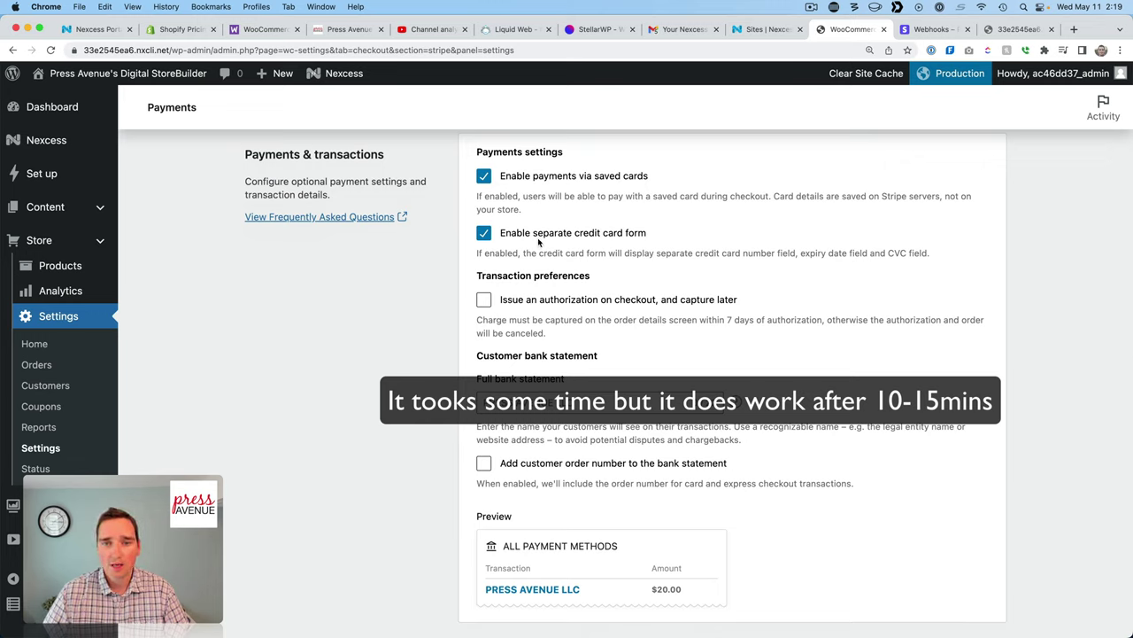
{"action": "scroll", "coordinate": [799, 268], "scroll_direction": "down", "scroll_amount": 1}
{"action": "scroll", "coordinate": [799, 267], "scroll_direction": "down", "scroll_amount": 3}
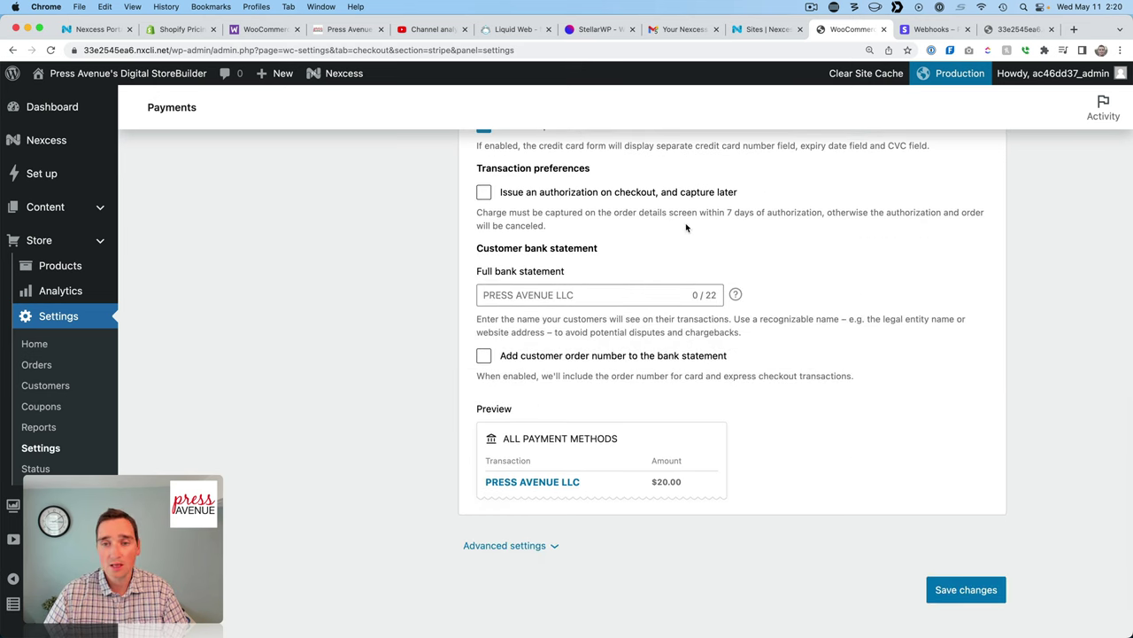
Keep order numbers off bank statements and save the Stripe settings.
{"action": "left_click", "coordinate": [579, 295]}
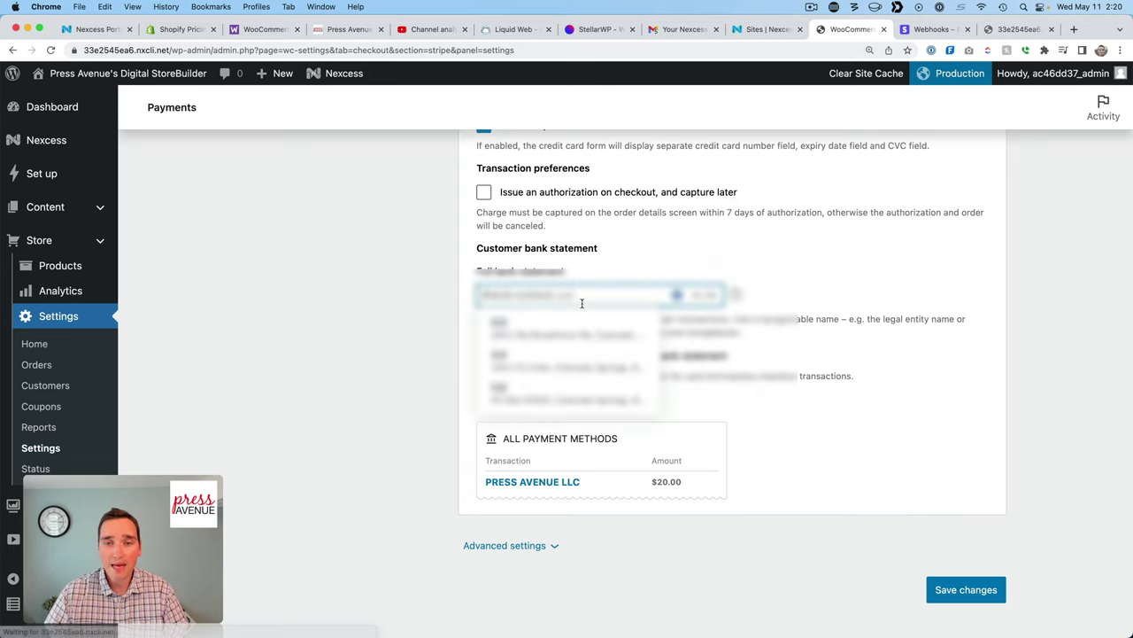
{"action": "left_click", "coordinate": [928, 292]}
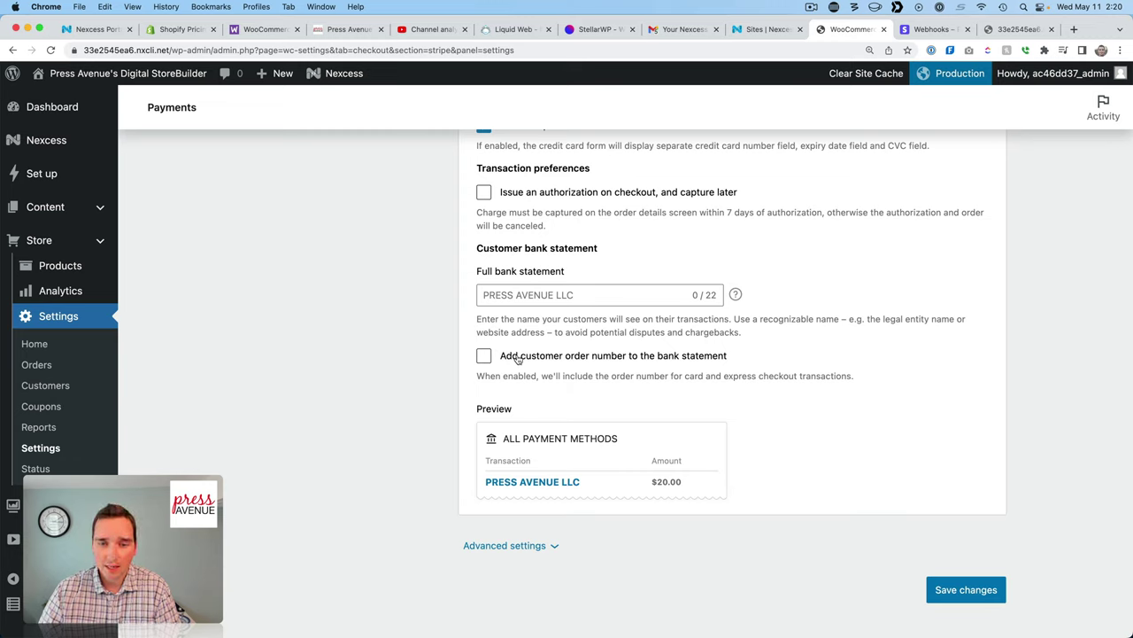
{"action": "left_click", "coordinate": [645, 359]}
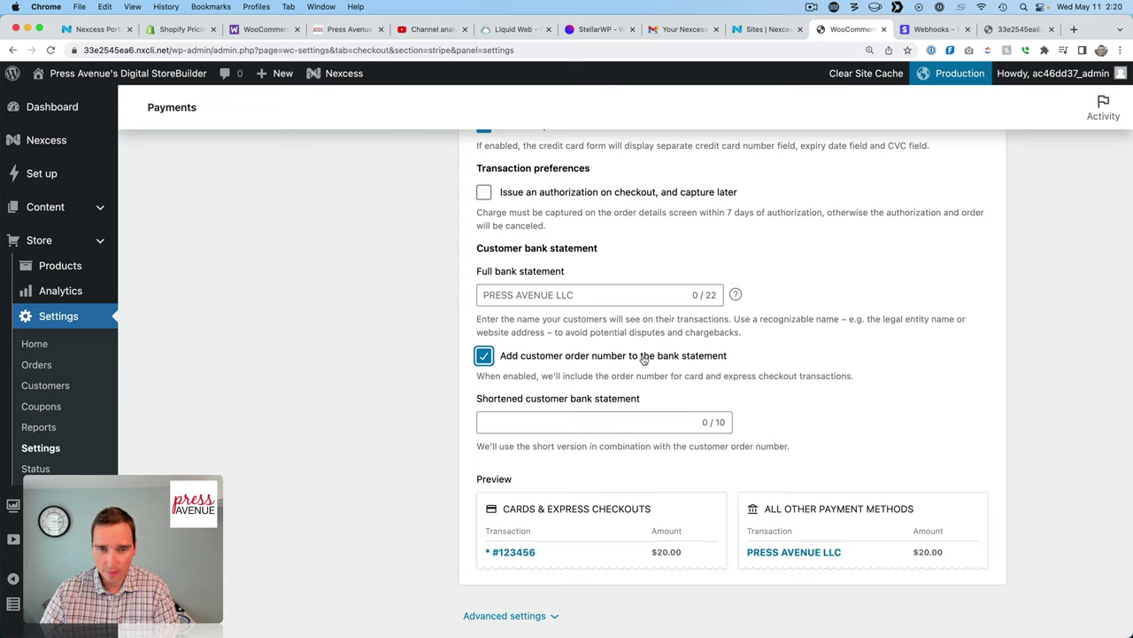
{"action": "left_click", "coordinate": [571, 420]}
{"action": "scroll", "coordinate": [812, 423], "scroll_direction": "down", "scroll_amount": 3}
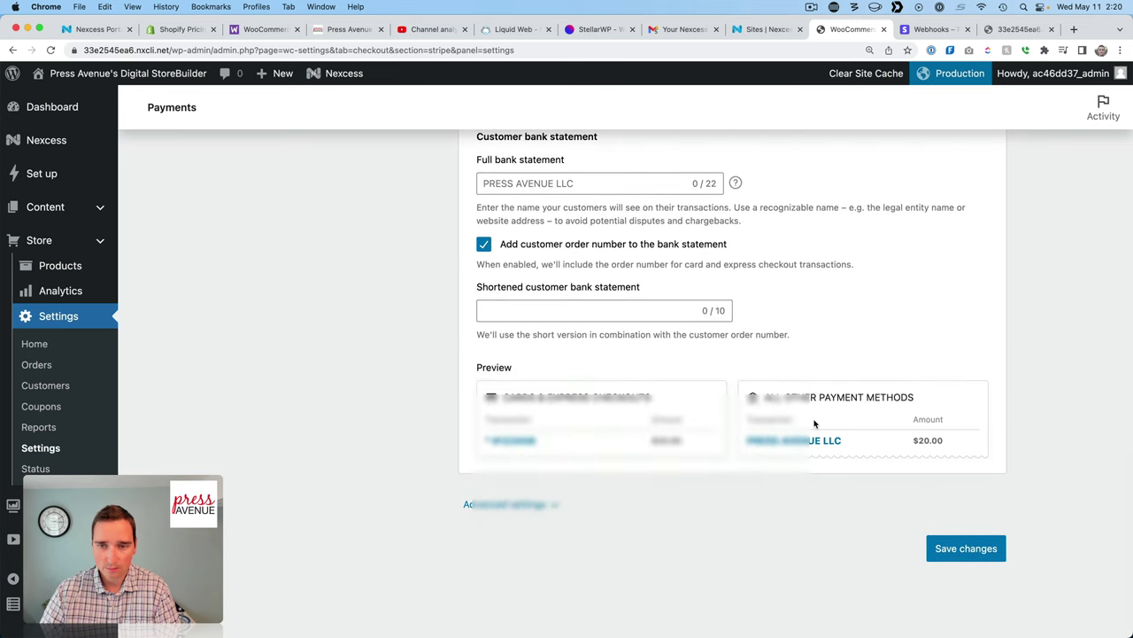
{"action": "left_click", "coordinate": [542, 249]}
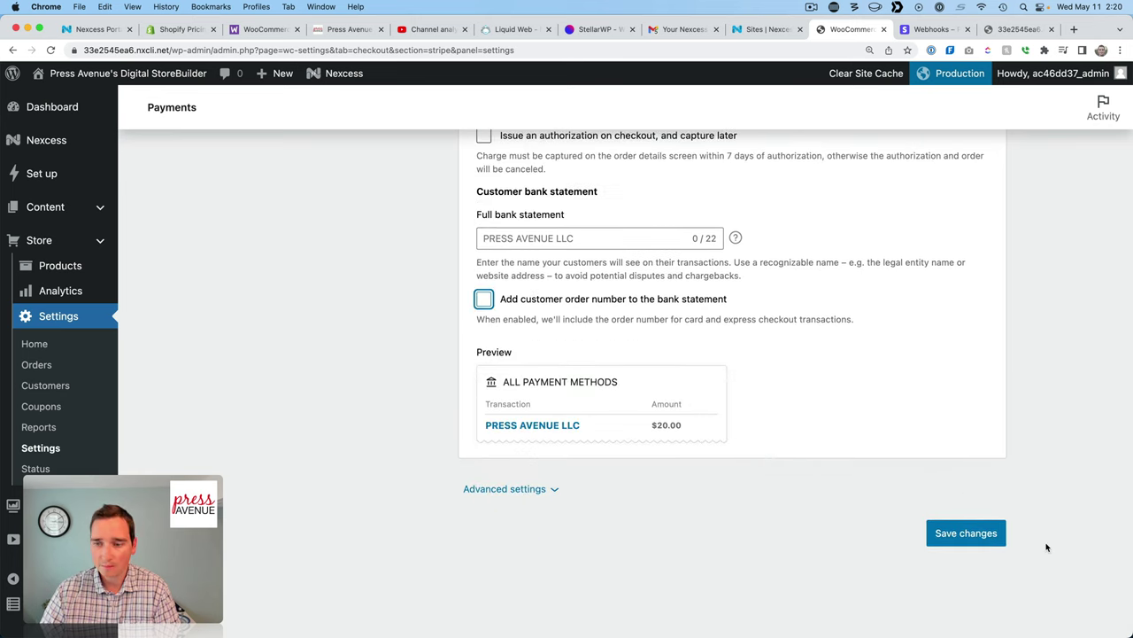
{"action": "left_click", "coordinate": [996, 536]}
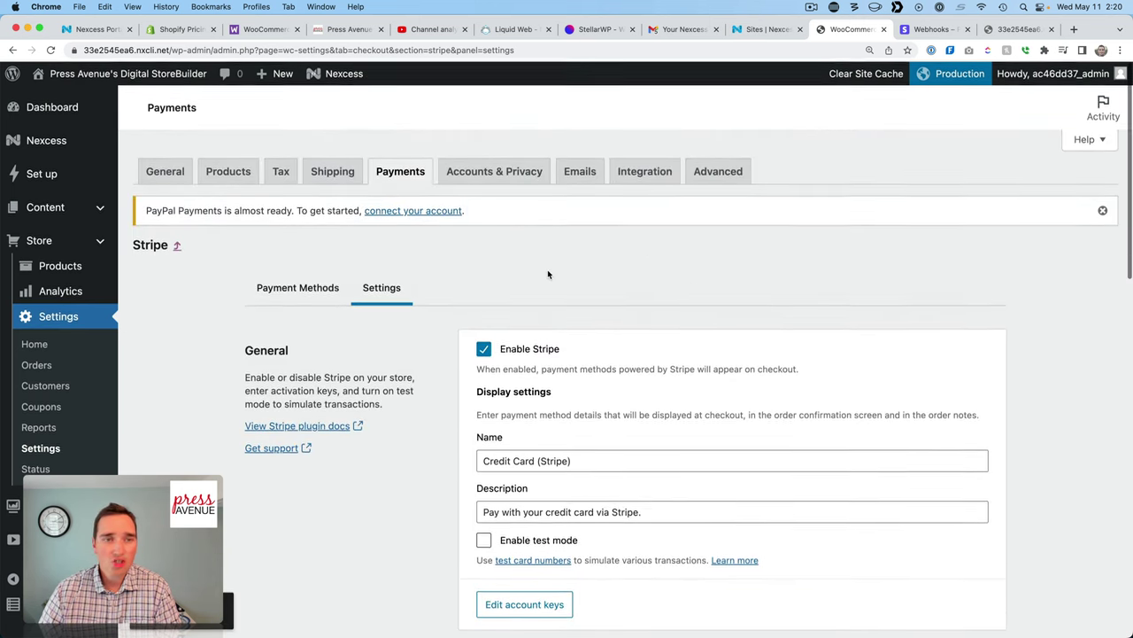
Look over the store's General settings.
{"action": "left_click", "coordinate": [167, 173]}
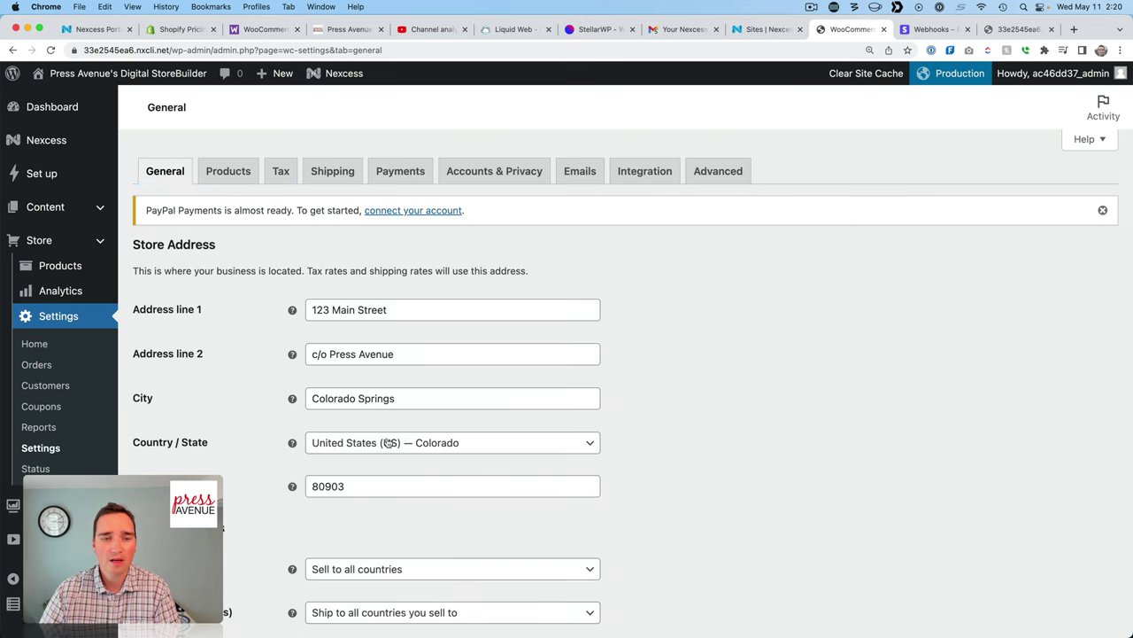
{"action": "scroll", "coordinate": [531, 293], "scroll_direction": "down", "scroll_amount": 4}
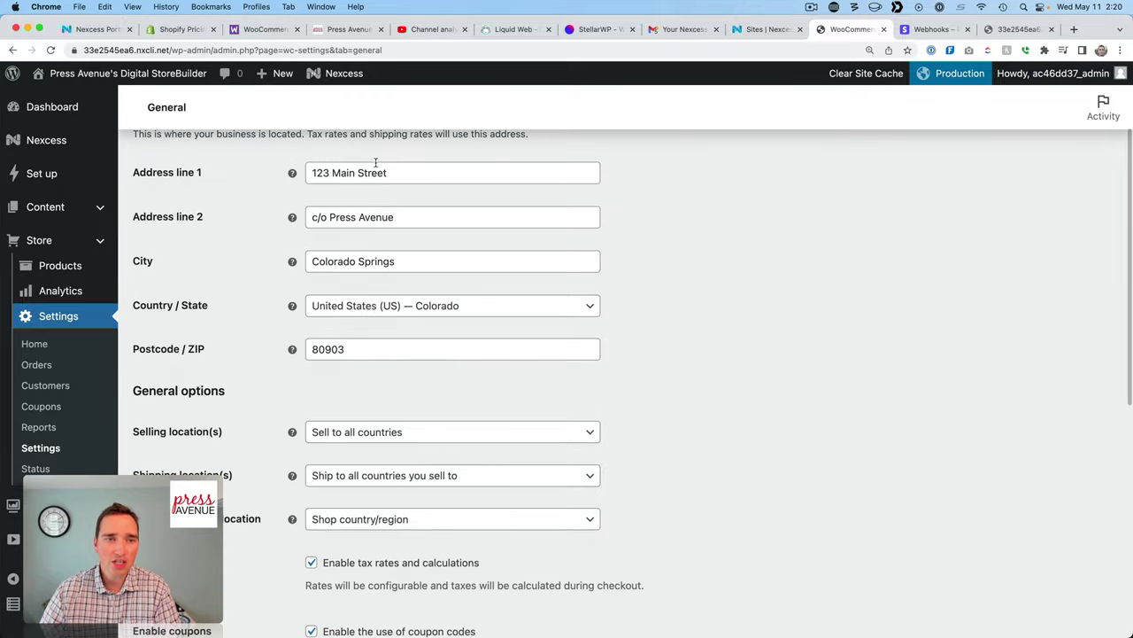
{"action": "scroll", "coordinate": [389, 352], "scroll_direction": "down", "scroll_amount": 3}
{"action": "scroll", "coordinate": [389, 352], "scroll_direction": "up", "scroll_amount": 5}
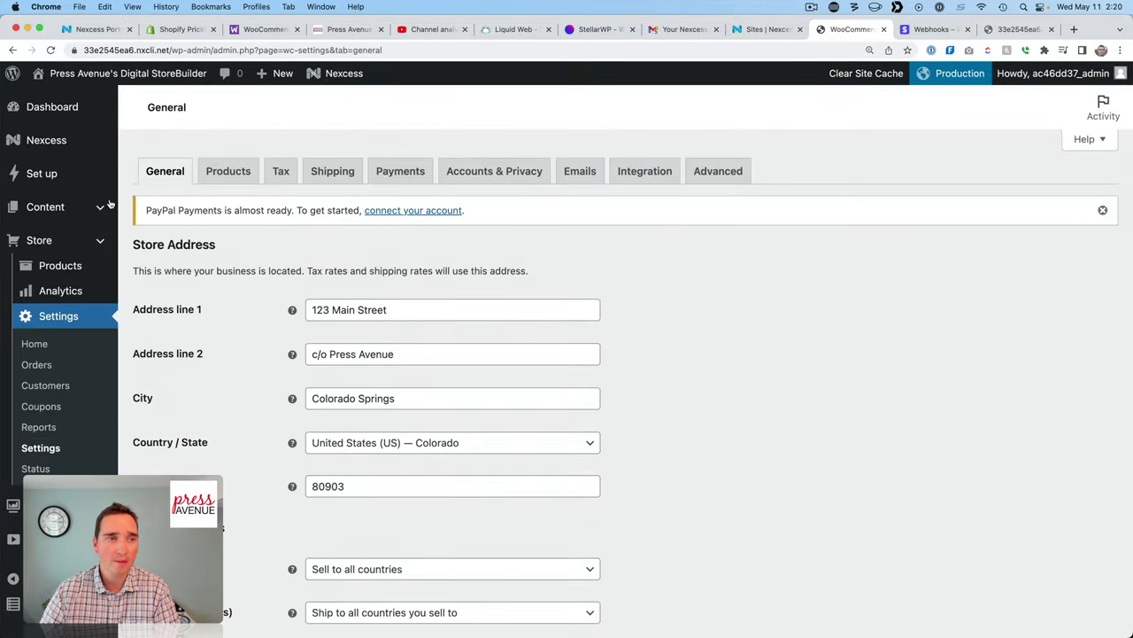
Go to the Set up guide's Manage your products and add a new product.
{"action": "left_click", "coordinate": [73, 180]}
{"action": "scroll", "coordinate": [712, 343], "scroll_direction": "down", "scroll_amount": 6}
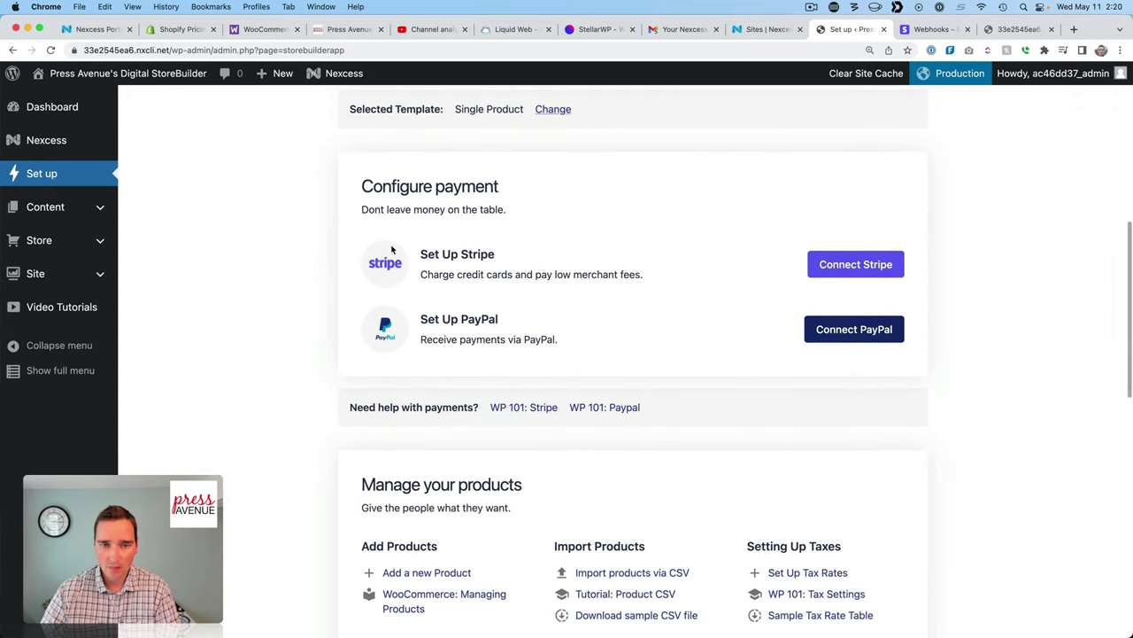
{"action": "scroll", "coordinate": [727, 325], "scroll_direction": "down", "scroll_amount": 5}
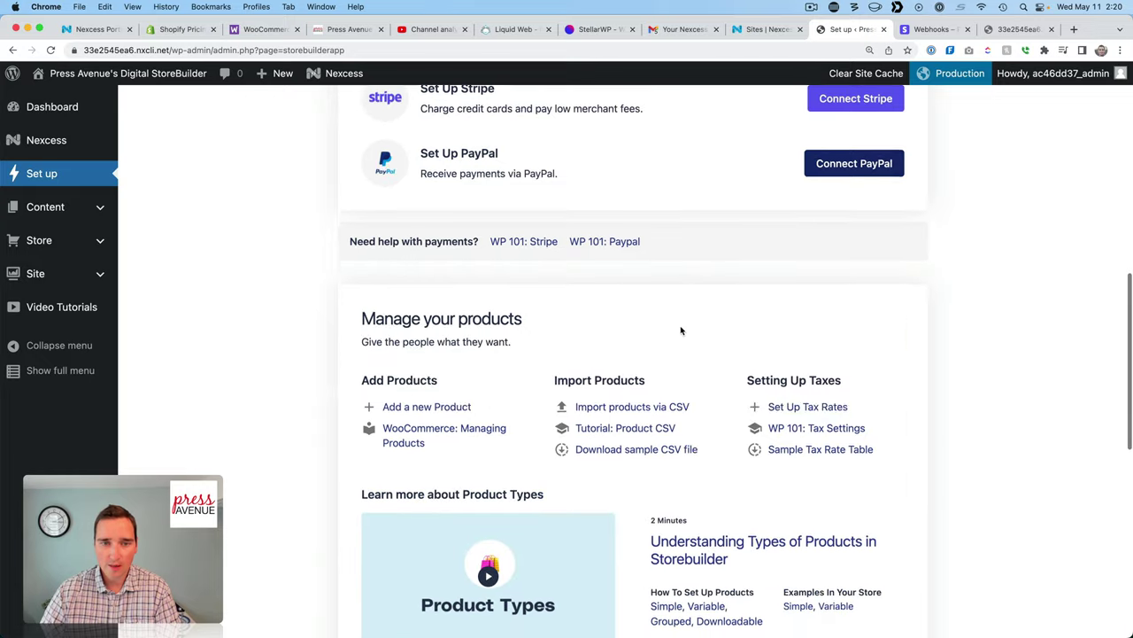
{"action": "scroll", "coordinate": [681, 332], "scroll_direction": "up", "scroll_amount": 1}
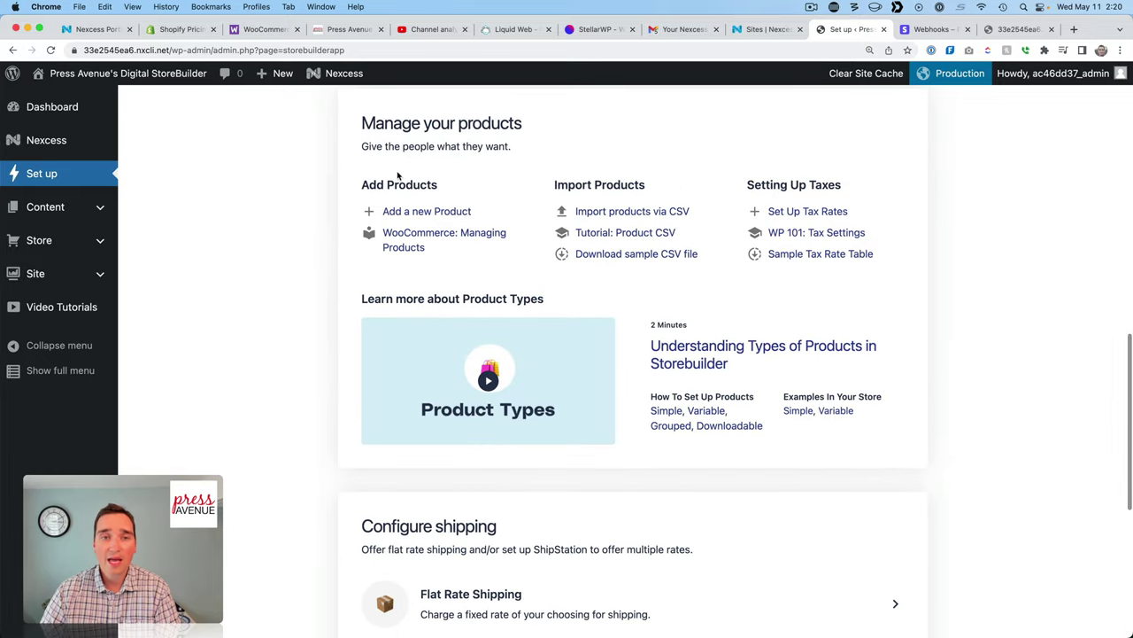
{"action": "left_click", "coordinate": [430, 213]}
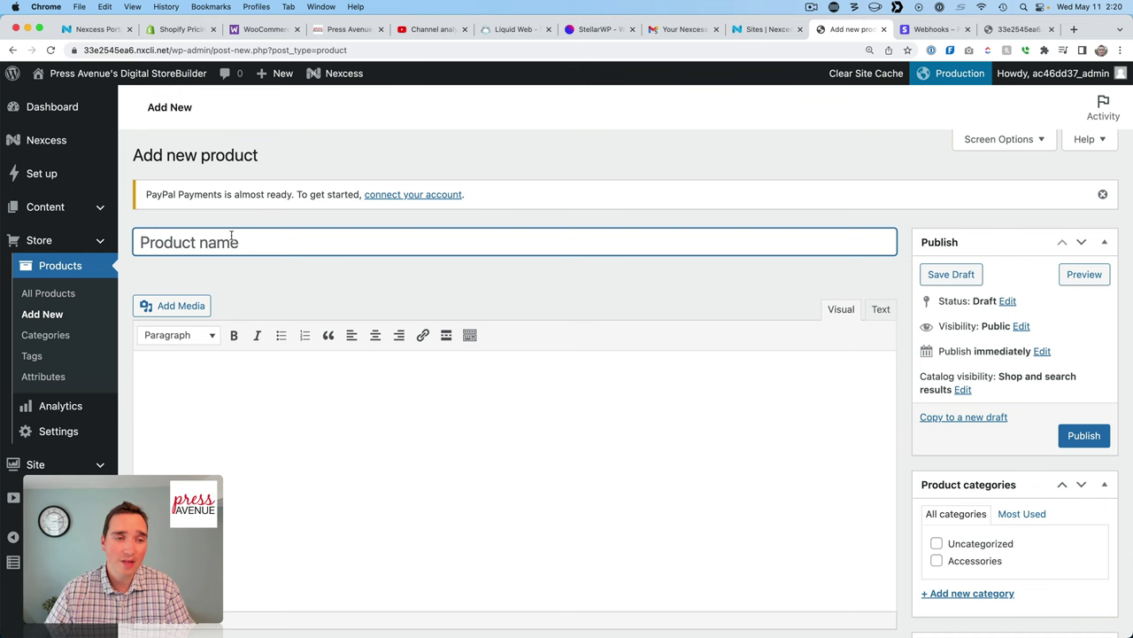
Name the product 'Press Avenue Digital Download' and give it a short description.
{"action": "left_click", "coordinate": [276, 455]}
{"action": "scroll", "coordinate": [784, 375], "scroll_direction": "down", "scroll_amount": 5}
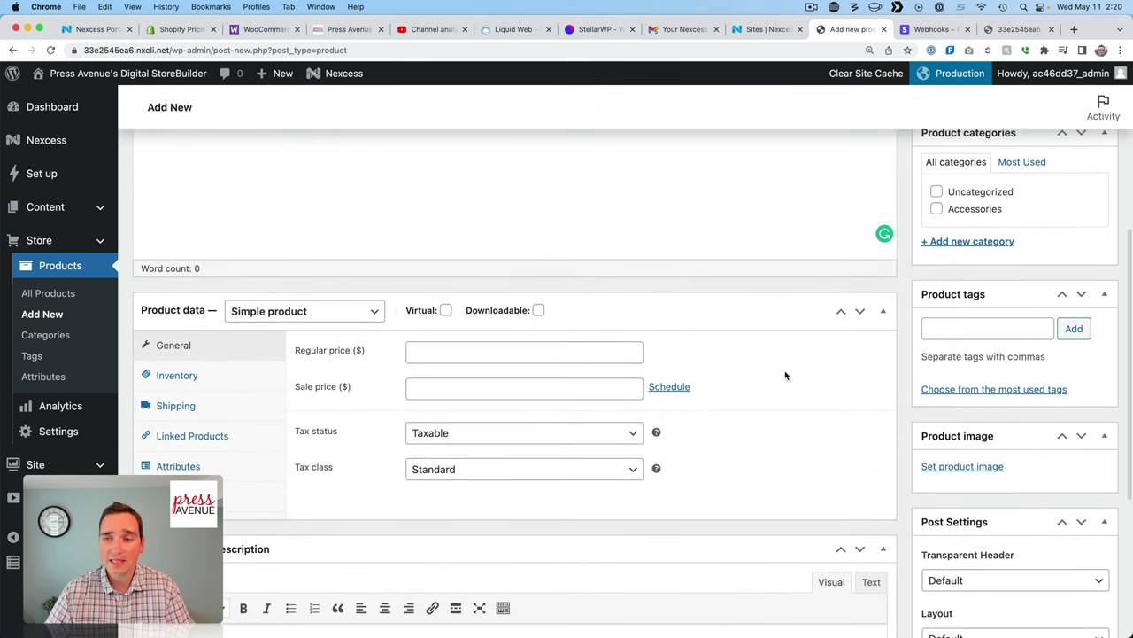
{"action": "scroll", "coordinate": [785, 376], "scroll_direction": "up", "scroll_amount": 5}
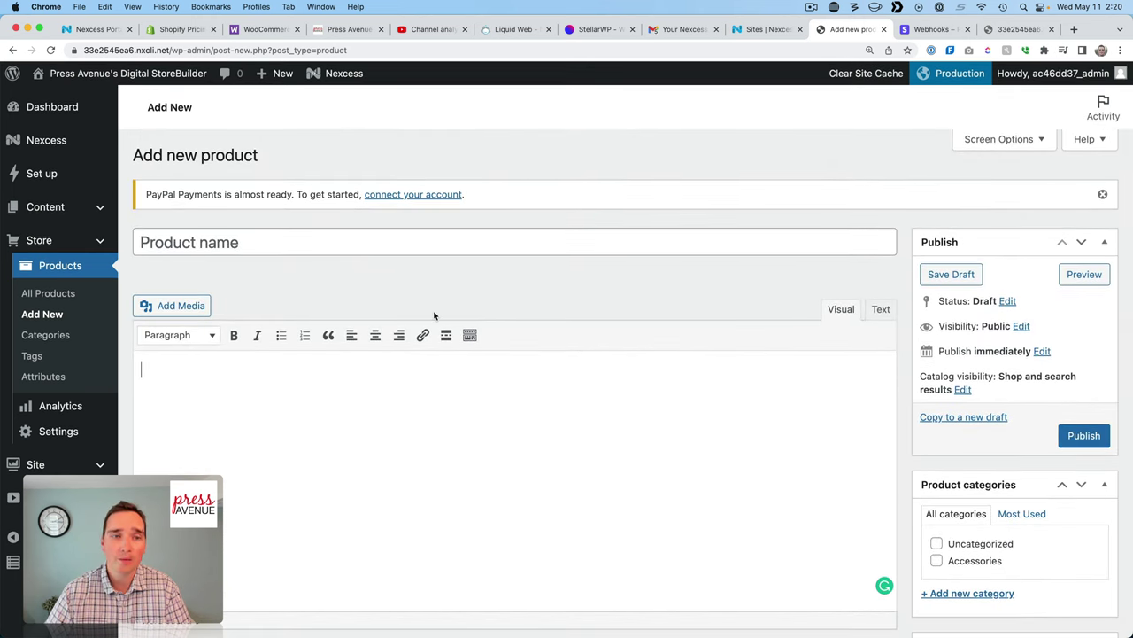
{"action": "left_click", "coordinate": [221, 249]}
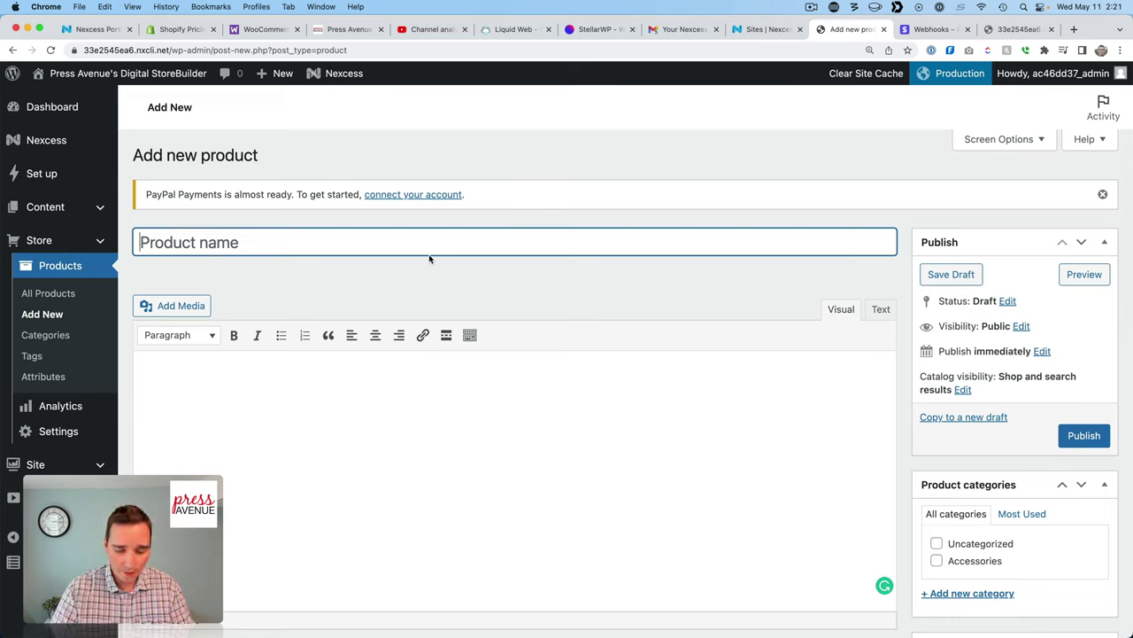
{"action": "type", "text": "D"}
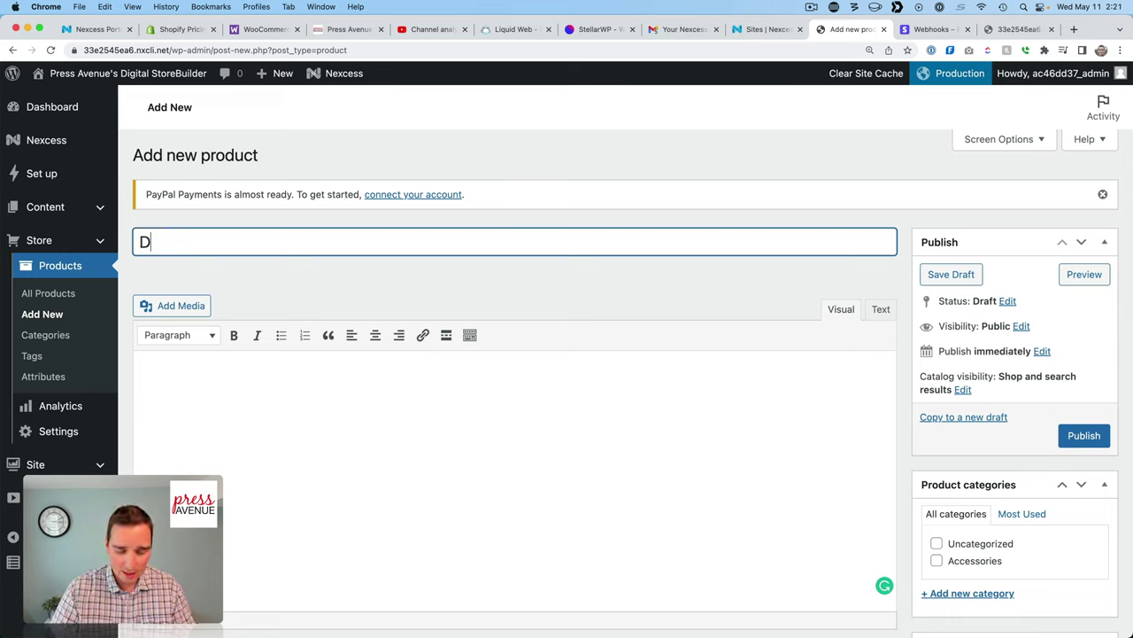
{"action": "type", "text": "igit"}
{"action": "key", "text": "BackSpace"}
{"action": "key", "text": "BackSpace"}
{"action": "type", "text": "Press Avenue Digital Download"}
{"action": "left_click", "coordinate": [459, 419]}
{"action": "type", "text": "Description"}
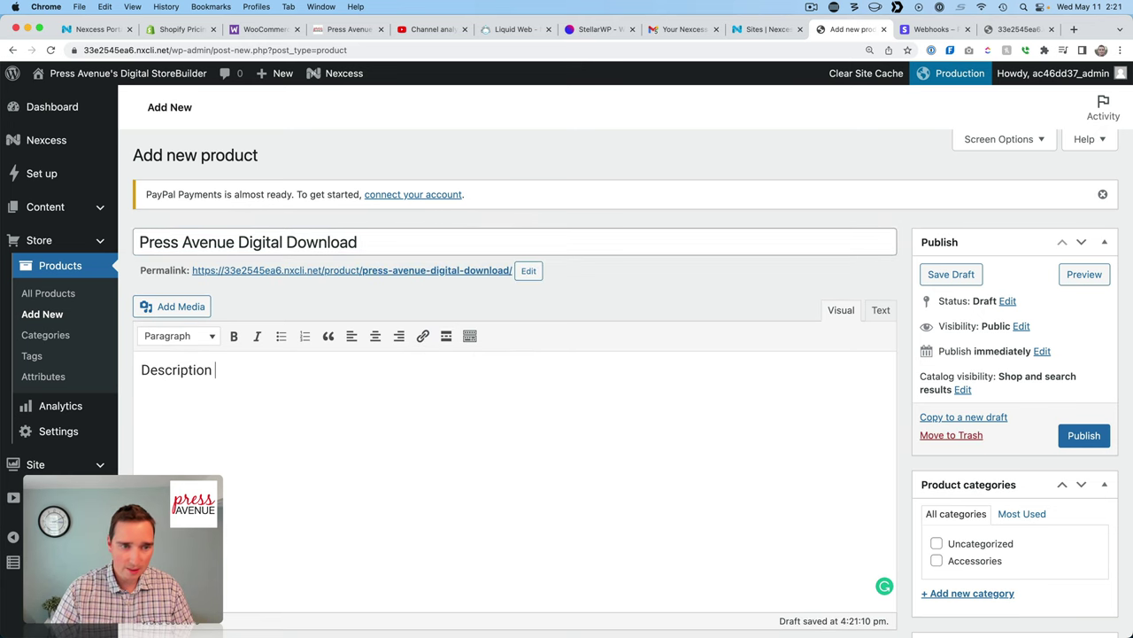
{"action": "type", "text": " about my amazing d"}
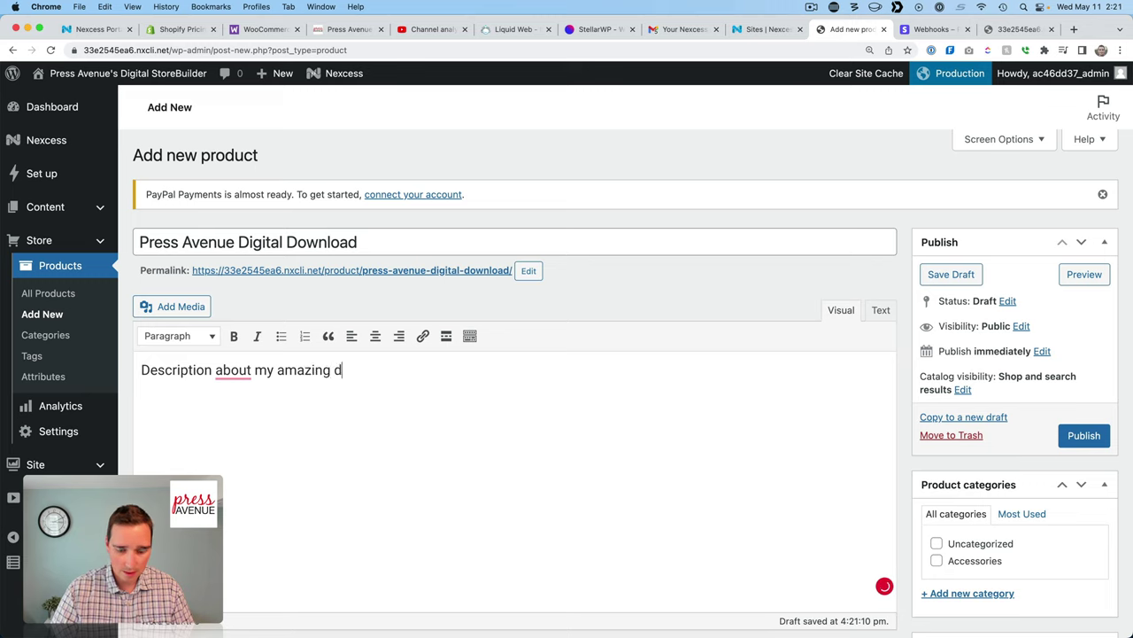
{"action": "type", "text": "igital dowload"}
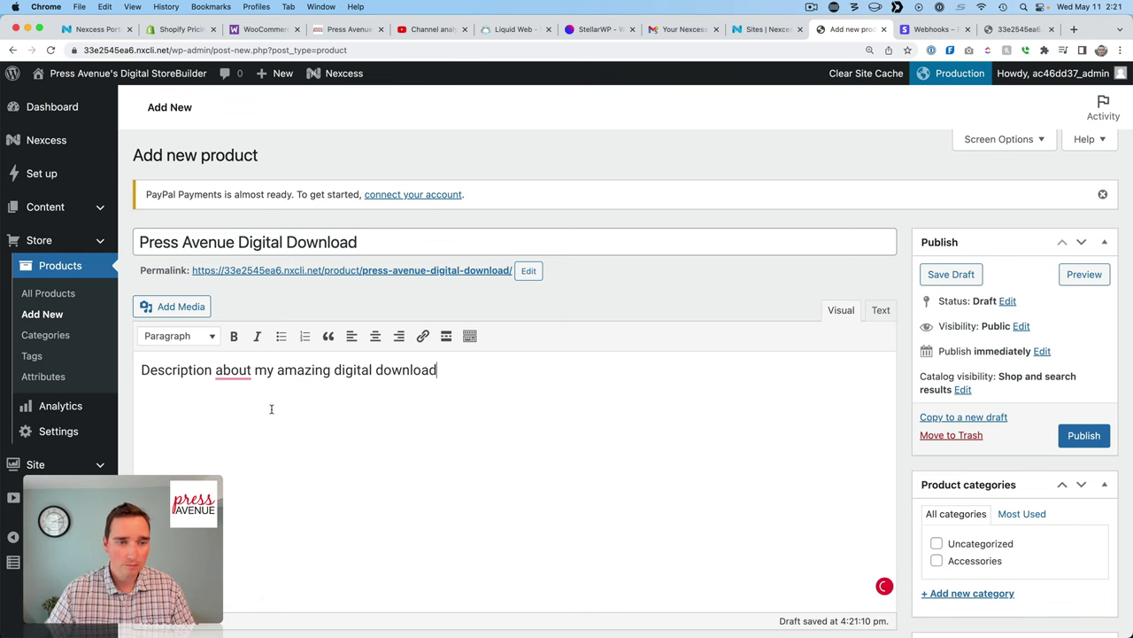
Keep it a Simple product with a regular price of 10.
{"action": "scroll", "coordinate": [271, 409], "scroll_direction": "down", "scroll_amount": 5}
{"action": "left_click", "coordinate": [301, 229]}
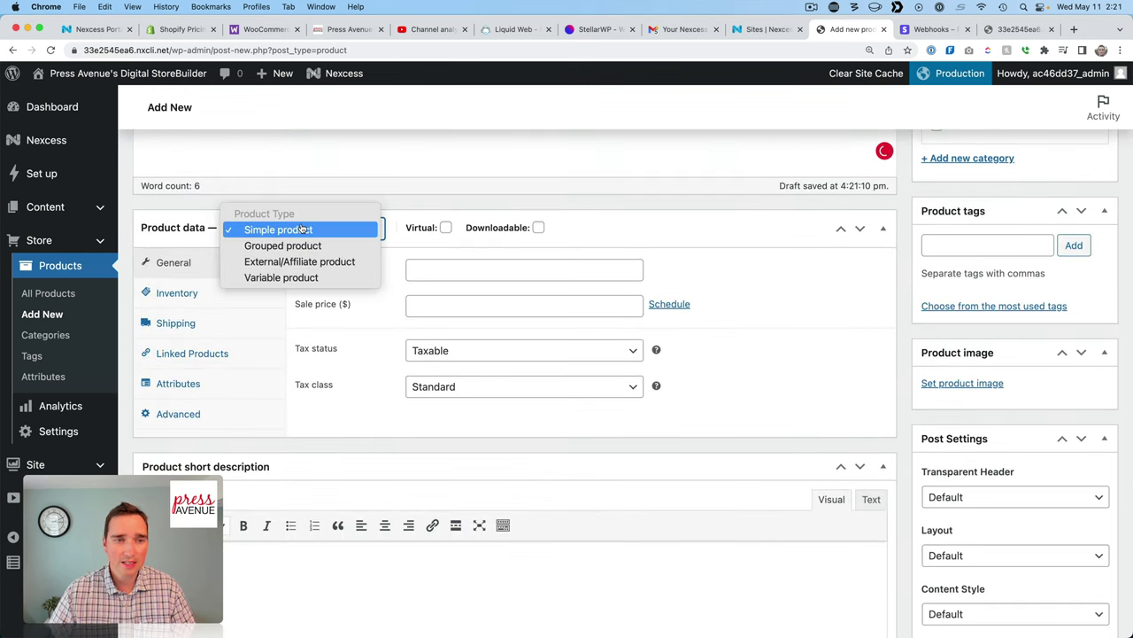
{"action": "left_click", "coordinate": [302, 229]}
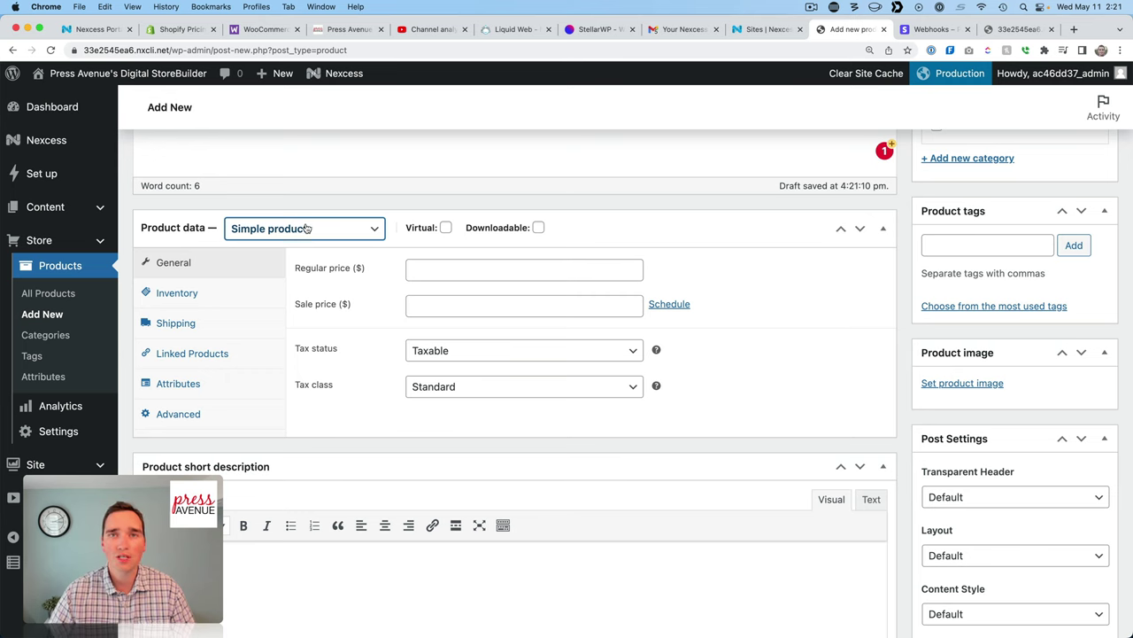
{"action": "left_click", "coordinate": [478, 270]}
{"action": "type", "text": "10"}
{"action": "left_click", "coordinate": [741, 311]}
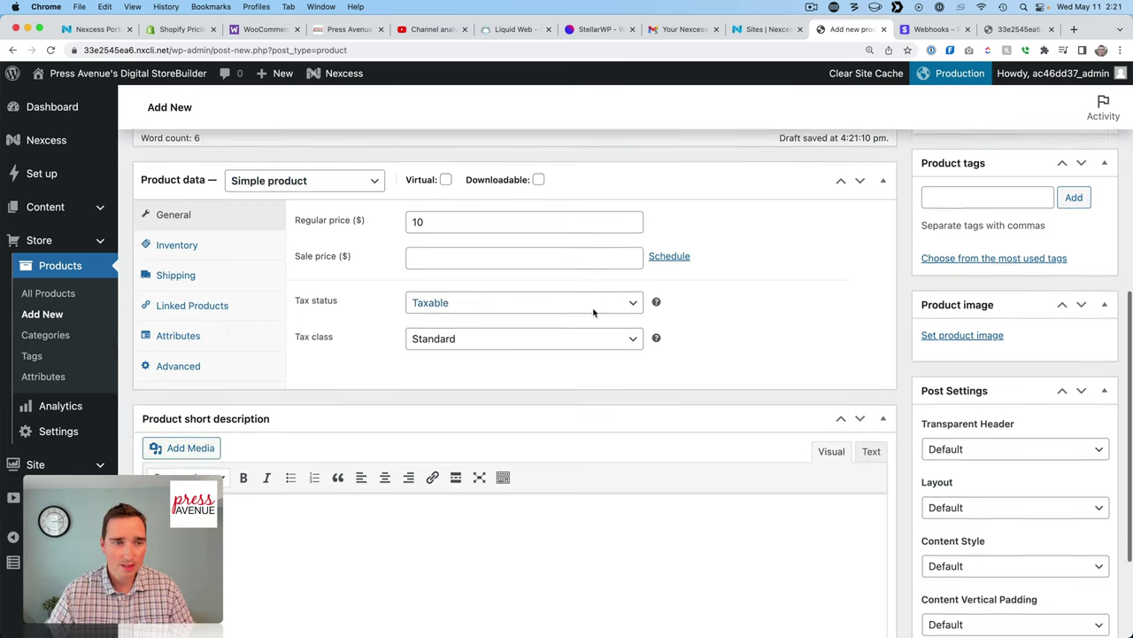
Publish the product without an image and view it on the storefront.
{"action": "scroll", "coordinate": [594, 311], "scroll_direction": "down", "scroll_amount": 3}
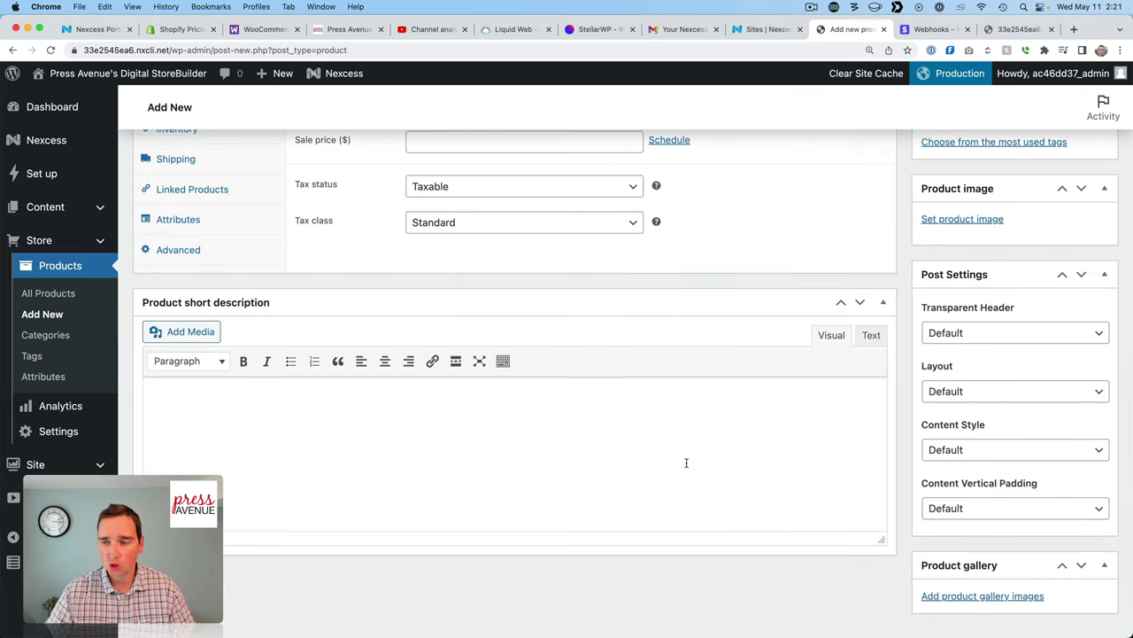
{"action": "scroll", "coordinate": [685, 463], "scroll_direction": "down", "scroll_amount": 2}
{"action": "scroll", "coordinate": [760, 467], "scroll_direction": "up", "scroll_amount": 5}
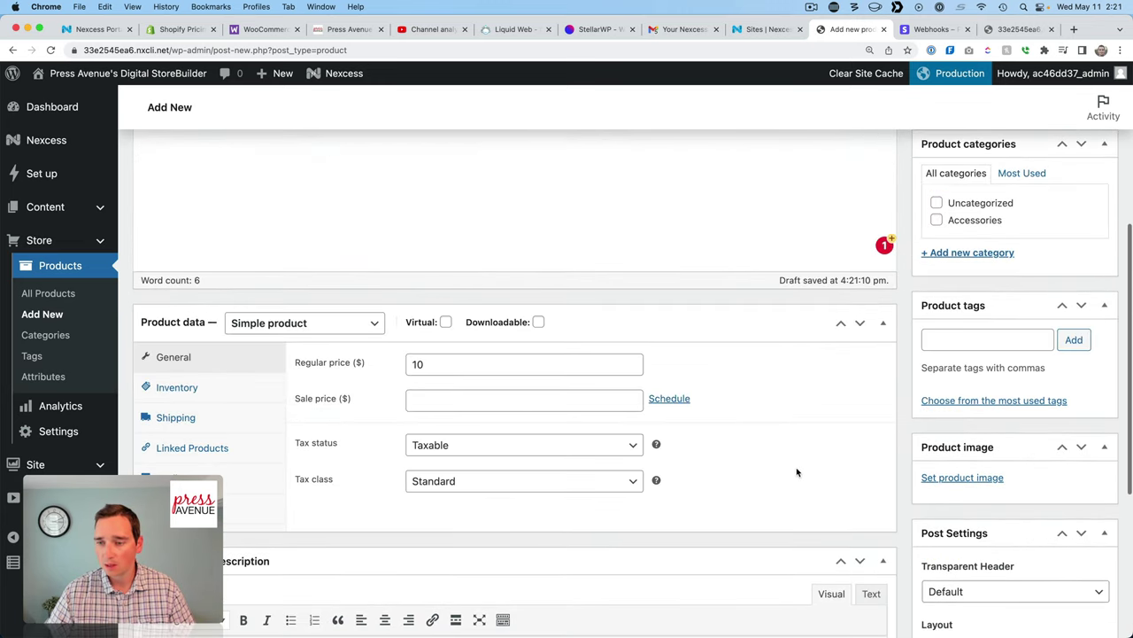
{"action": "left_click", "coordinate": [991, 476]}
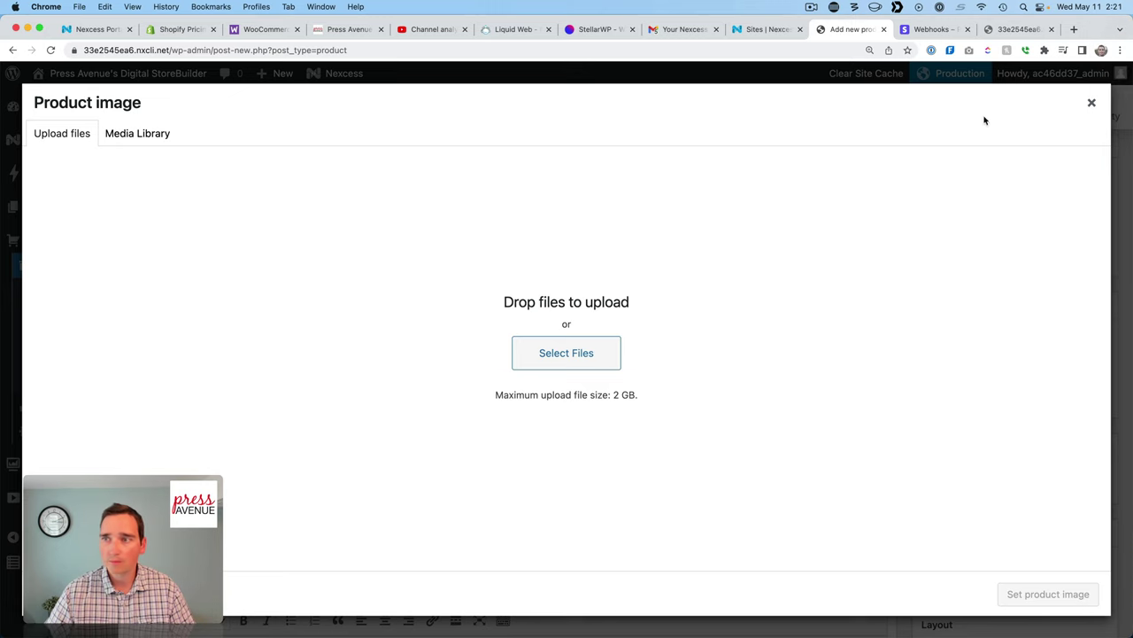
{"action": "left_click", "coordinate": [1092, 102]}
{"action": "scroll", "coordinate": [1018, 265], "scroll_direction": "up", "scroll_amount": 5}
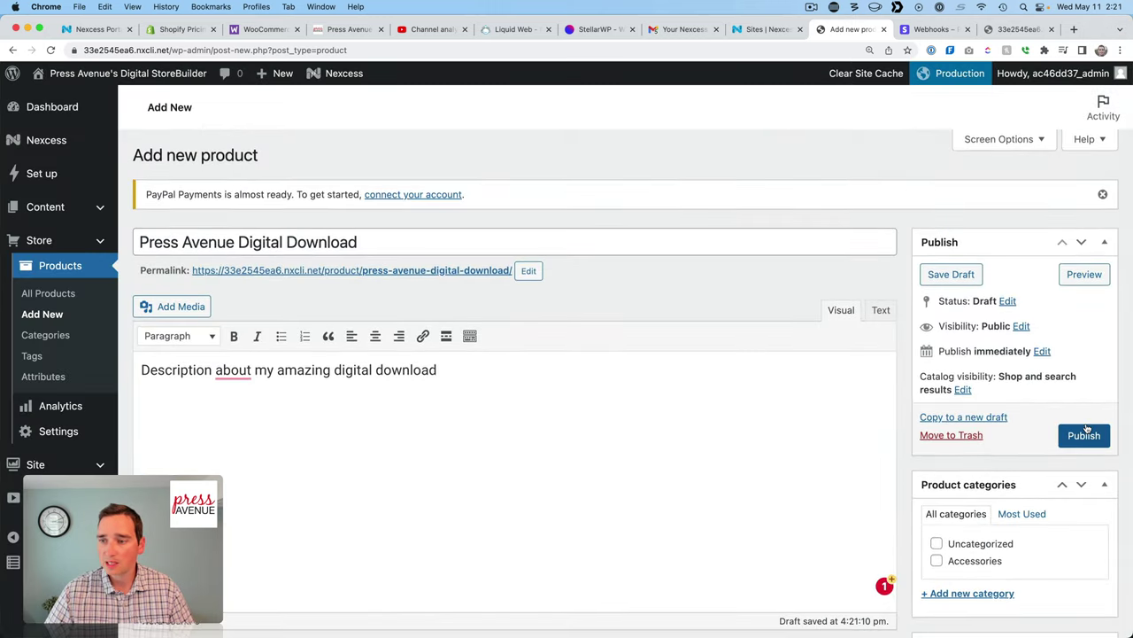
{"action": "left_click", "coordinate": [1085, 434]}
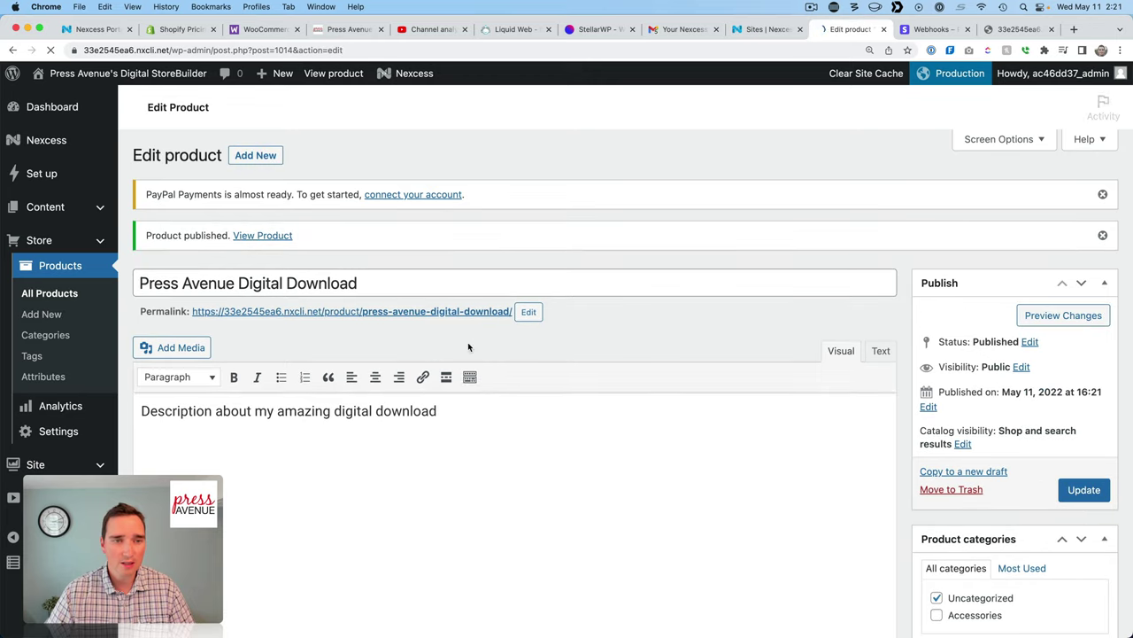
{"action": "left_click", "coordinate": [264, 238]}
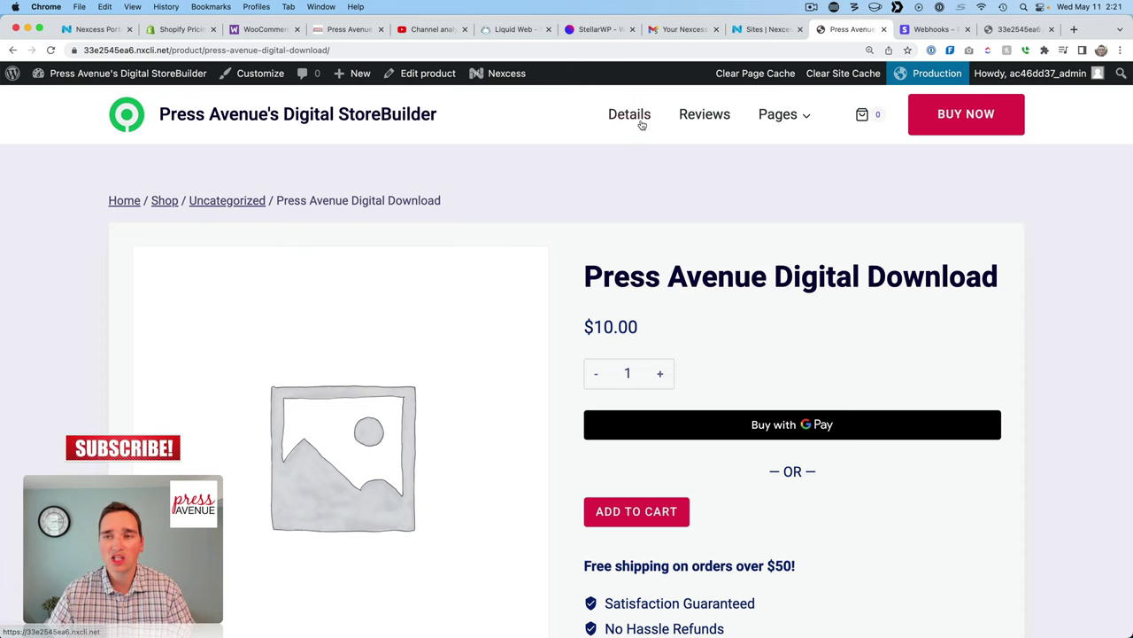
Go from the product page to the store homepage and scroll through it.
{"action": "left_click", "coordinate": [217, 125]}
{"action": "scroll", "coordinate": [561, 300], "scroll_direction": "down", "scroll_amount": 5}
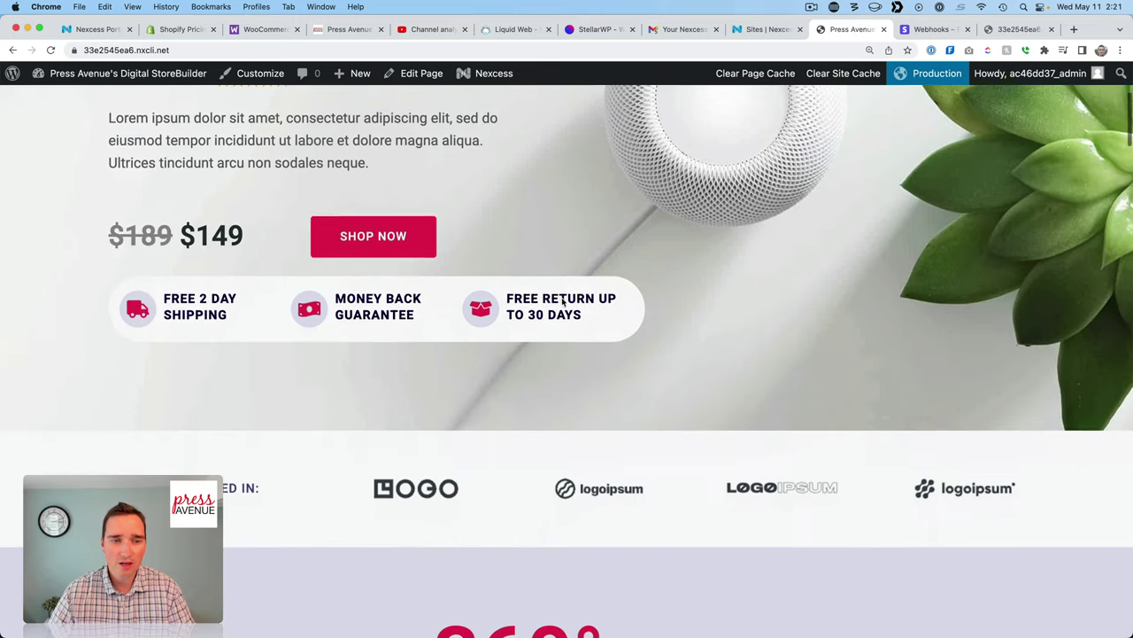
{"action": "scroll", "coordinate": [563, 301], "scroll_direction": "down", "scroll_amount": 4}
{"action": "scroll", "coordinate": [562, 299], "scroll_direction": "up", "scroll_amount": 5}
Try the hero's SHOP NOW link and the Details section, then return to the product page.
{"action": "left_click", "coordinate": [379, 276]}
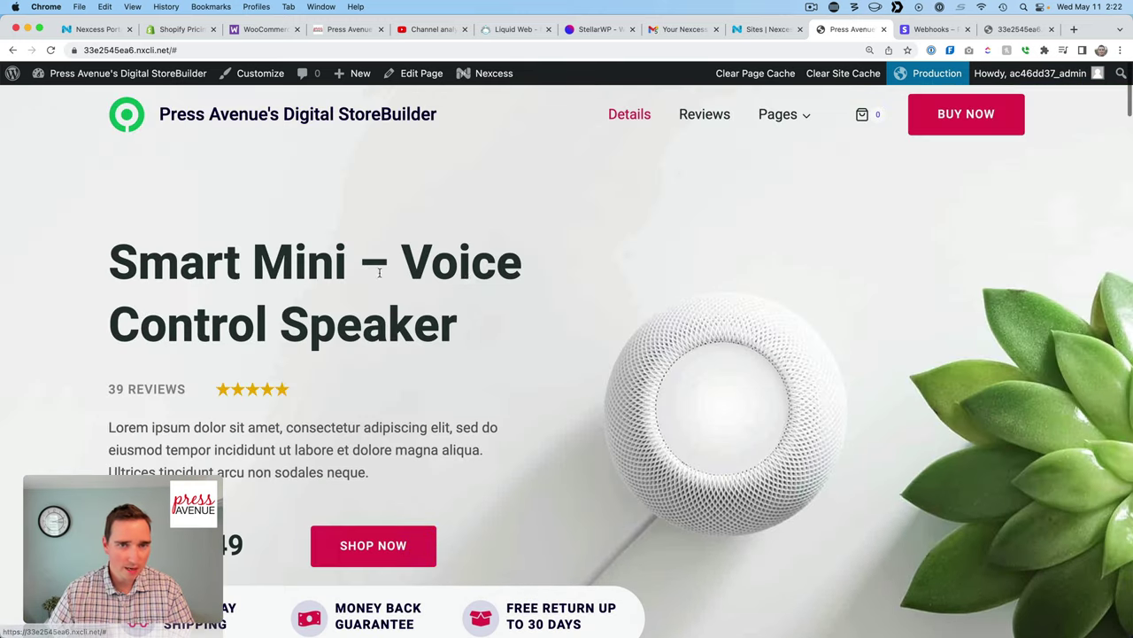
{"action": "mouse_move", "coordinate": [765, 118]}
{"action": "left_click", "coordinate": [618, 121]}
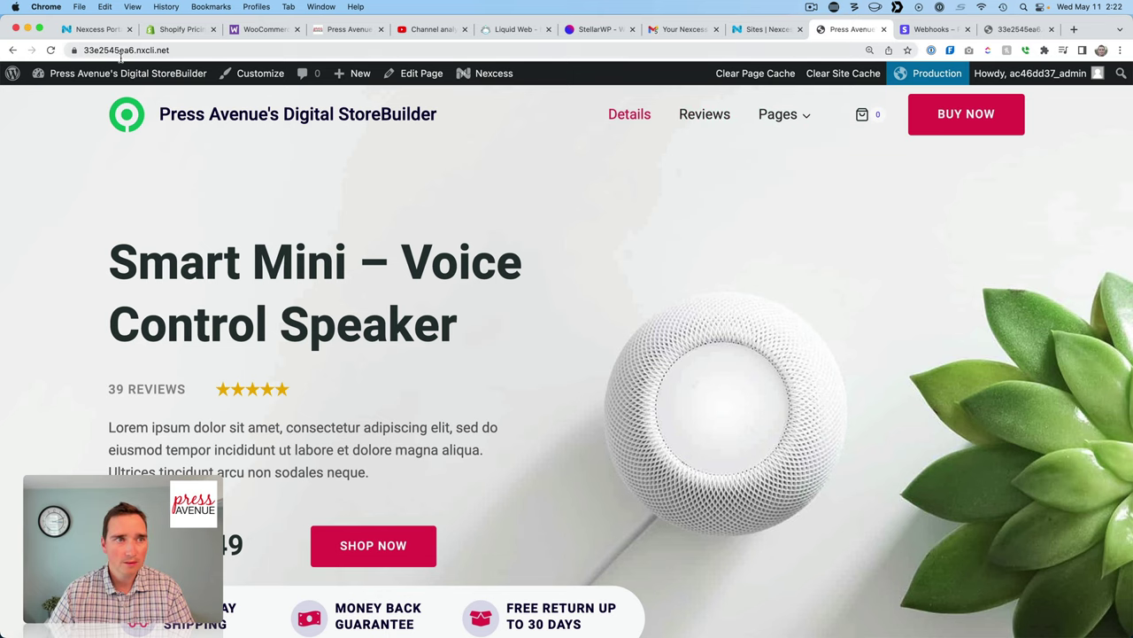
{"action": "left_click", "coordinate": [10, 51]}
{"action": "left_click", "coordinate": [11, 50]}
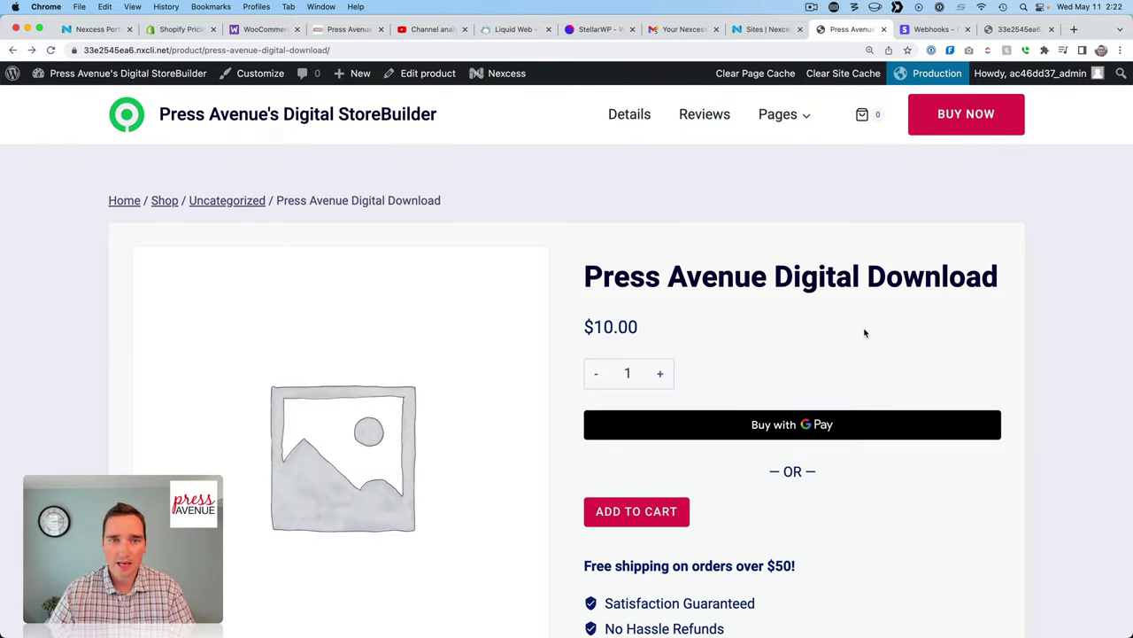
{"action": "scroll", "coordinate": [865, 331], "scroll_direction": "down", "scroll_amount": 2}
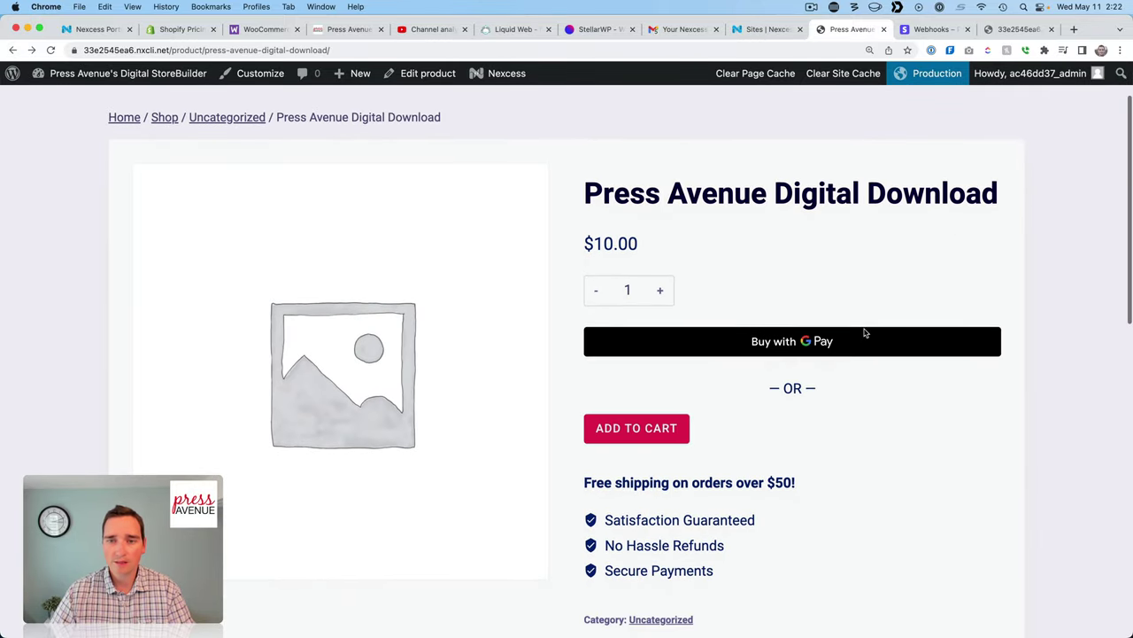
Open the Shop page and scroll through the product grid.
{"action": "left_click", "coordinate": [172, 122]}
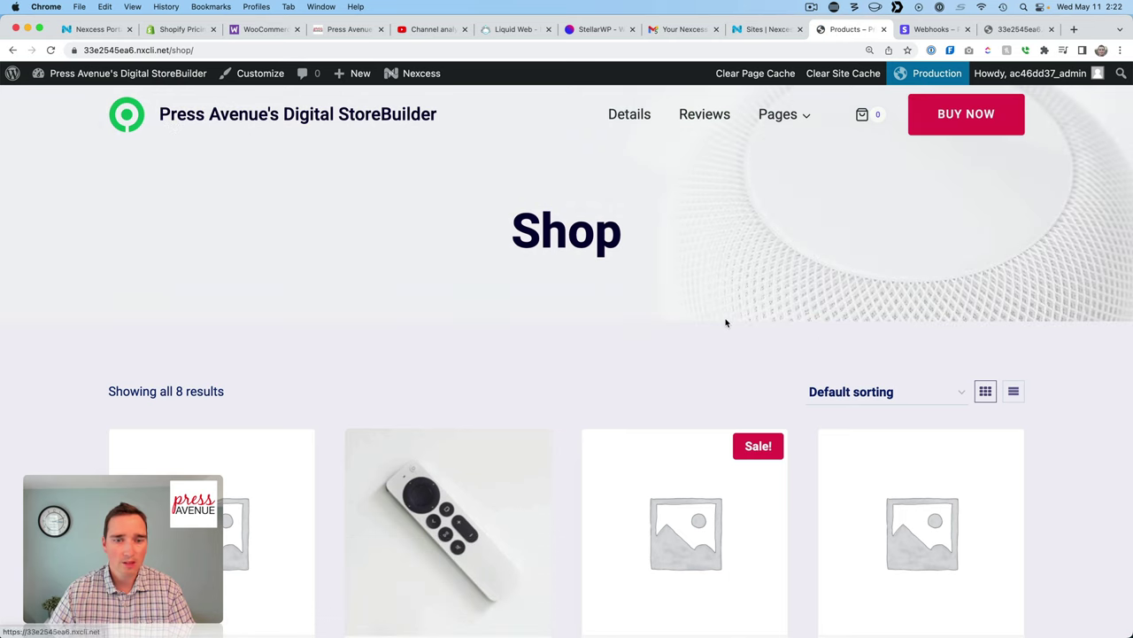
{"action": "scroll", "coordinate": [726, 322], "scroll_direction": "down", "scroll_amount": 5}
{"action": "scroll", "coordinate": [724, 324], "scroll_direction": "down", "scroll_amount": 2}
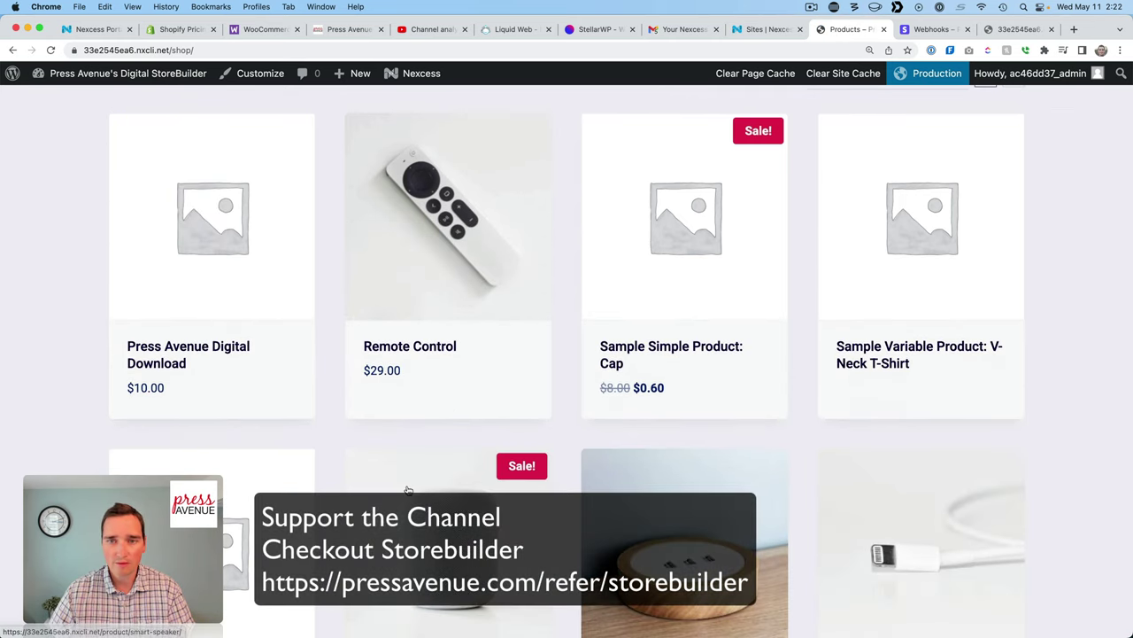
{"action": "scroll", "coordinate": [550, 500], "scroll_direction": "down", "scroll_amount": 7}
{"action": "scroll", "coordinate": [238, 216], "scroll_direction": "up", "scroll_amount": 6}
Open the Press Avenue Digital Download product and scroll through its page.
{"action": "left_click", "coordinate": [238, 216]}
{"action": "scroll", "coordinate": [670, 337], "scroll_direction": "down", "scroll_amount": 1}
{"action": "scroll", "coordinate": [670, 338], "scroll_direction": "down", "scroll_amount": 2}
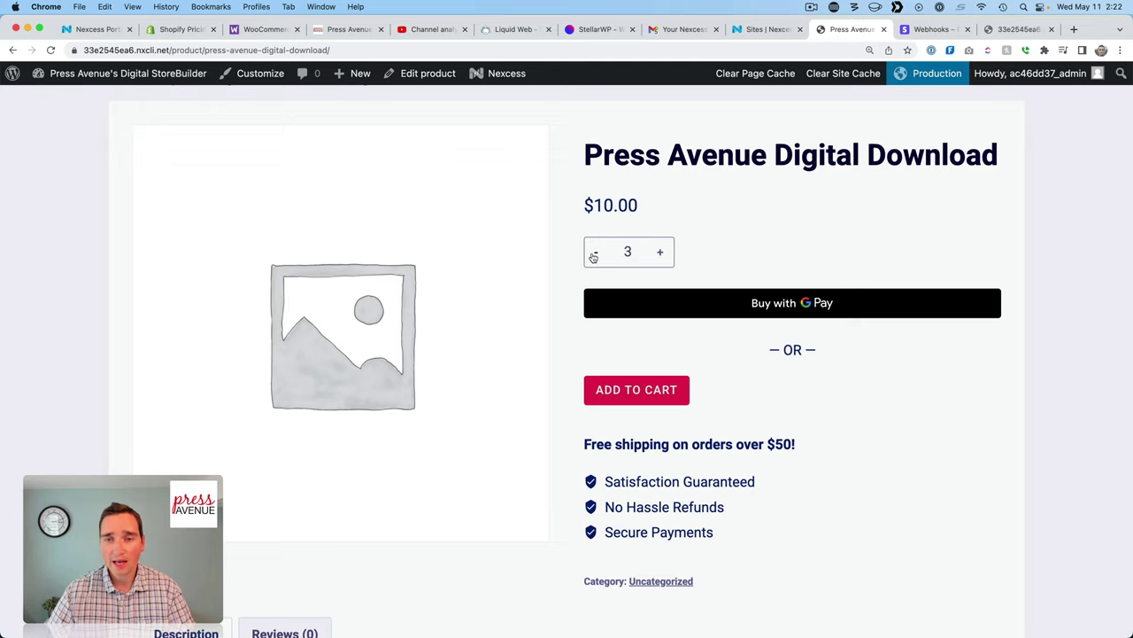
{"action": "scroll", "coordinate": [594, 257], "scroll_direction": "up", "scroll_amount": 3}
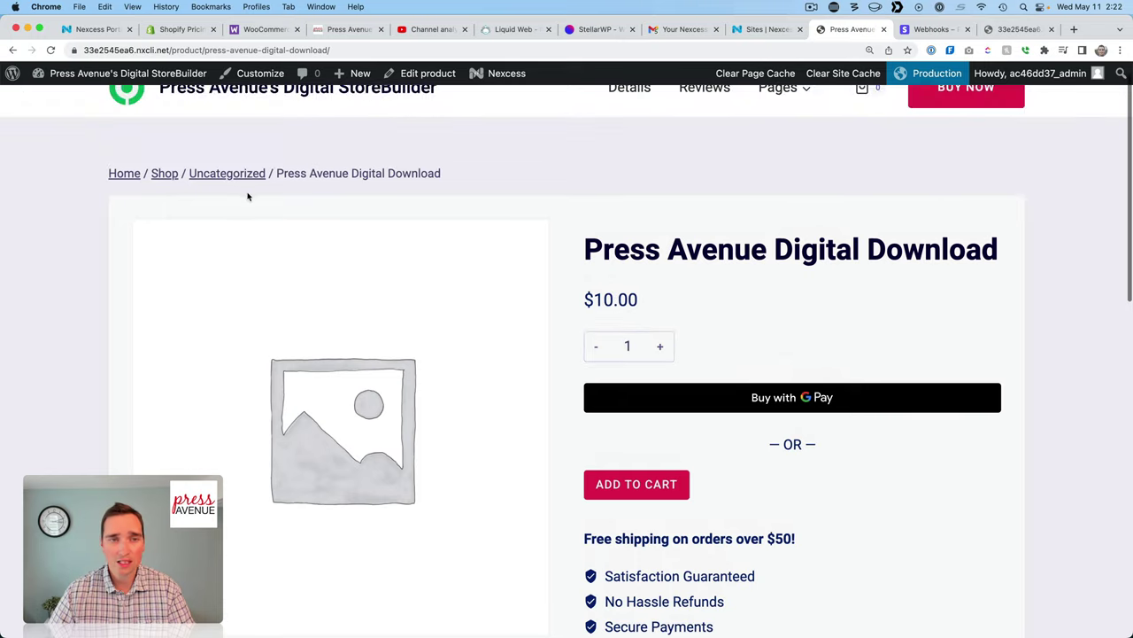
{"action": "left_click_drag", "start_coordinate": [631, 276], "coordinate": [941, 275]}
{"action": "left_click", "coordinate": [923, 347]}
{"action": "scroll", "coordinate": [924, 347], "scroll_direction": "down", "scroll_amount": 2}
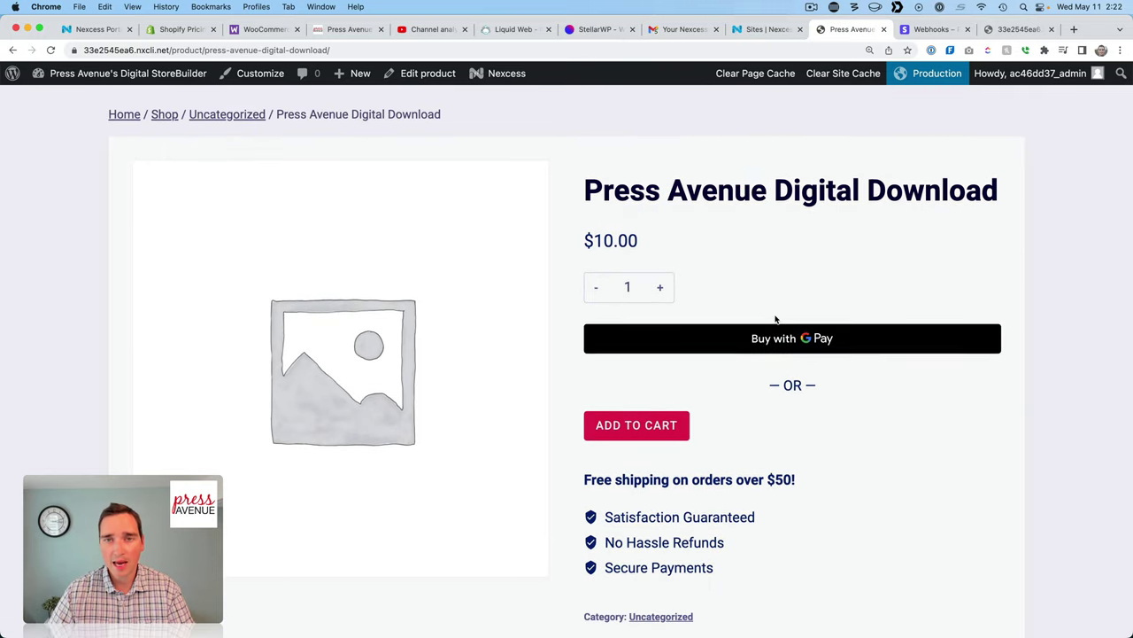
{"action": "scroll", "coordinate": [691, 301], "scroll_direction": "down", "scroll_amount": 3}
Add Press Avenue Digital Download to the cart and scroll the product page.
{"action": "left_click", "coordinate": [641, 293]}
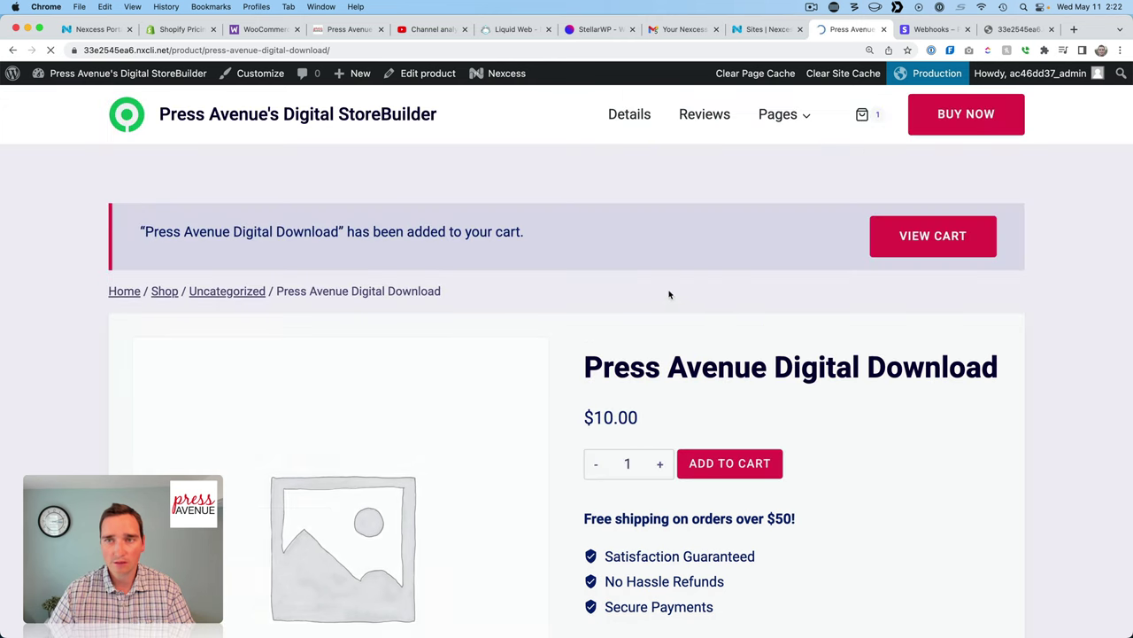
{"action": "left_click_drag", "start_coordinate": [304, 224], "coordinate": [592, 236]}
{"action": "left_click", "coordinate": [730, 337]}
{"action": "scroll", "coordinate": [730, 337], "scroll_direction": "down", "scroll_amount": 5}
{"action": "scroll", "coordinate": [729, 337], "scroll_direction": "down", "scroll_amount": 10}
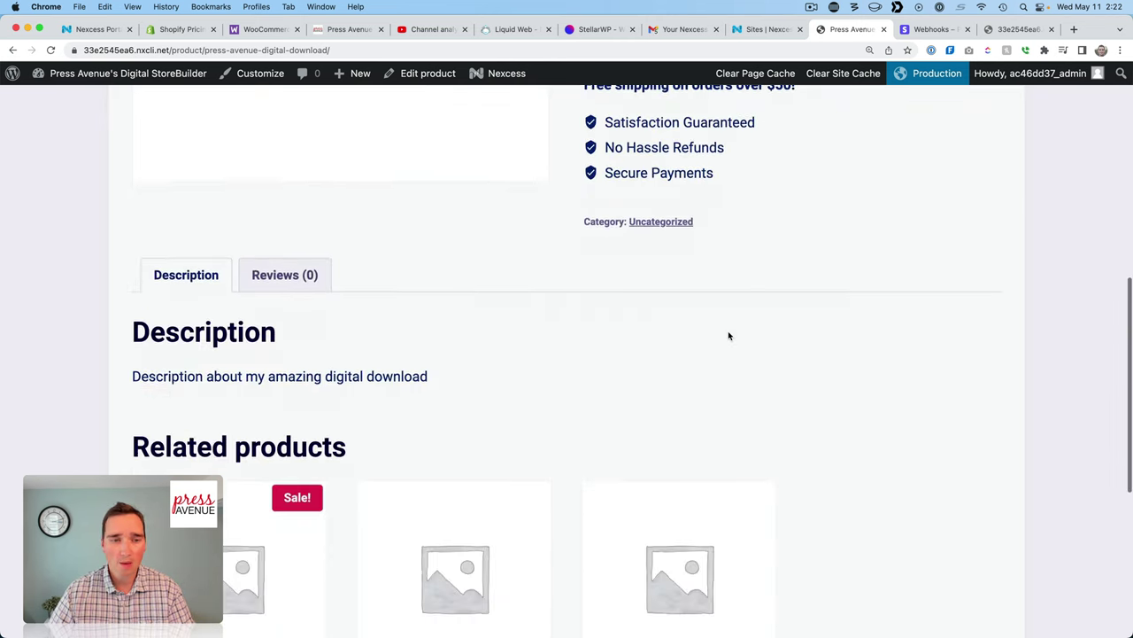
{"action": "scroll", "coordinate": [730, 336], "scroll_direction": "down", "scroll_amount": 5}
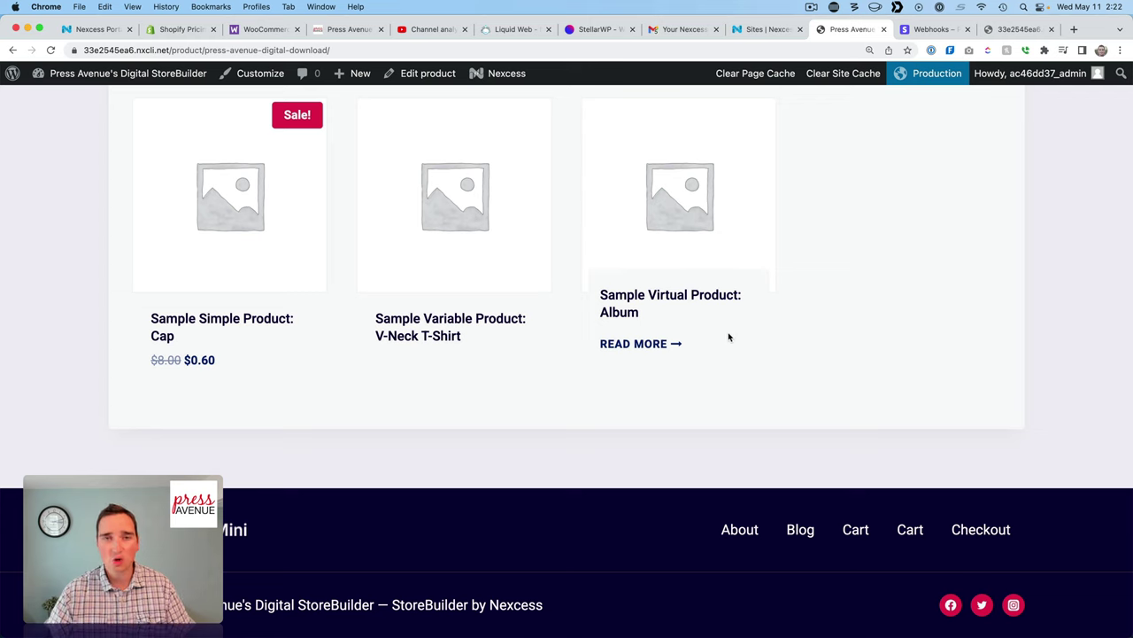
{"action": "scroll", "coordinate": [738, 336], "scroll_direction": "up", "scroll_amount": 9}
{"action": "scroll", "coordinate": [429, 298], "scroll_direction": "up", "scroll_amount": 10}
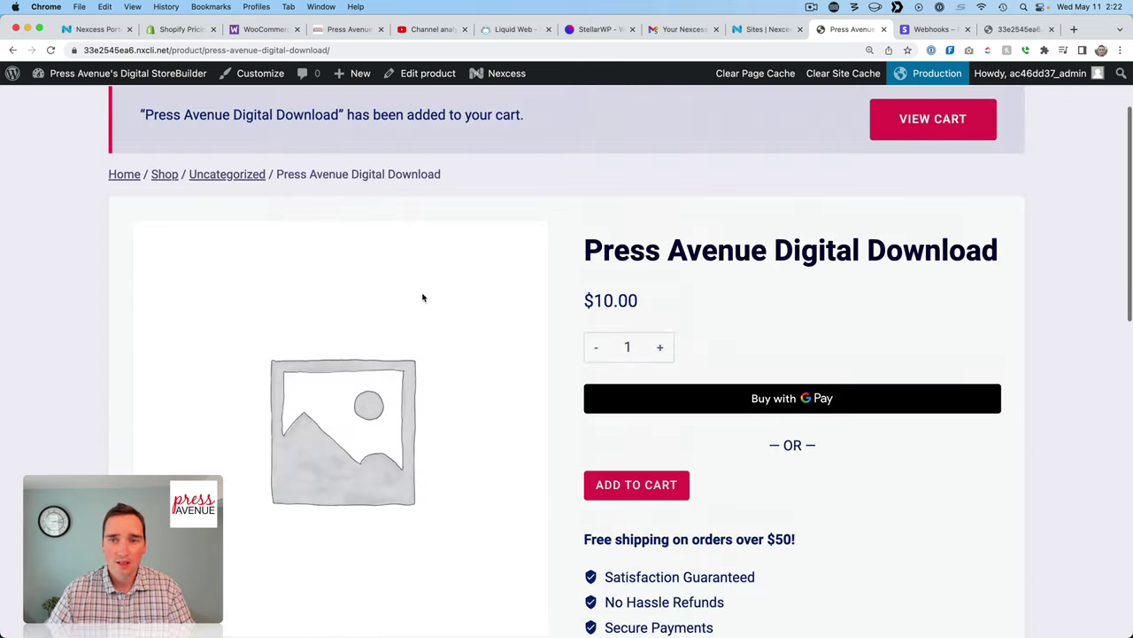
Open the cart and review the $10.00 order.
{"action": "left_click", "coordinate": [930, 239]}
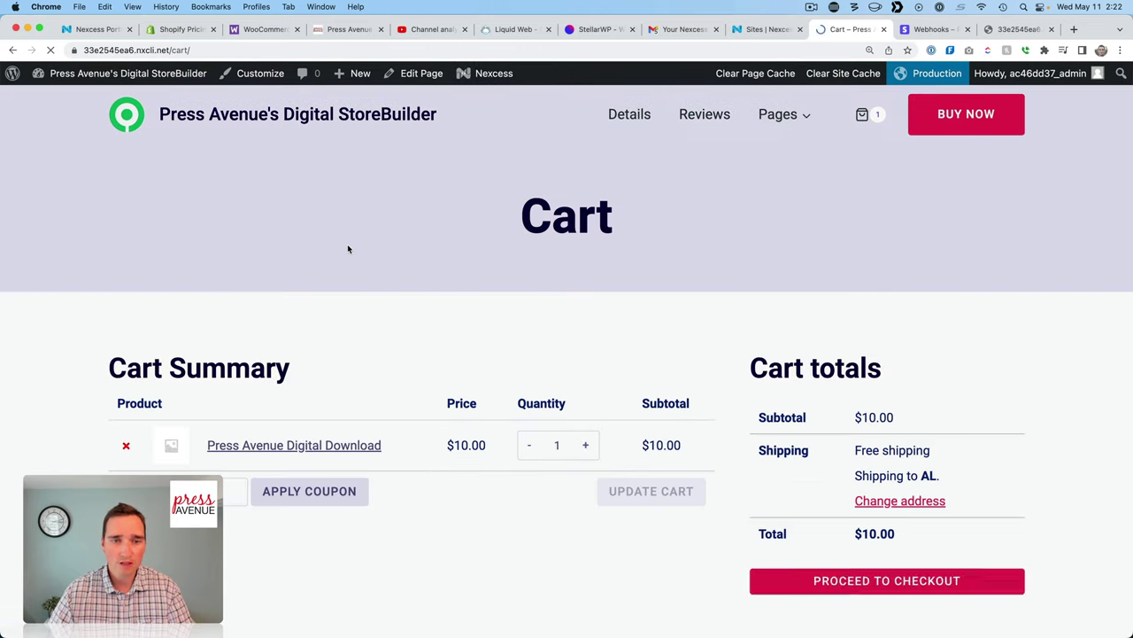
{"action": "scroll", "coordinate": [471, 304], "scroll_direction": "down", "scroll_amount": 5}
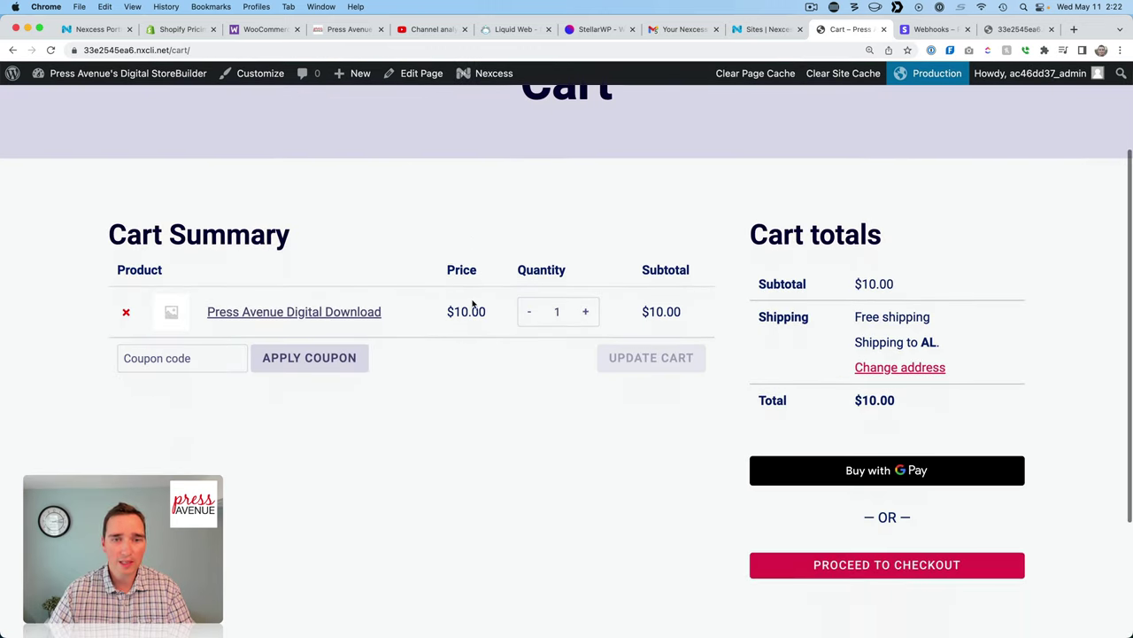
{"action": "scroll", "coordinate": [472, 305], "scroll_direction": "up", "scroll_amount": 5}
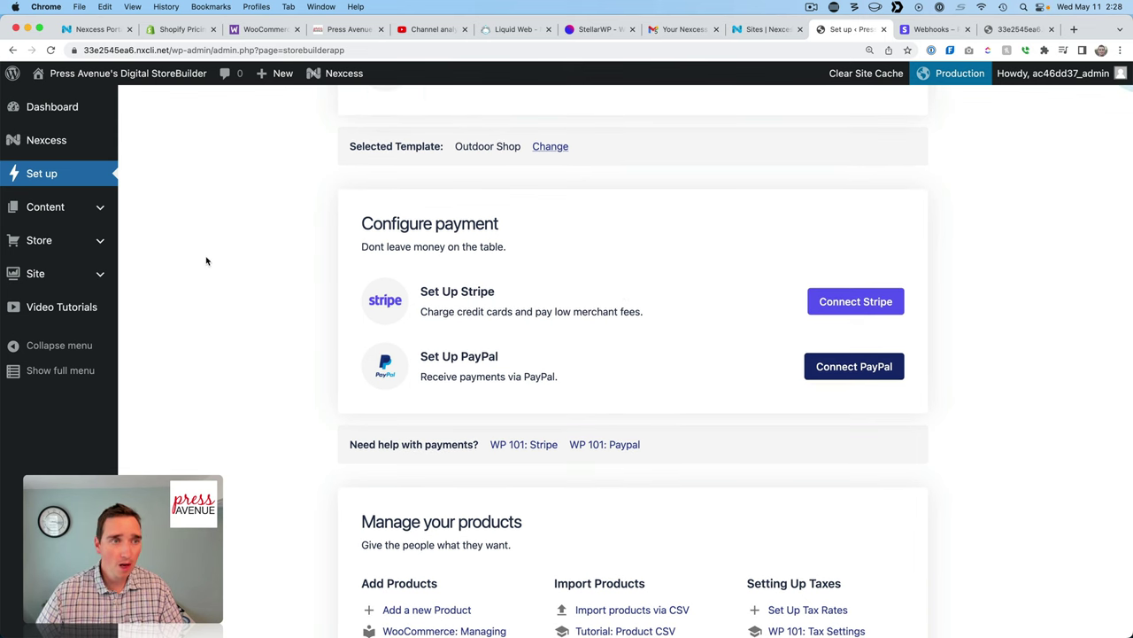
Go to Dashboard > Home and scroll through the support links, Go Live steps and WooCommerce status.
{"action": "scroll", "coordinate": [207, 257], "scroll_direction": "up", "scroll_amount": 2}
{"action": "left_click", "coordinate": [59, 108]}
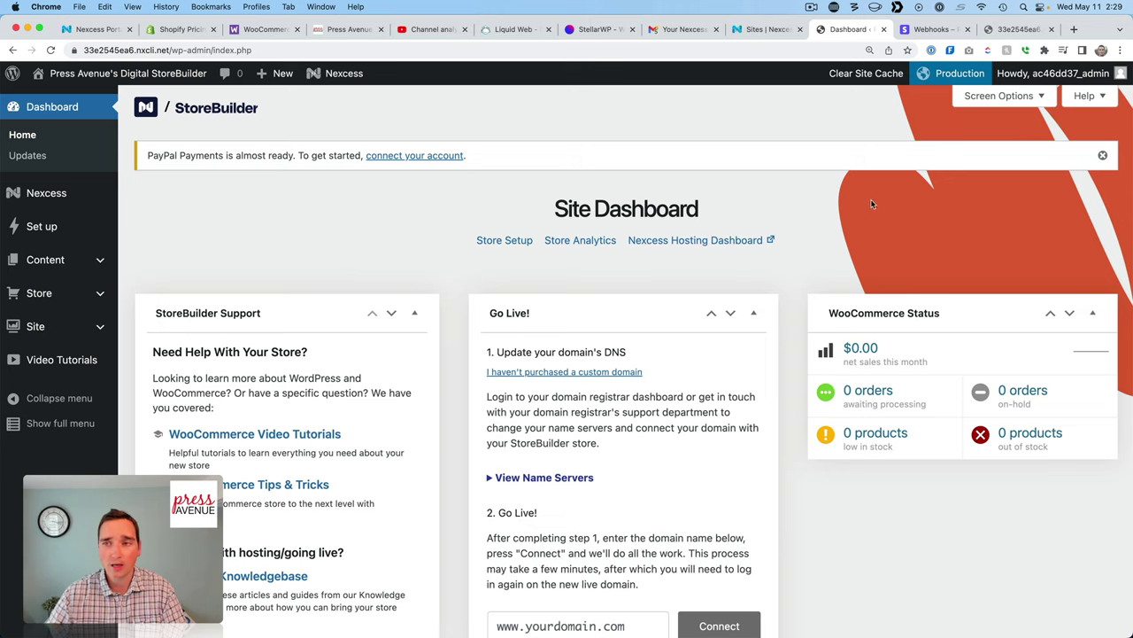
{"action": "scroll", "coordinate": [908, 313], "scroll_direction": "down", "scroll_amount": 3}
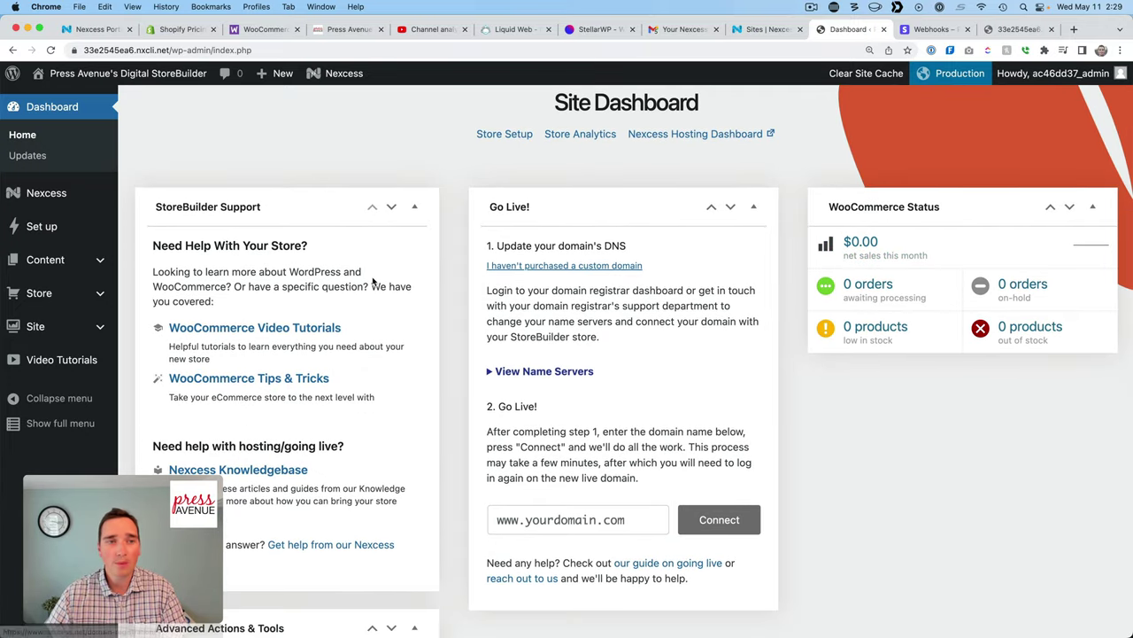
{"action": "scroll", "coordinate": [504, 430], "scroll_direction": "down", "scroll_amount": 5}
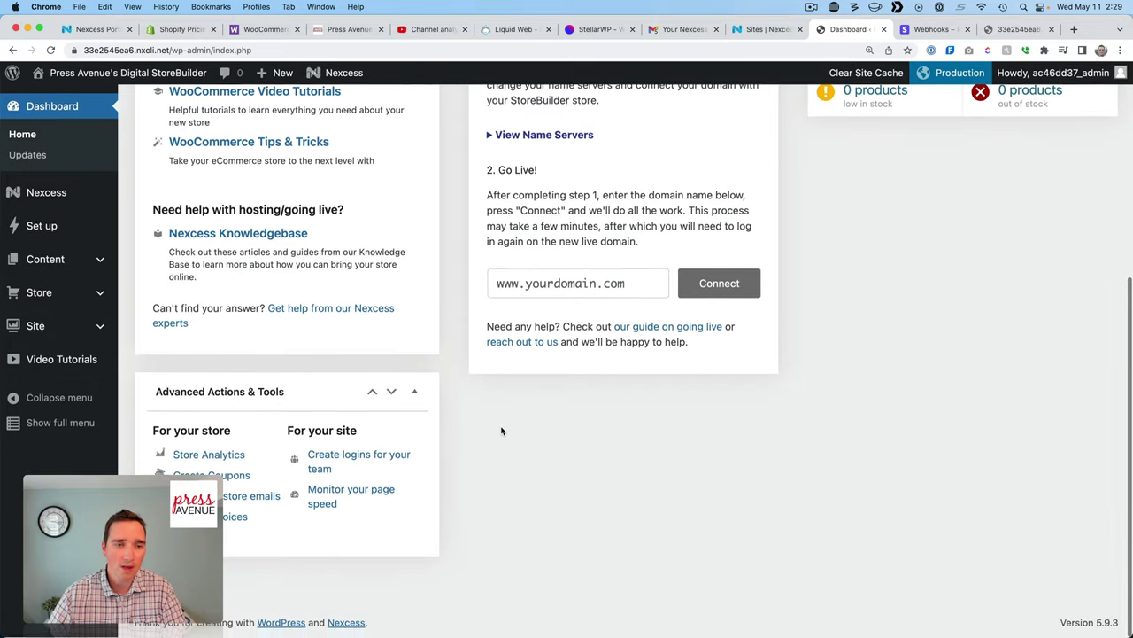
{"action": "scroll", "coordinate": [531, 430], "scroll_direction": "up", "scroll_amount": 5}
{"action": "scroll", "coordinate": [563, 431], "scroll_direction": "up", "scroll_amount": 3}
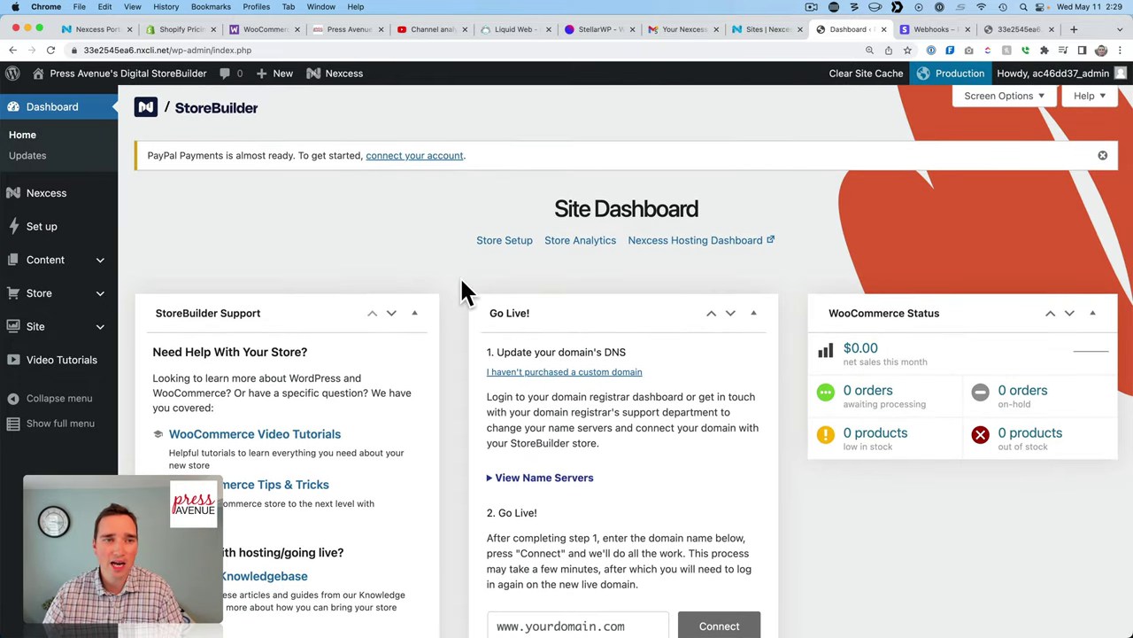
{"action": "scroll", "coordinate": [427, 282], "scroll_direction": "down", "scroll_amount": 1}
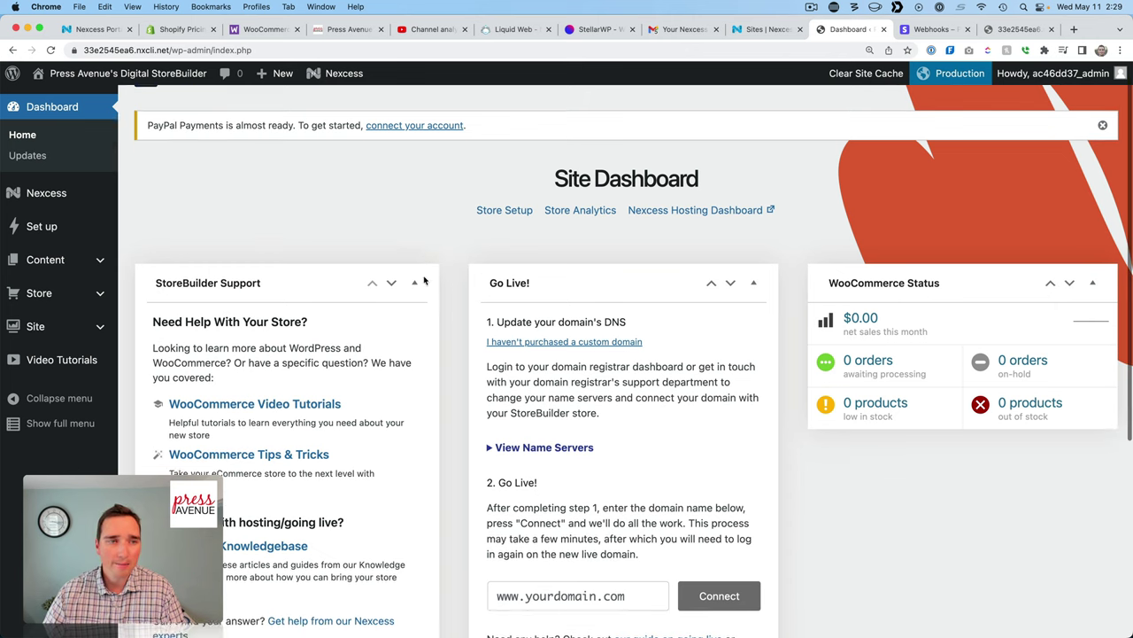
Visit Updates, then the Nexcess dashboard's Priority Pages, Automated Testing and Settings tabs.
{"action": "left_click", "coordinate": [58, 164]}
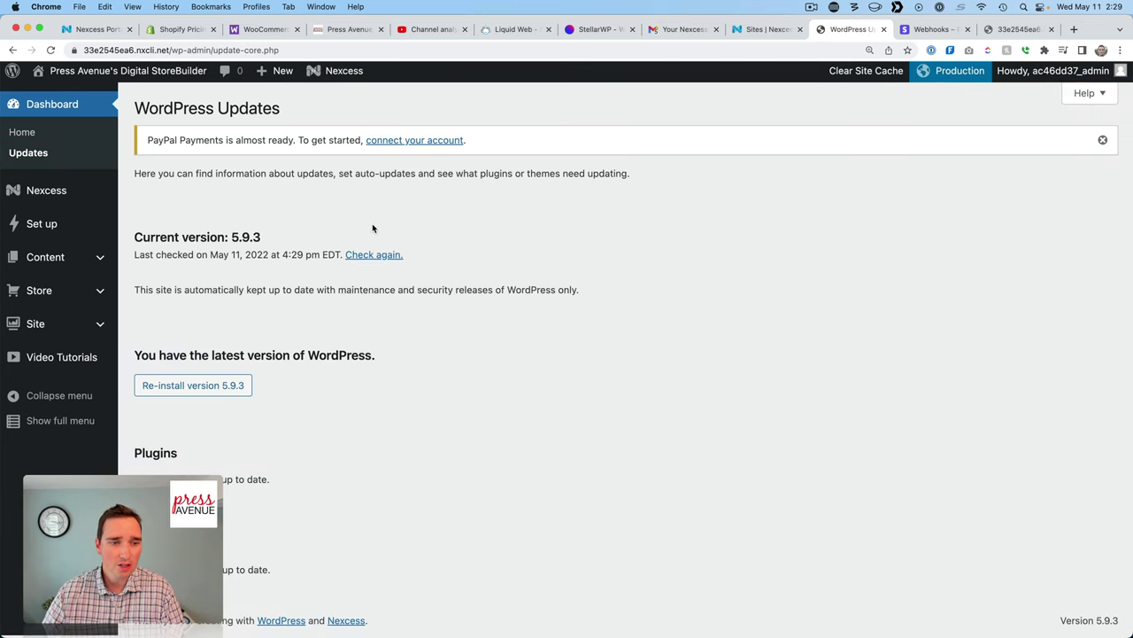
{"action": "left_click", "coordinate": [46, 193]}
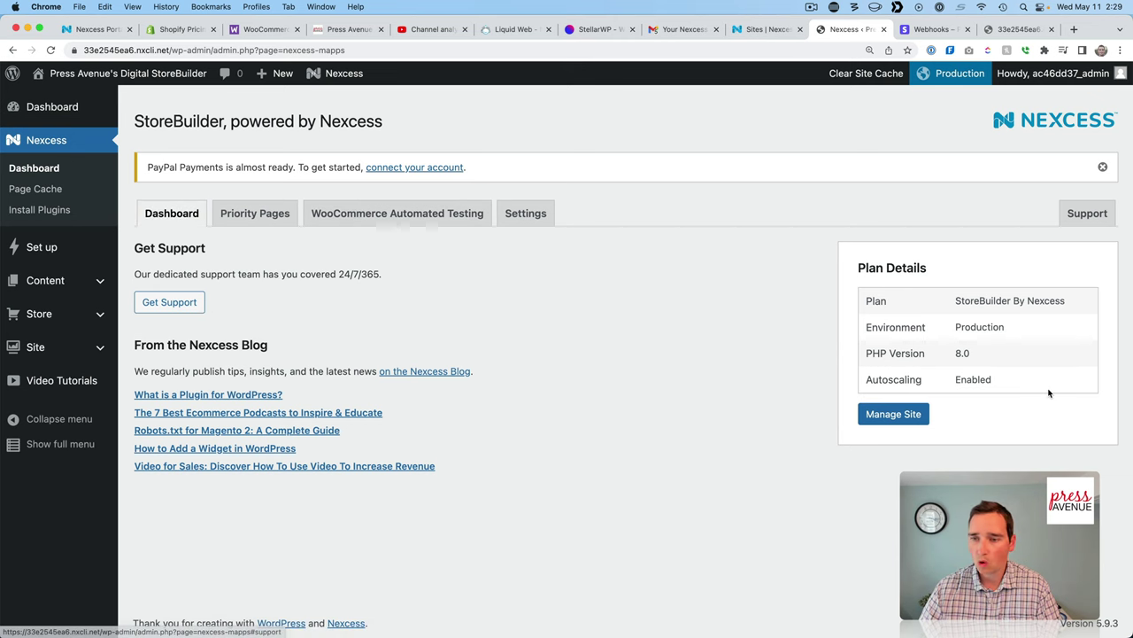
{"action": "left_click", "coordinate": [296, 220]}
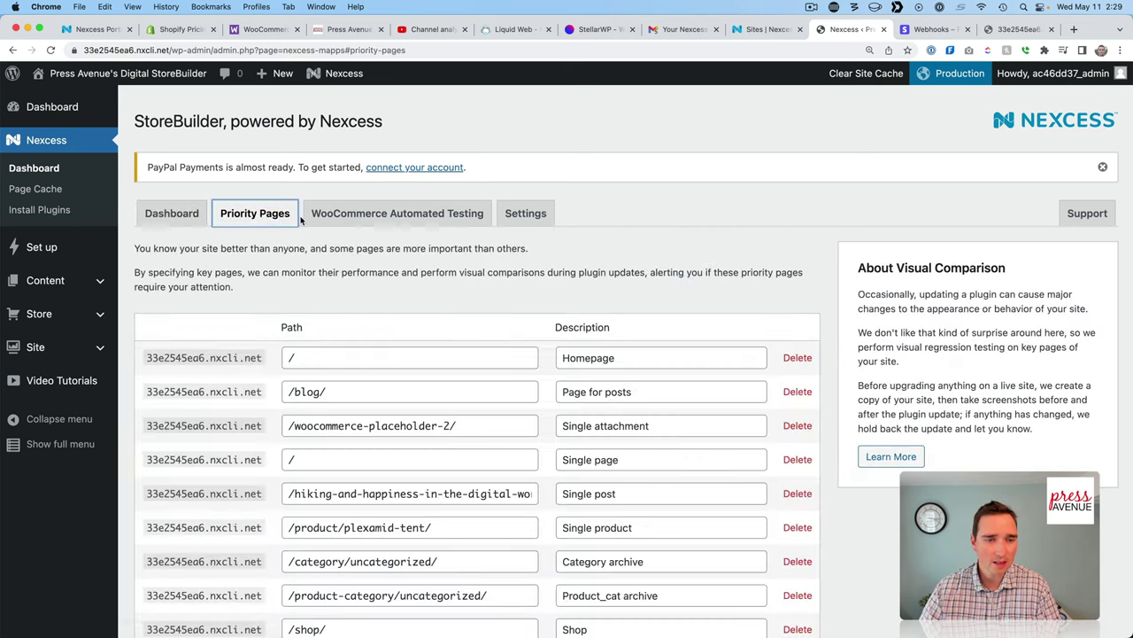
{"action": "left_click", "coordinate": [444, 221]}
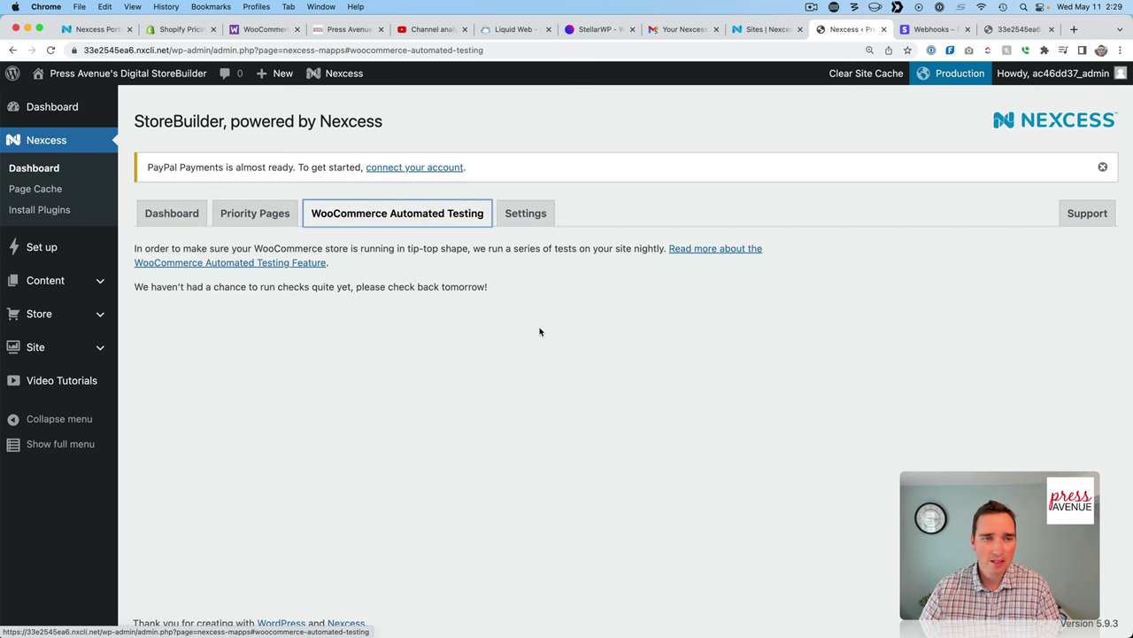
{"action": "left_click", "coordinate": [524, 220]}
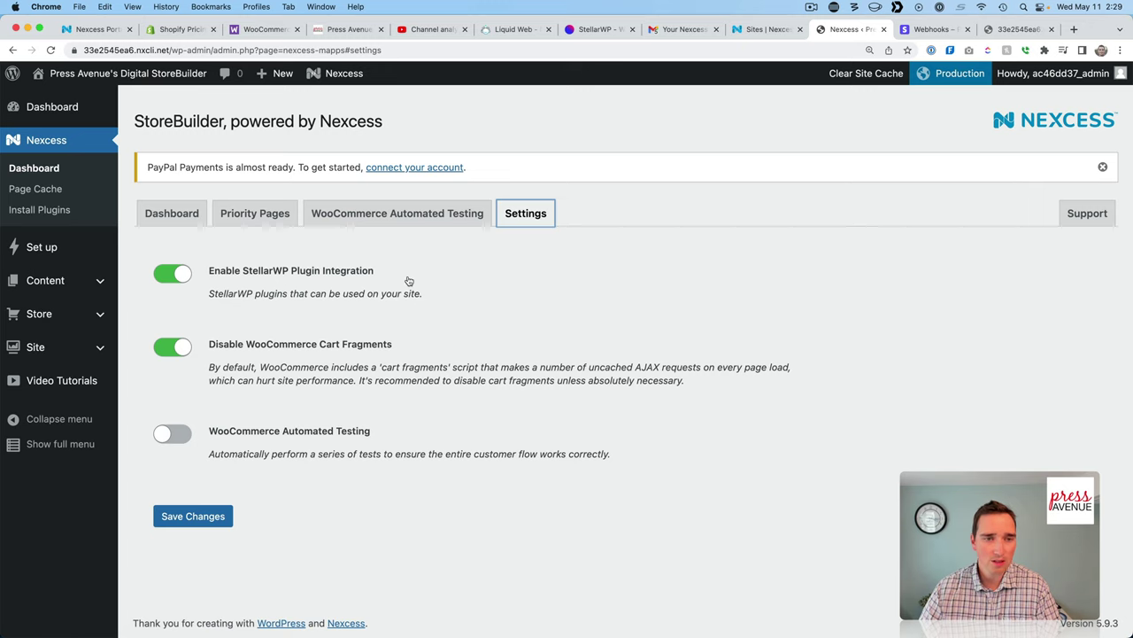
Open Page Cache settings and scroll through the expiration, clearing, variant and exclusion options.
{"action": "left_click", "coordinate": [71, 191]}
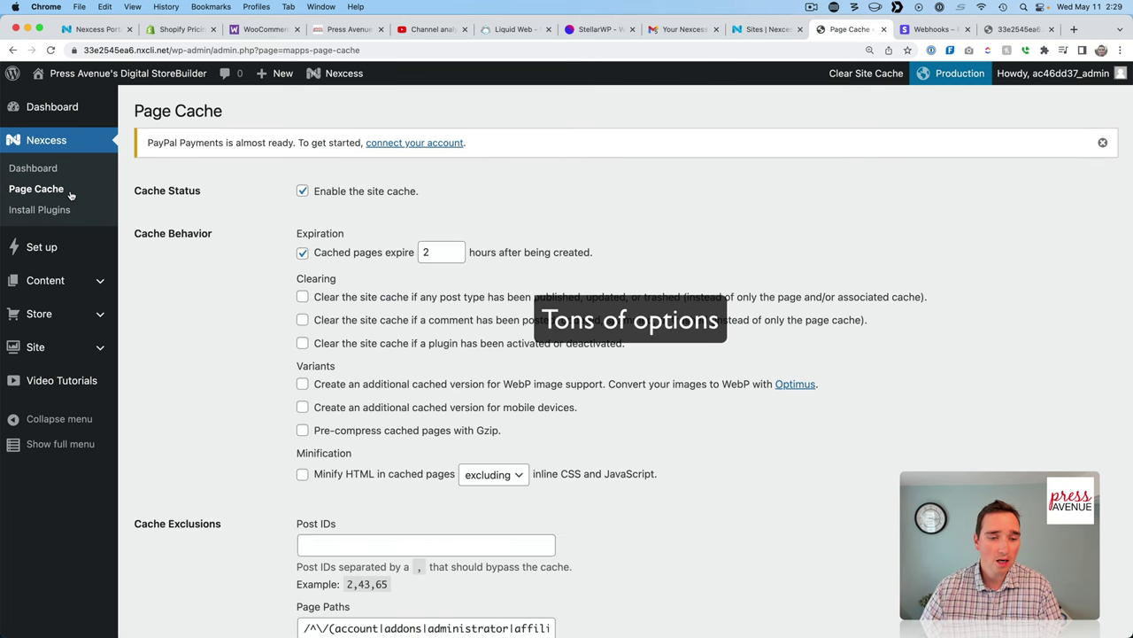
{"action": "scroll", "coordinate": [133, 246], "scroll_direction": "down", "scroll_amount": 2}
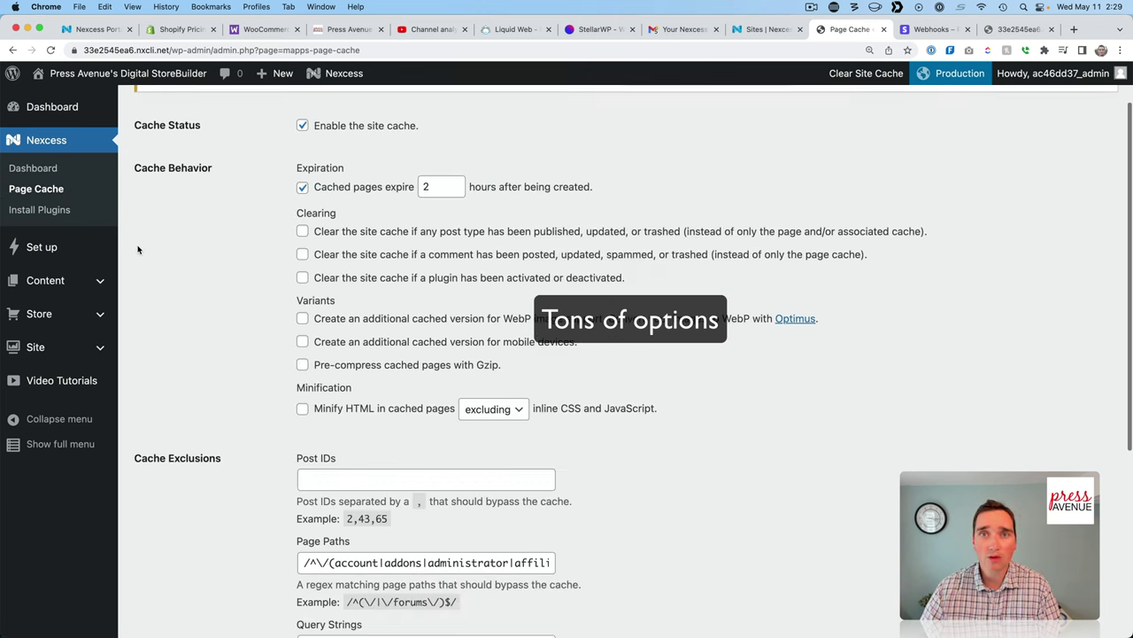
{"action": "scroll", "coordinate": [138, 250], "scroll_direction": "down", "scroll_amount": 4}
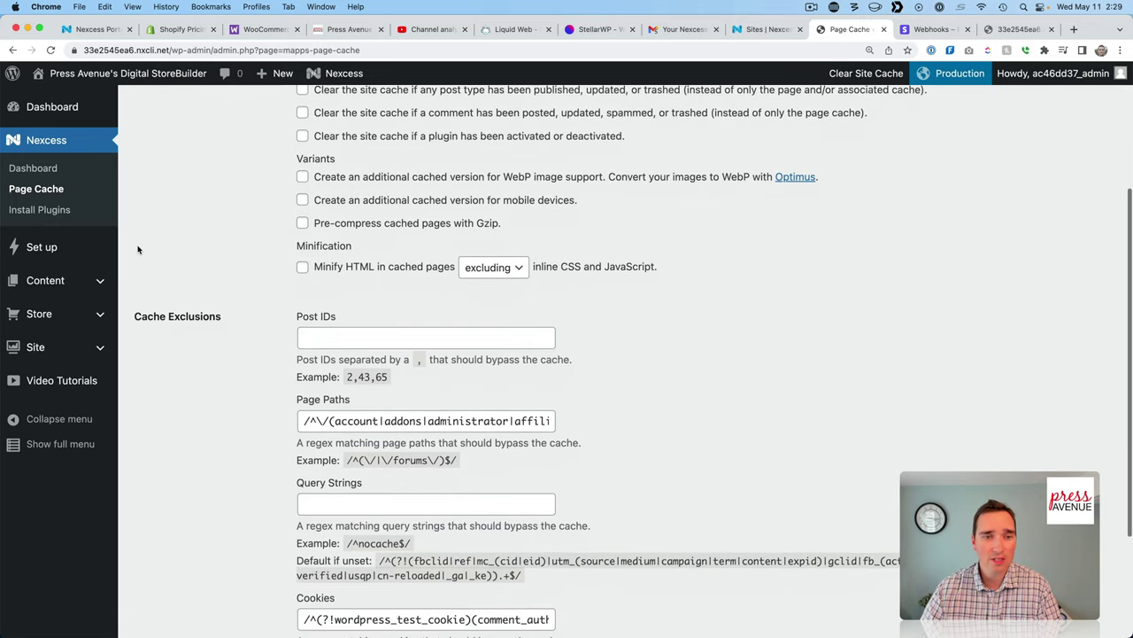
{"action": "scroll", "coordinate": [137, 248], "scroll_direction": "down", "scroll_amount": 4}
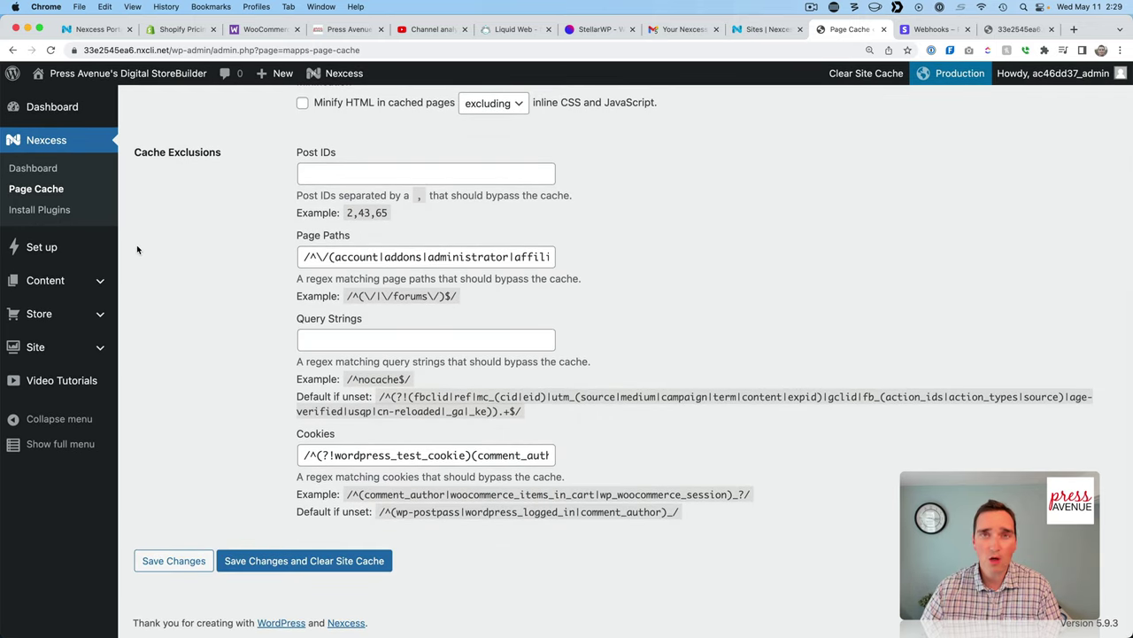
{"action": "left_click", "coordinate": [40, 210]}
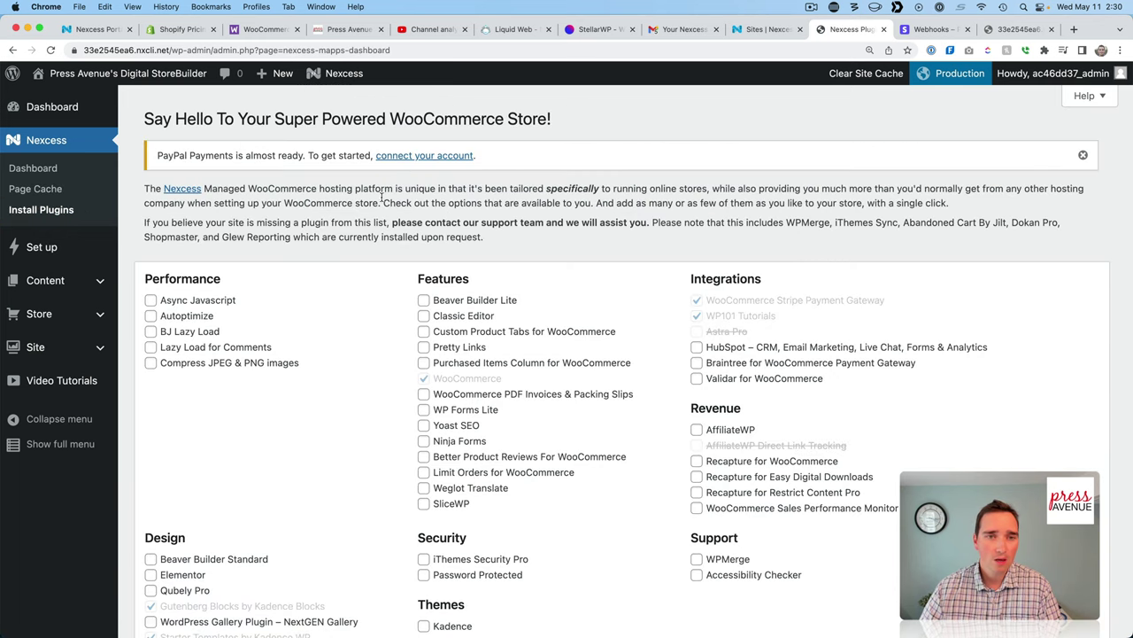
Deselect Yoast SEO and select iThemes Security Pro and Custom Product Tabs for WooCommerce for installation.
{"action": "scroll", "coordinate": [412, 293], "scroll_direction": "down", "scroll_amount": 4}
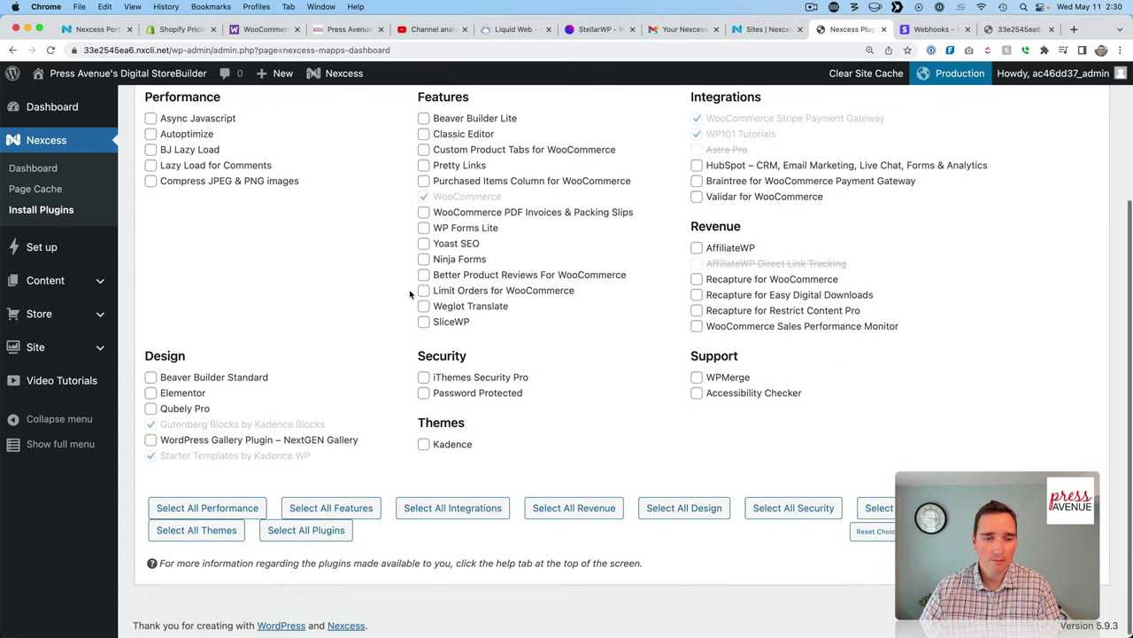
{"action": "scroll", "coordinate": [412, 295], "scroll_direction": "up", "scroll_amount": 4}
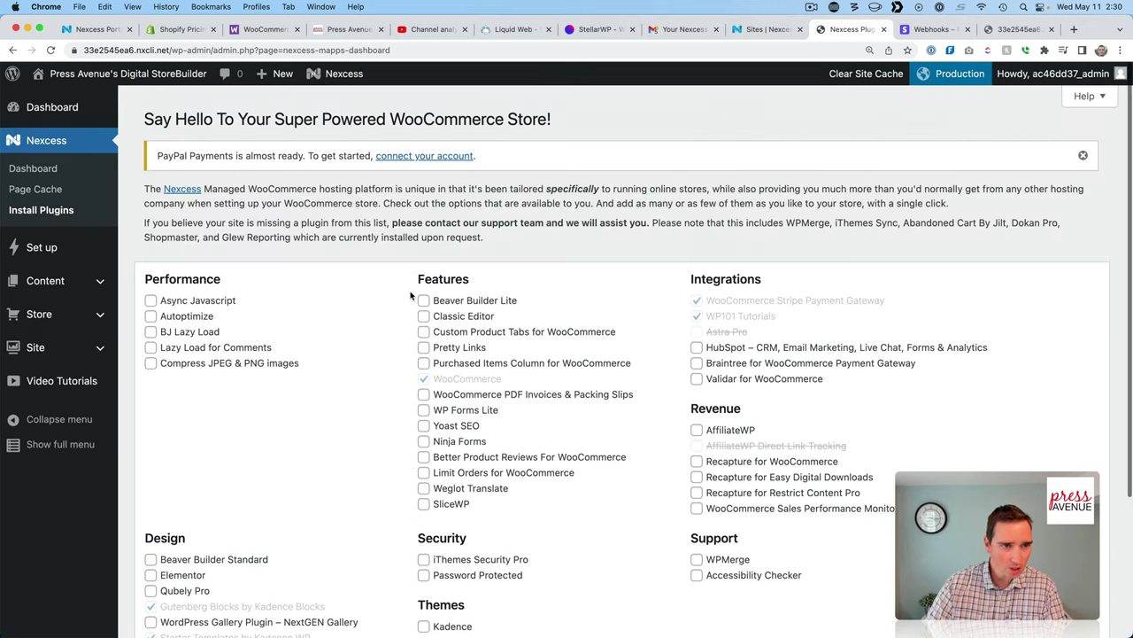
{"action": "scroll", "coordinate": [411, 301], "scroll_direction": "down", "scroll_amount": 2}
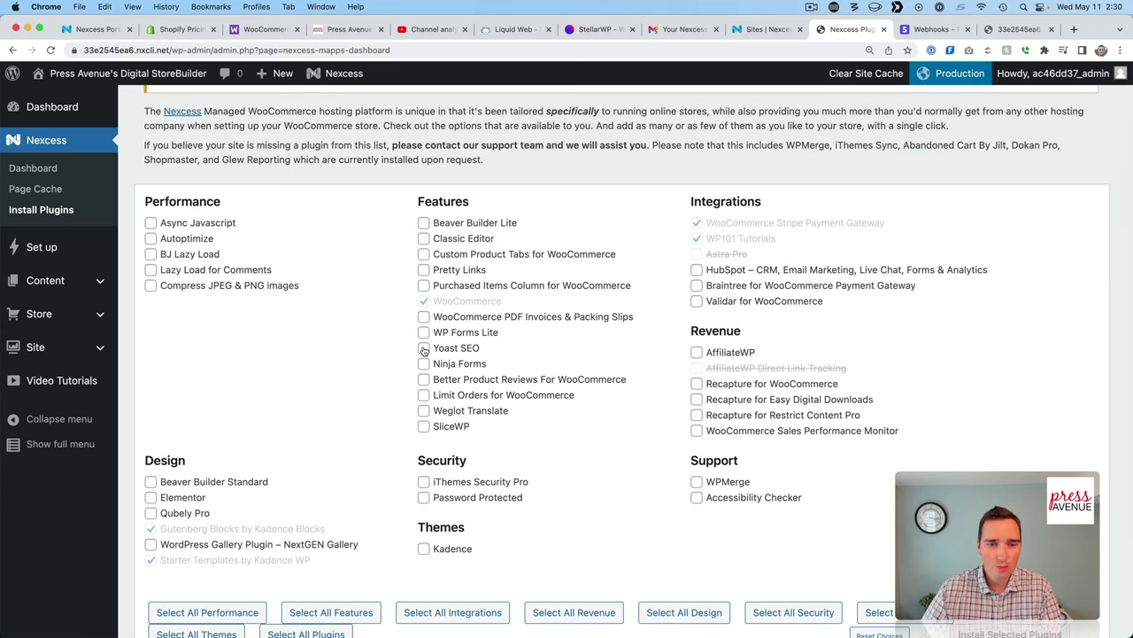
{"action": "scroll", "coordinate": [531, 385], "scroll_direction": "down", "scroll_amount": 3}
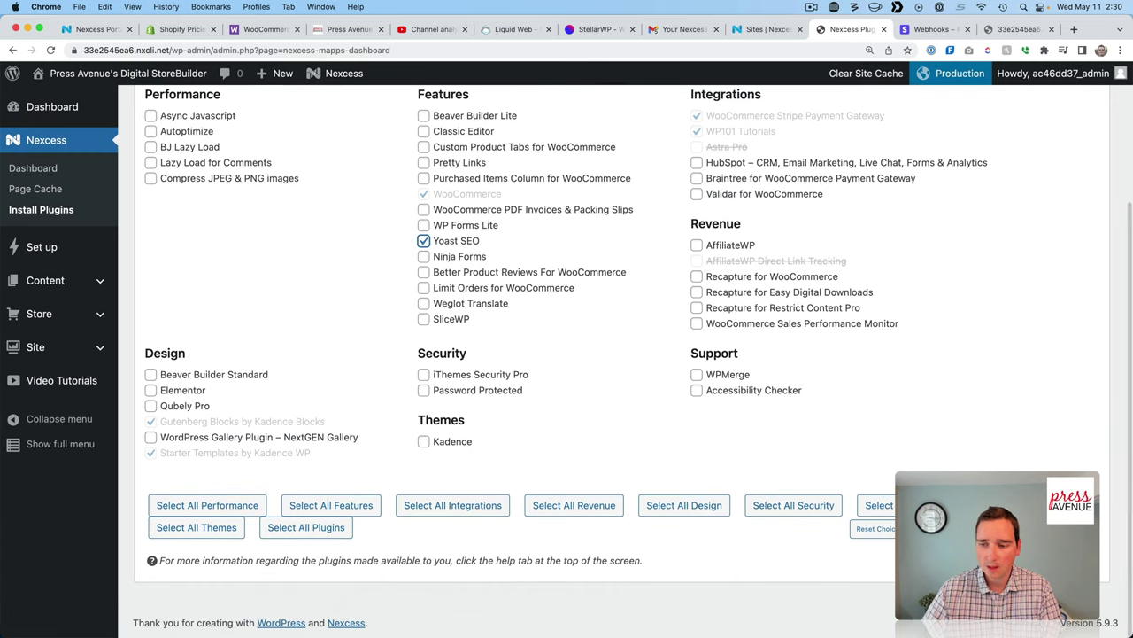
{"action": "scroll", "coordinate": [758, 446], "scroll_direction": "up", "scroll_amount": 1}
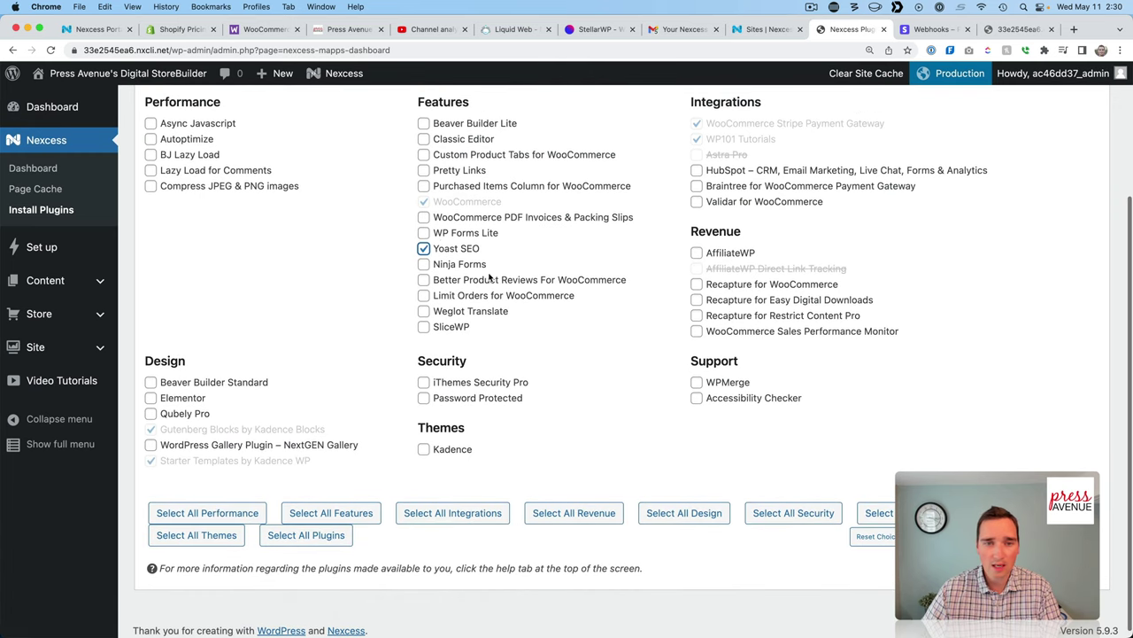
{"action": "left_click", "coordinate": [423, 248]}
{"action": "left_click", "coordinate": [423, 382]}
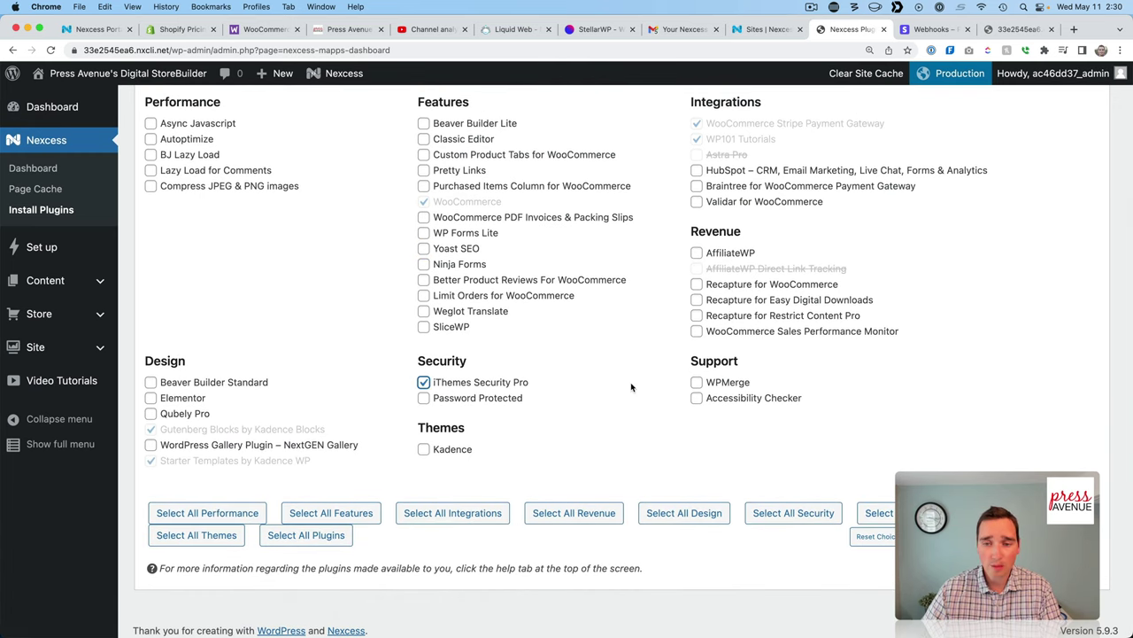
{"action": "scroll", "coordinate": [631, 387], "scroll_direction": "up", "scroll_amount": 2}
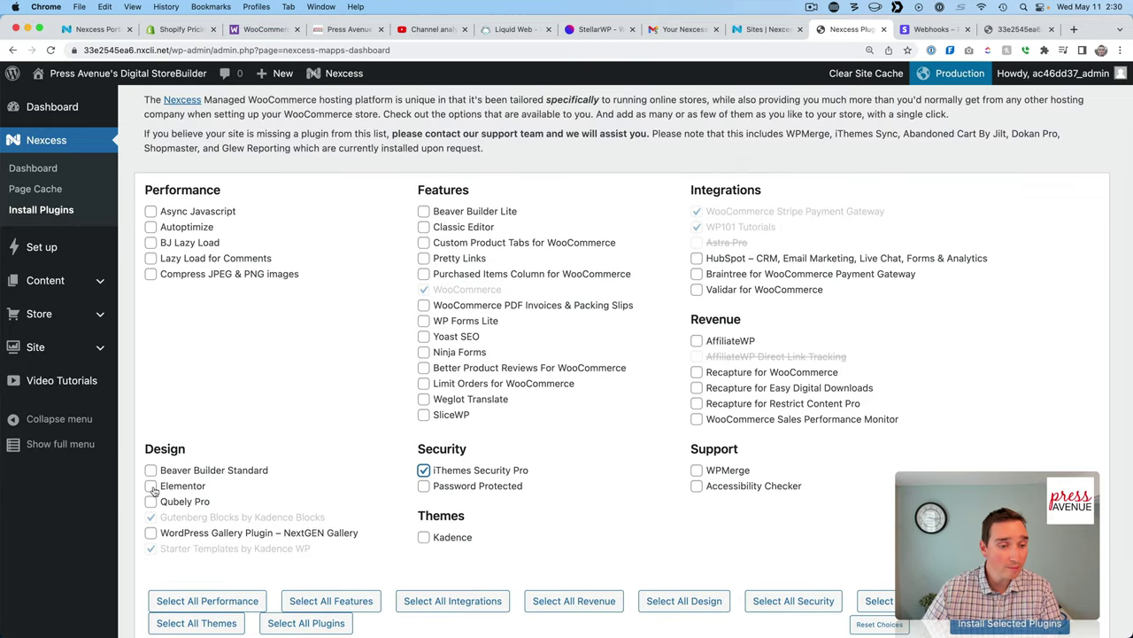
{"action": "scroll", "coordinate": [200, 452], "scroll_direction": "down", "scroll_amount": 1}
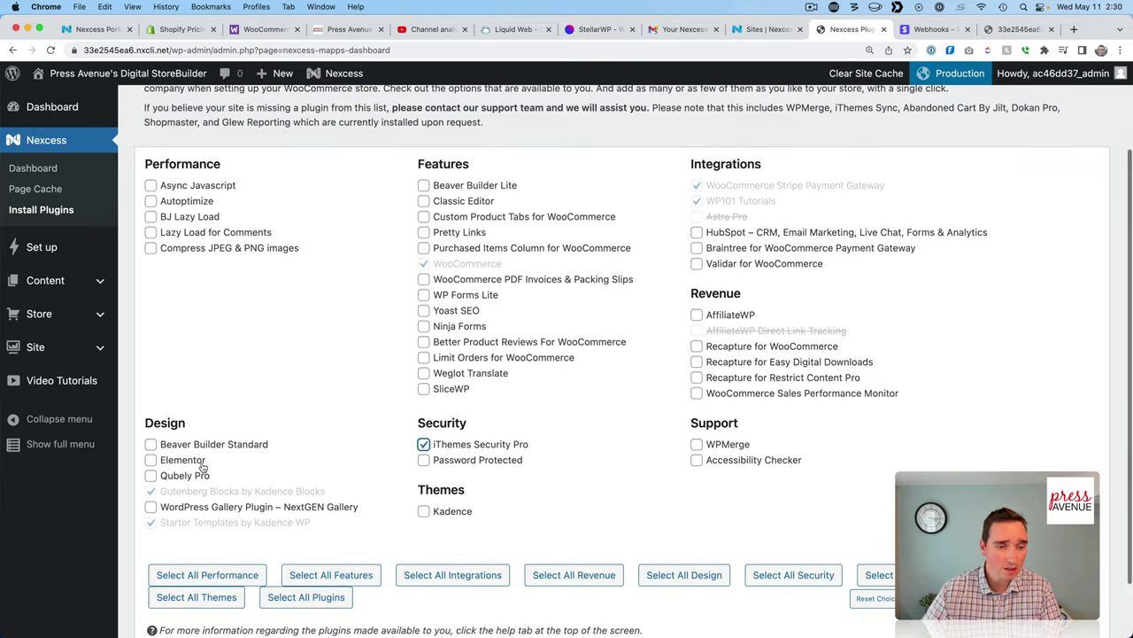
{"action": "scroll", "coordinate": [199, 447], "scroll_direction": "up", "scroll_amount": 2}
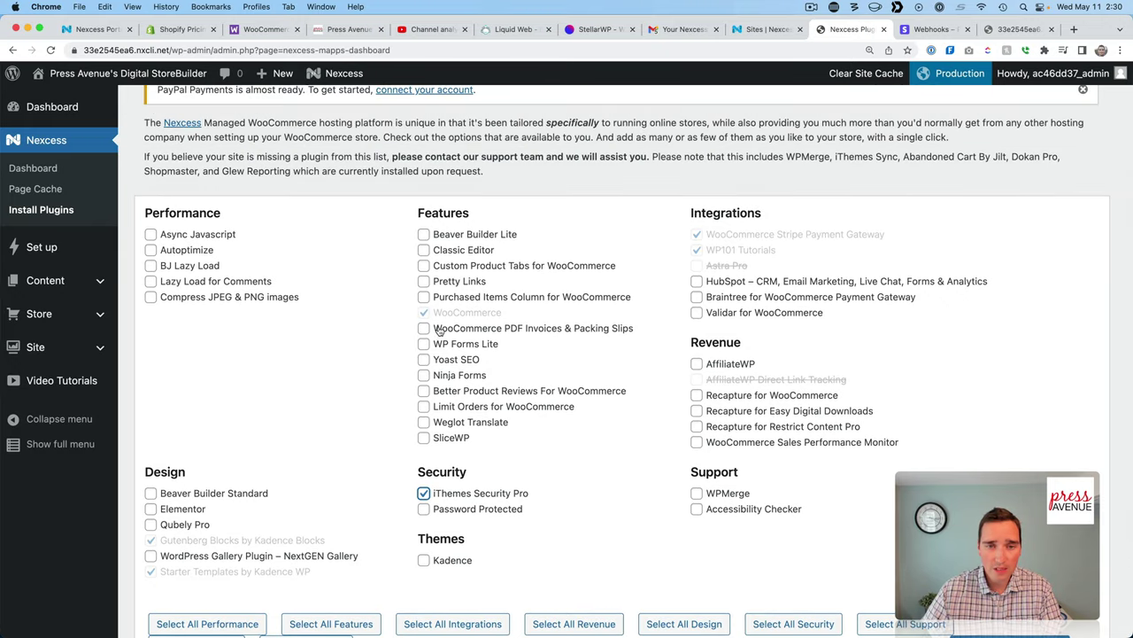
{"action": "left_click", "coordinate": [565, 267]}
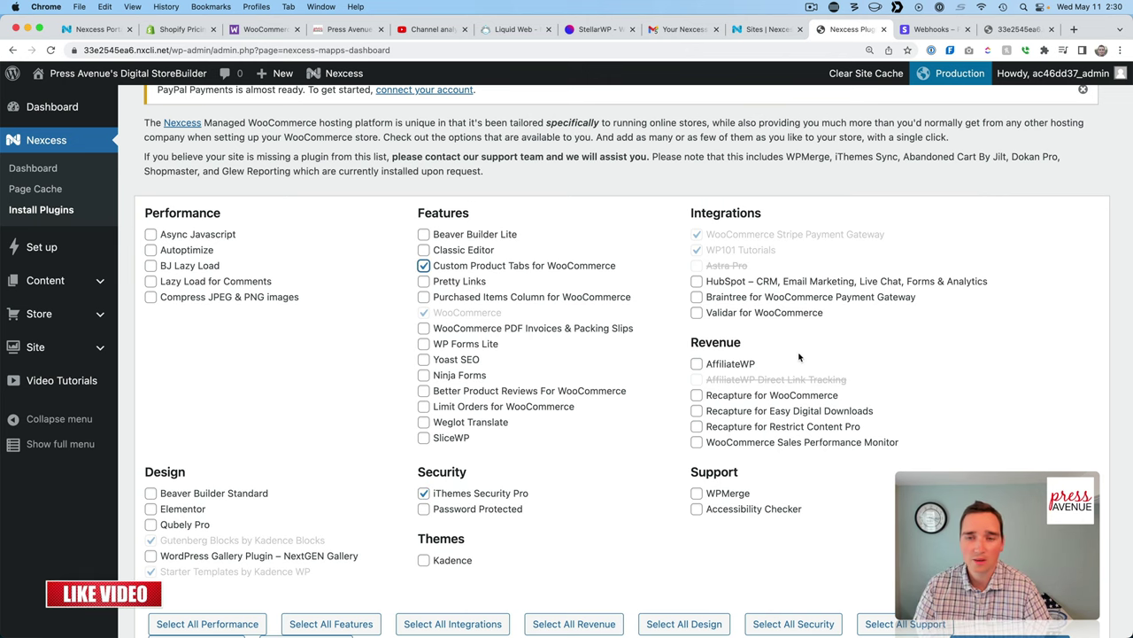
{"action": "scroll", "coordinate": [798, 357], "scroll_direction": "down", "scroll_amount": 3}
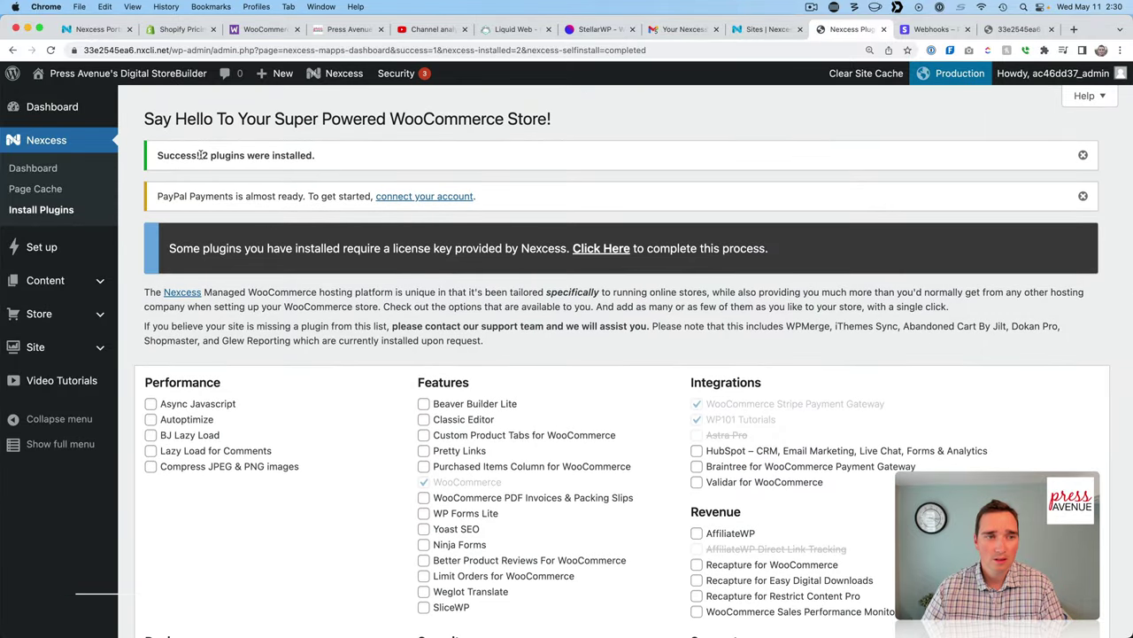
Review the 'Success! 2 plugins were installed' notice, then go to the Set up wizard page.
{"action": "left_click_drag", "start_coordinate": [200, 155], "coordinate": [333, 159]}
{"action": "left_click", "coordinate": [422, 334]}
{"action": "scroll", "coordinate": [445, 378], "scroll_direction": "down", "scroll_amount": 1}
{"action": "scroll", "coordinate": [446, 381], "scroll_direction": "up", "scroll_amount": 1}
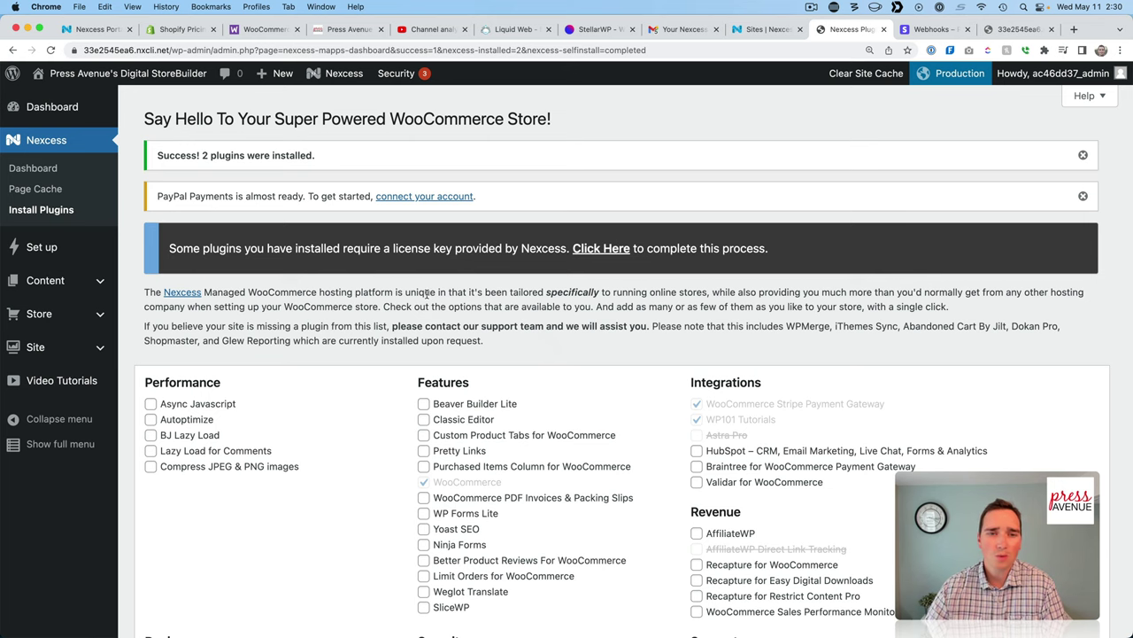
{"action": "scroll", "coordinate": [651, 407], "scroll_direction": "down", "scroll_amount": 5}
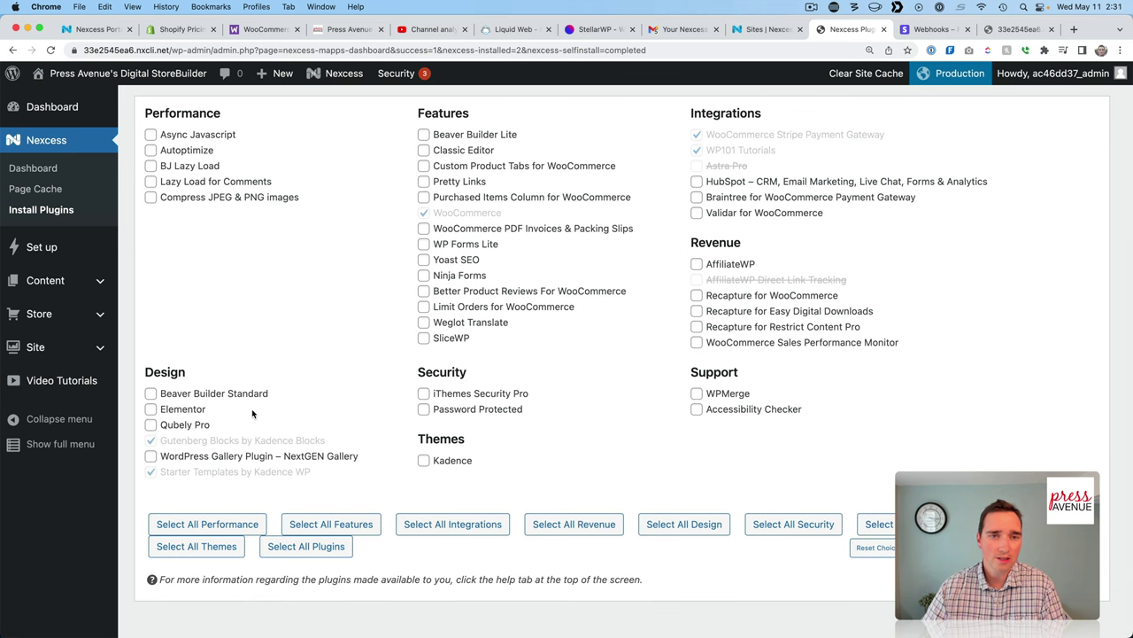
{"action": "scroll", "coordinate": [252, 414], "scroll_direction": "up", "scroll_amount": 2}
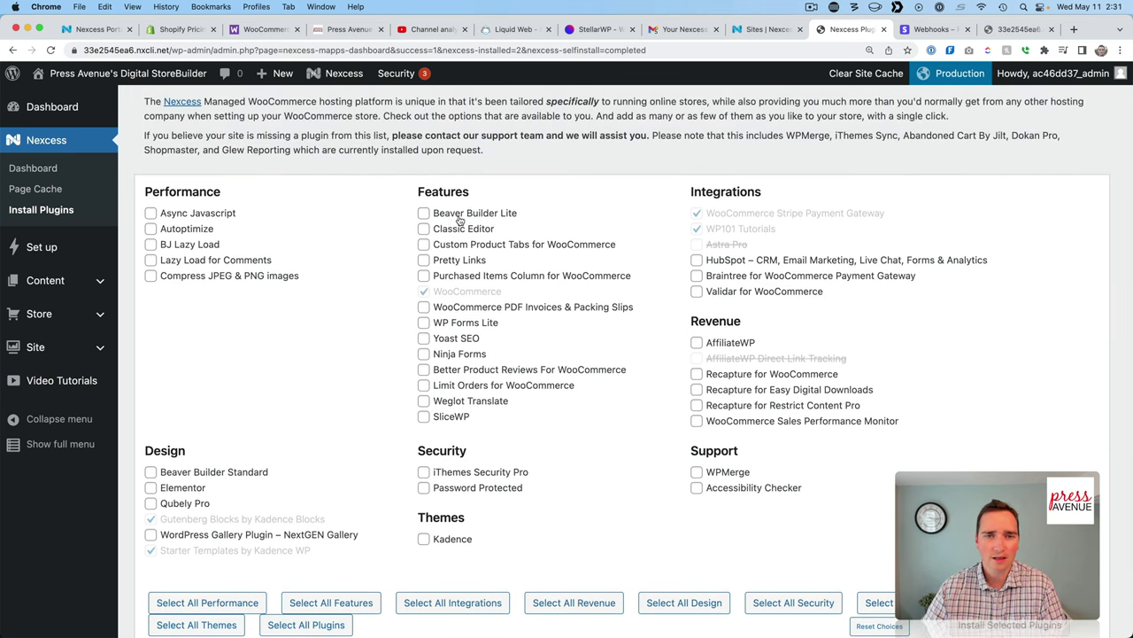
{"action": "scroll", "coordinate": [567, 336], "scroll_direction": "down", "scroll_amount": 1}
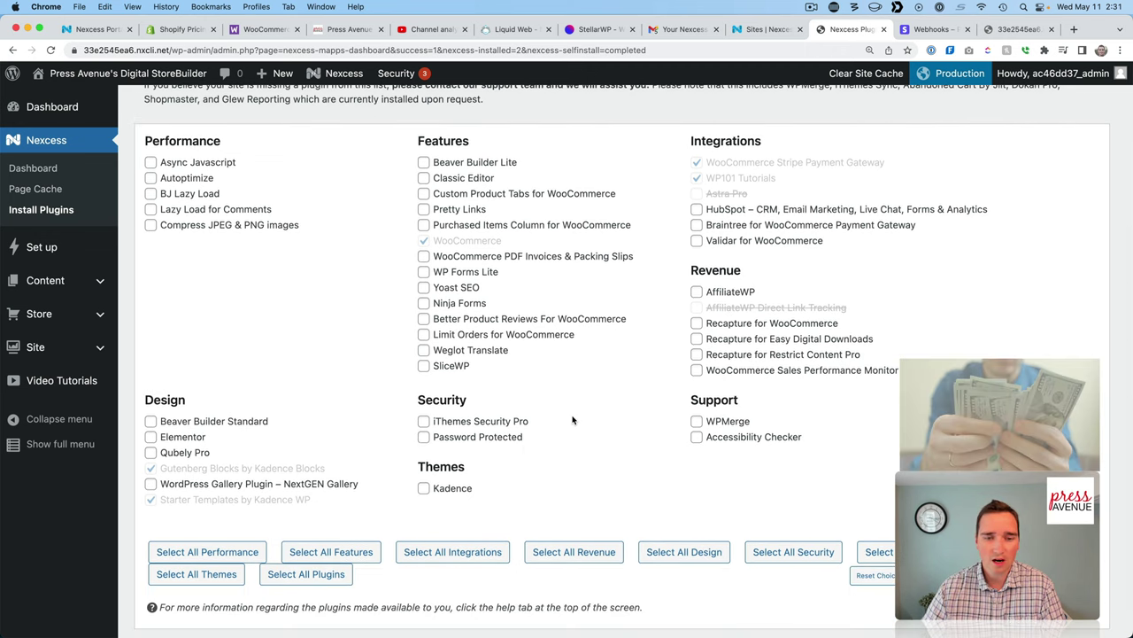
{"action": "scroll", "coordinate": [572, 420], "scroll_direction": "up", "scroll_amount": 5}
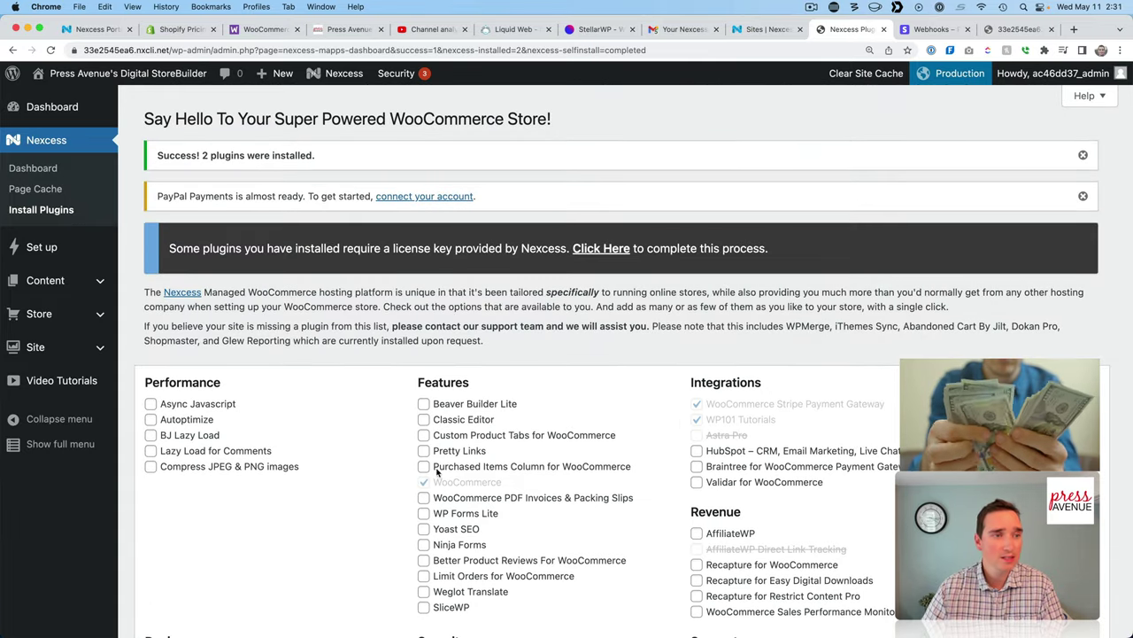
{"action": "left_click", "coordinate": [46, 247]}
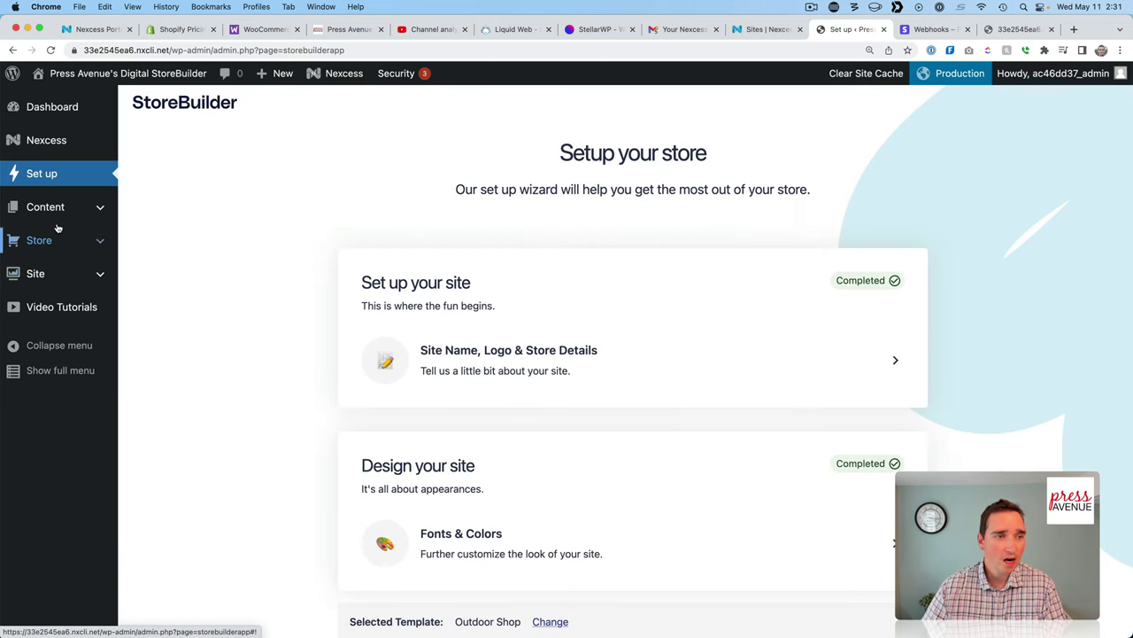
Expand the content menu and scroll through the site's Pages list.
{"action": "left_click", "coordinate": [45, 207]}
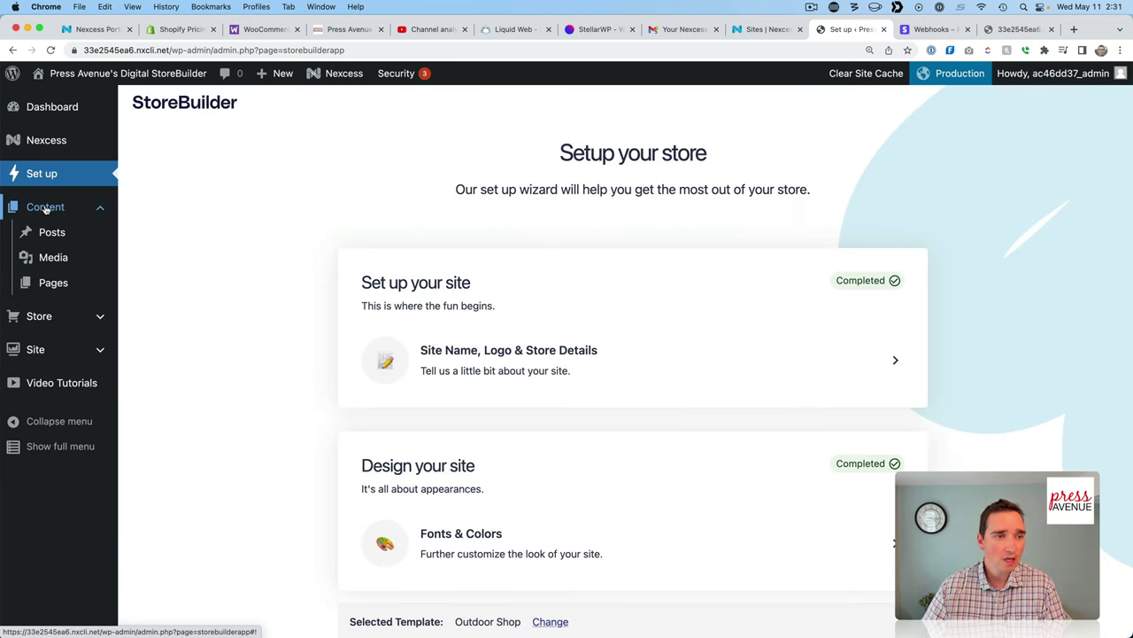
{"action": "left_click", "coordinate": [54, 283]}
{"action": "scroll", "coordinate": [334, 352], "scroll_direction": "down", "scroll_amount": 3}
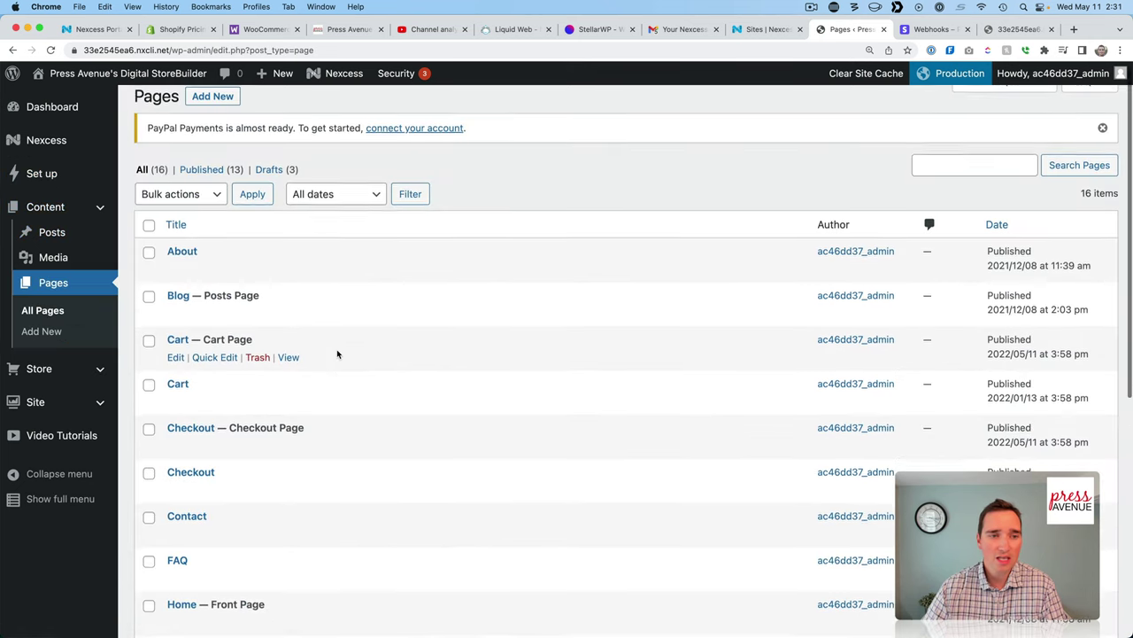
{"action": "scroll", "coordinate": [337, 355], "scroll_direction": "down", "scroll_amount": 5}
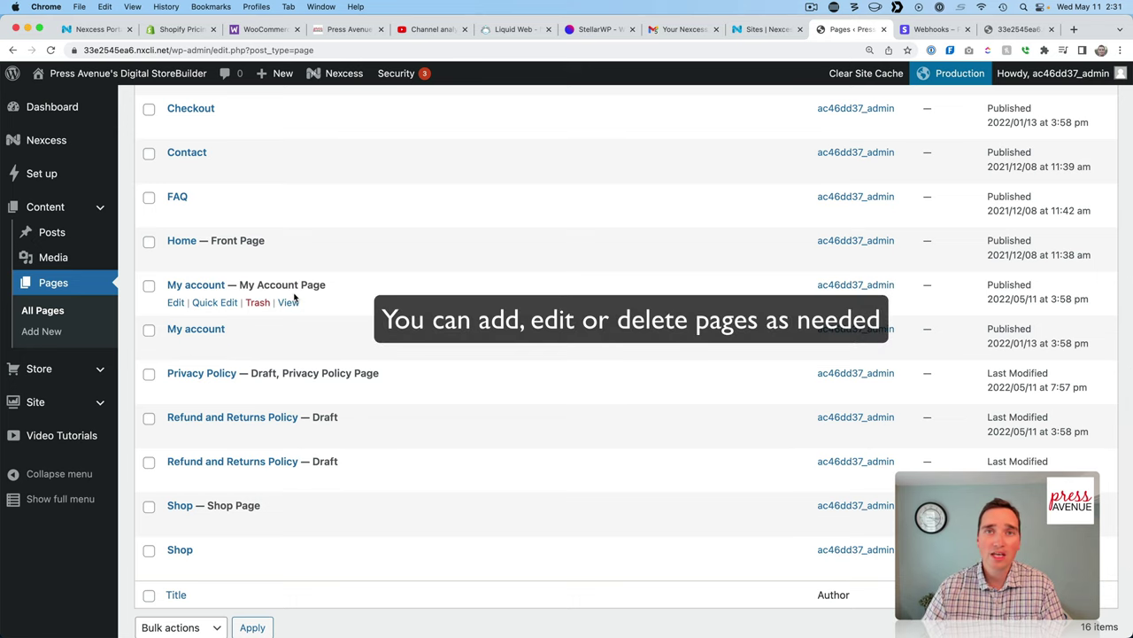
Open Store > Analytics > Overview and scroll through its $0.00 sales report.
{"action": "left_click", "coordinate": [49, 376]}
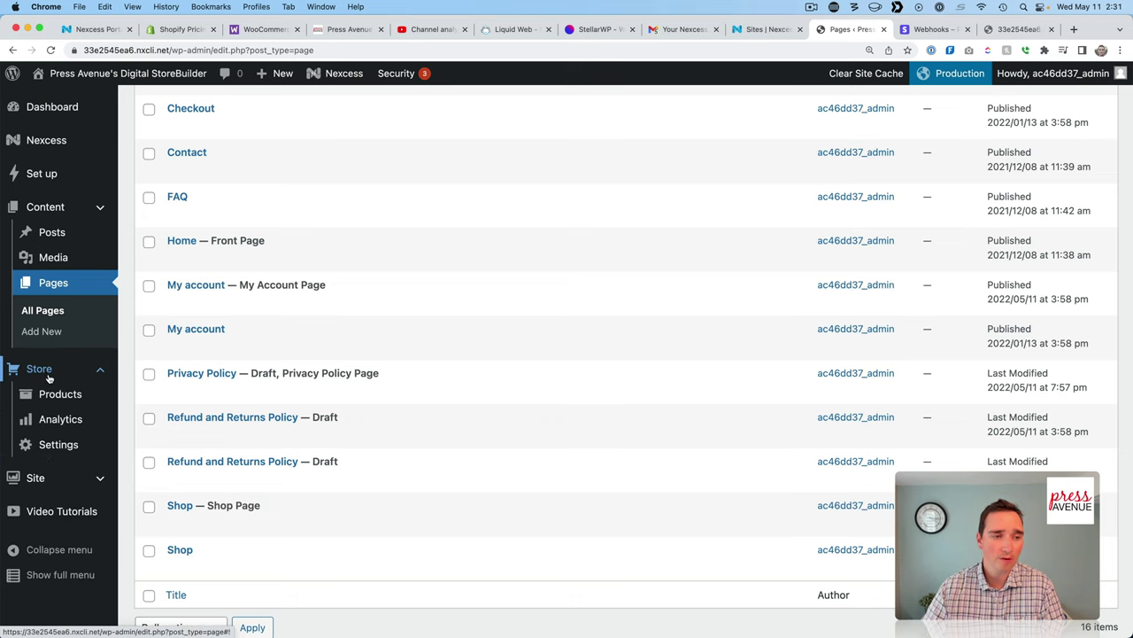
{"action": "mouse_move", "coordinate": [64, 392]}
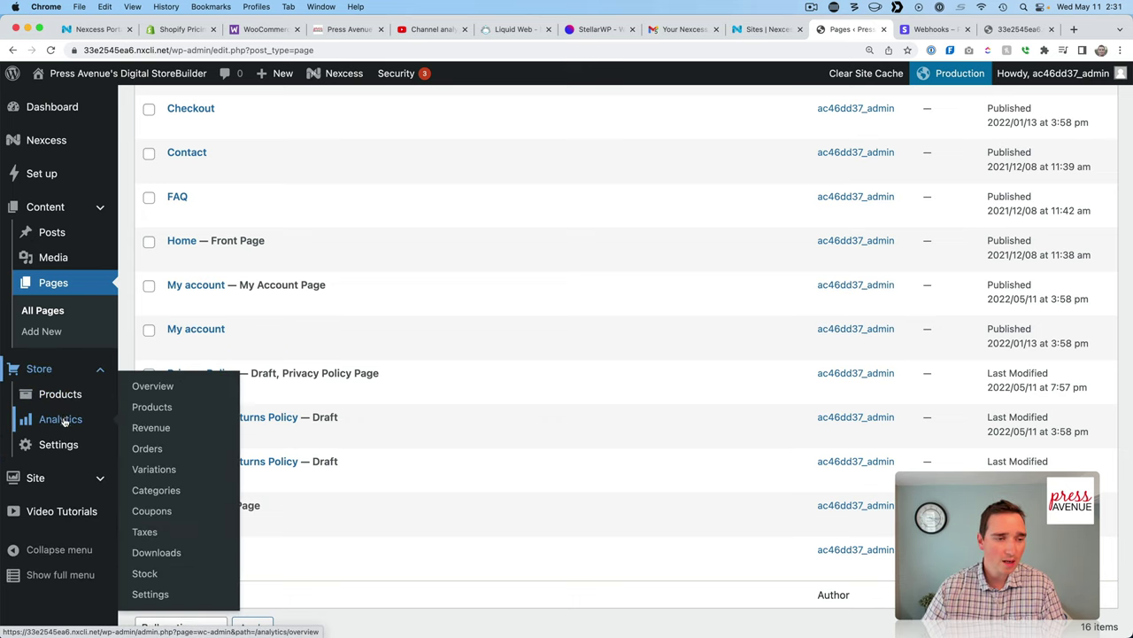
{"action": "left_click", "coordinate": [60, 420]}
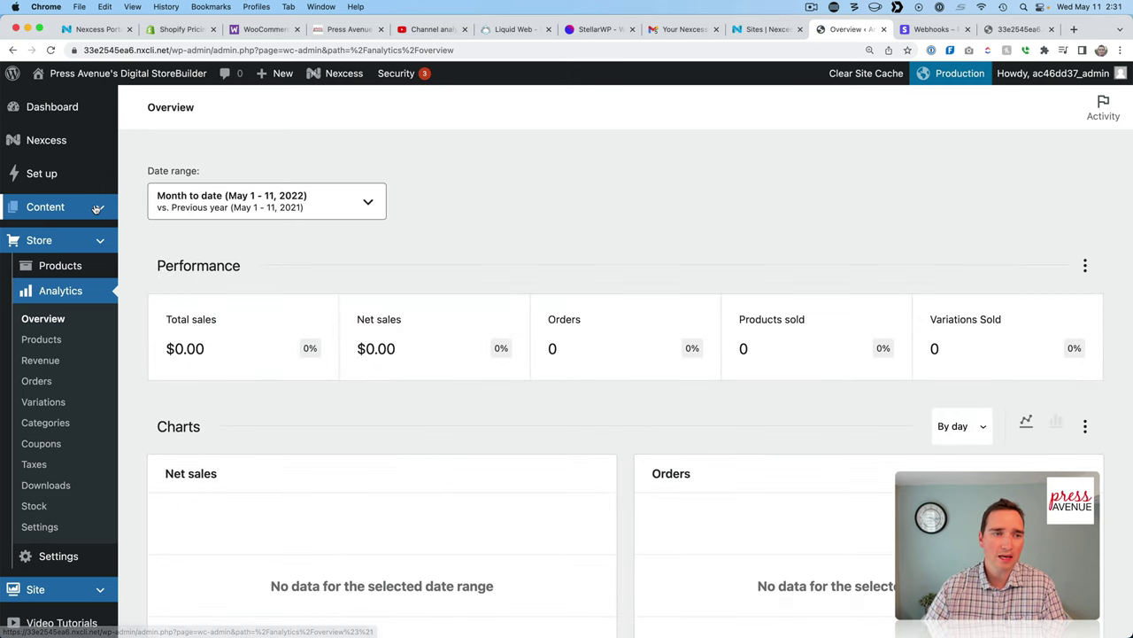
{"action": "scroll", "coordinate": [245, 296], "scroll_direction": "down", "scroll_amount": 3}
{"action": "scroll", "coordinate": [246, 296], "scroll_direction": "down", "scroll_amount": 2}
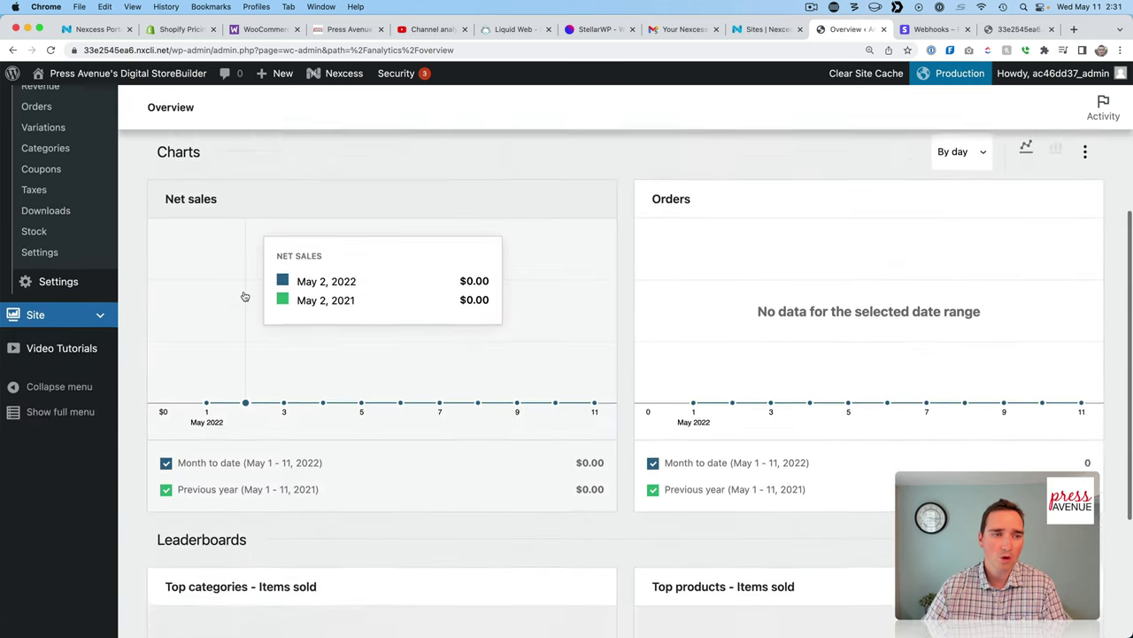
{"action": "scroll", "coordinate": [242, 294], "scroll_direction": "up", "scroll_amount": 4}
{"action": "scroll", "coordinate": [61, 326], "scroll_direction": "down", "scroll_amount": 2}
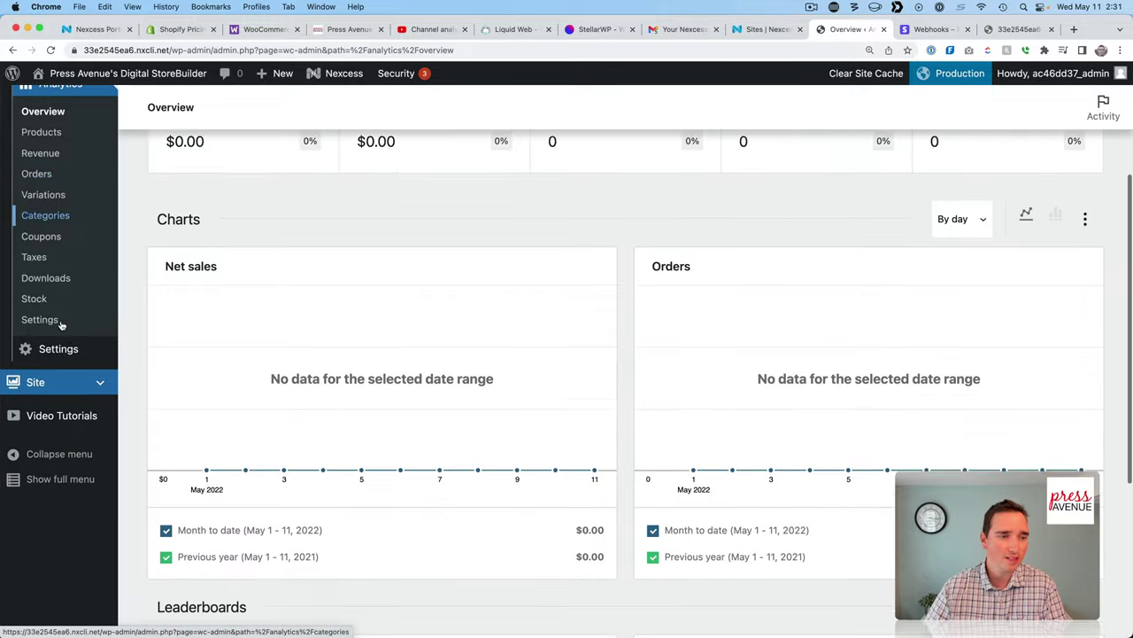
{"action": "left_click", "coordinate": [61, 376]}
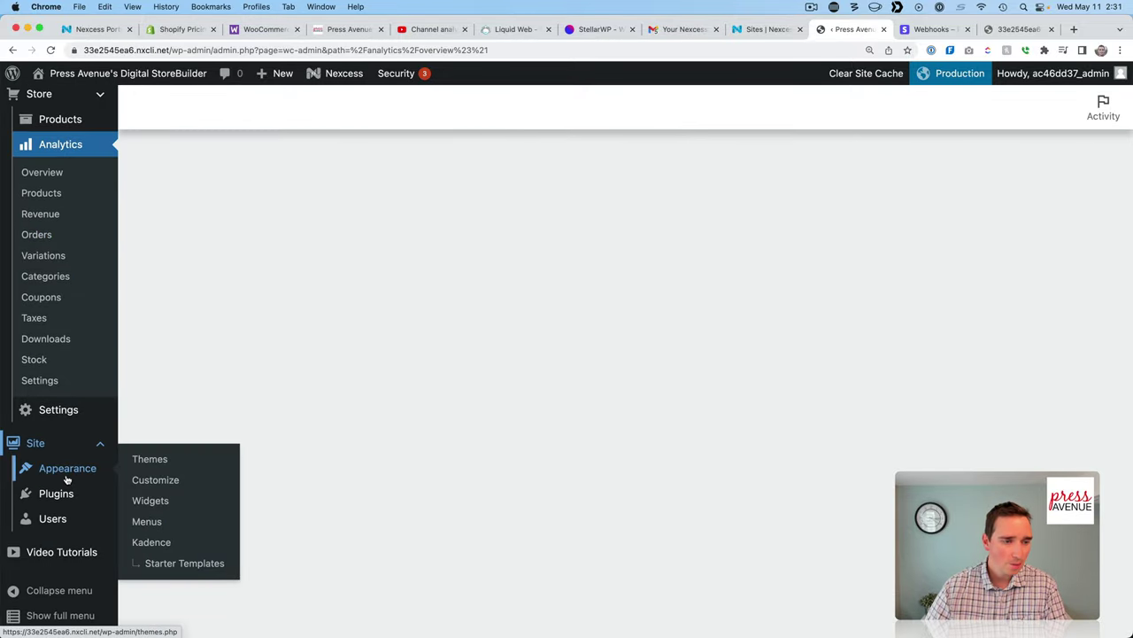
Open Appearance > Starter Templates, scroll the Kadence designs, and check the Gutenberg/Elementor builder dropdown.
{"action": "left_click", "coordinate": [69, 469]}
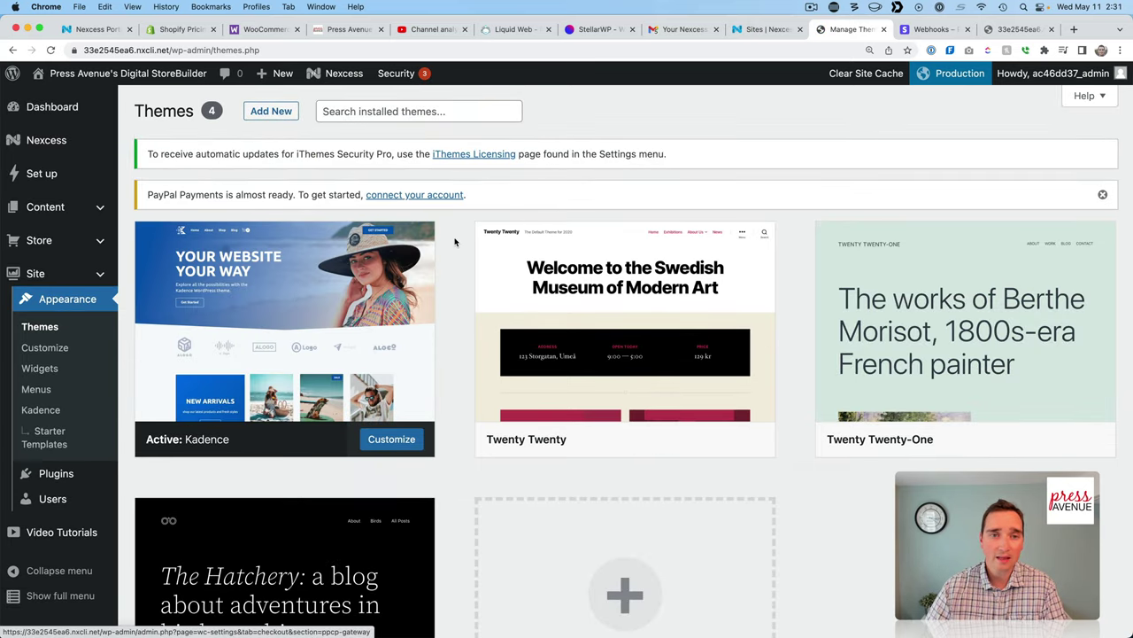
{"action": "scroll", "coordinate": [462, 256], "scroll_direction": "down", "scroll_amount": 4}
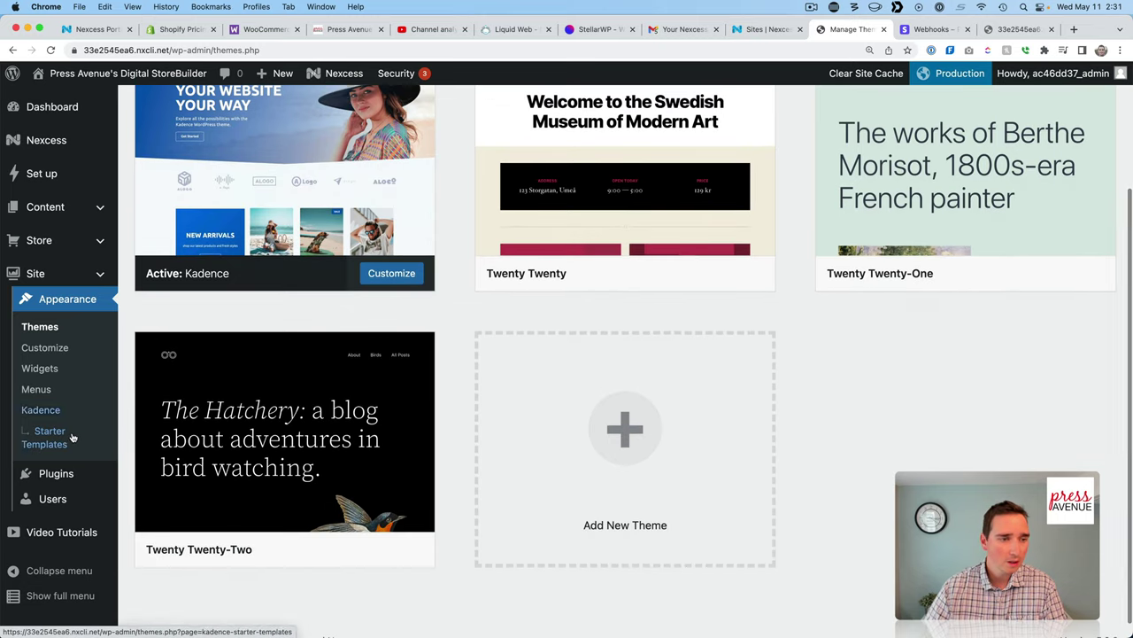
{"action": "left_click", "coordinate": [73, 438]}
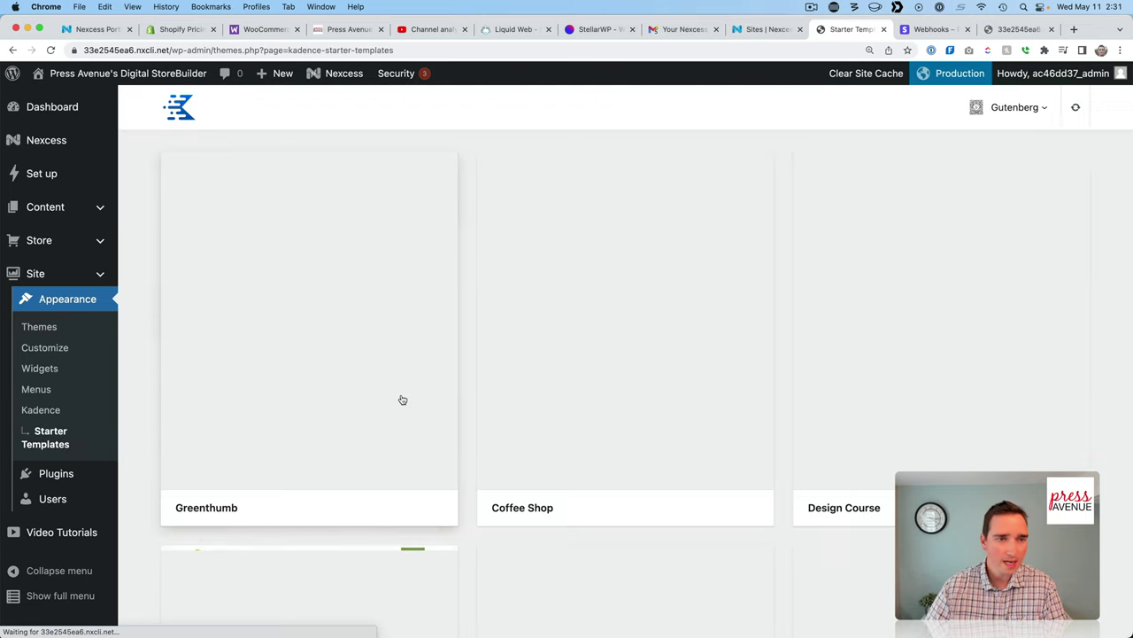
{"action": "scroll", "coordinate": [481, 410], "scroll_direction": "down", "scroll_amount": 15}
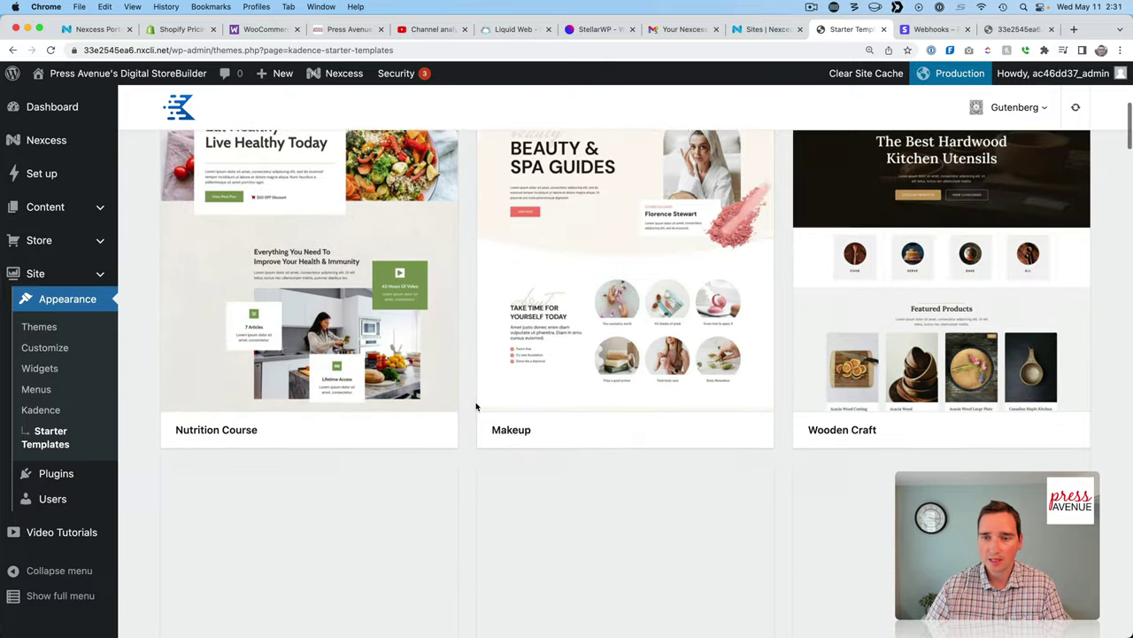
{"action": "scroll", "coordinate": [475, 406], "scroll_direction": "down", "scroll_amount": 2}
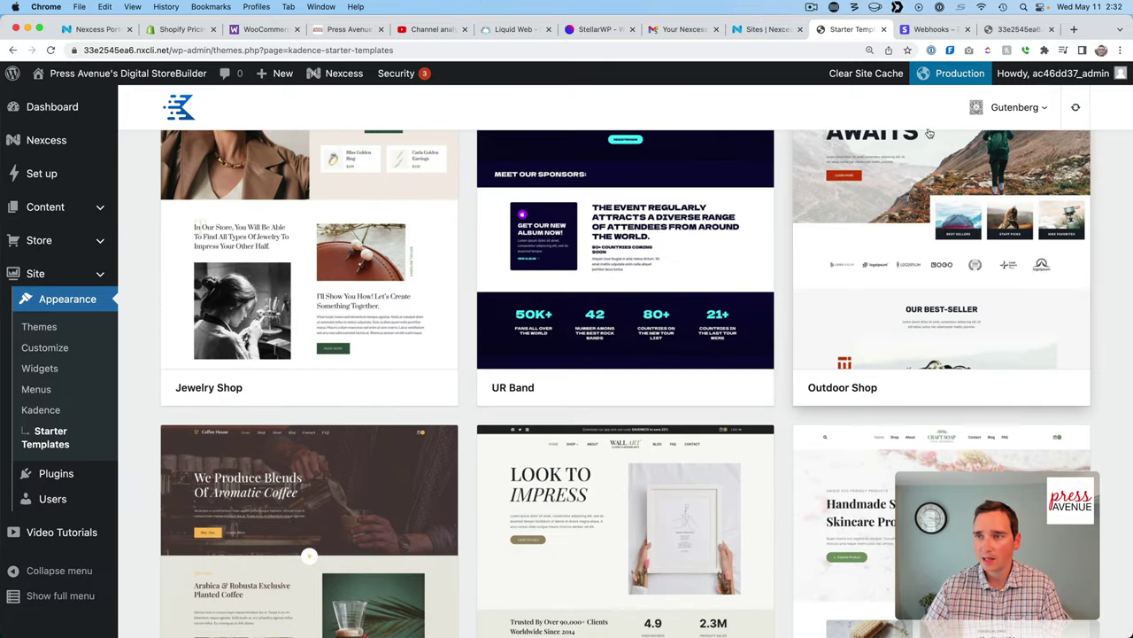
{"action": "left_click", "coordinate": [1046, 109]}
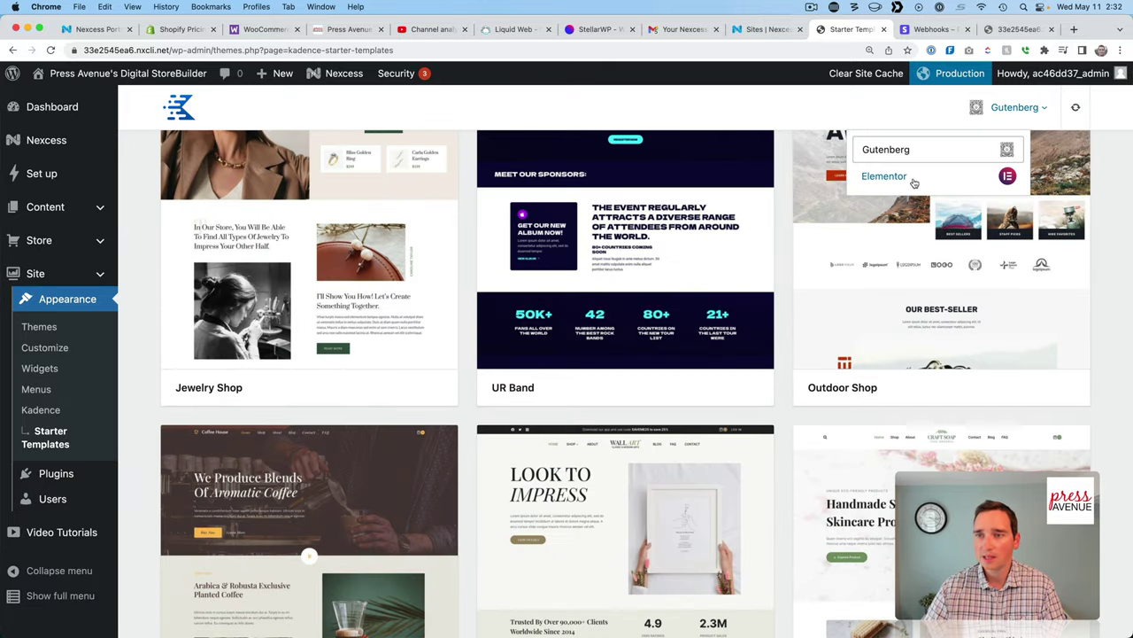
{"action": "left_click", "coordinate": [130, 369]}
{"action": "scroll", "coordinate": [119, 381], "scroll_direction": "down", "scroll_amount": 1}
{"action": "scroll", "coordinate": [110, 398], "scroll_direction": "down", "scroll_amount": 1}
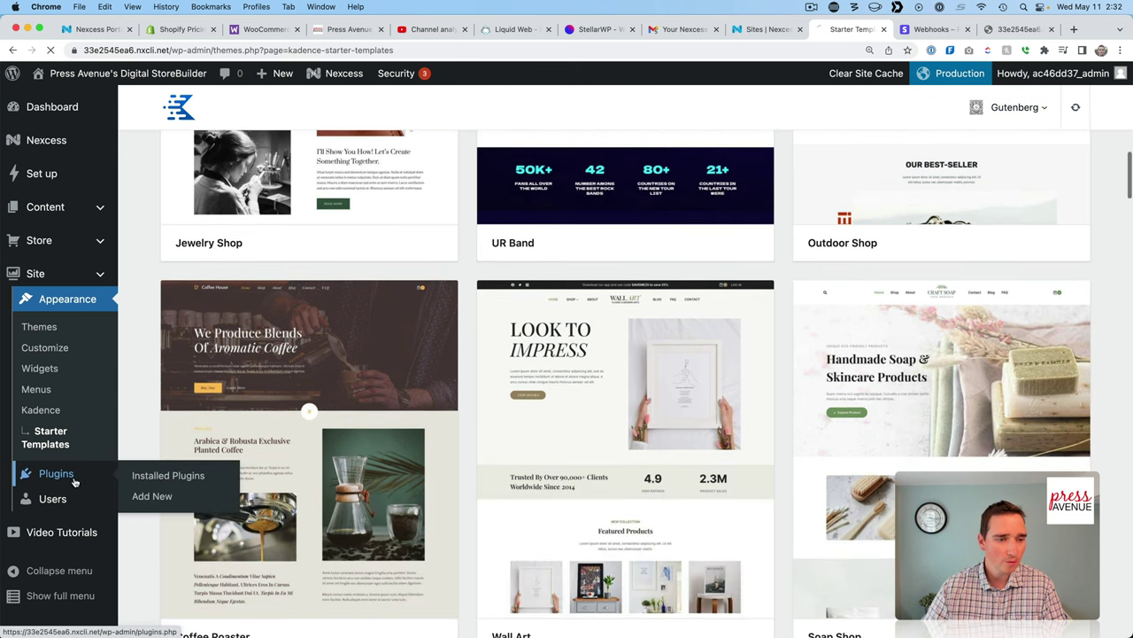
Open the Installed Plugins list and look through the installed plugins.
{"action": "left_click", "coordinate": [71, 475]}
{"action": "scroll", "coordinate": [587, 331], "scroll_direction": "down", "scroll_amount": 2}
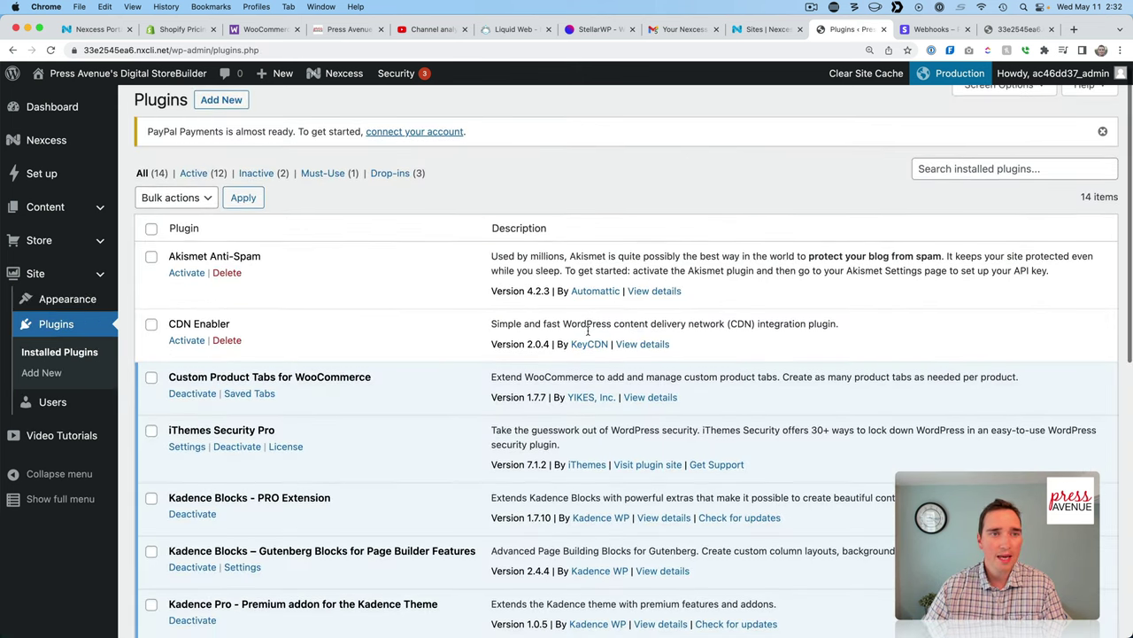
{"action": "scroll", "coordinate": [314, 281], "scroll_direction": "down", "scroll_amount": 3}
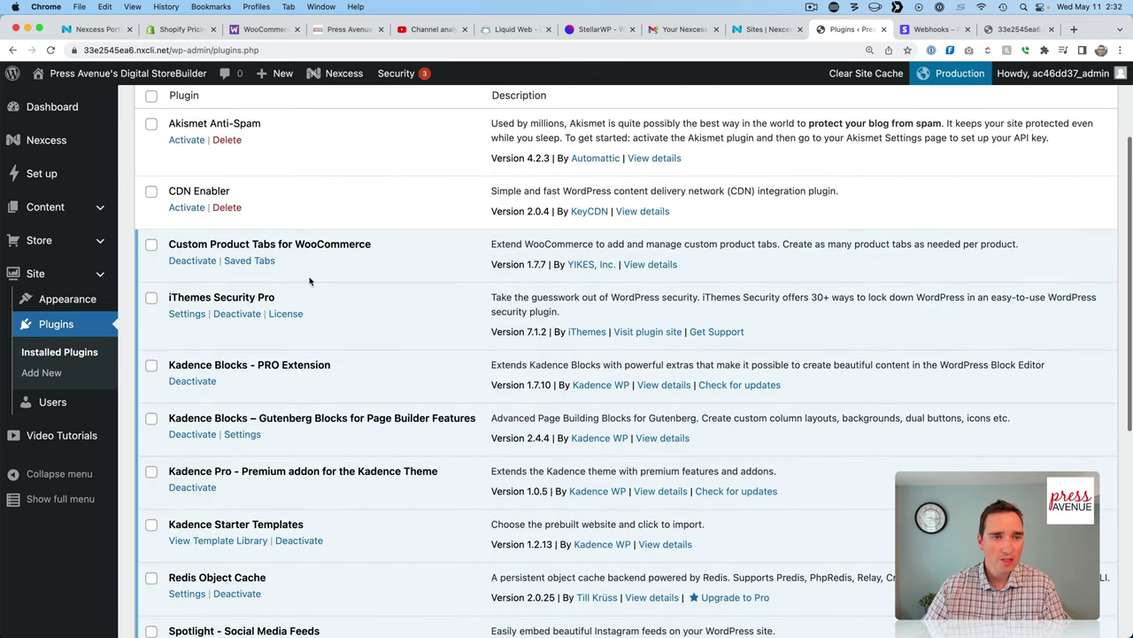
{"action": "scroll", "coordinate": [313, 281], "scroll_direction": "up", "scroll_amount": 2}
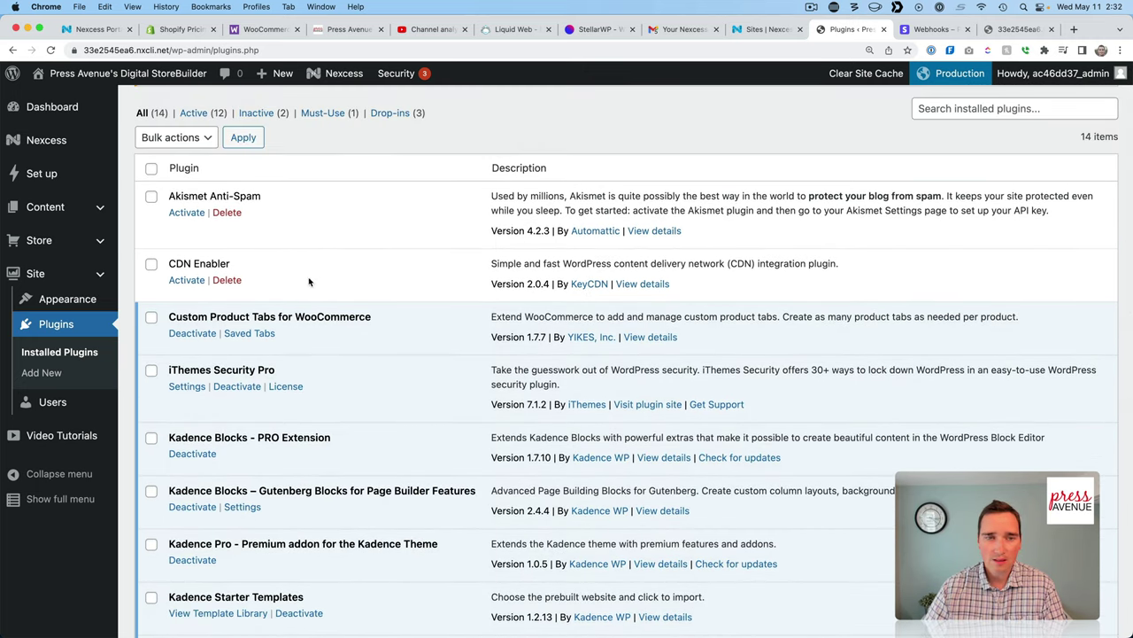
{"action": "scroll", "coordinate": [191, 288], "scroll_direction": "down", "scroll_amount": 5}
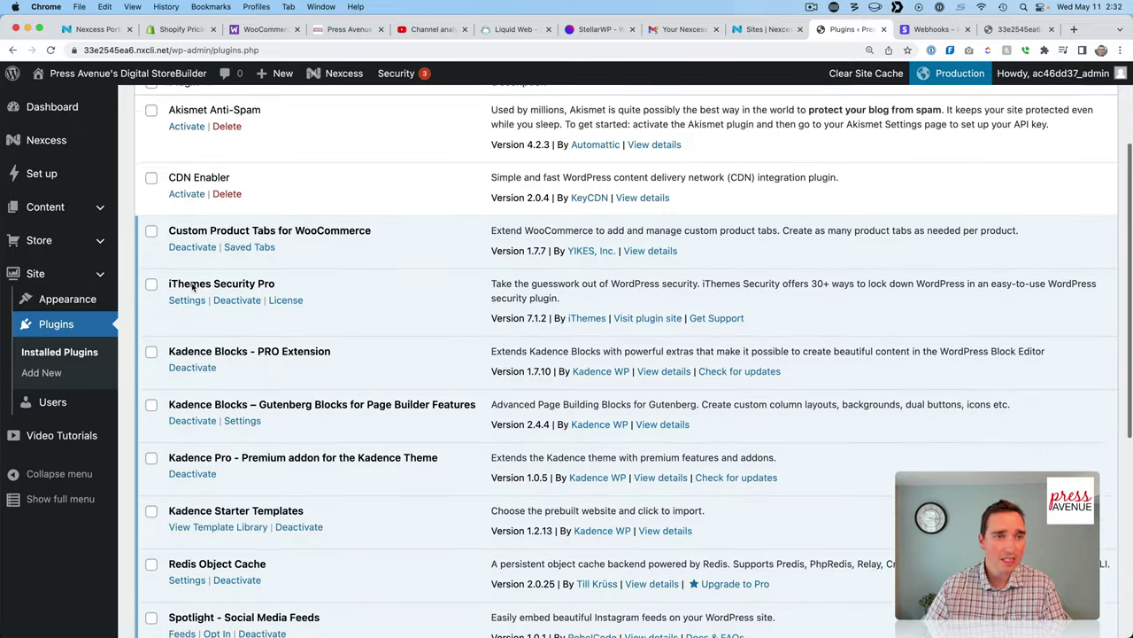
{"action": "scroll", "coordinate": [425, 296], "scroll_direction": "down", "scroll_amount": 6}
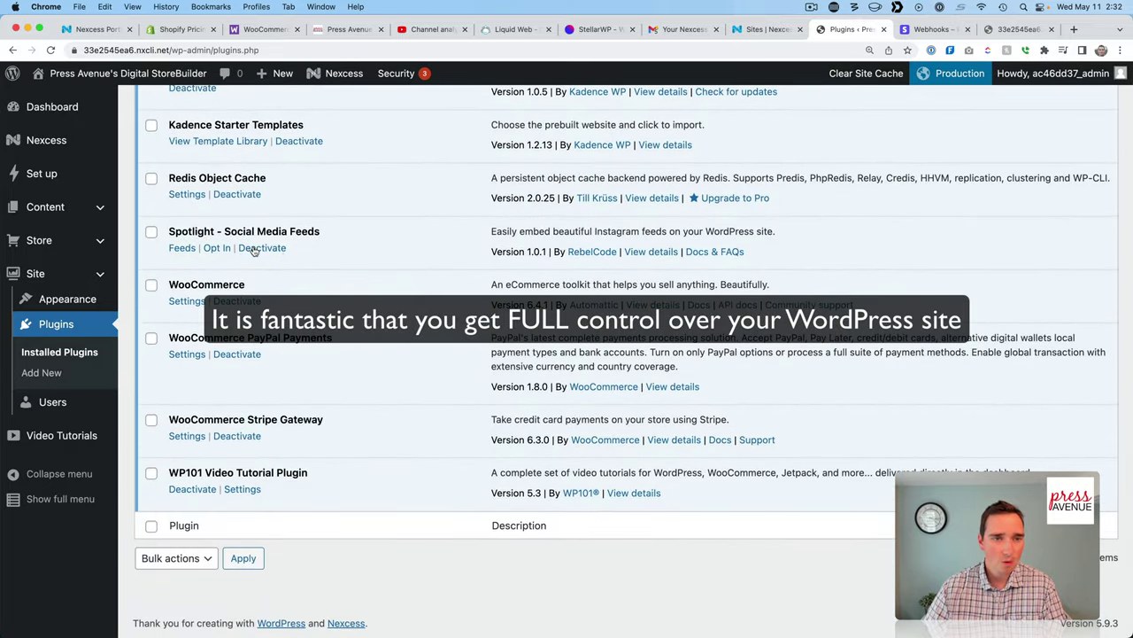
Deactivate Spotlight - Social Media Feeds, then reactivate it, leaving 12 of 14 plugins active.
{"action": "left_click", "coordinate": [253, 249]}
{"action": "scroll", "coordinate": [412, 278], "scroll_direction": "down", "scroll_amount": 3}
{"action": "scroll", "coordinate": [230, 257], "scroll_direction": "down", "scroll_amount": 5}
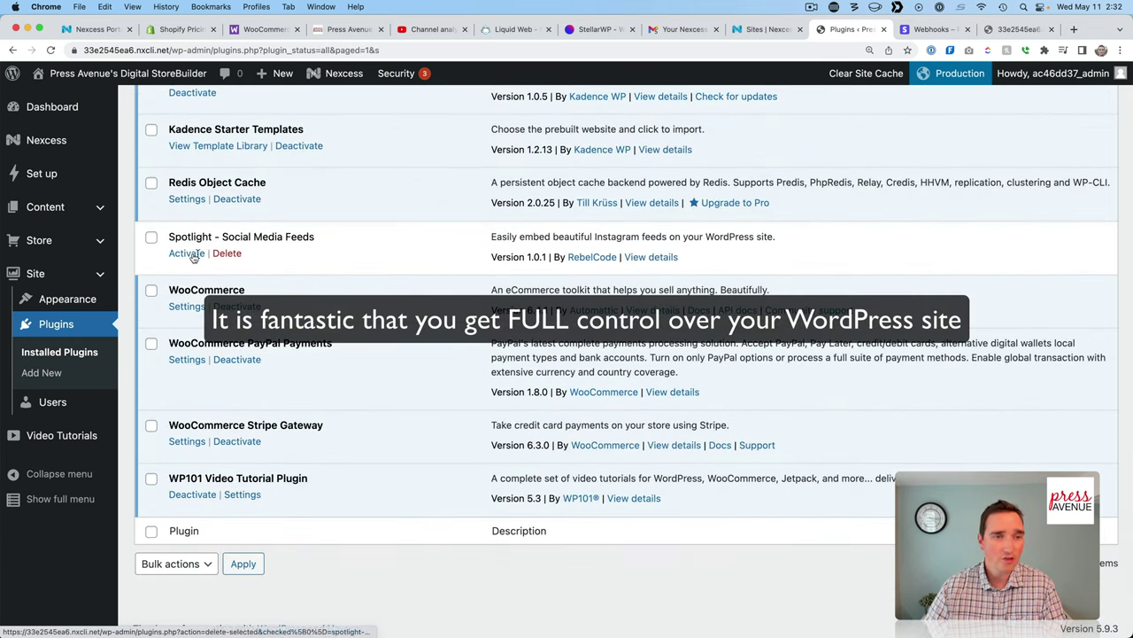
{"action": "left_click", "coordinate": [186, 254]}
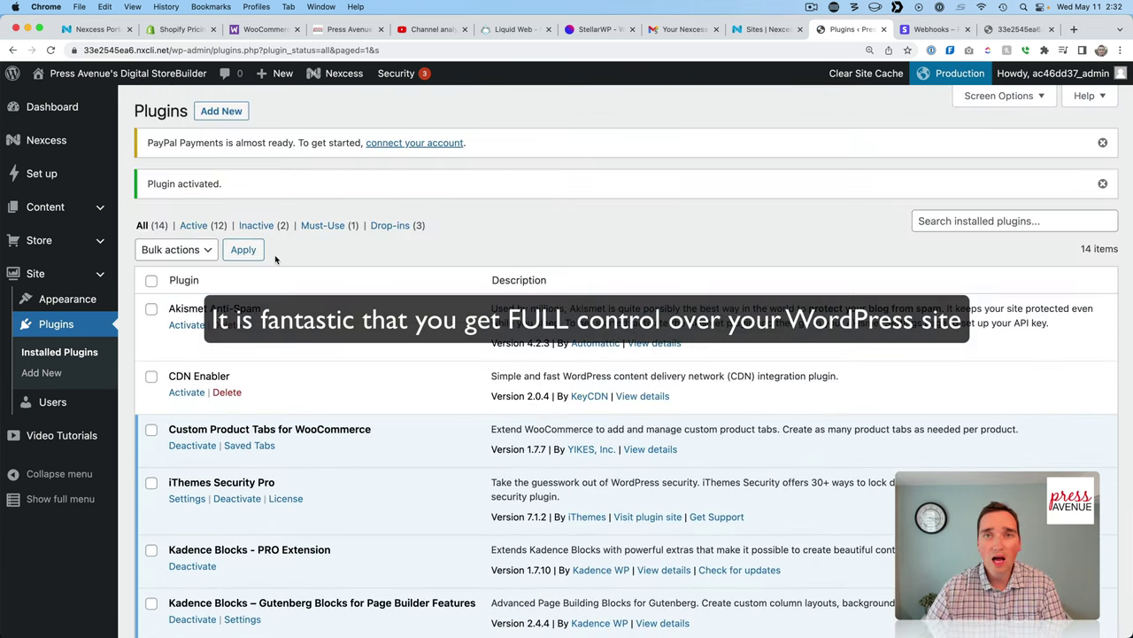
In Video Tutorials, expand the WooCommerce series and load the 04:02 Stripe Gateway video.
{"action": "left_click", "coordinate": [61, 435]}
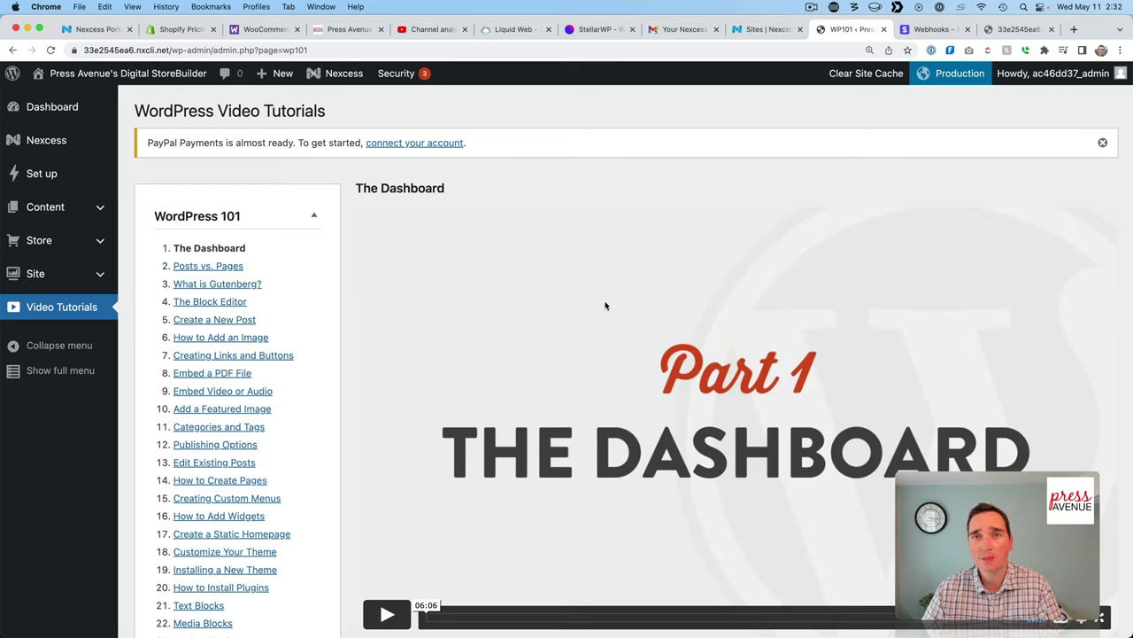
{"action": "scroll", "coordinate": [592, 295], "scroll_direction": "down", "scroll_amount": 5}
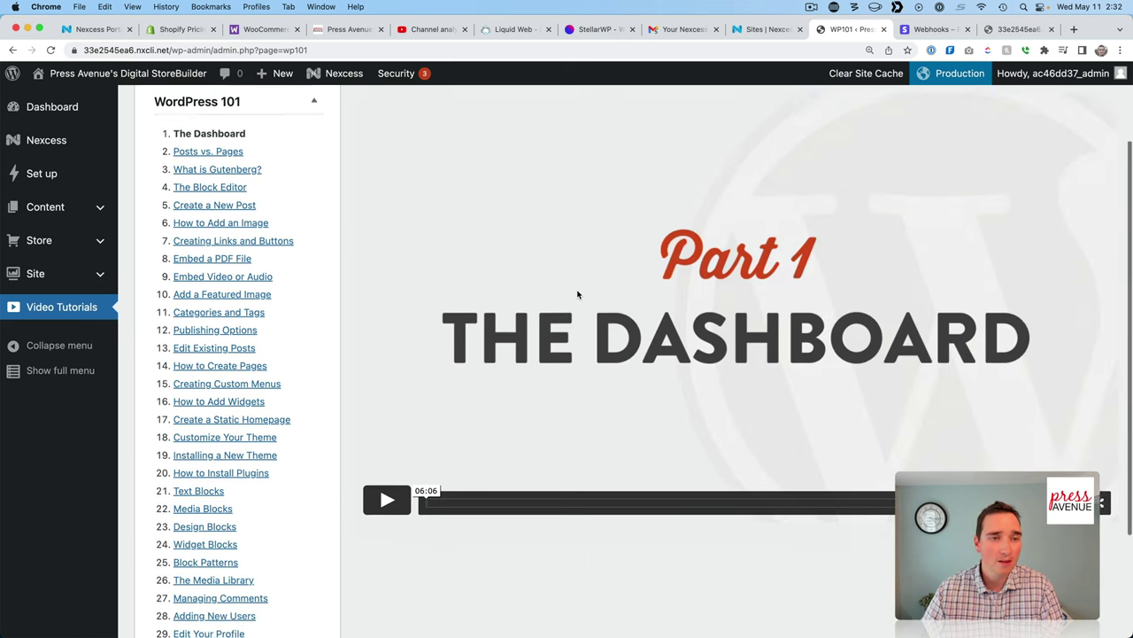
{"action": "scroll", "coordinate": [577, 294], "scroll_direction": "up", "scroll_amount": 1}
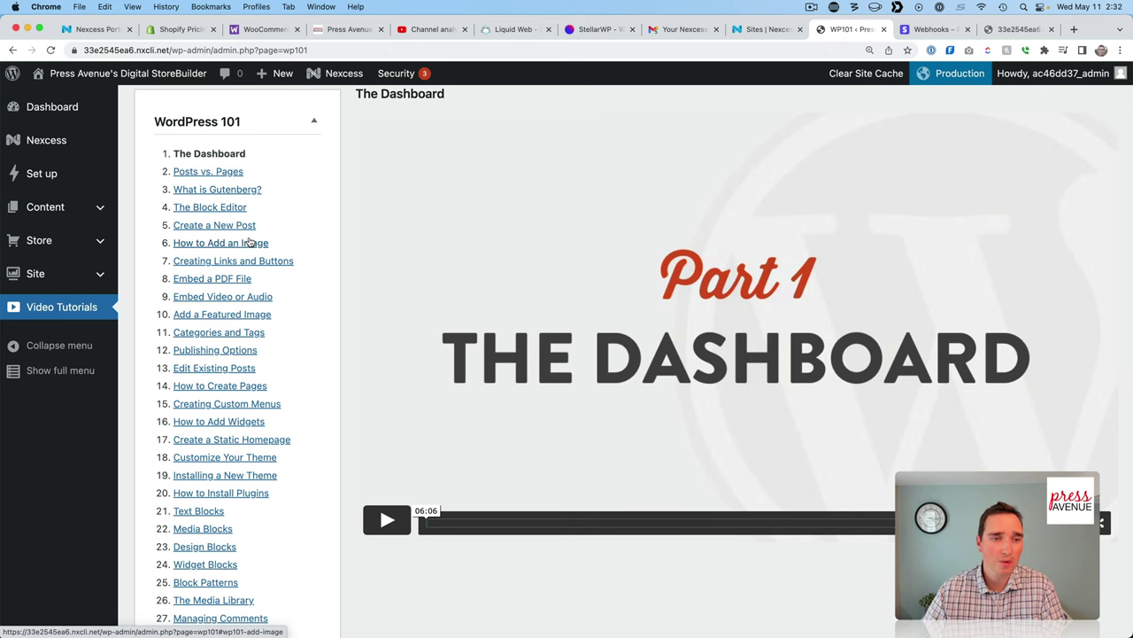
{"action": "scroll", "coordinate": [250, 240], "scroll_direction": "down", "scroll_amount": 6}
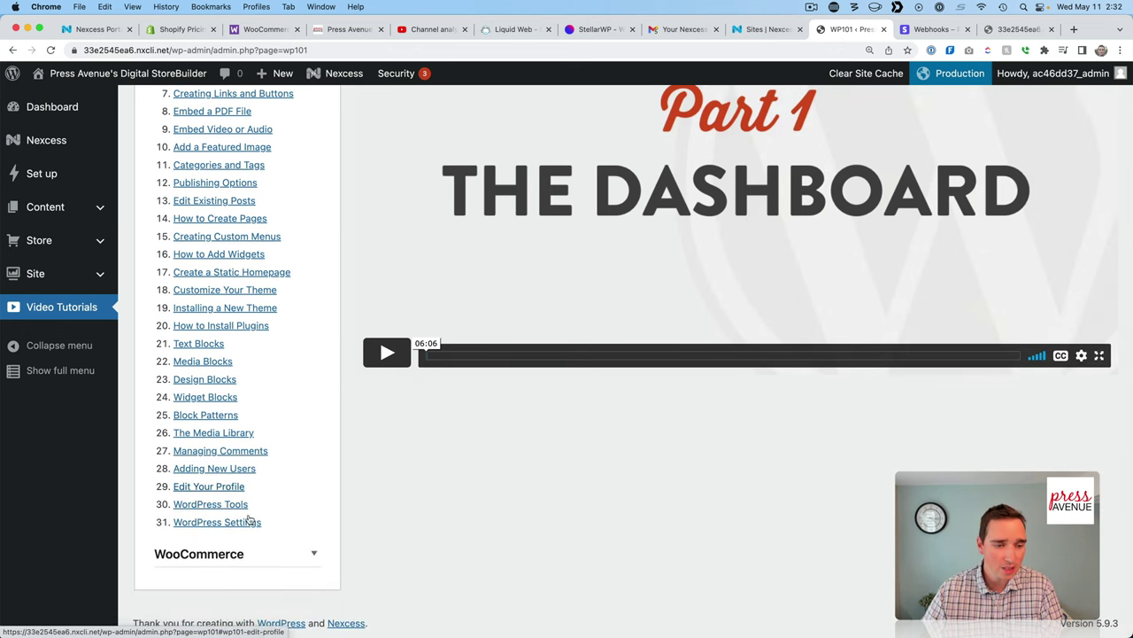
{"action": "left_click", "coordinate": [315, 552]}
{"action": "scroll", "coordinate": [316, 556], "scroll_direction": "down", "scroll_amount": 8}
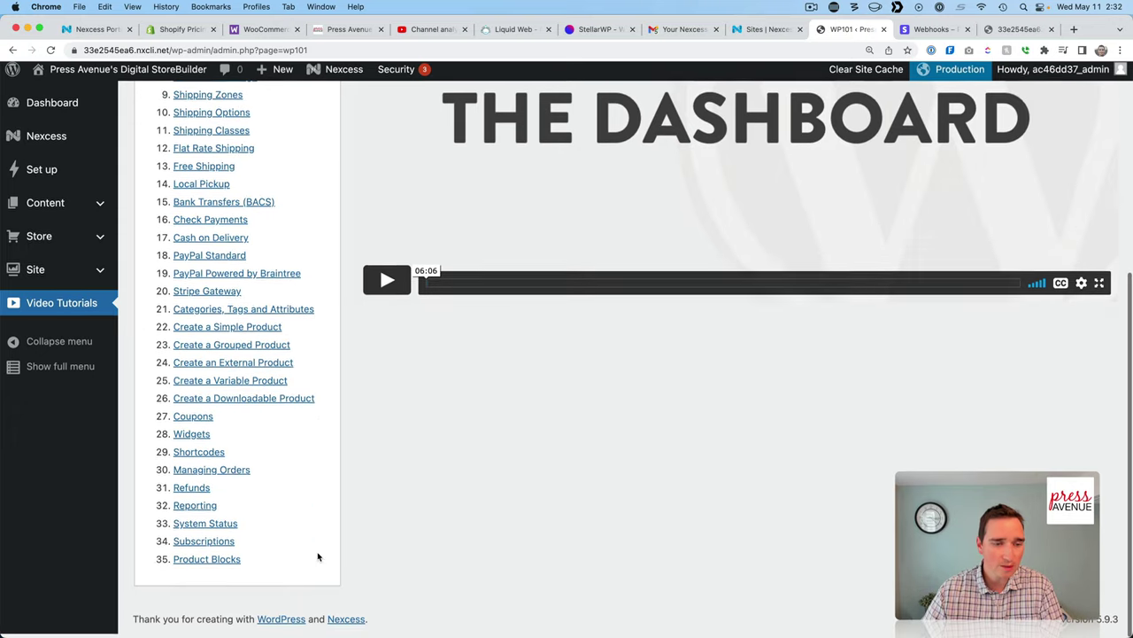
{"action": "scroll", "coordinate": [311, 555], "scroll_direction": "up", "scroll_amount": 3}
{"action": "scroll", "coordinate": [311, 554], "scroll_direction": "down", "scroll_amount": 4}
{"action": "left_click", "coordinate": [214, 362]}
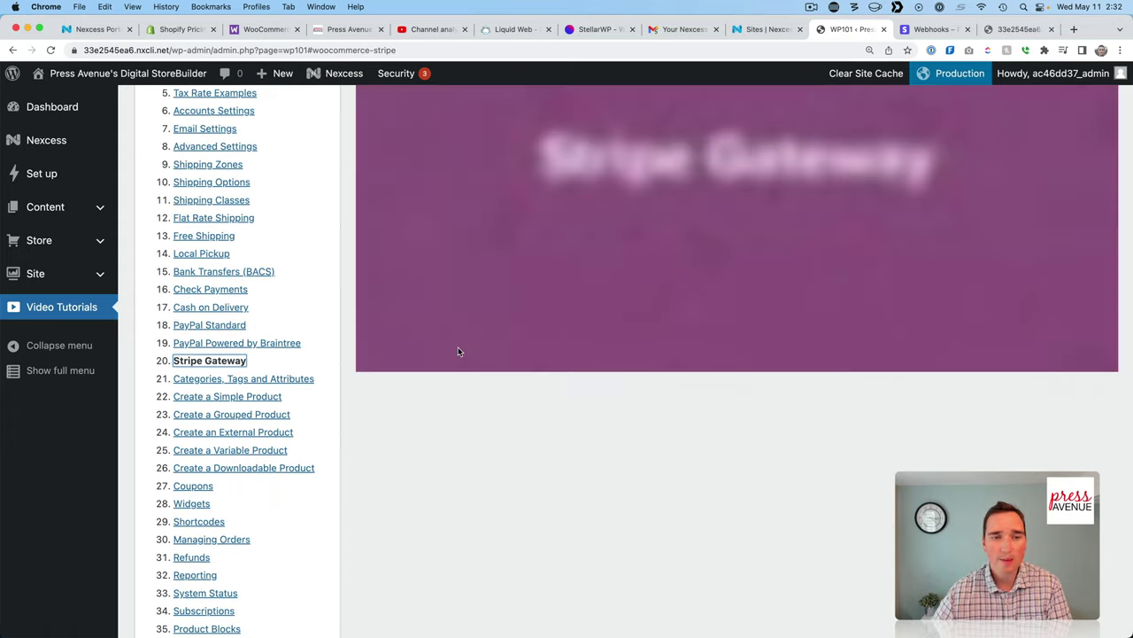
{"action": "scroll", "coordinate": [460, 352], "scroll_direction": "up", "scroll_amount": 2}
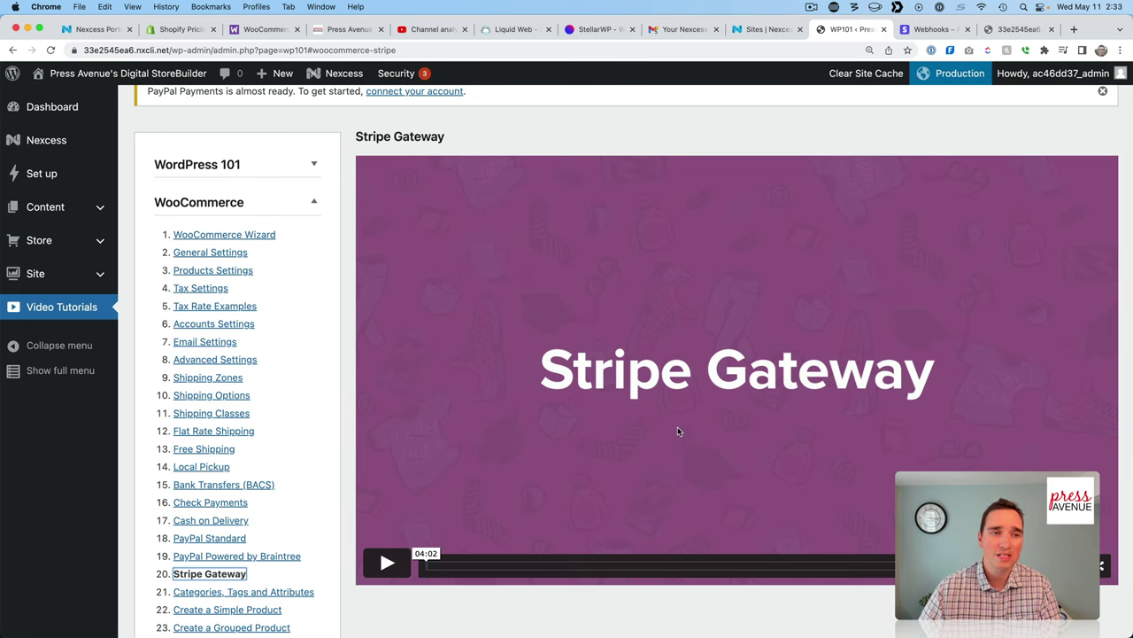
Scroll back up on the WooCommerce Stripe Gateway tutorial page.
{"action": "scroll", "coordinate": [477, 320], "scroll_direction": "up", "scroll_amount": 2}
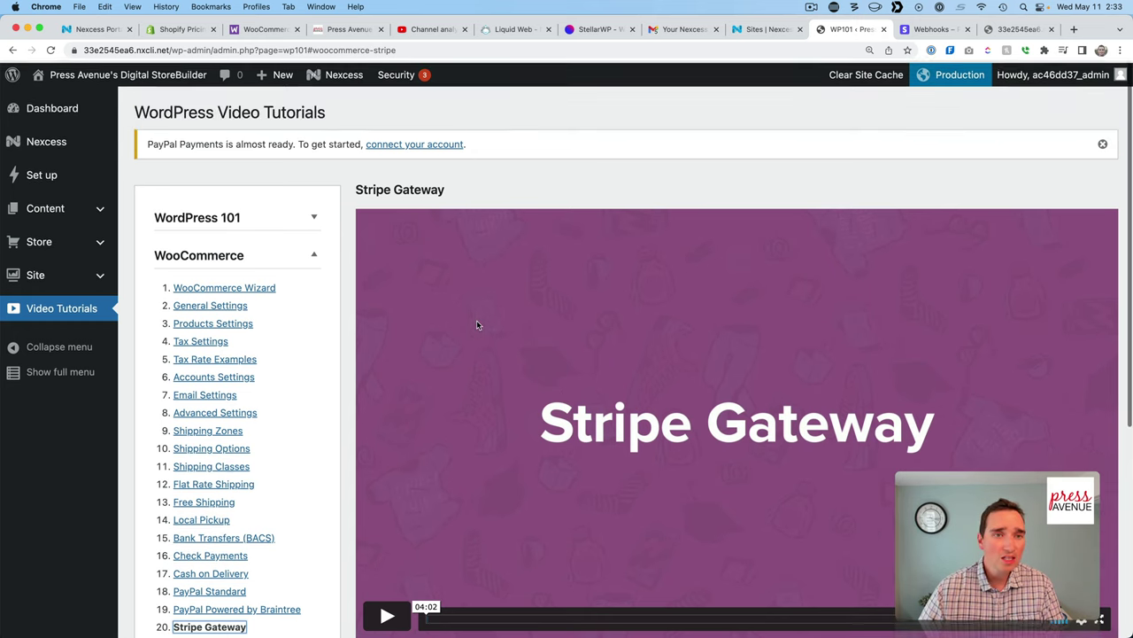